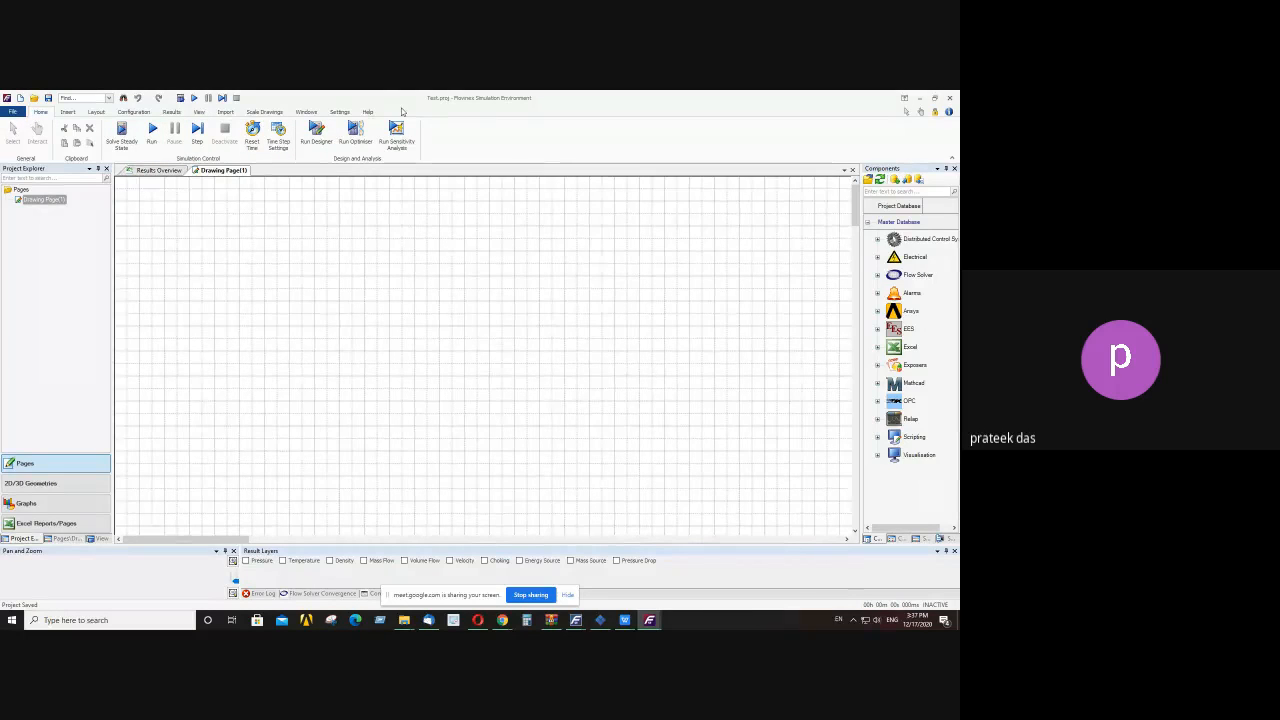
- Create a new unit system named Test1 based on Metric (SI)
left_click(334, 112)
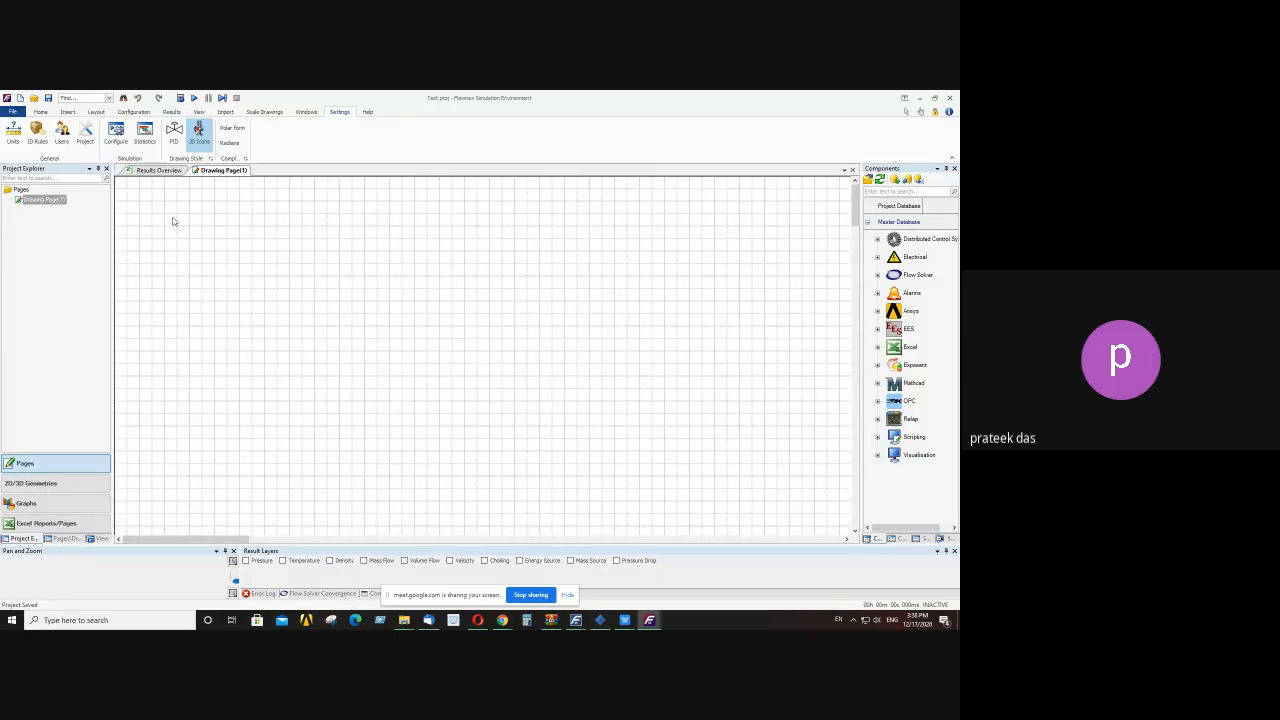
left_click(14, 137)
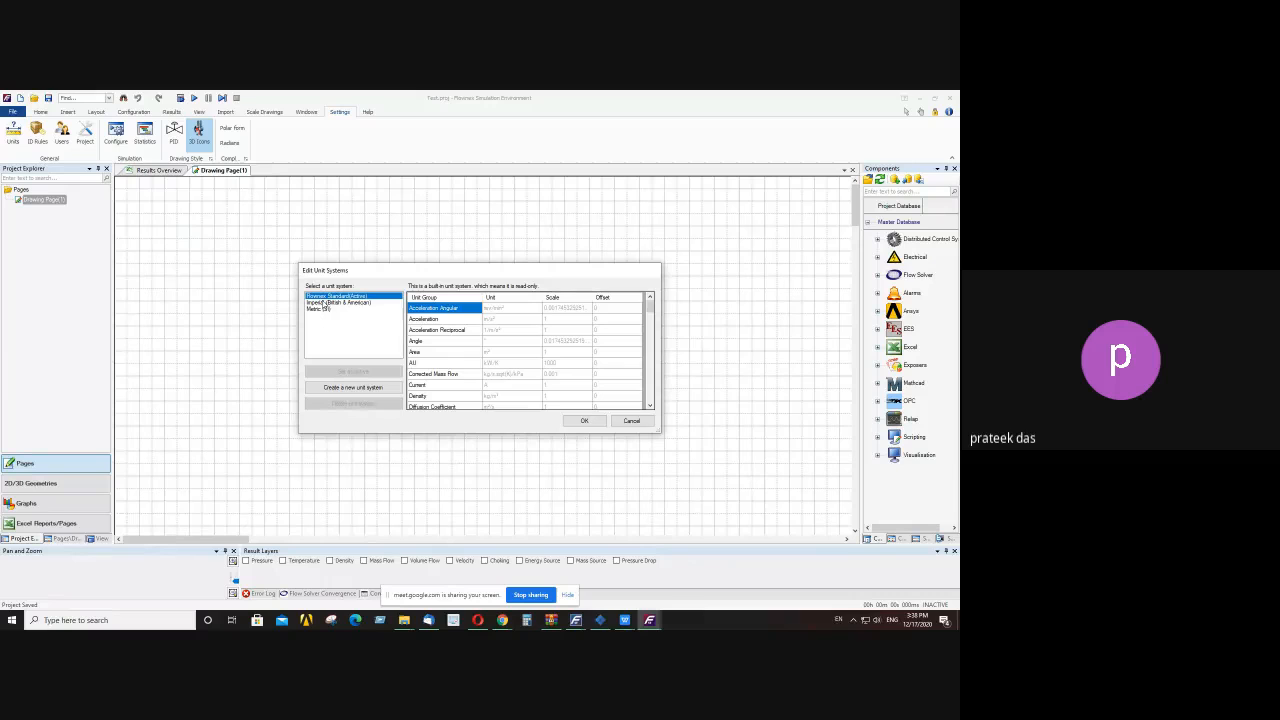
left_click(325, 310)
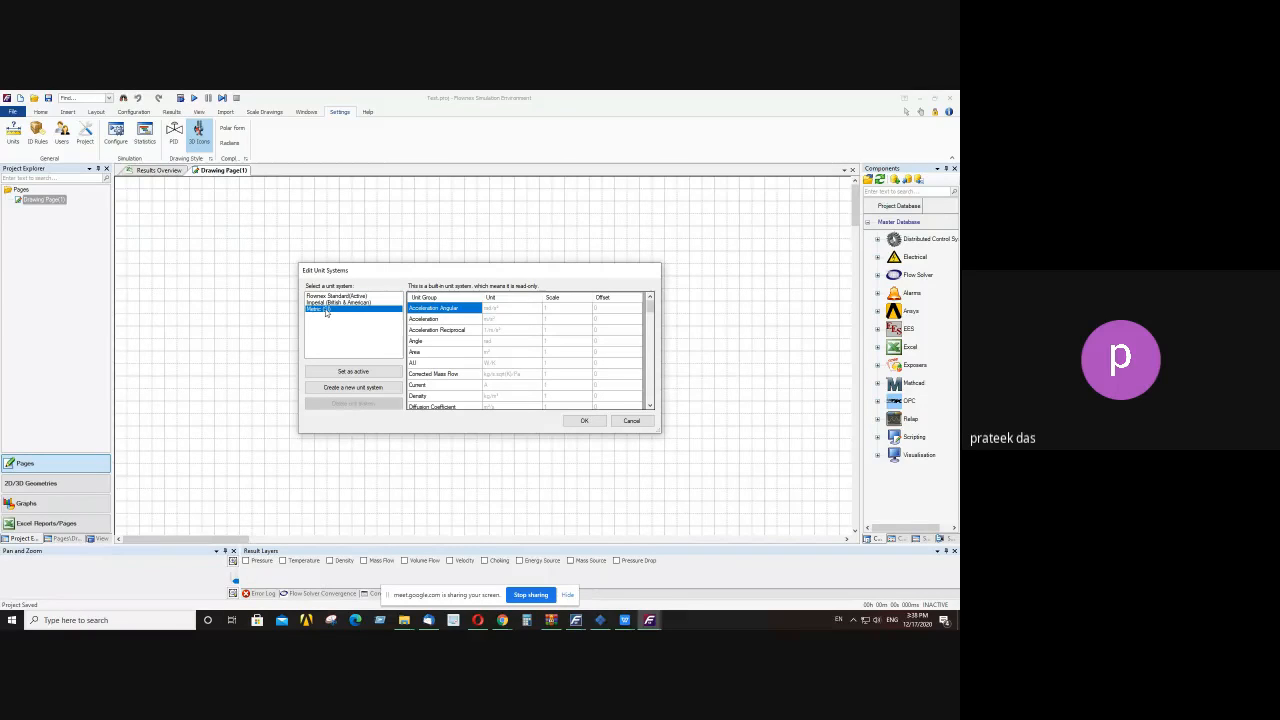
left_click(352, 297)
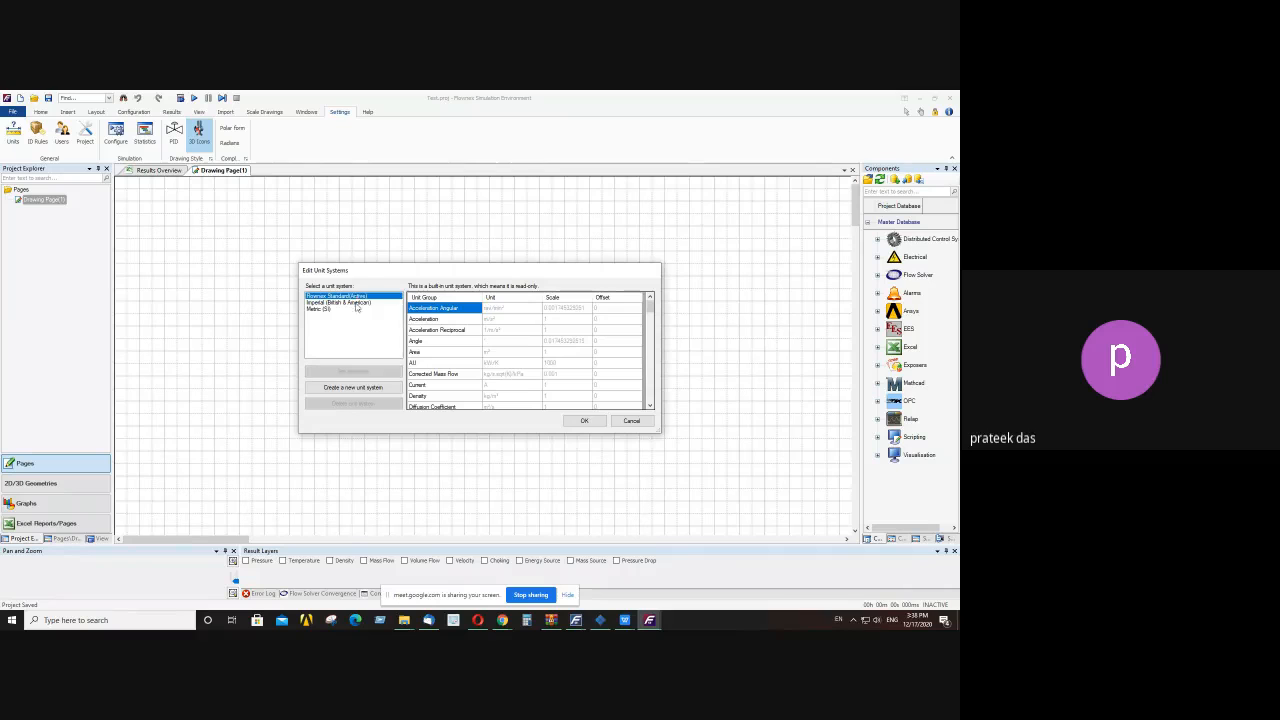
left_click(358, 303)
left_click(323, 310)
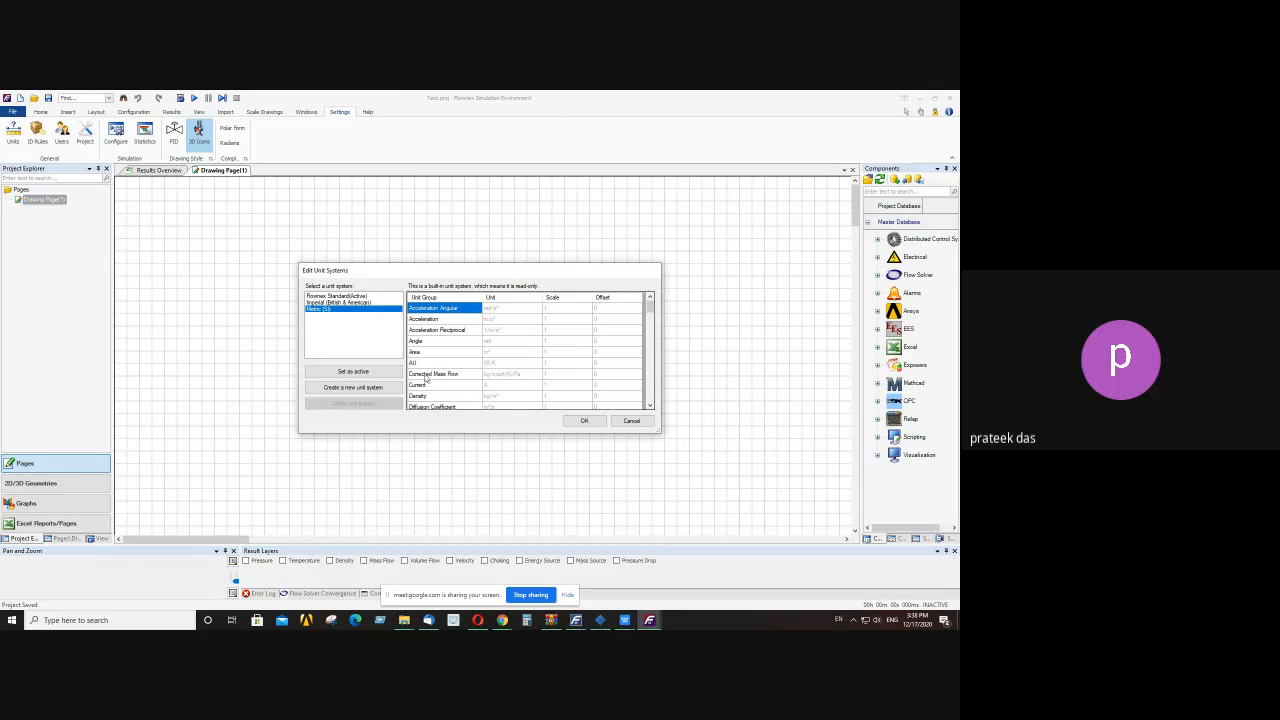
left_click(363, 389)
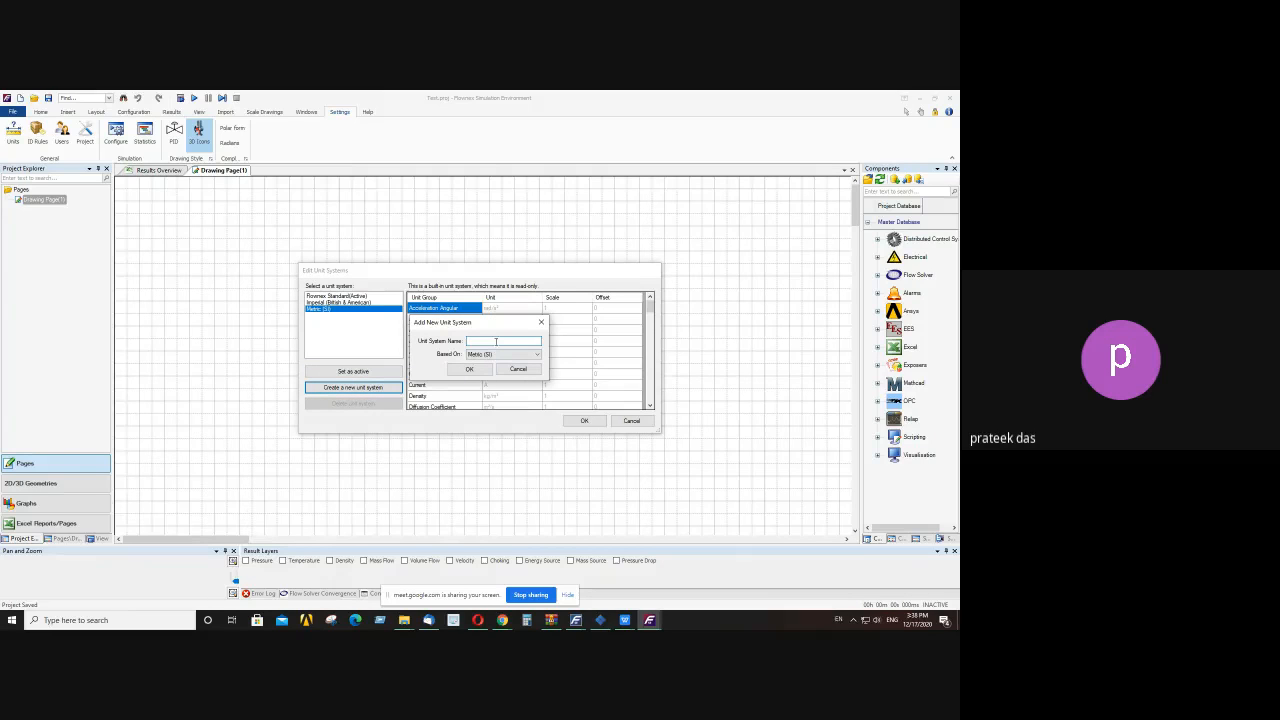
type("Test1")
left_click(466, 370)
left_click(320, 317)
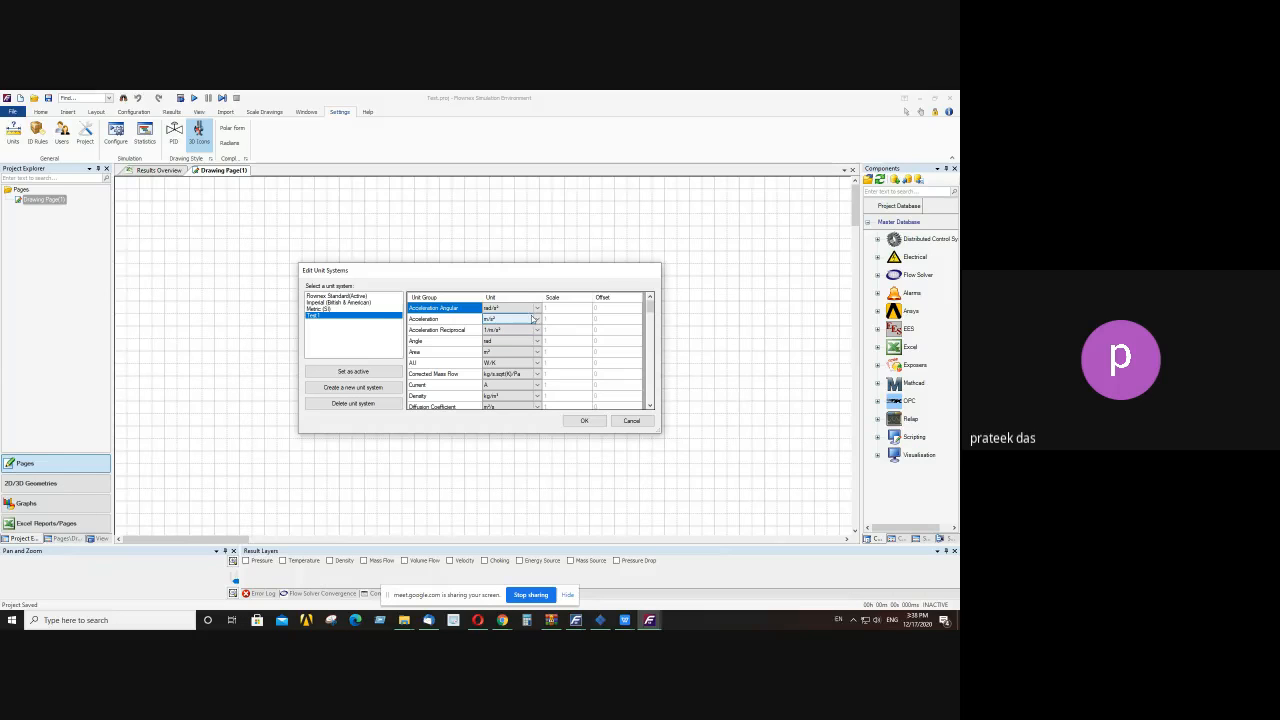
- Set the Pressure Stress unit of Test1 to bar and make Test1 the active unit system
left_click_drag(650, 306, 650, 313)
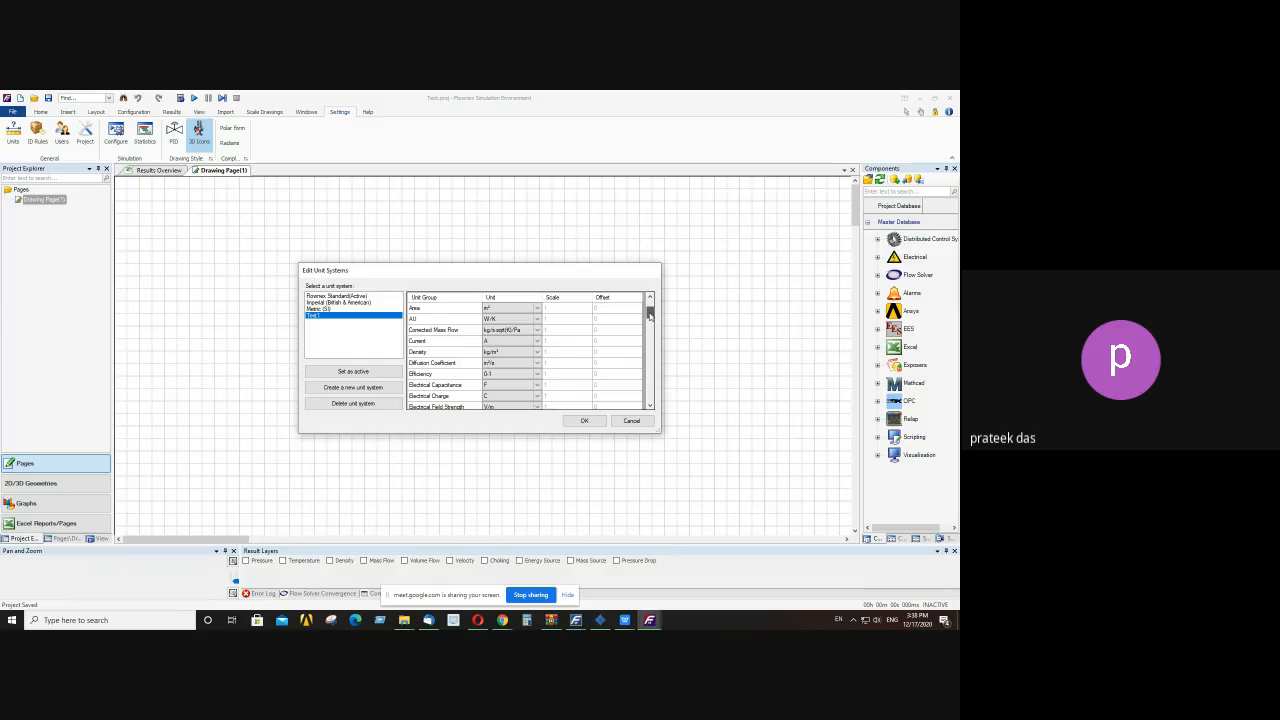
left_click_drag(649, 316, 648, 331)
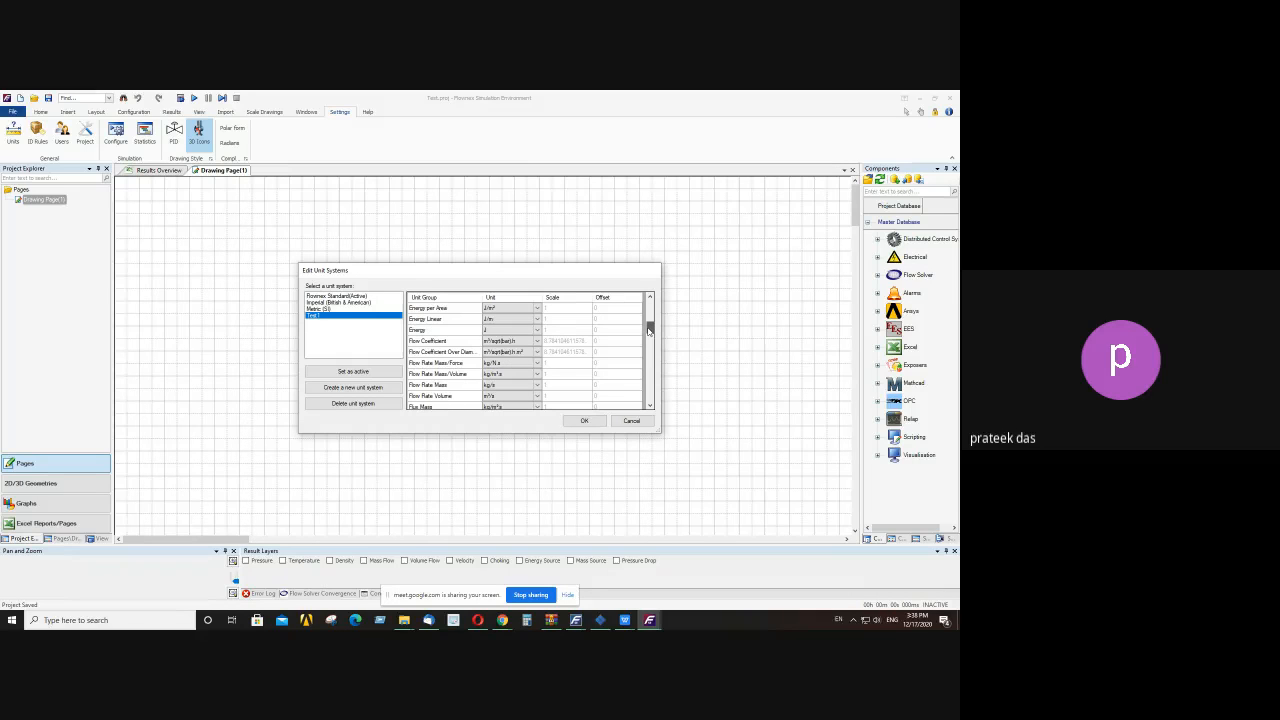
left_click(538, 375)
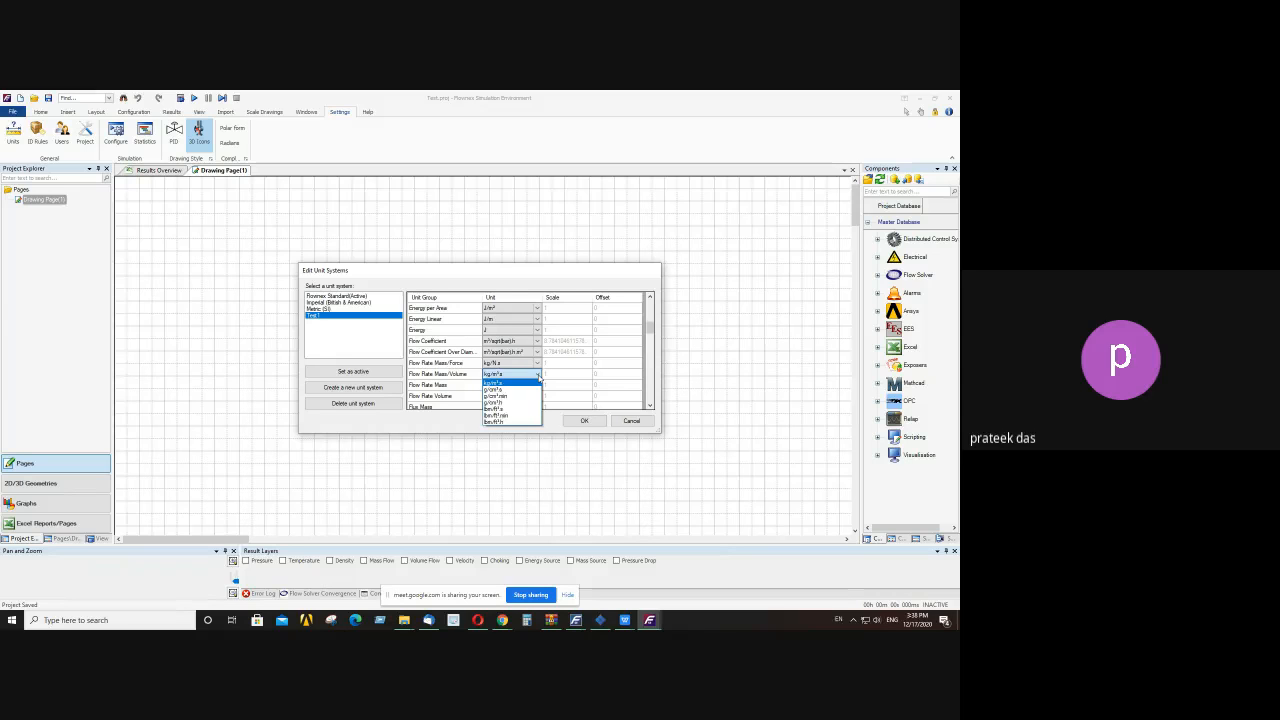
left_click(538, 375)
left_click_drag(649, 335, 649, 369)
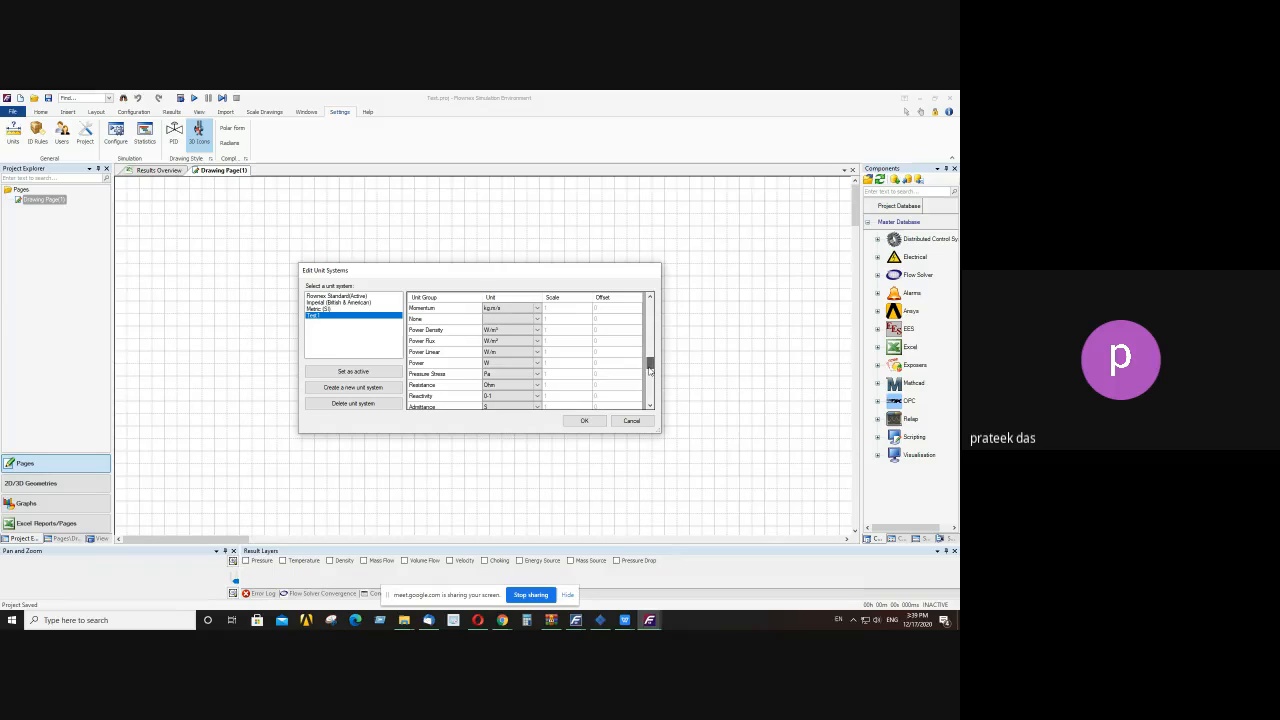
left_click(537, 376)
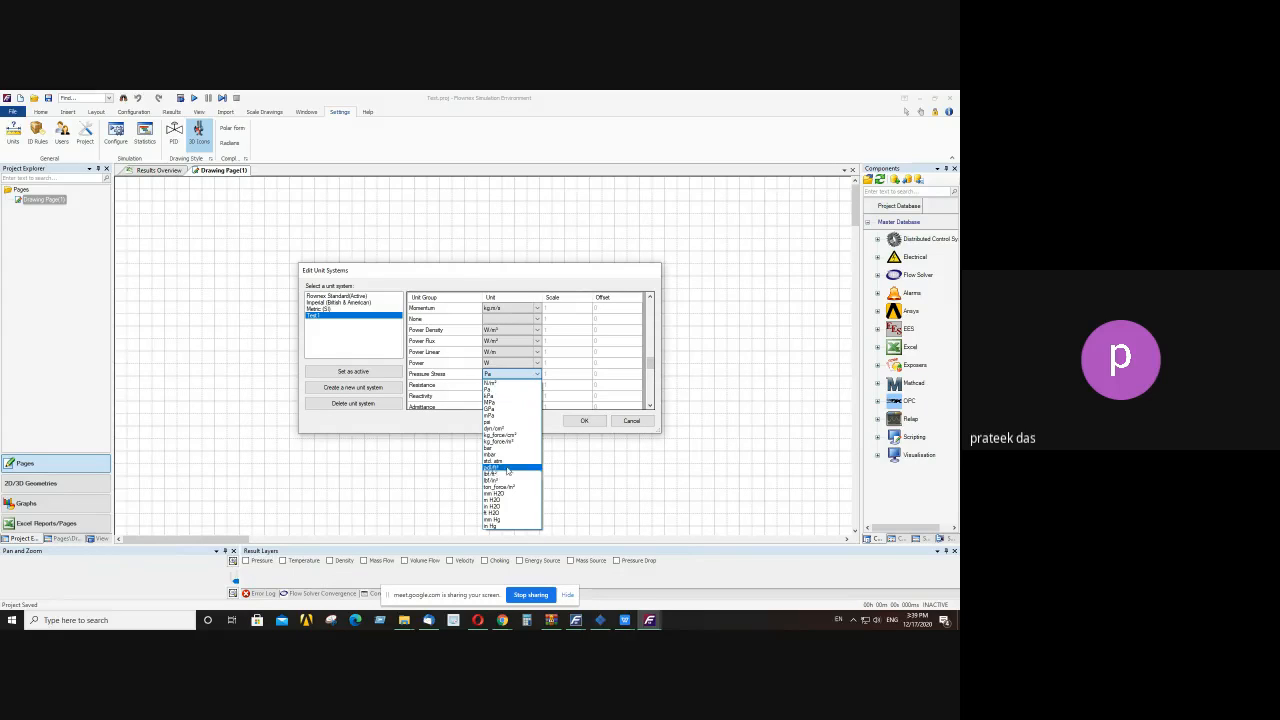
left_click(495, 449)
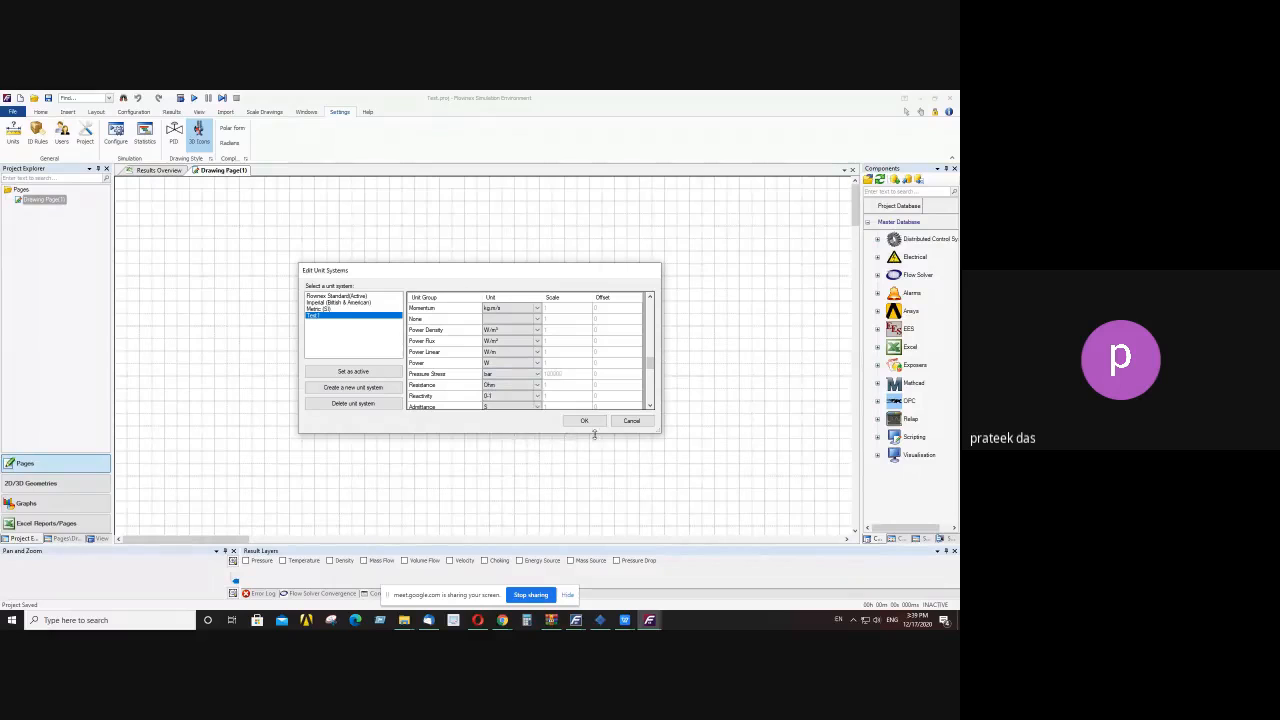
left_click(354, 372)
left_click(580, 421)
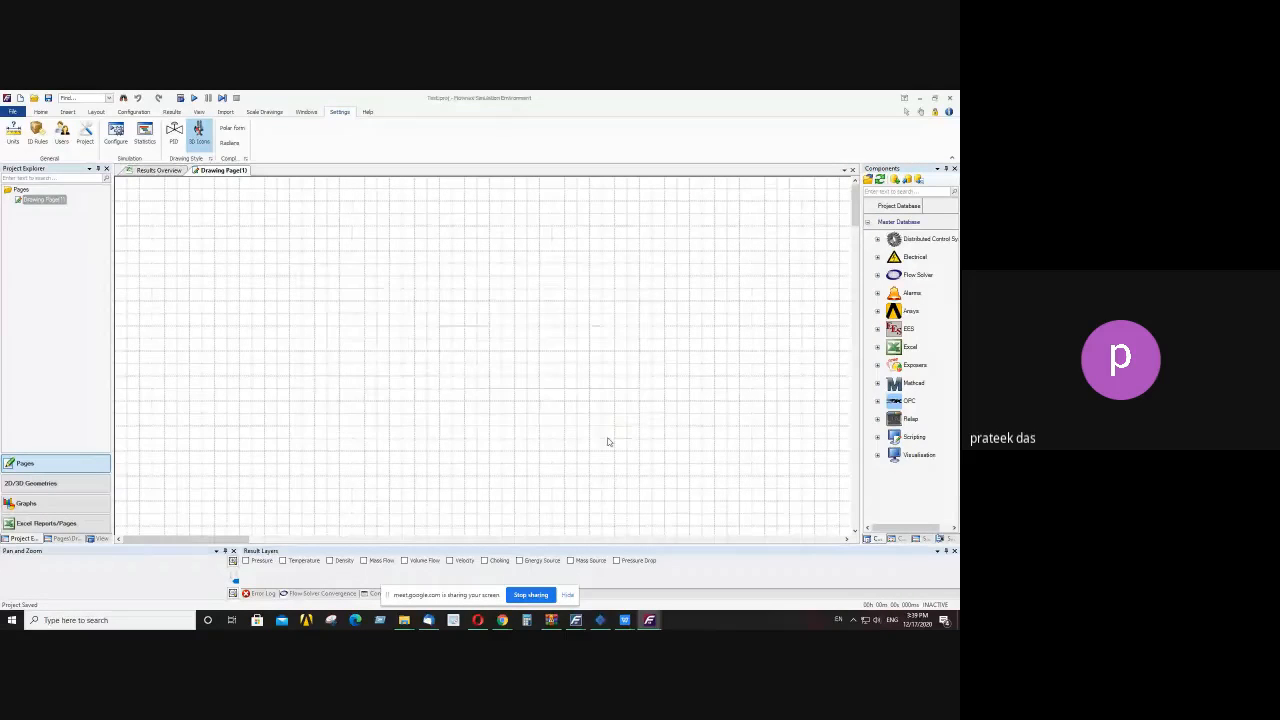
- Widen the component library and examine the Heat Transfer components in the Flow Solver category
left_click_drag(860, 262, 838, 265)
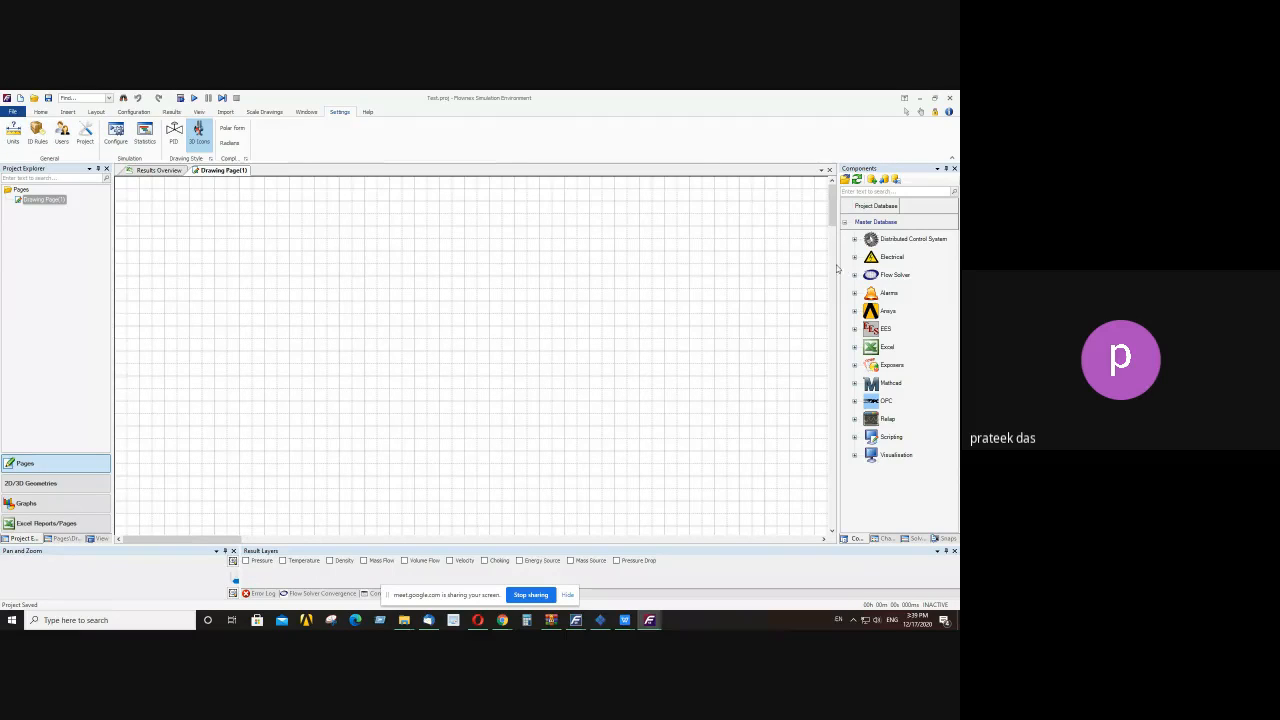
left_click_drag(840, 268, 814, 269)
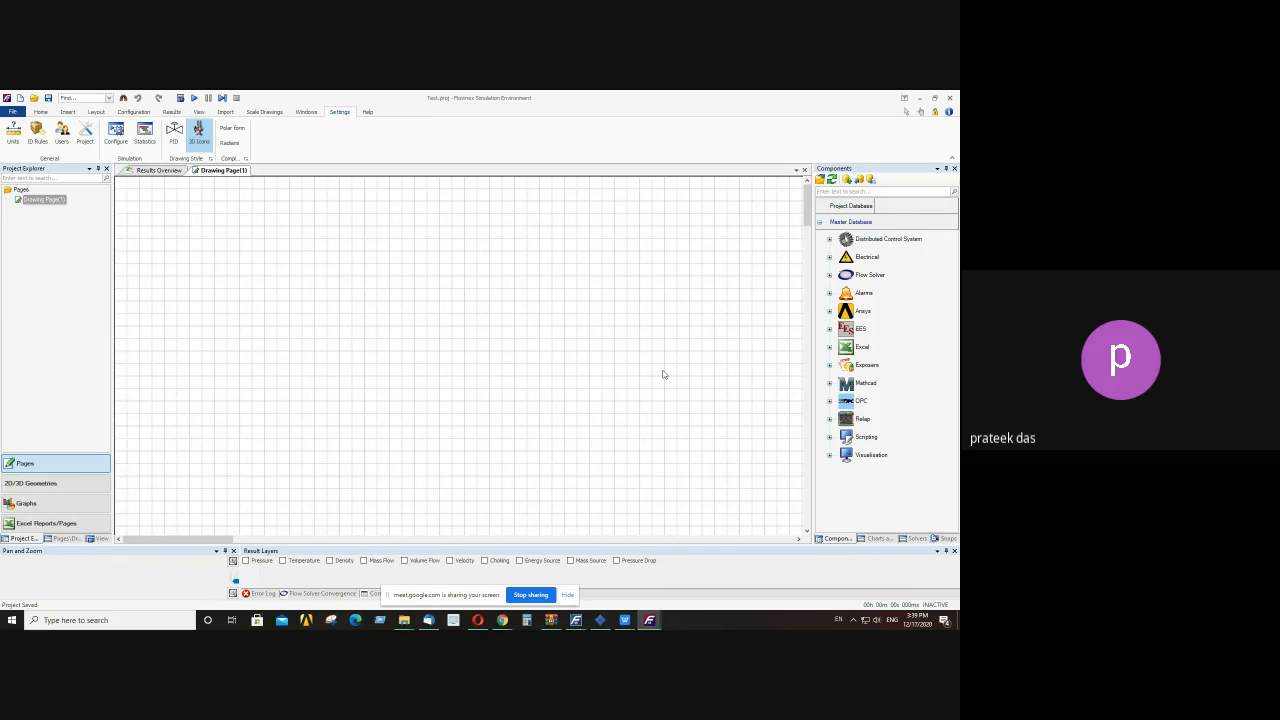
left_click(829, 276)
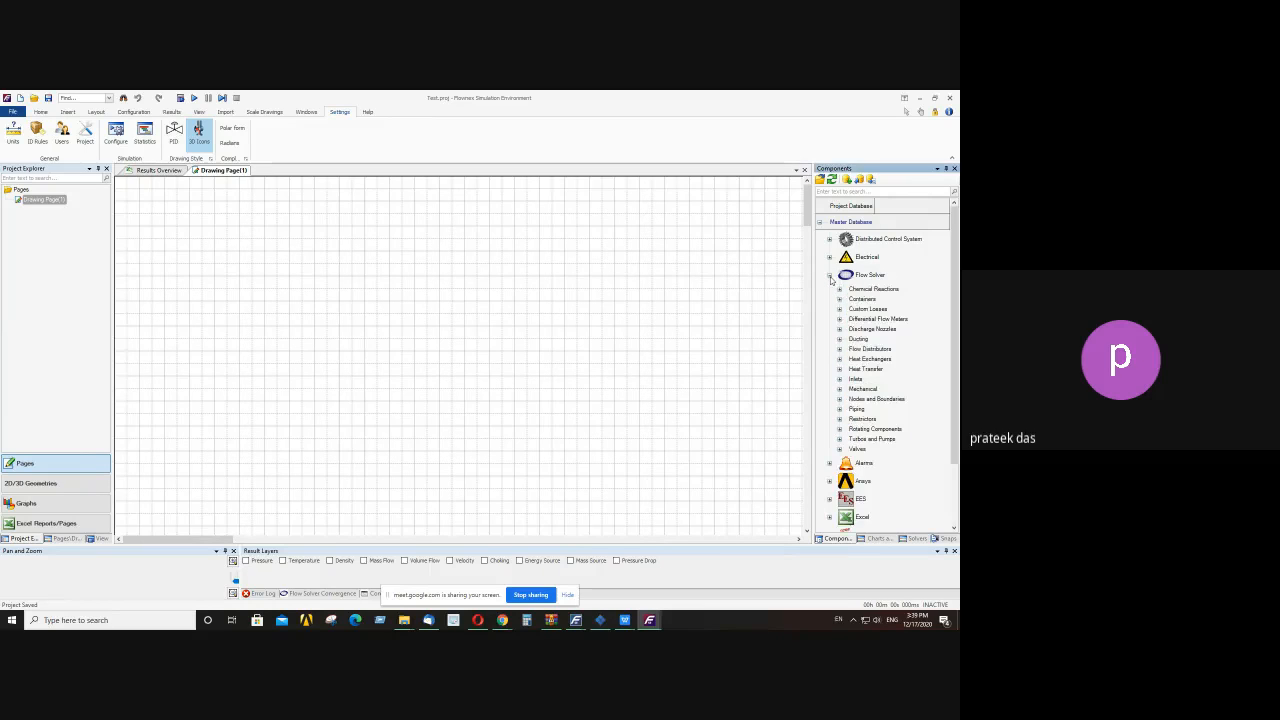
left_click(839, 370)
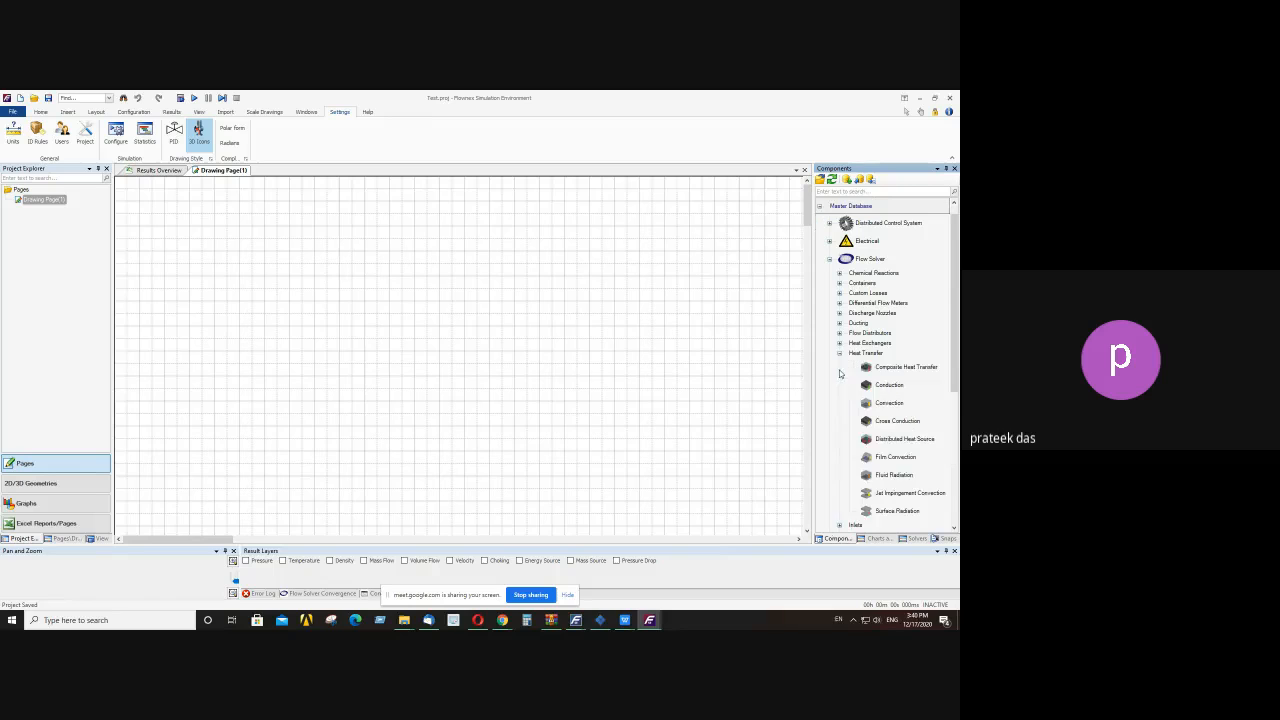
scroll(955, 295, "down", 1)
scroll(955, 295, "down", 2)
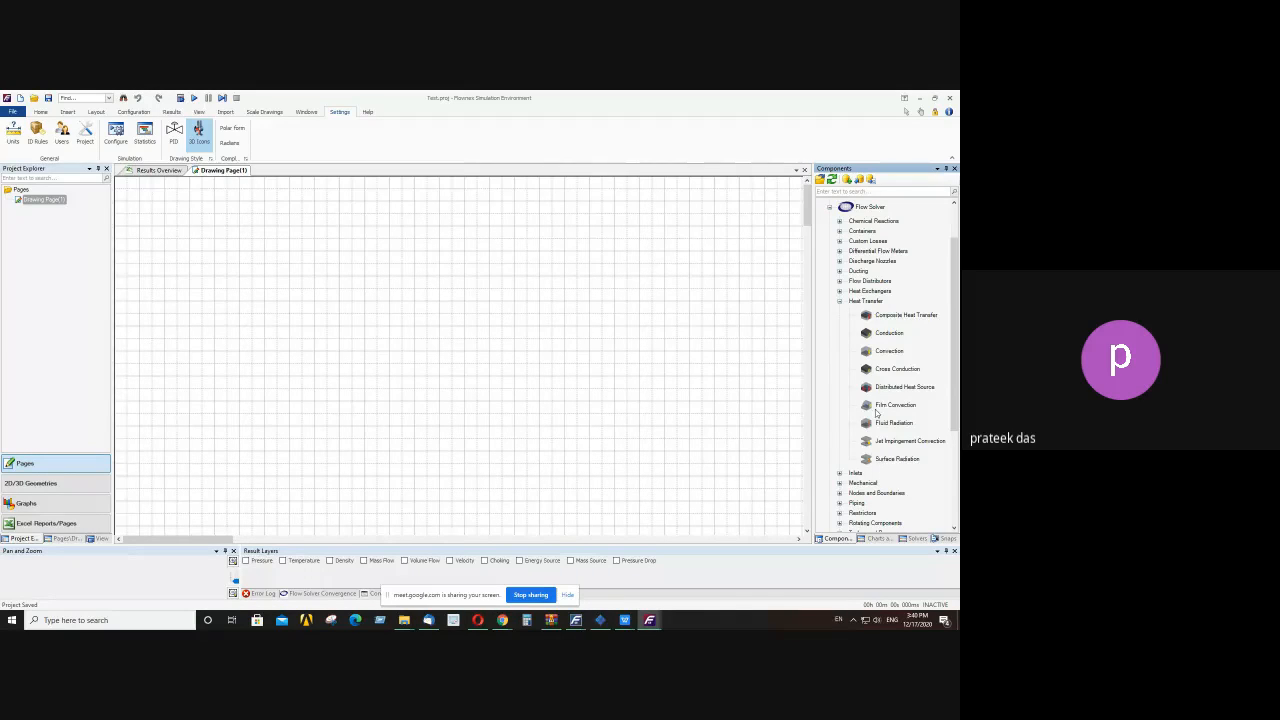
left_click(839, 302)
scroll(840, 330, "up", 2)
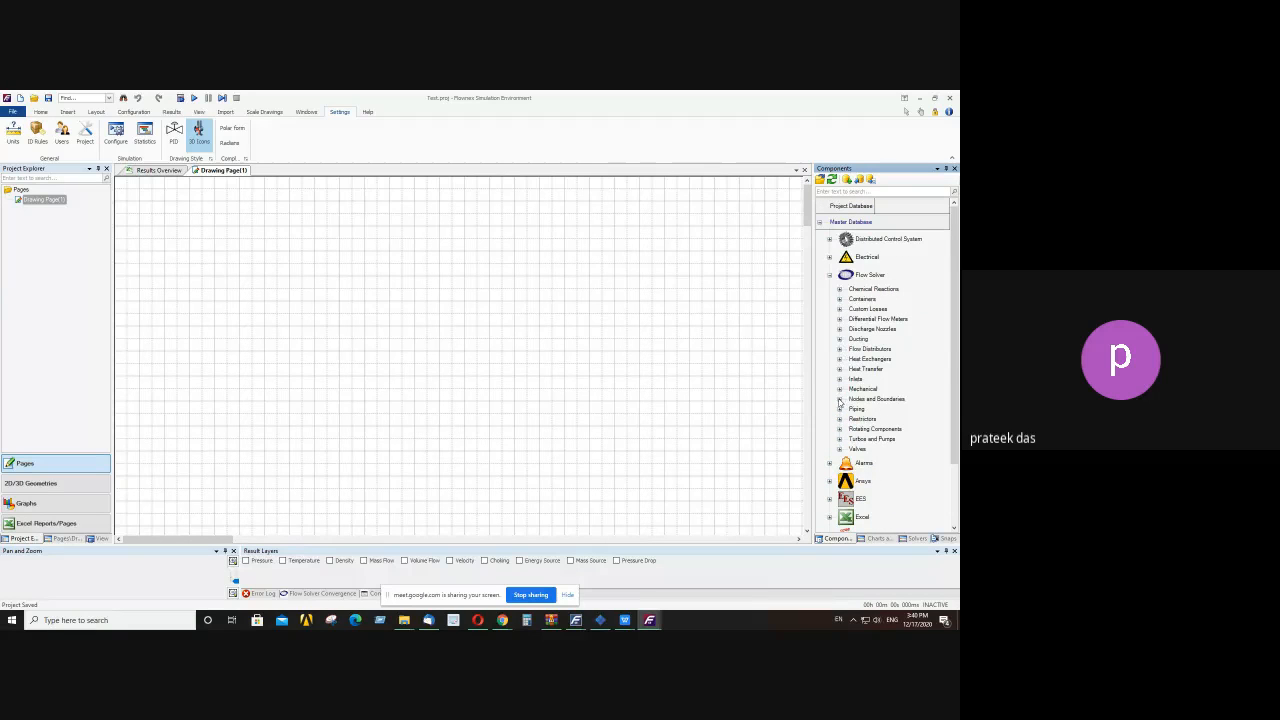
- Place a Boundary Condition from Nodes and Boundaries on the drawing page and rename it Heat Source
left_click(839, 399)
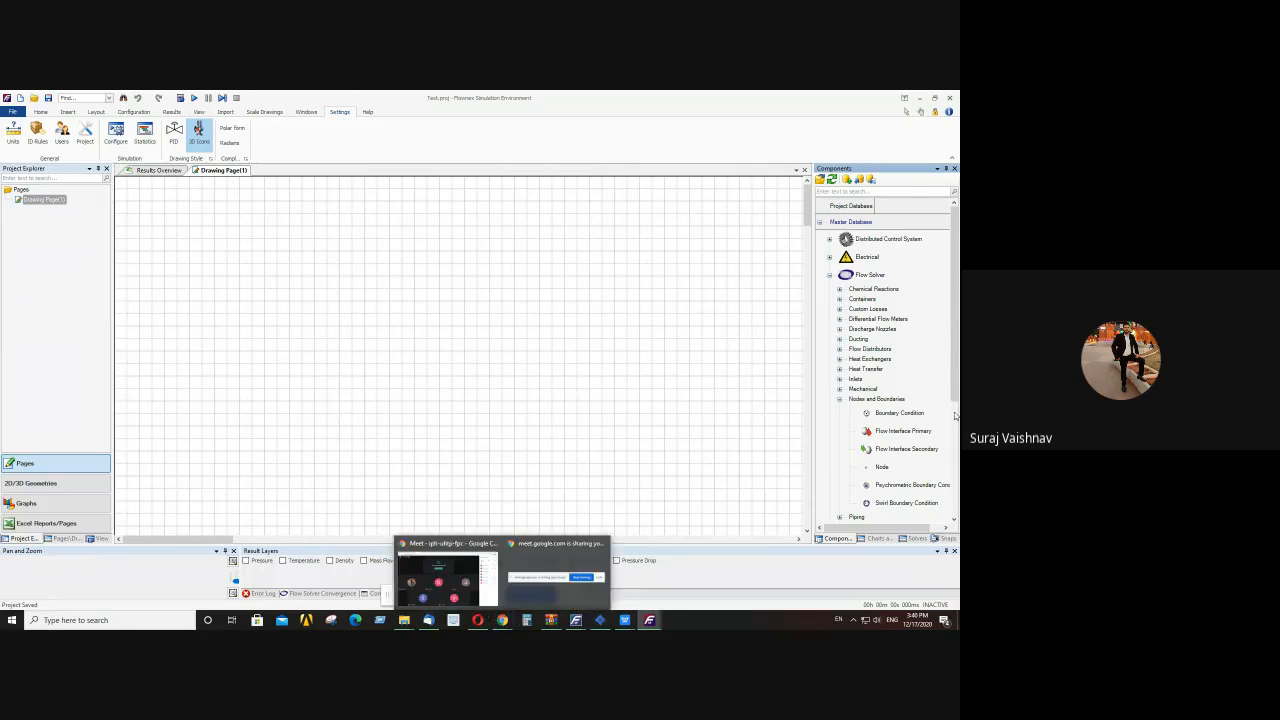
left_click_drag(893, 413, 304, 275)
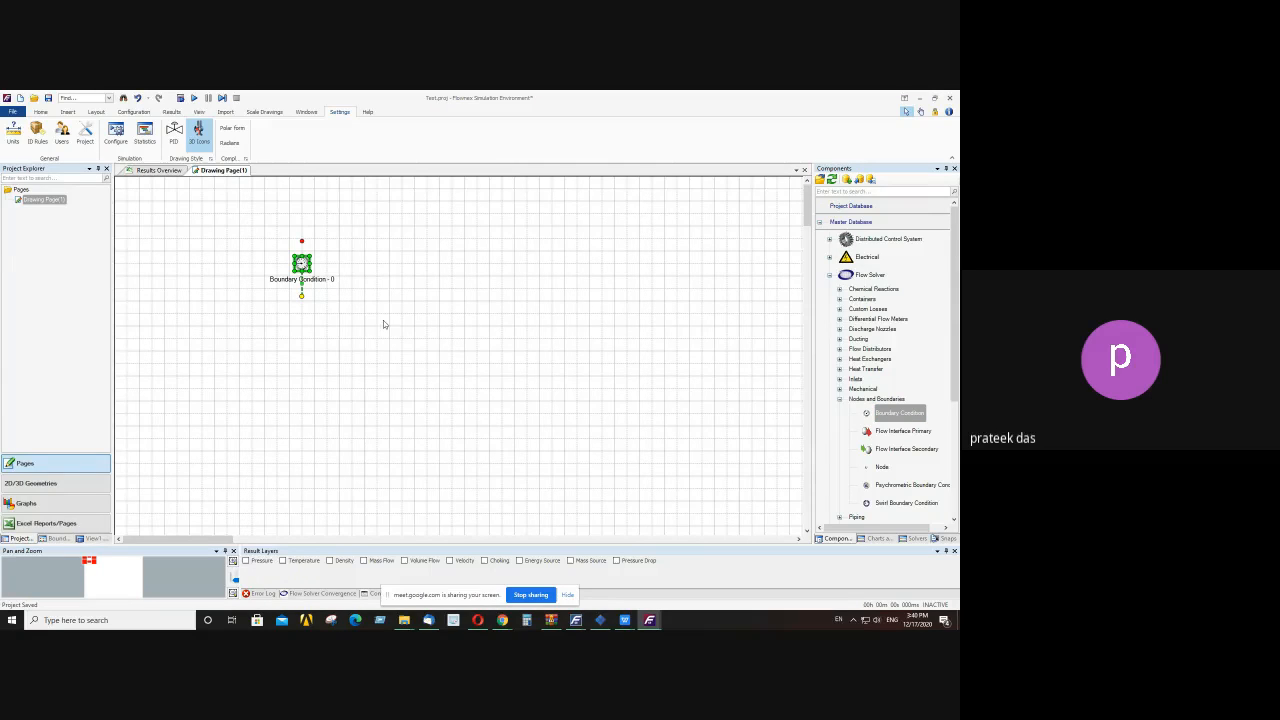
left_click(55, 538)
left_click(87, 201)
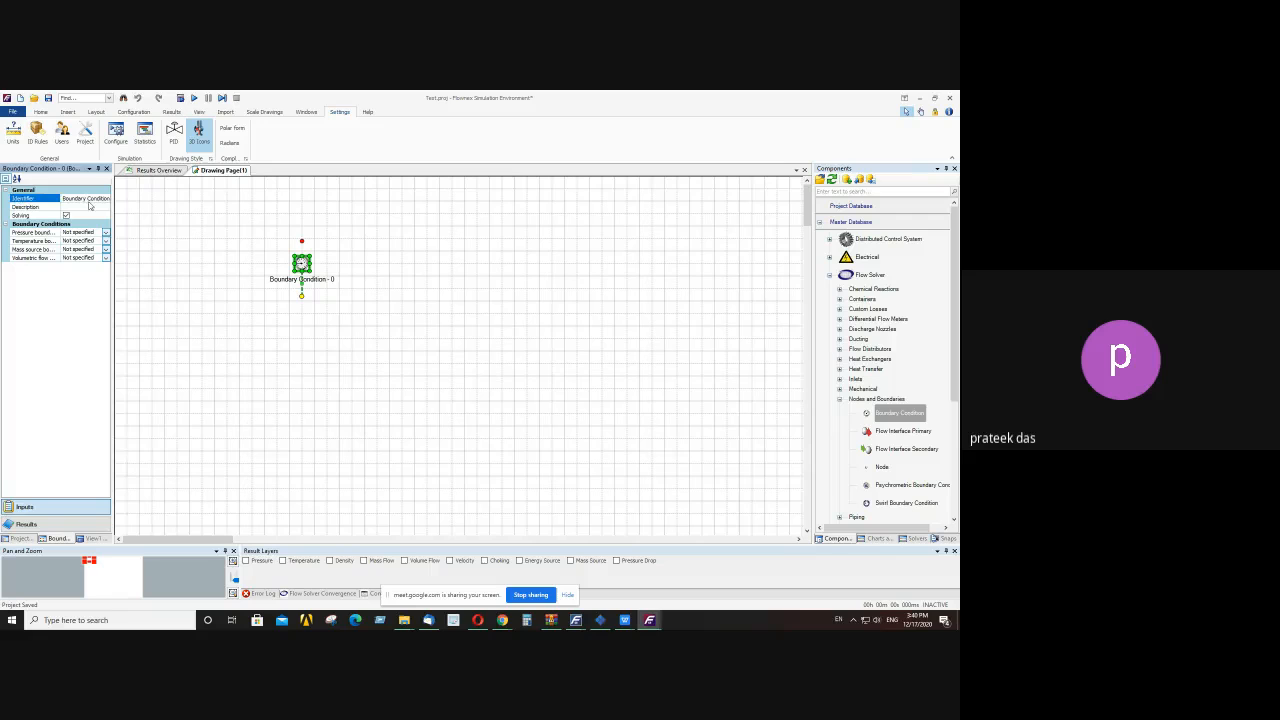
left_click(96, 198)
type("Heat Source")
left_click(287, 347)
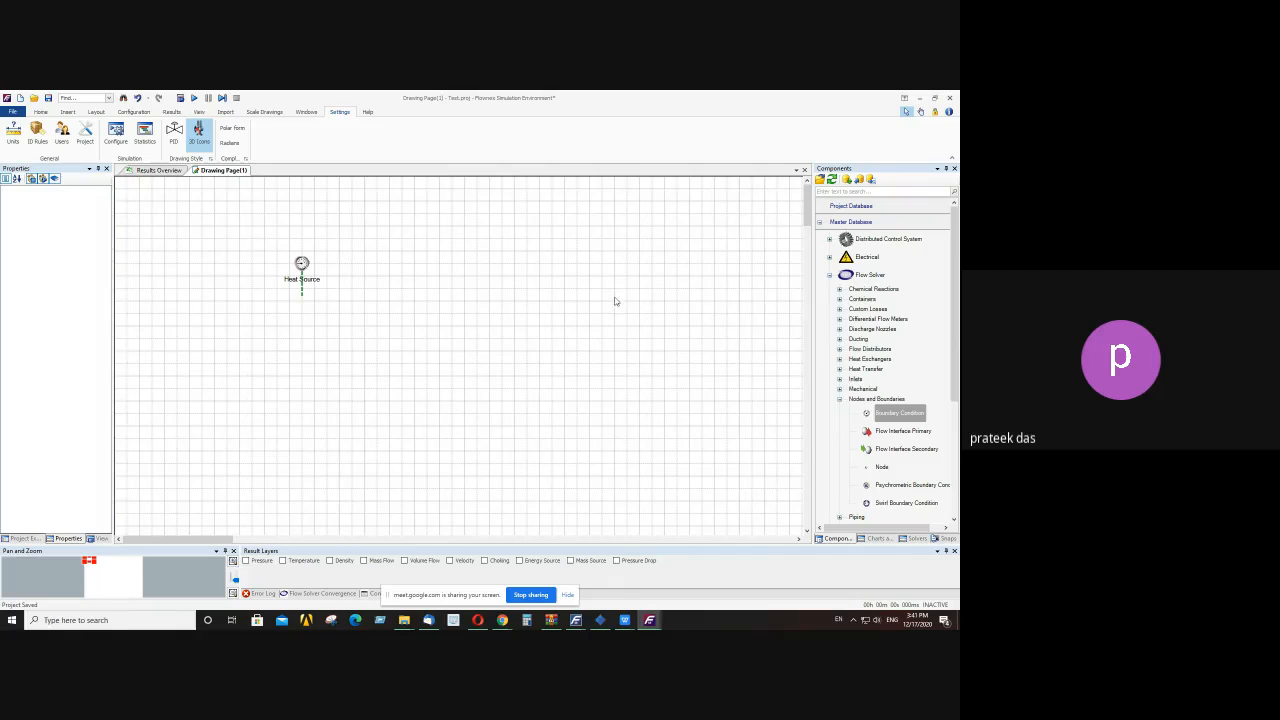
- Place a node connected below Heat Source, inspect the boundary properties of Heat Source, and delete the node
left_click(880, 468)
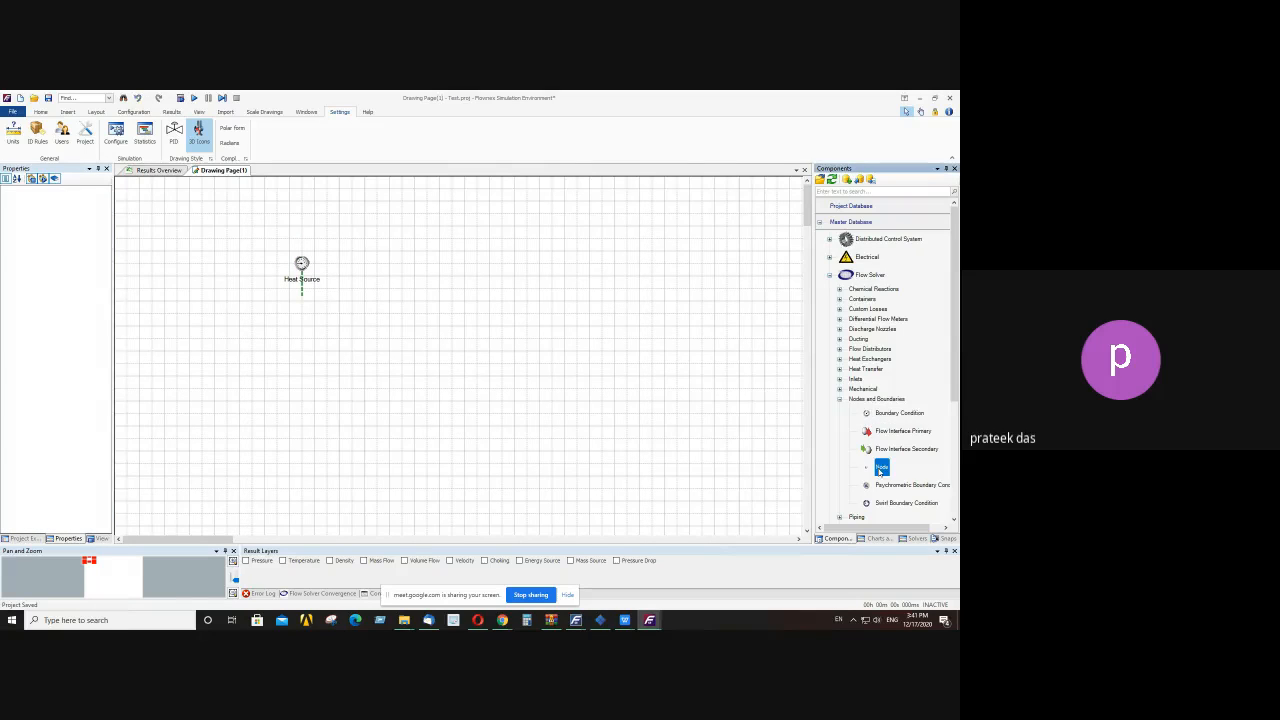
left_click_drag(880, 470, 302, 325)
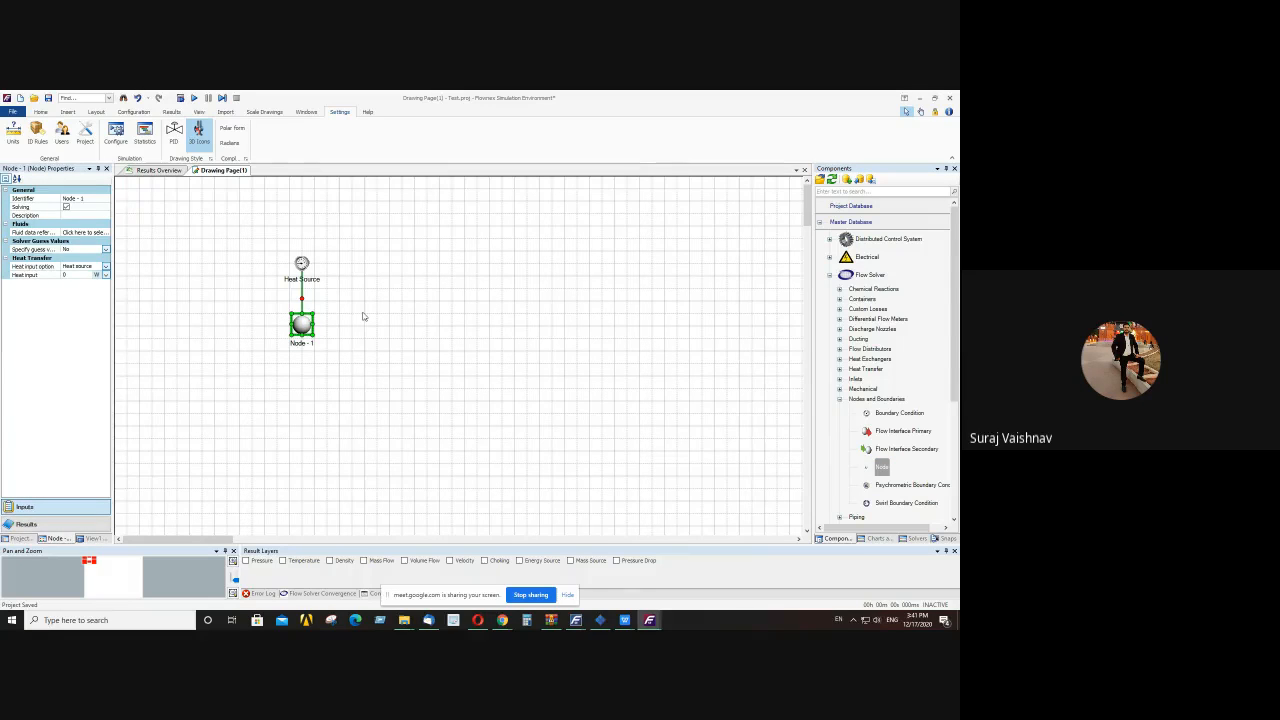
left_click(363, 316)
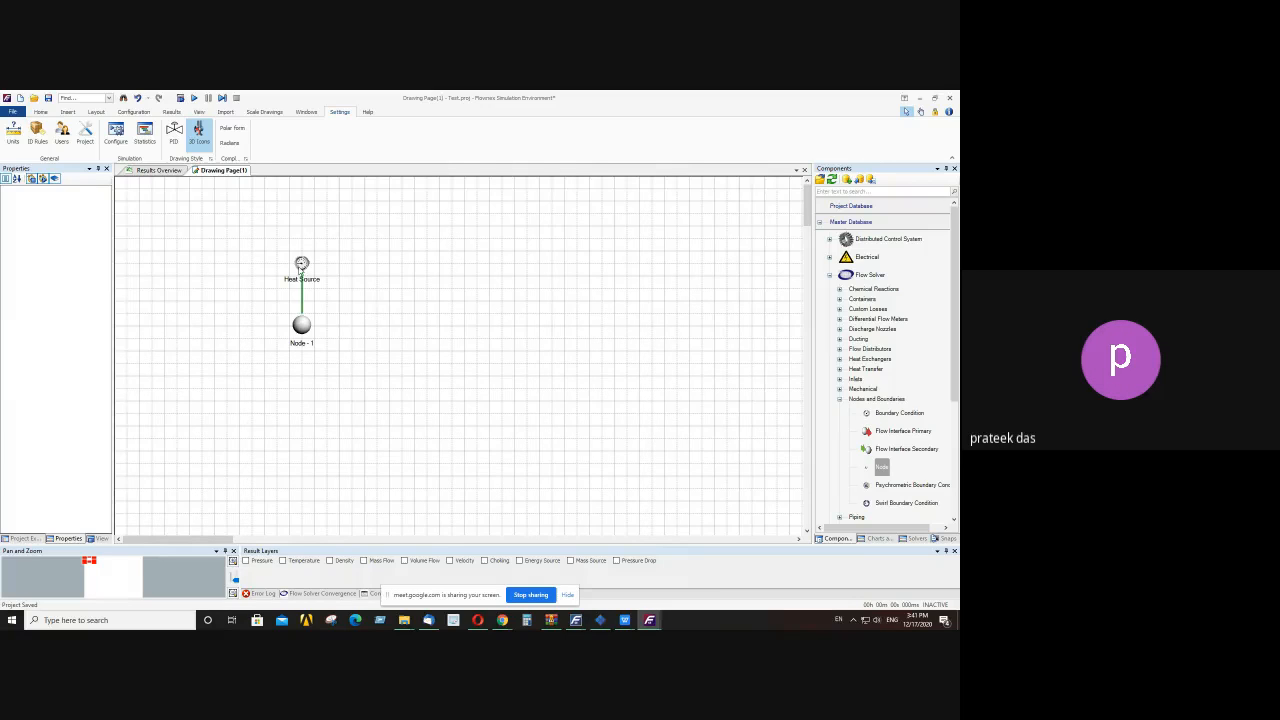
left_click(301, 264)
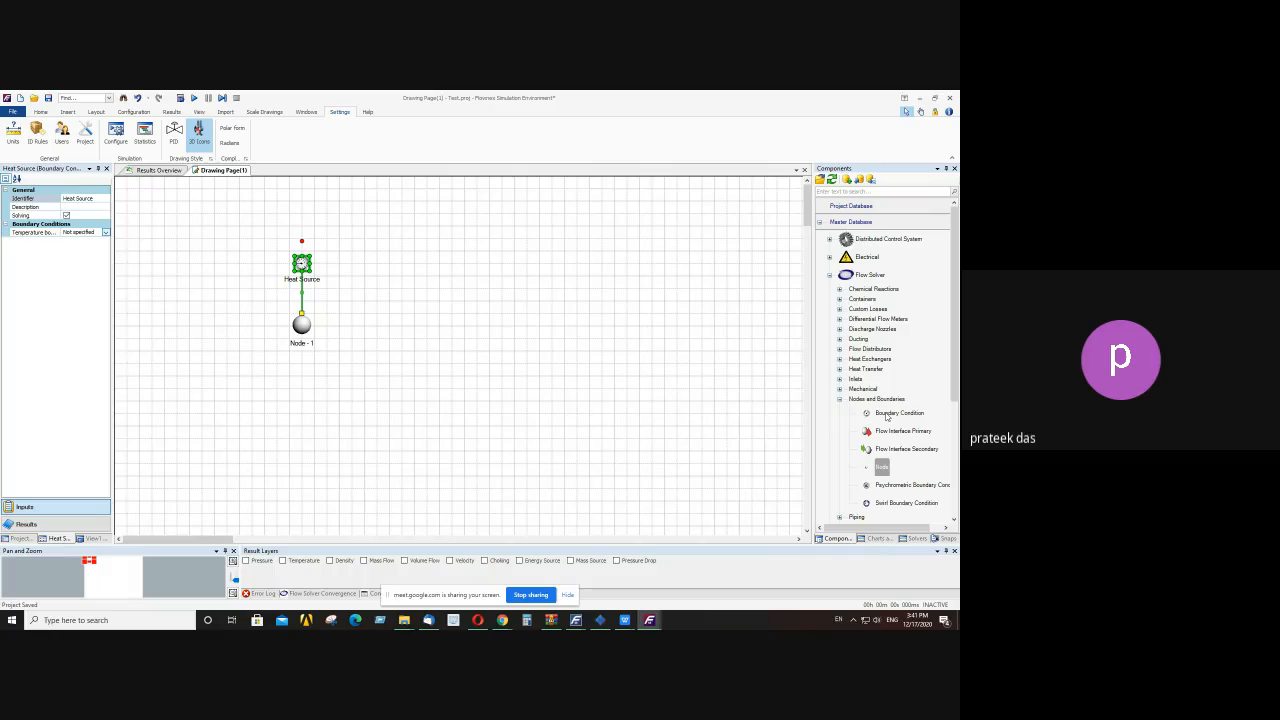
left_click(306, 326)
key("Delete")
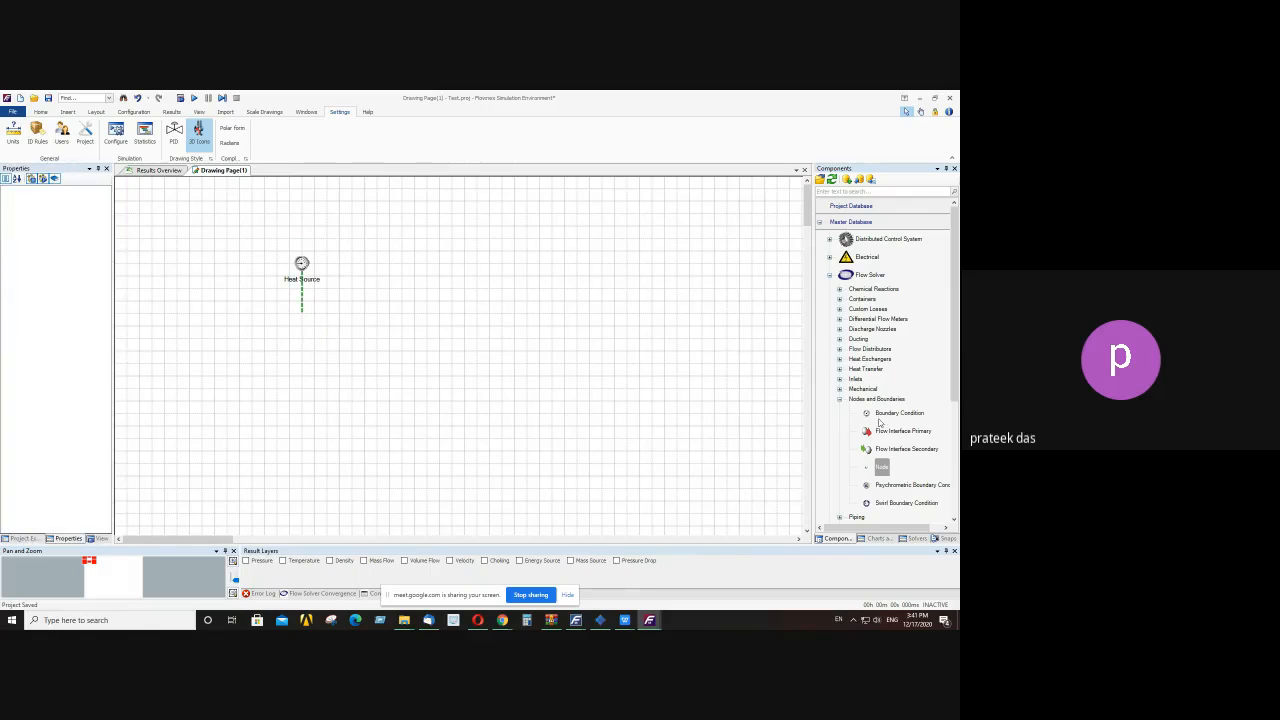
- Place a second Boundary Condition beside Heat Source to inspect its unconnected properties, and delete it
left_click_drag(882, 420, 364, 266)
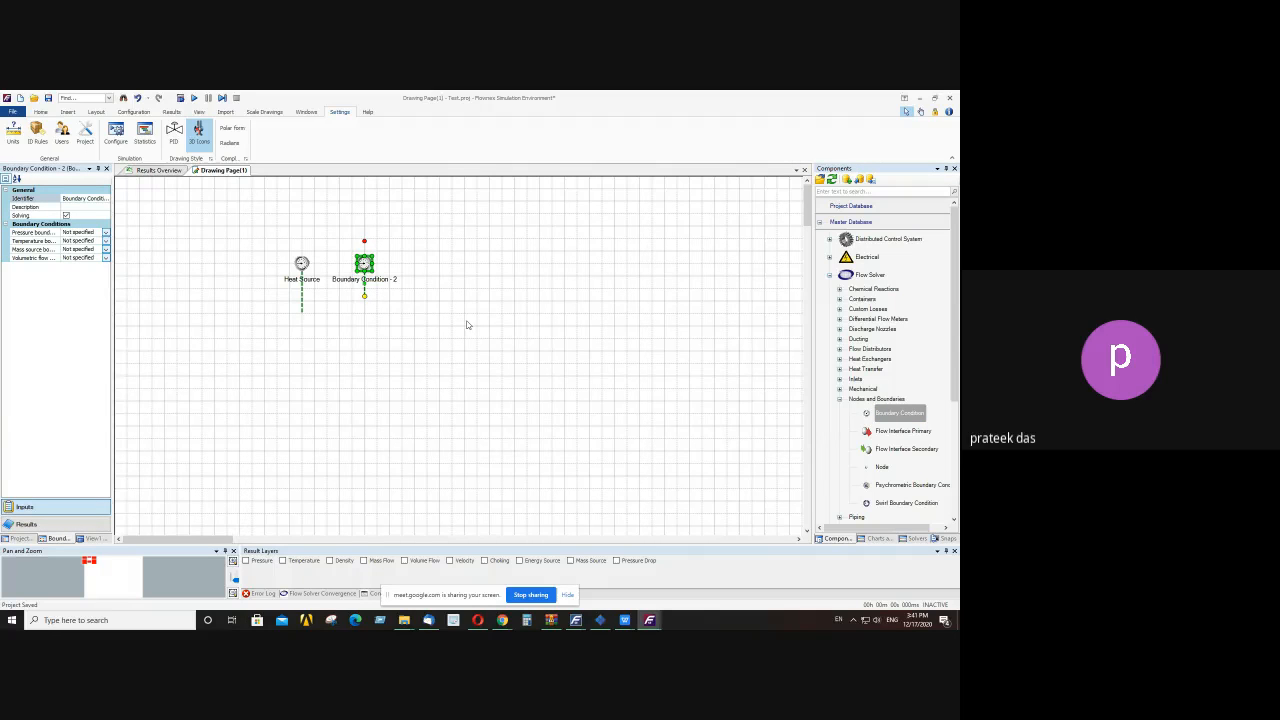
left_click(391, 303)
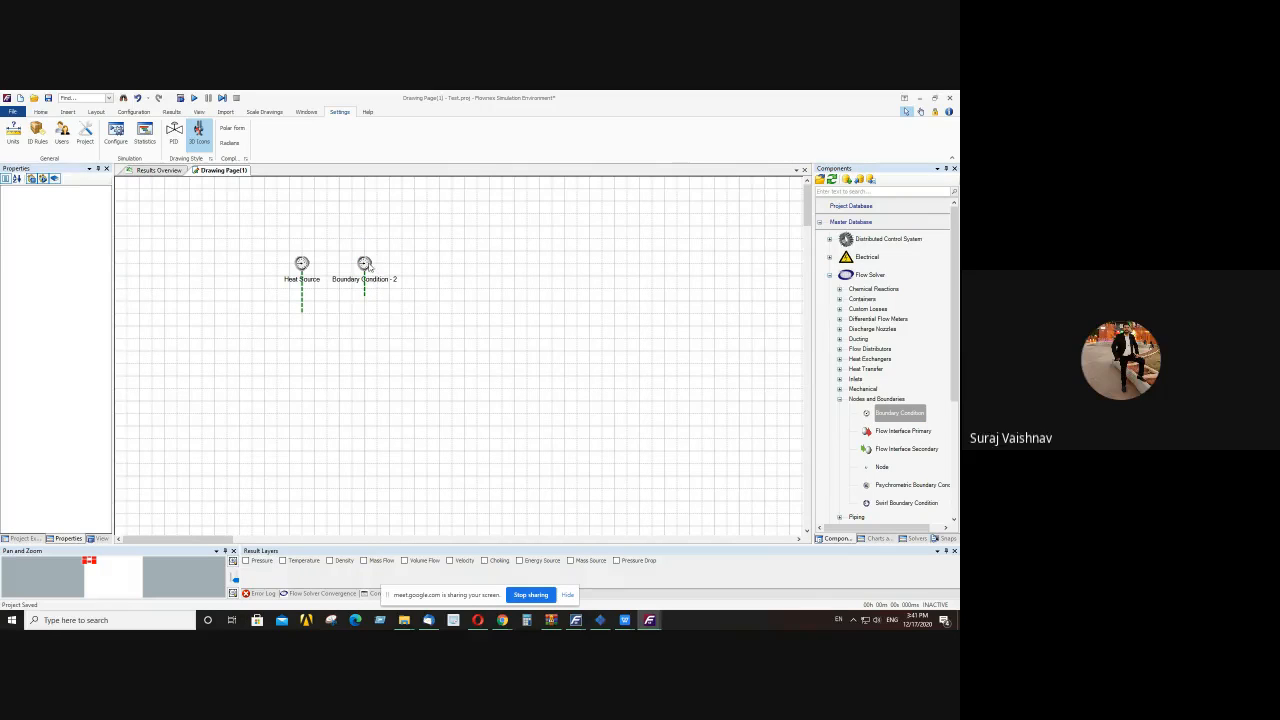
left_click(369, 266)
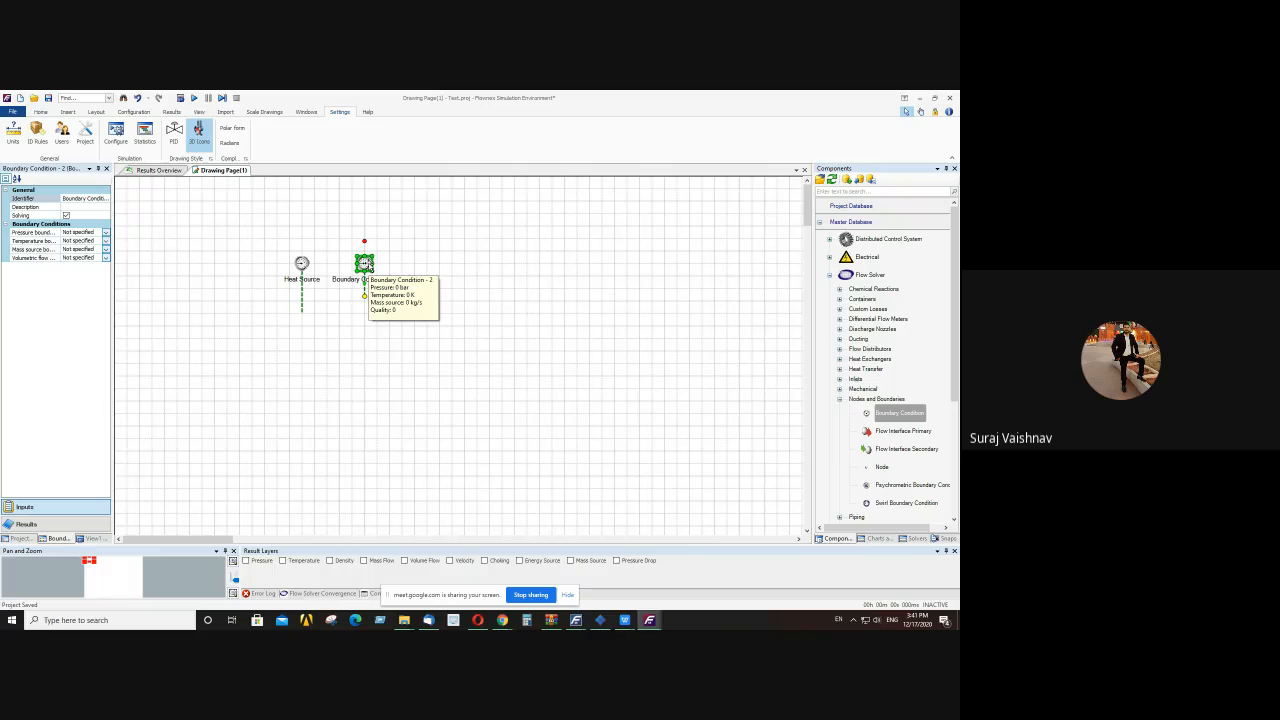
key("Delete")
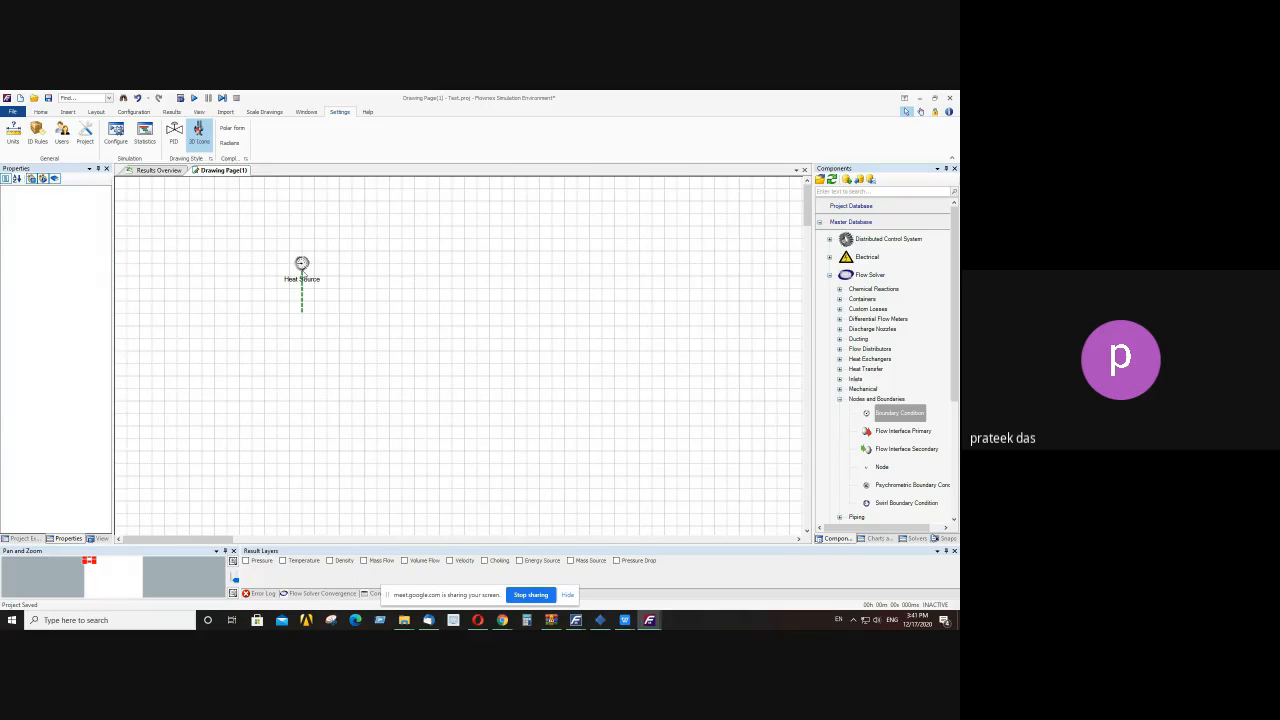
- Set the temperature boundary condition of Heat Source to Fixed on user value
left_click(302, 265)
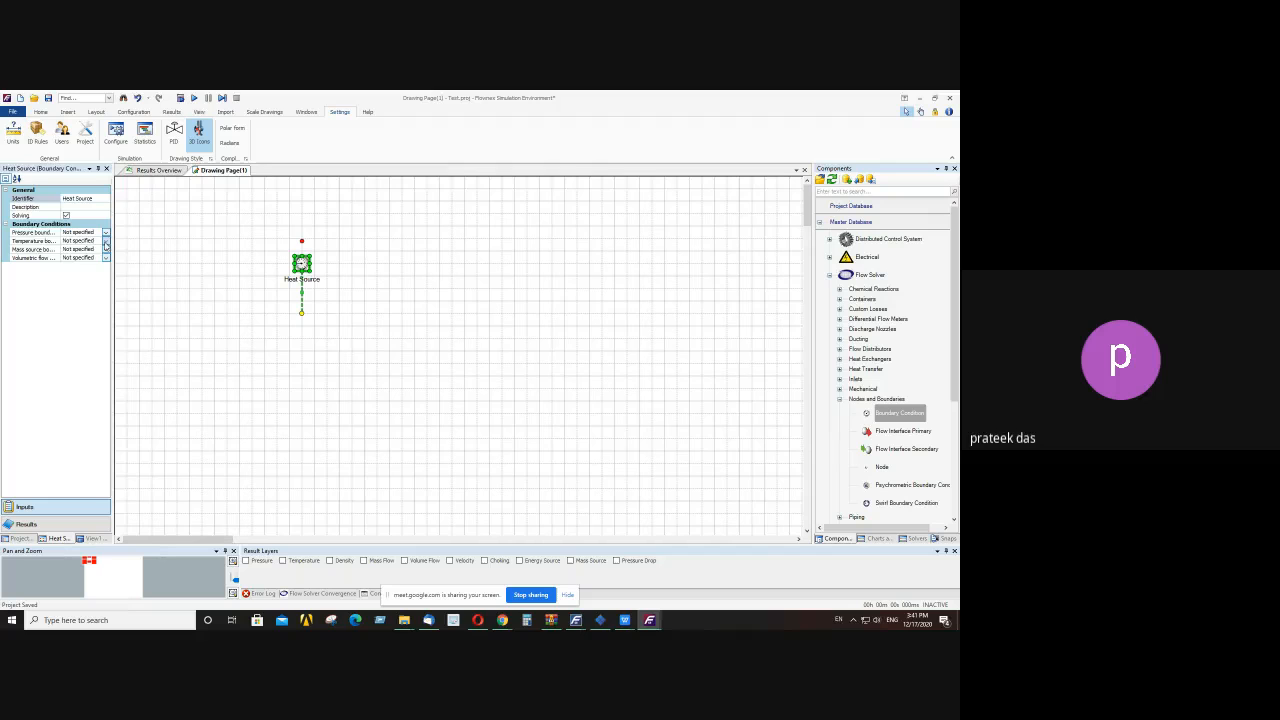
left_click(106, 241)
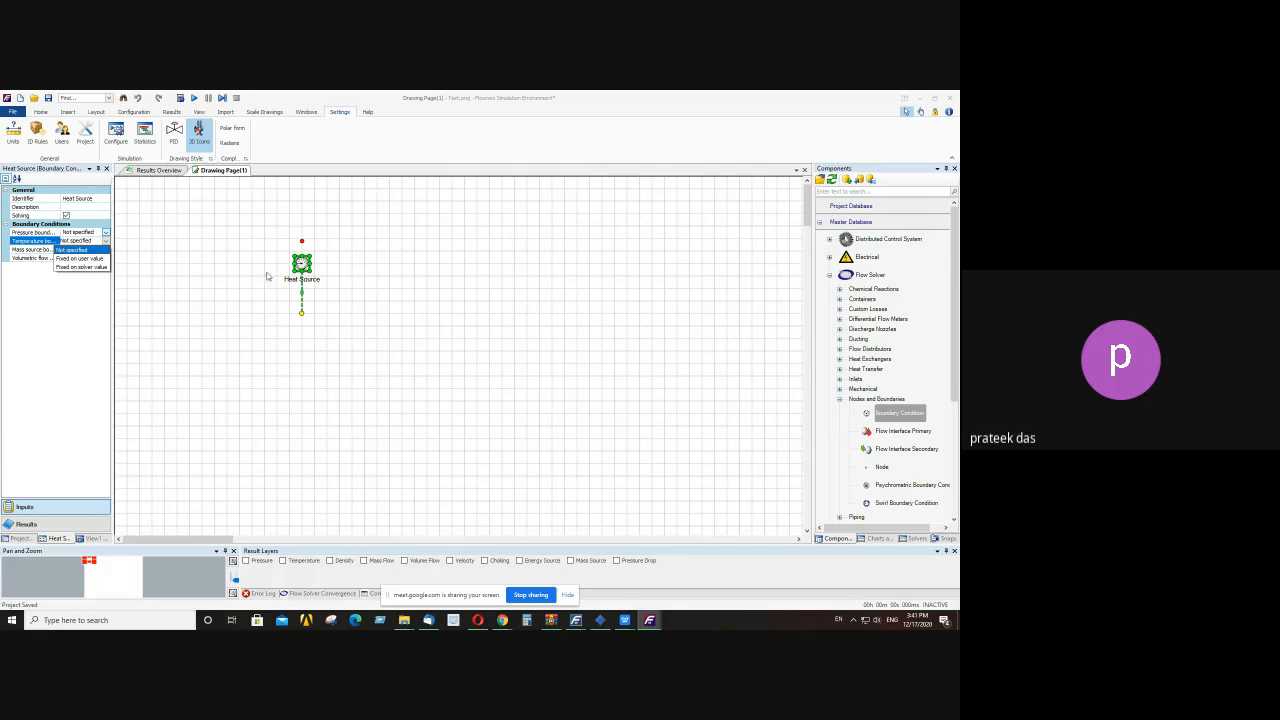
left_click(303, 266)
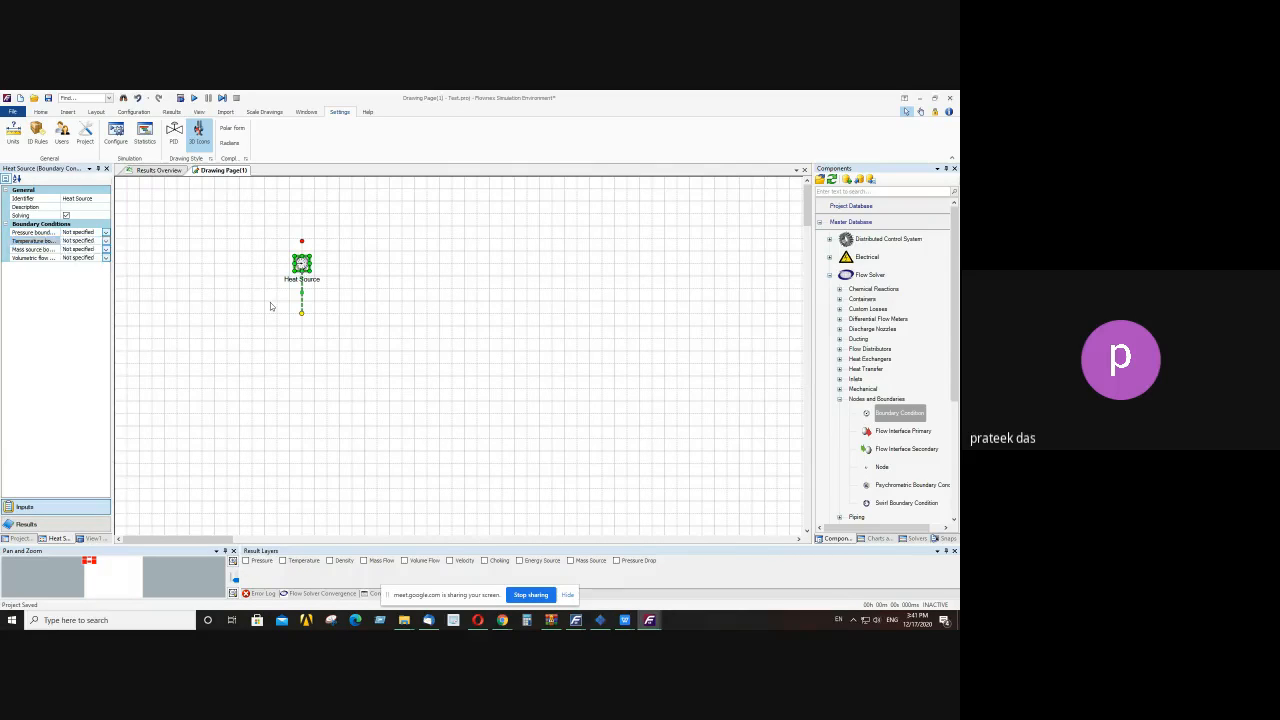
left_click(271, 306)
left_click(300, 265)
left_click(106, 244)
left_click(85, 258)
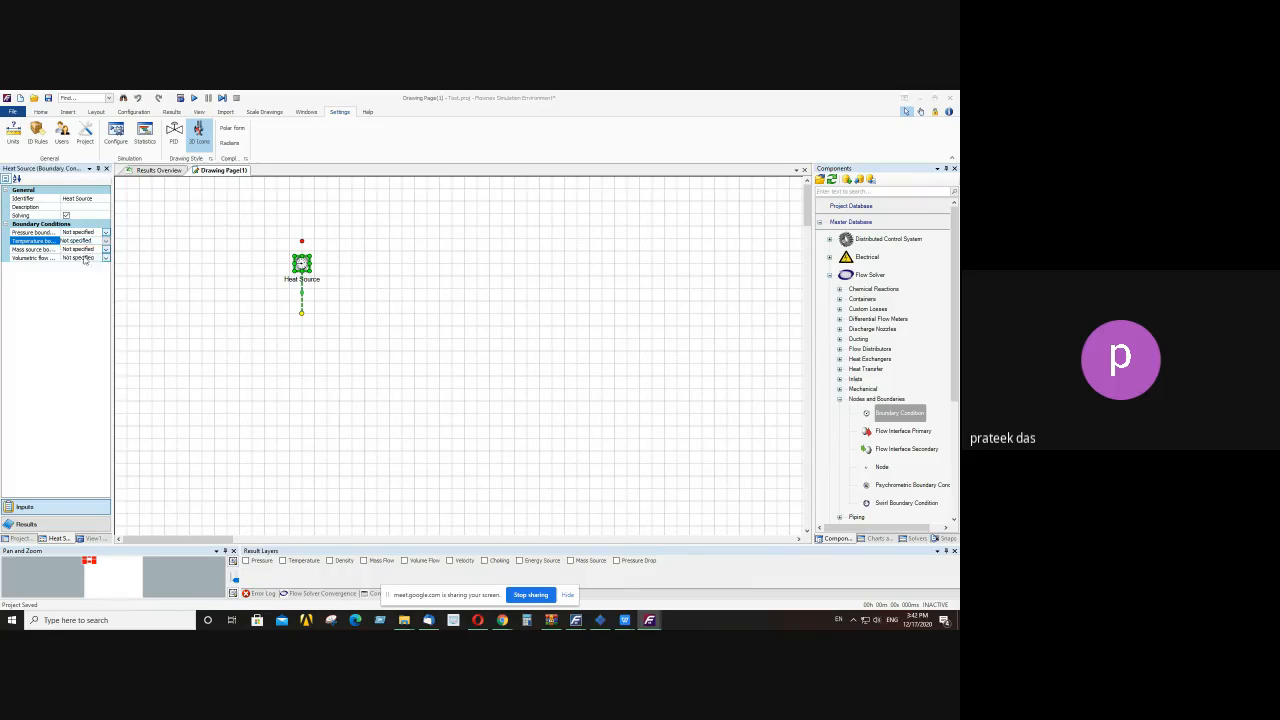
left_click(82, 250)
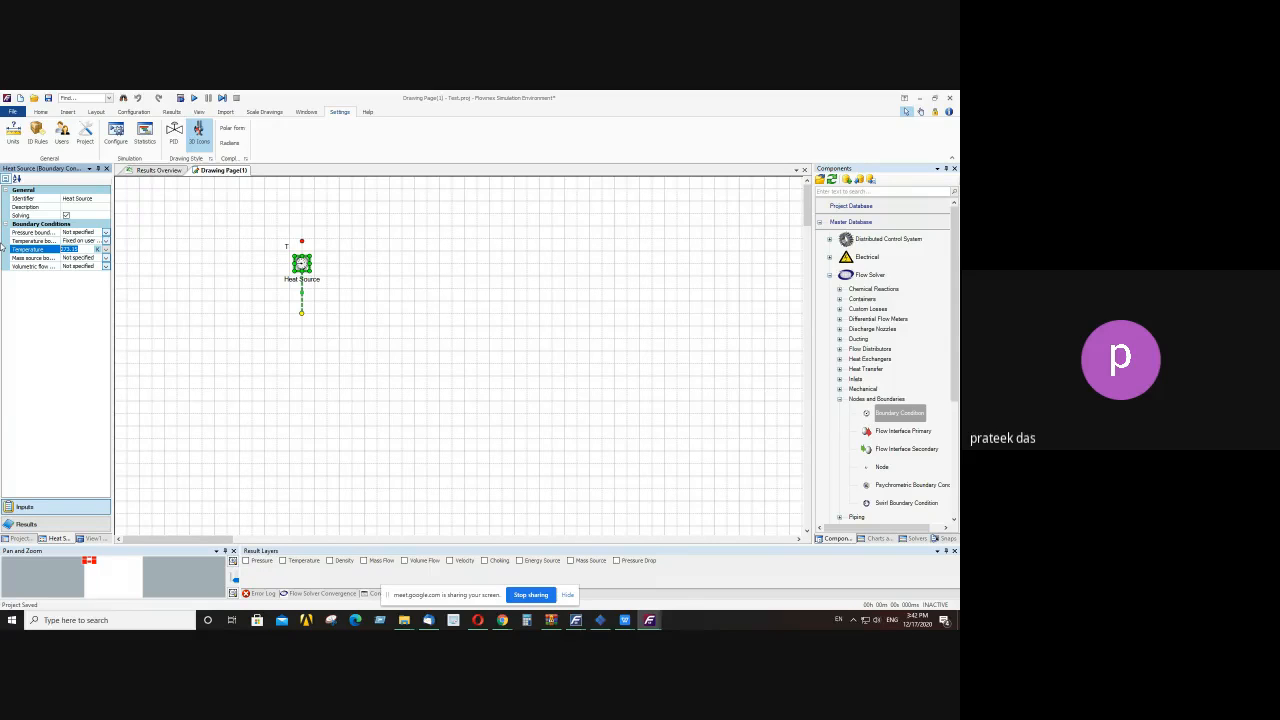
- Set the Heat Source temperature to 1250 °C, changing its unit to °C
type("4")
left_click(106, 249)
left_click(78, 284)
left_click_drag(80, 249, 2, 252)
type("1250")
left_click_drag(82, 250, 44, 255)
left_click(306, 266)
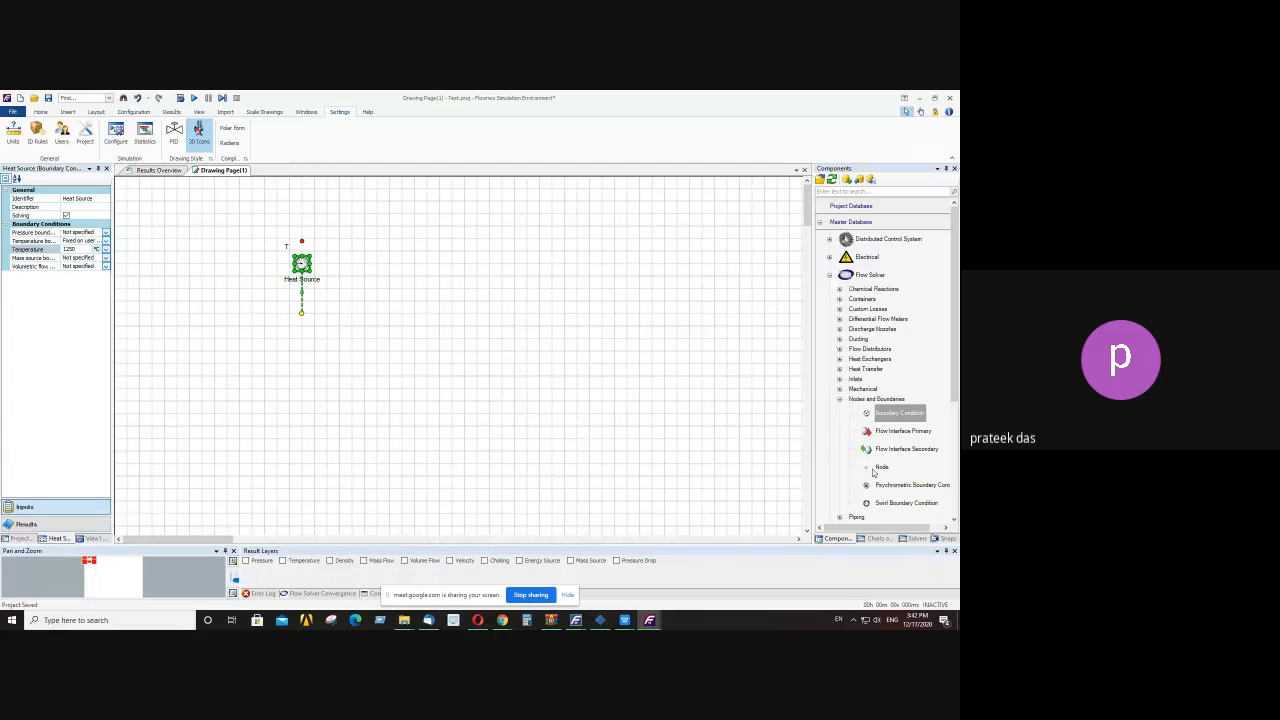
- Place a Node connected below Heat Source and adjust the spacing of both symbols so they line up vertically
left_click_drag(882, 467, 302, 316)
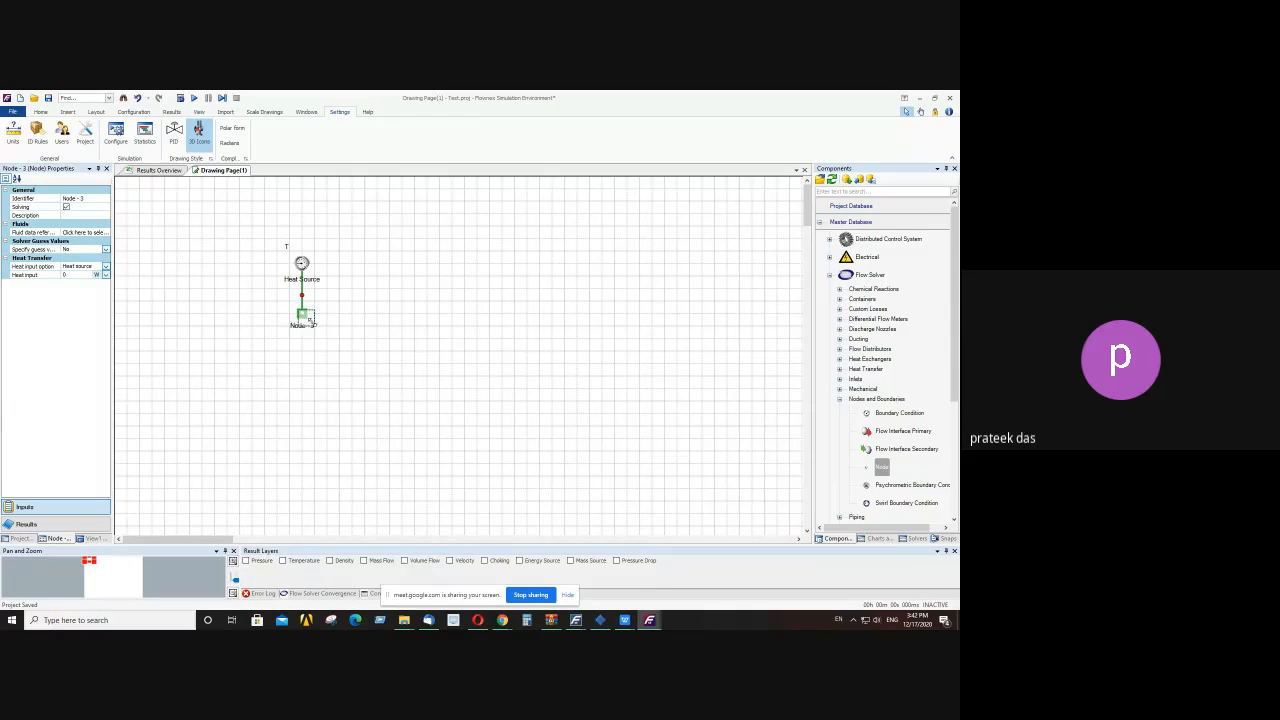
mouse_move(304, 320)
left_mouse_down()
mouse_move(291, 331)
mouse_move(302, 326)
left_mouse_up()
left_click_drag(303, 264, 303, 276)
left_click(352, 291)
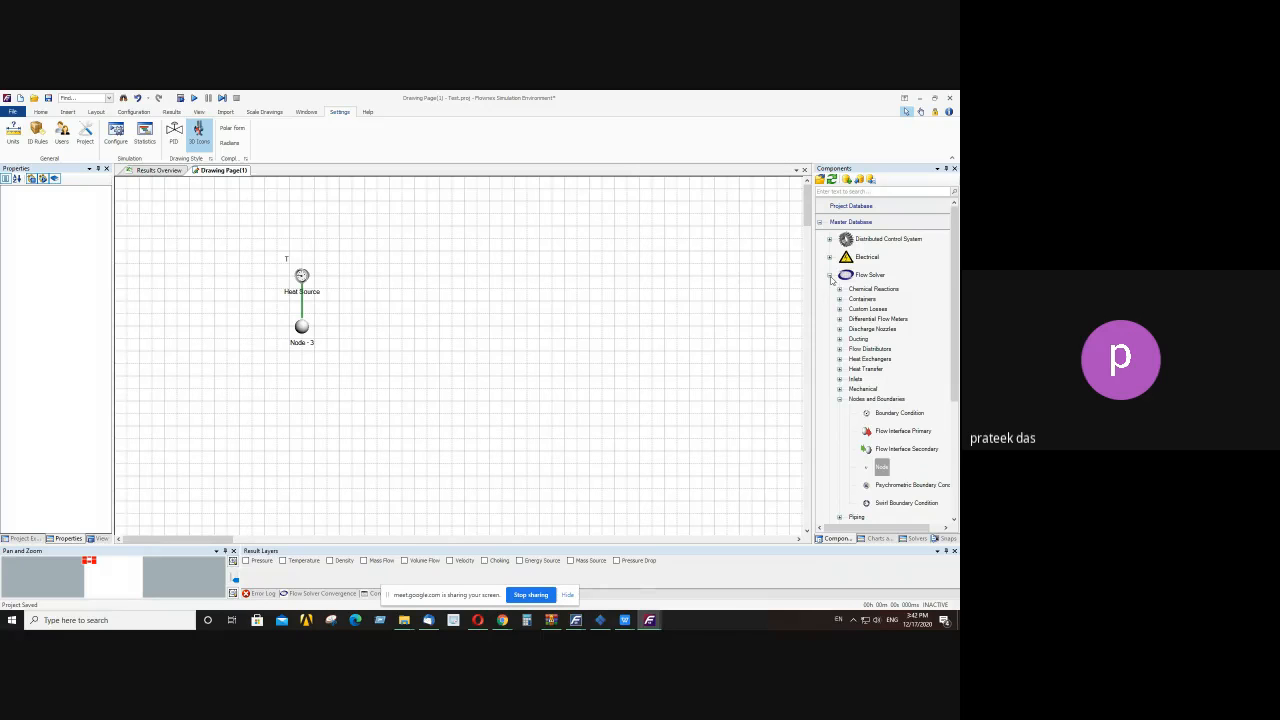
- Expand the Heat Transfer components in the Flow Solver category of the component library
left_click(830, 277)
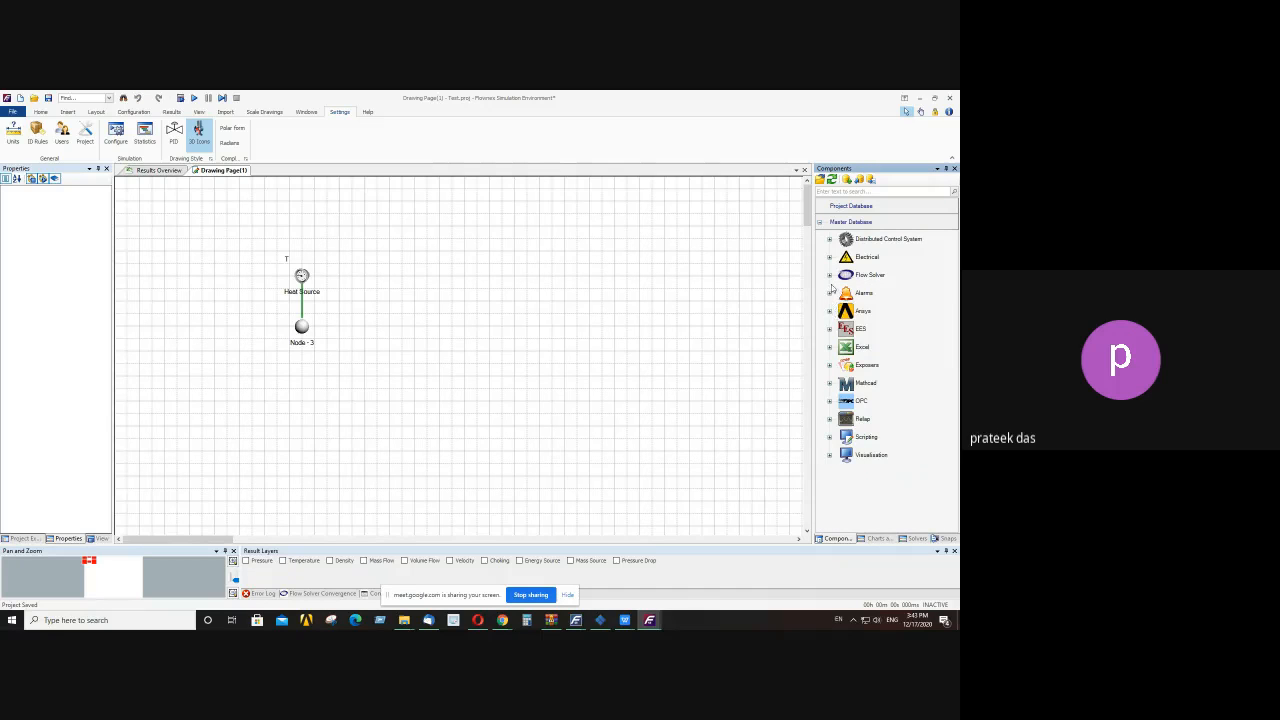
left_click(830, 277)
scroll(843, 298, "down", 3)
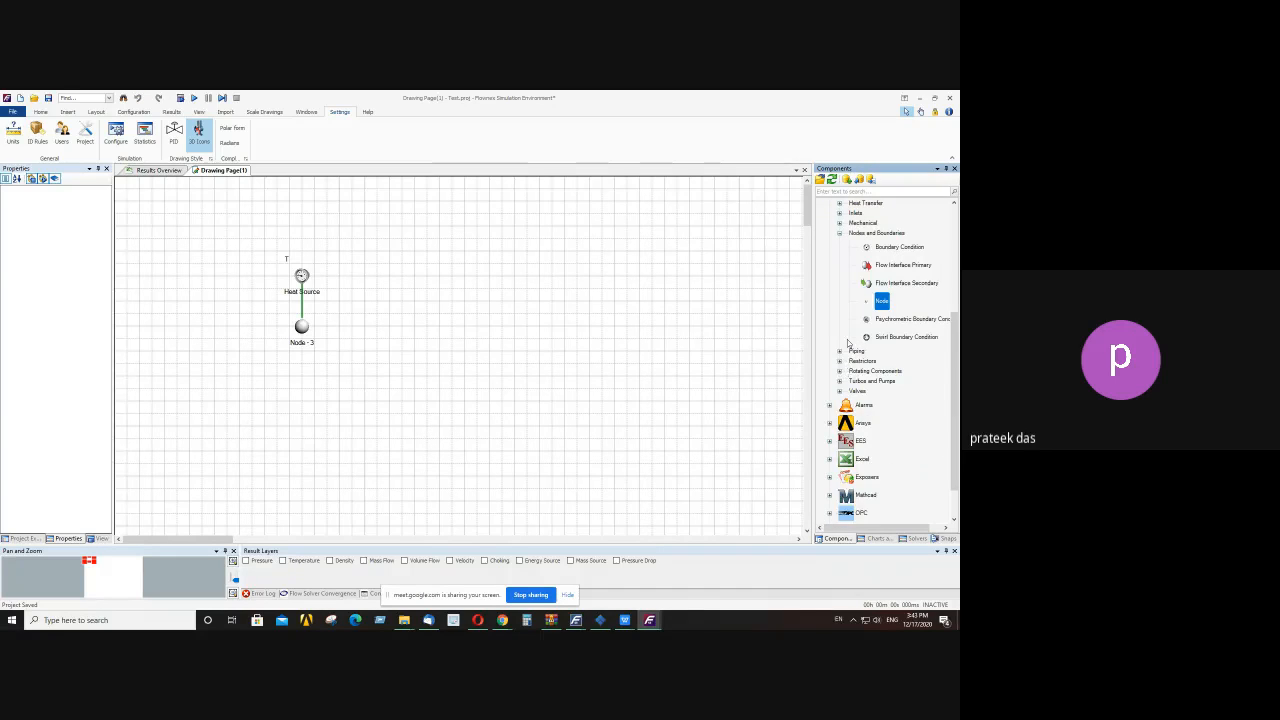
scroll(846, 288, "up", 1)
scroll(846, 288, "up", 1)
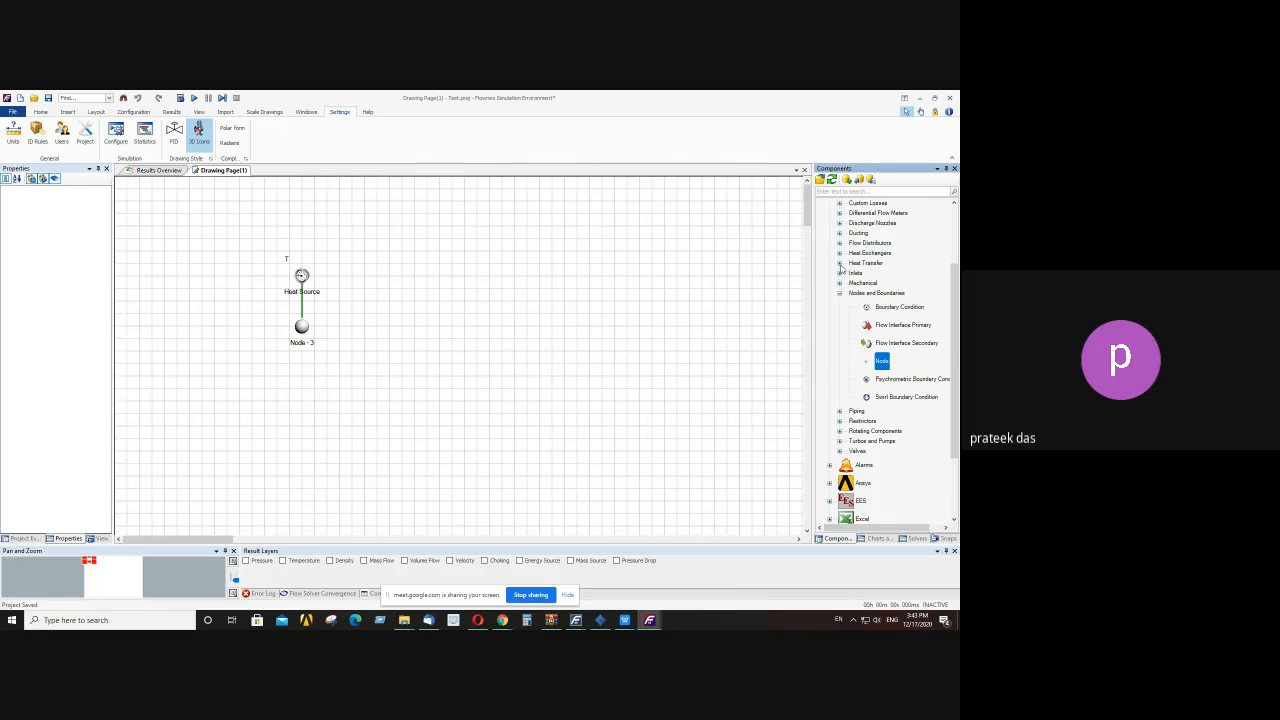
left_click(839, 263)
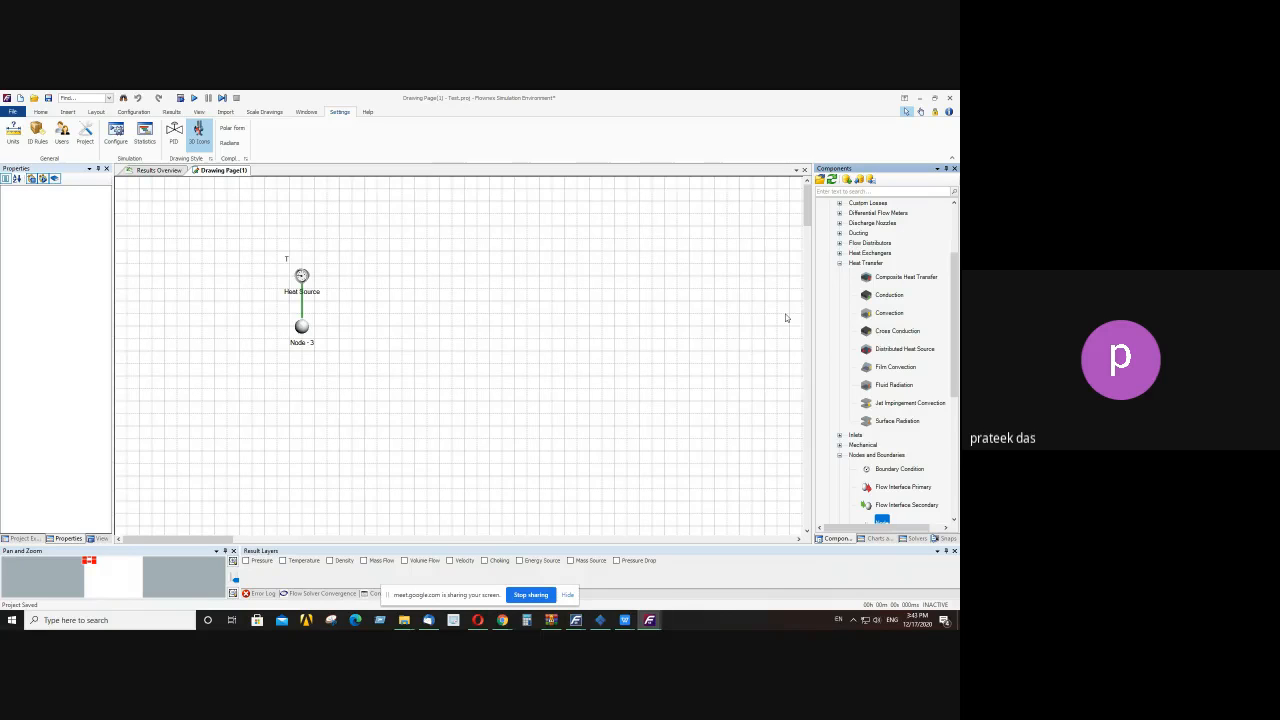
- Place a Surface Radiation element beside the node to try out its connection links, and delete it
left_click(878, 424)
left_click_drag(905, 423, 452, 328)
left_click_drag(389, 290, 353, 286)
left_click(432, 386)
left_click(400, 330)
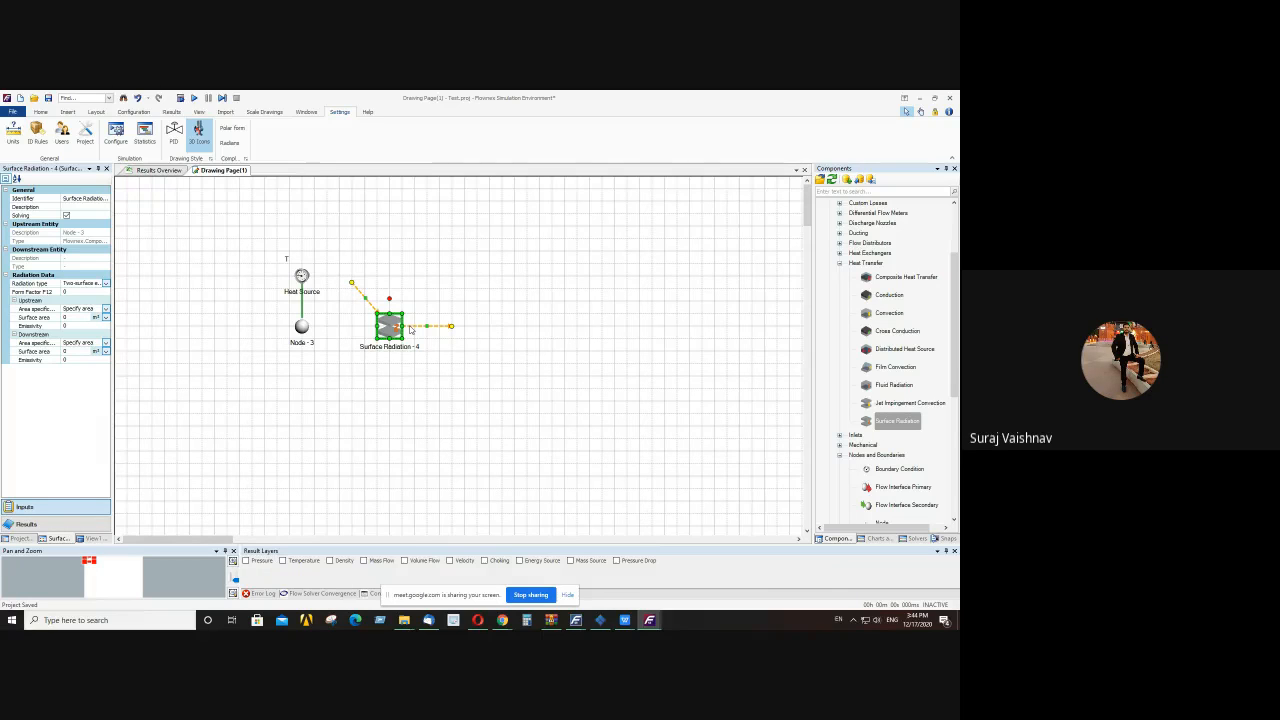
key("Delete")
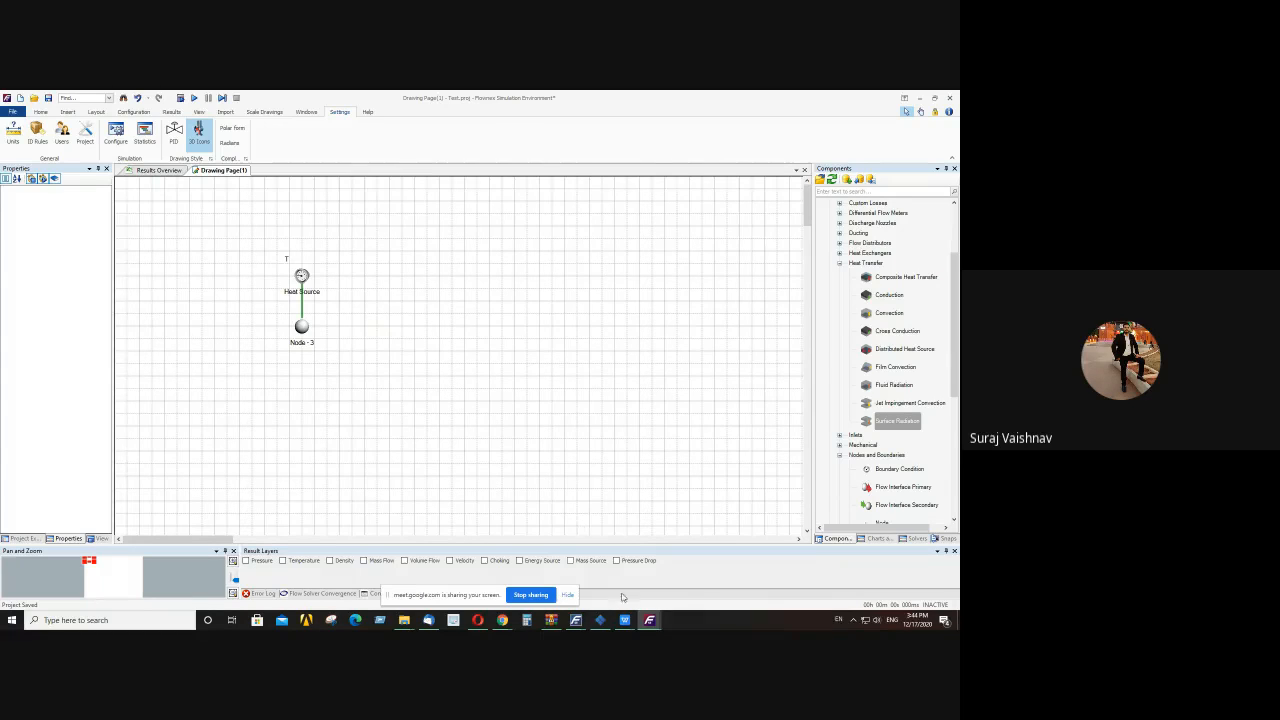
- Review the fixed temperature boundary settings of Heat Source
mouse_move(649, 622)
left_click(301, 276)
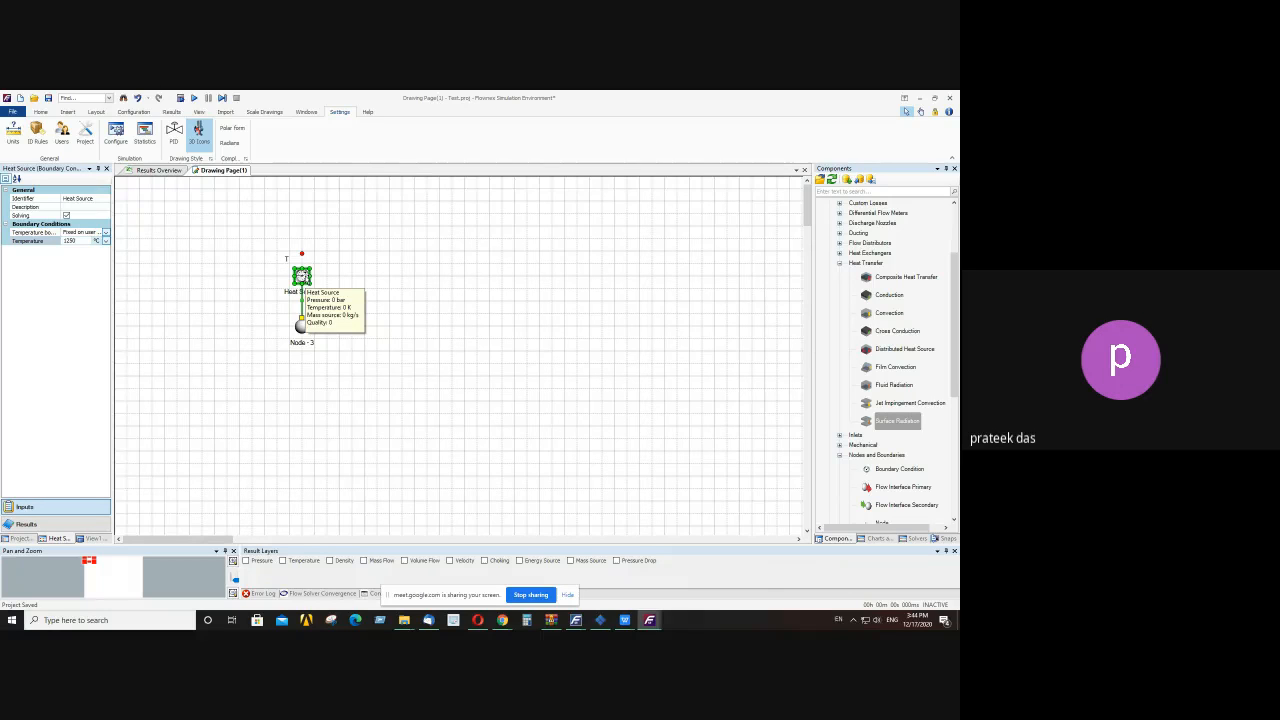
left_click(83, 241)
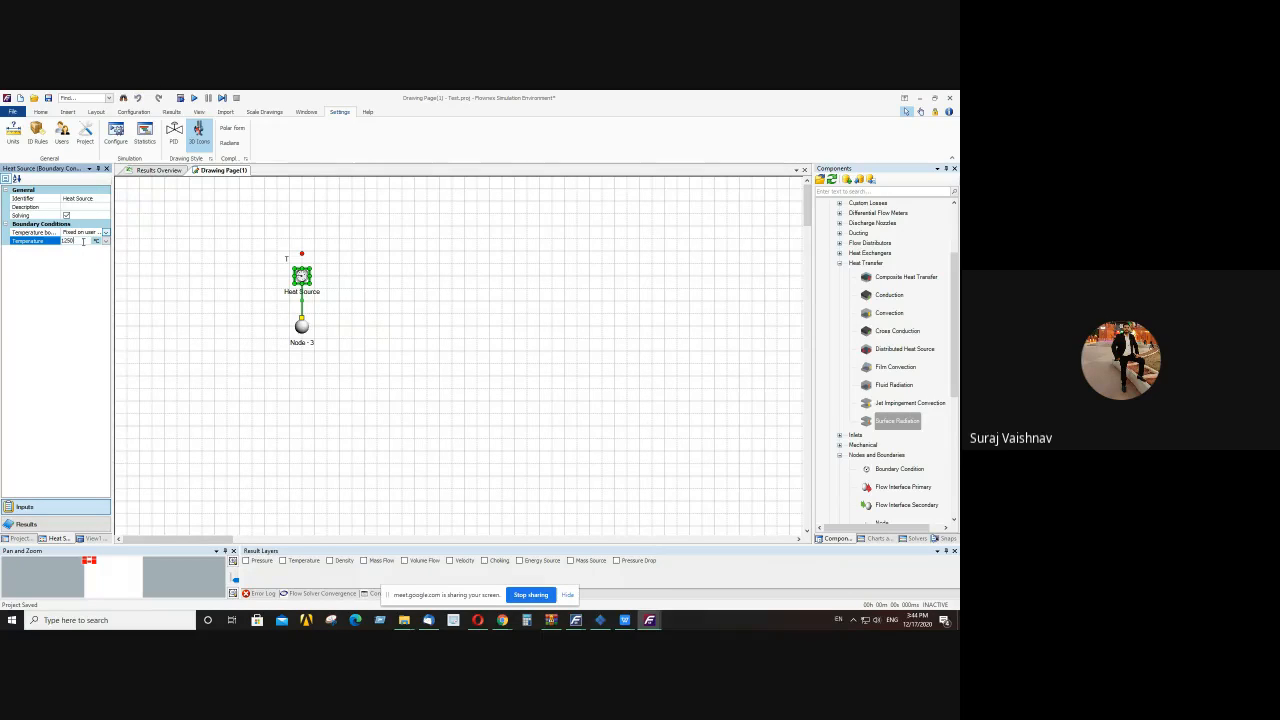
left_click(319, 274)
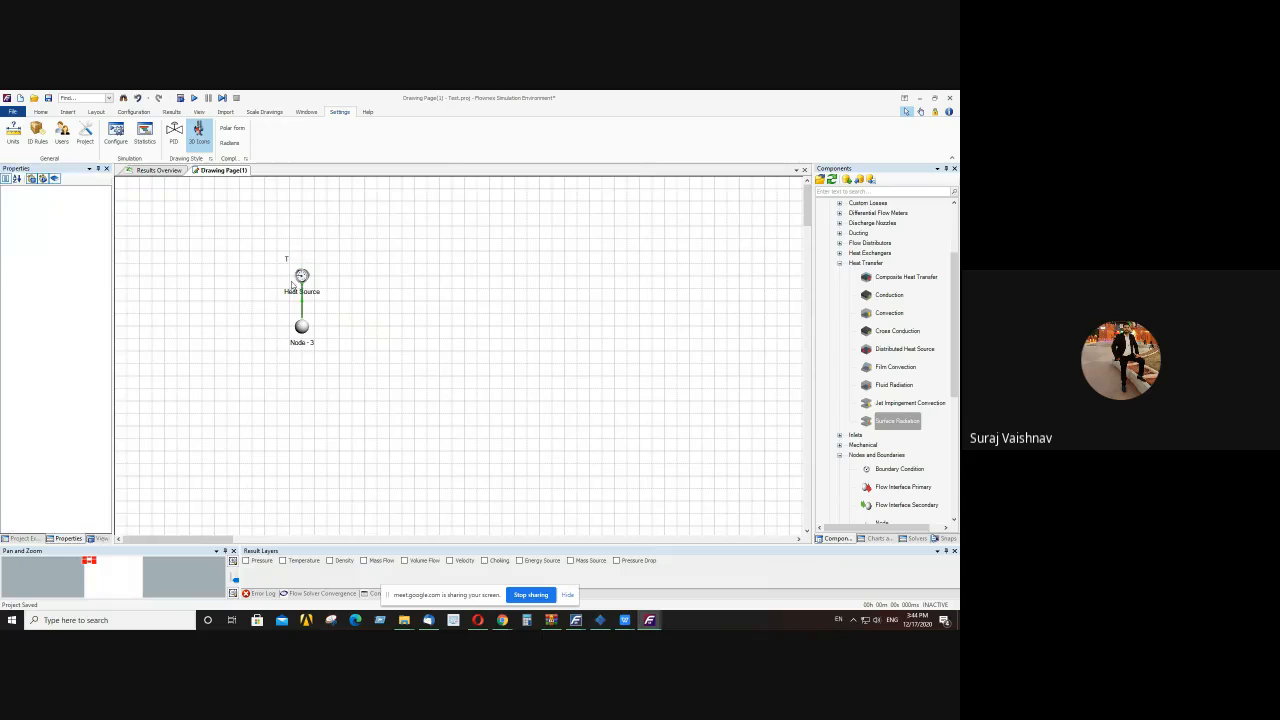
left_click(302, 276)
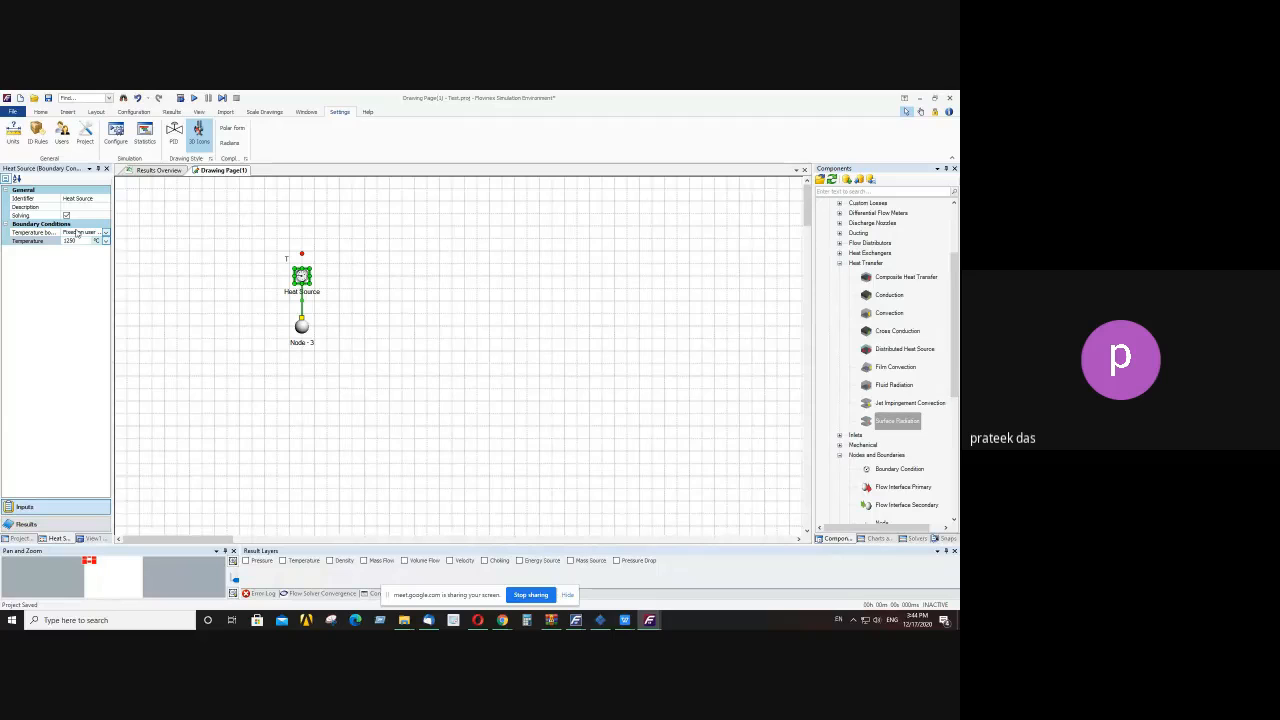
- Open the Heat Source properties in a separate window, examine its identifier and boundary inputs, and close the window
double_click(303, 279)
left_click_drag(334, 288, 129, 215)
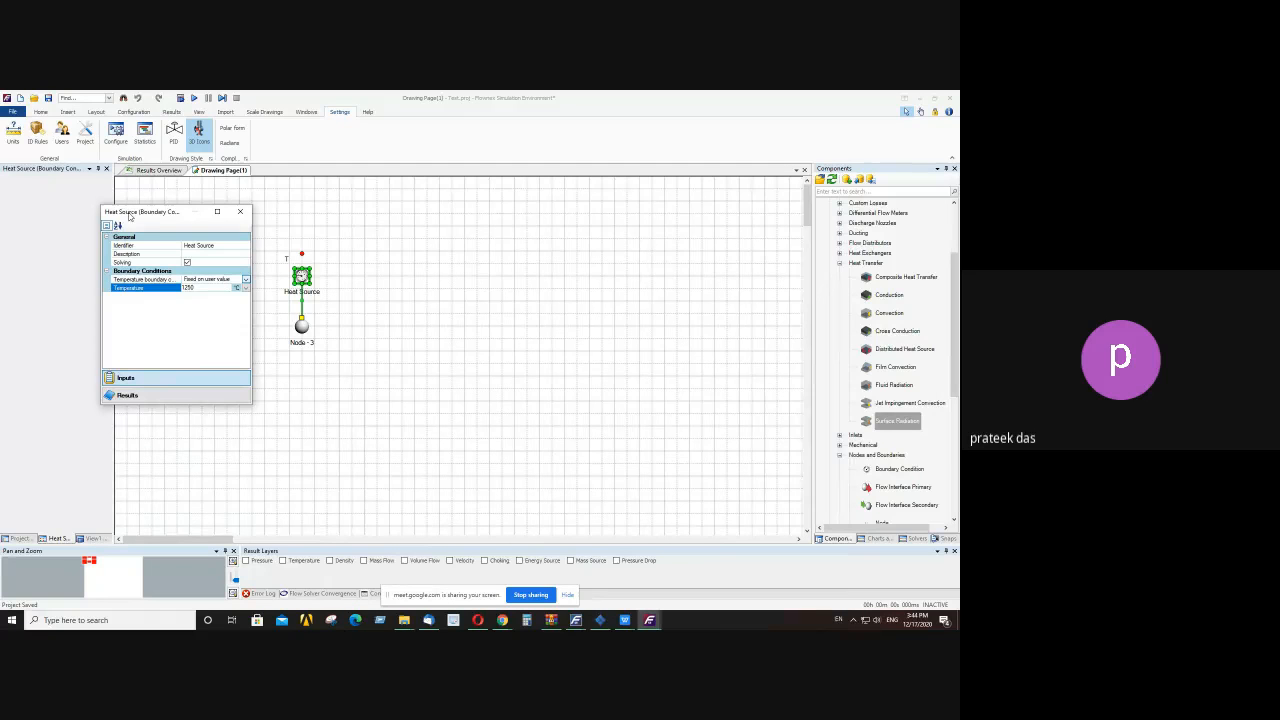
left_click_drag(177, 217, 179, 206)
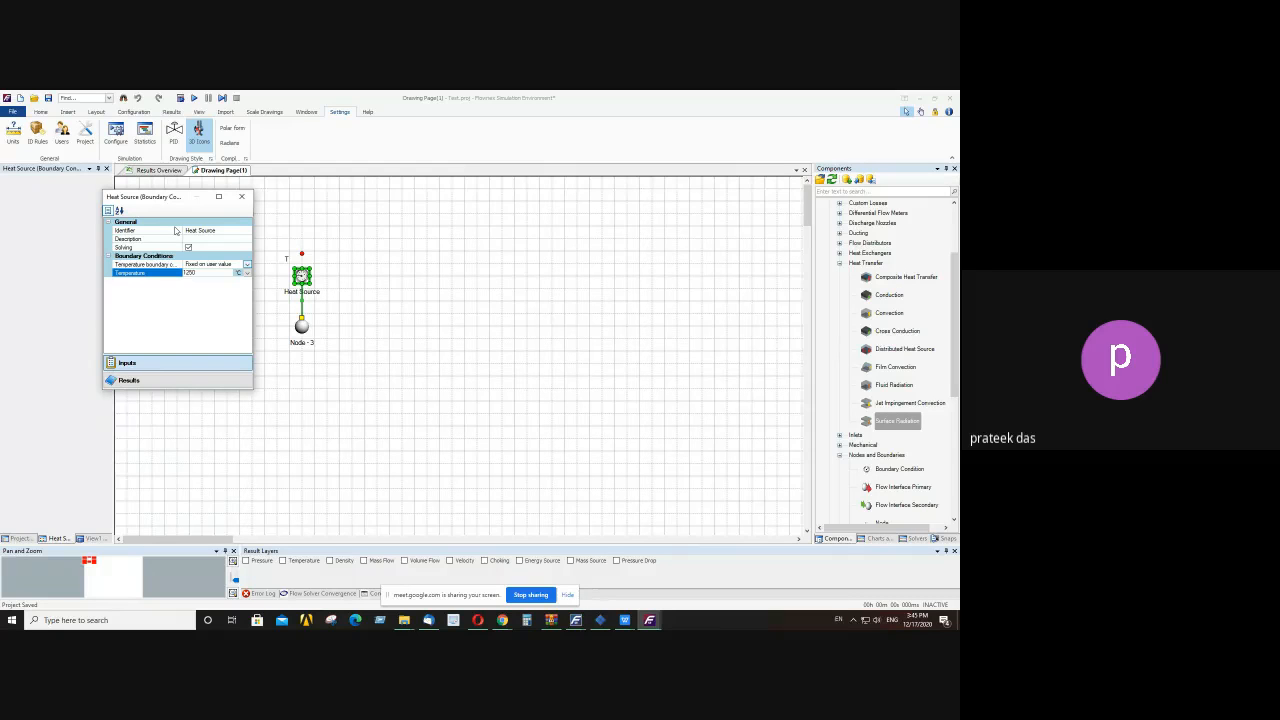
left_click(201, 230)
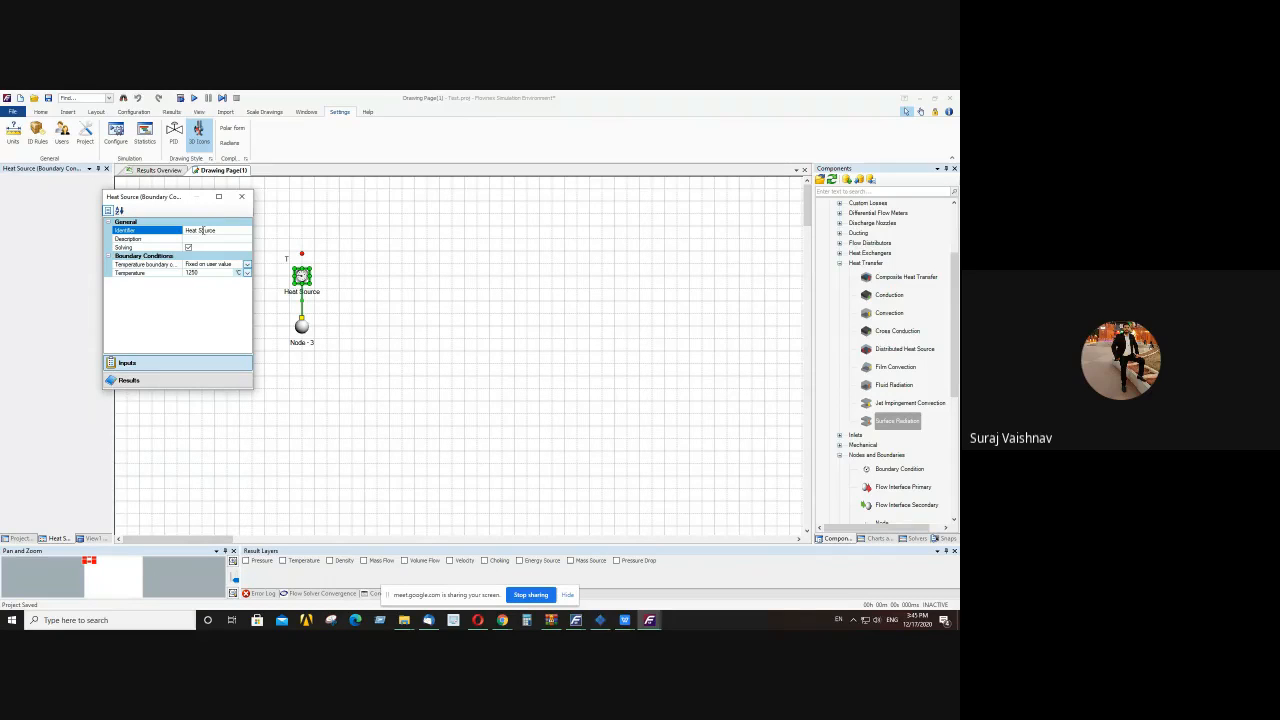
left_click_drag(224, 231, 48, 239)
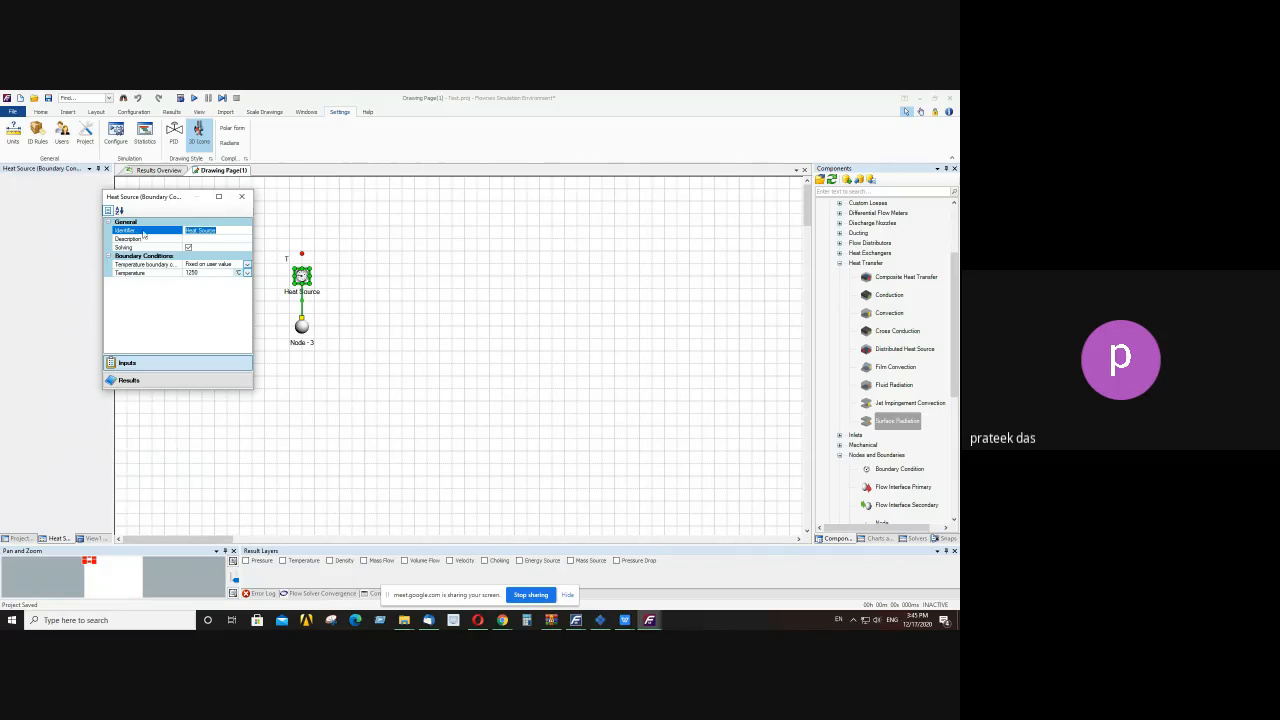
left_click(225, 232)
left_click_drag(225, 232, 160, 236)
left_click(249, 198)
left_click(328, 324)
left_click(302, 278)
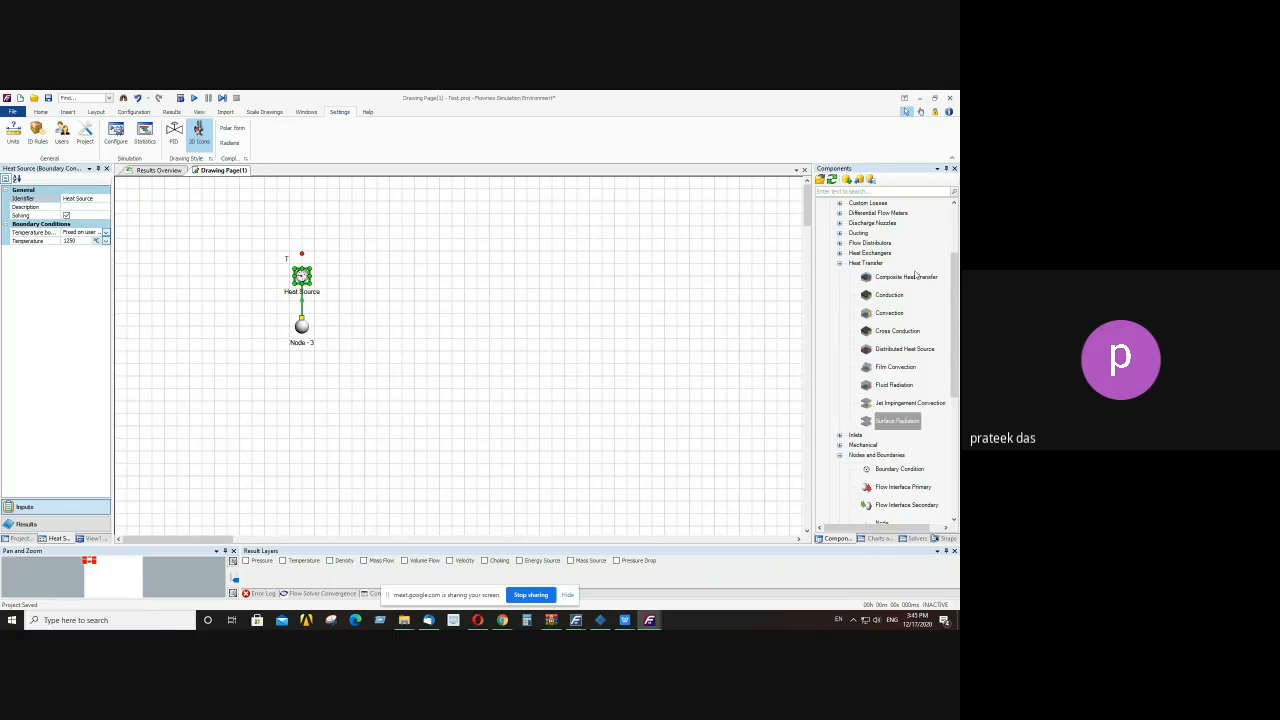
- Place a Surface Radiation element from the Heat Transfer components level with the node, to its right
left_click_drag(955, 277, 956, 222)
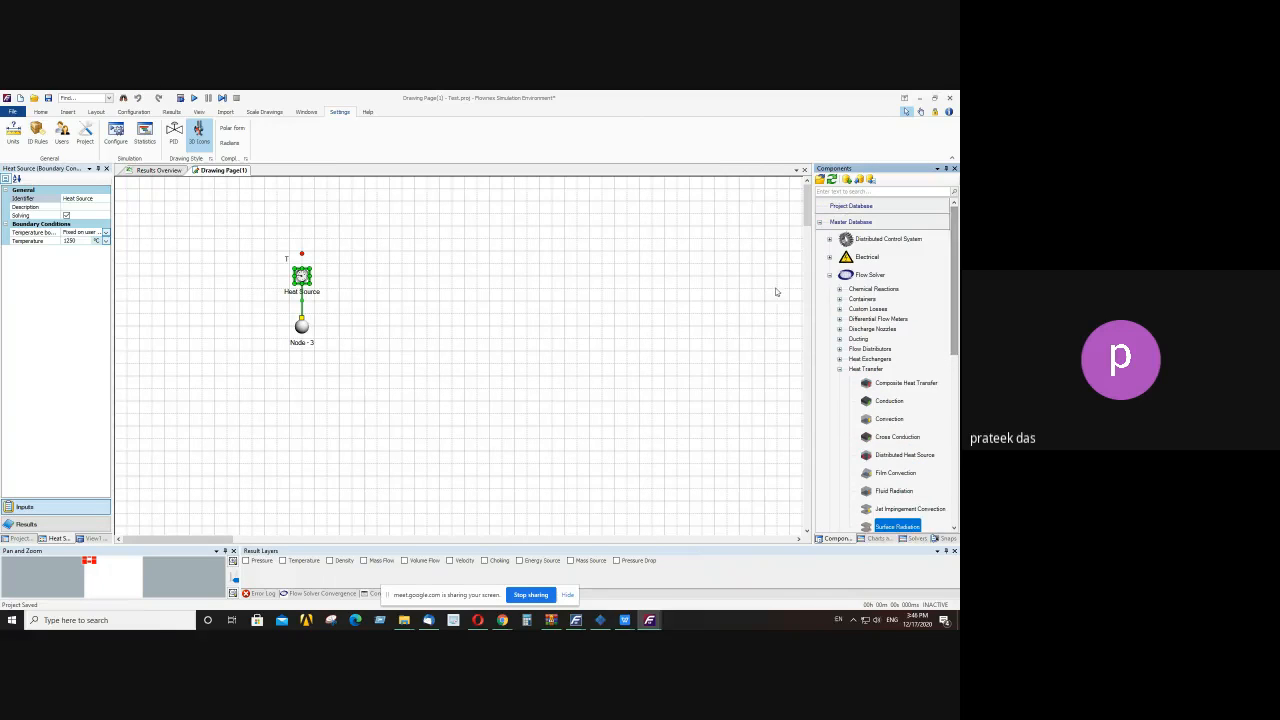
left_click(853, 369)
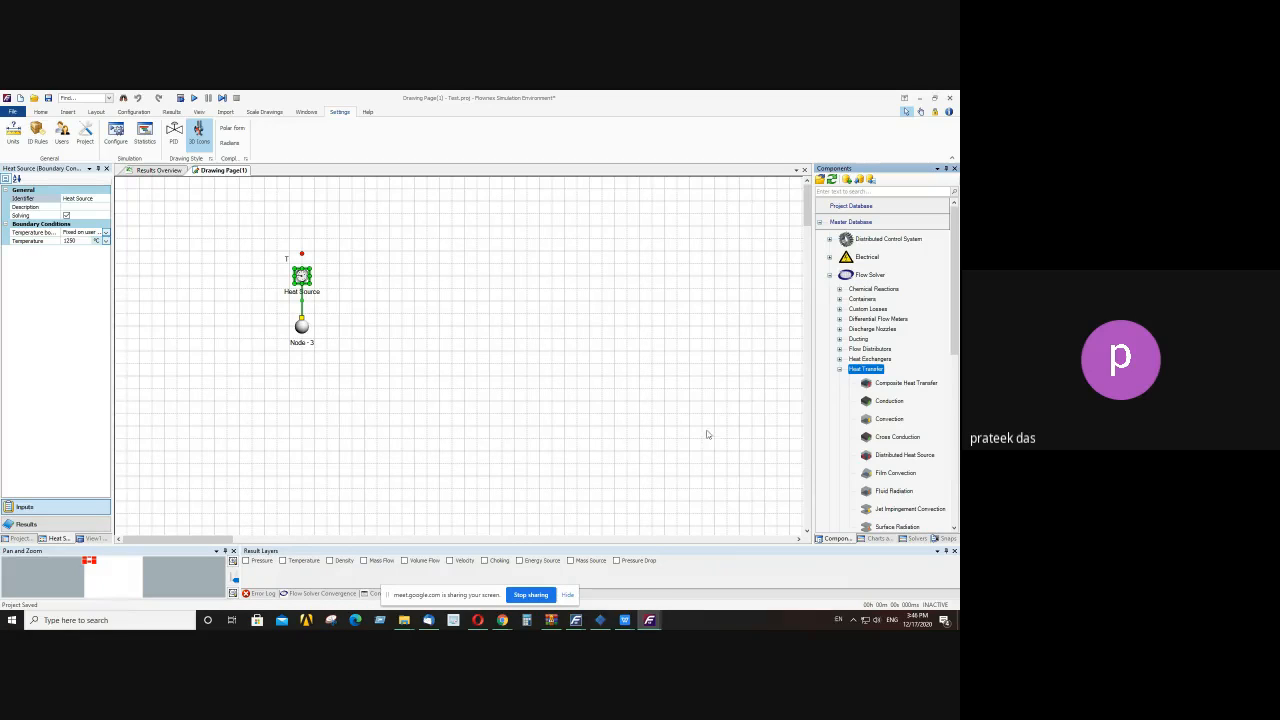
left_click_drag(953, 293, 958, 328)
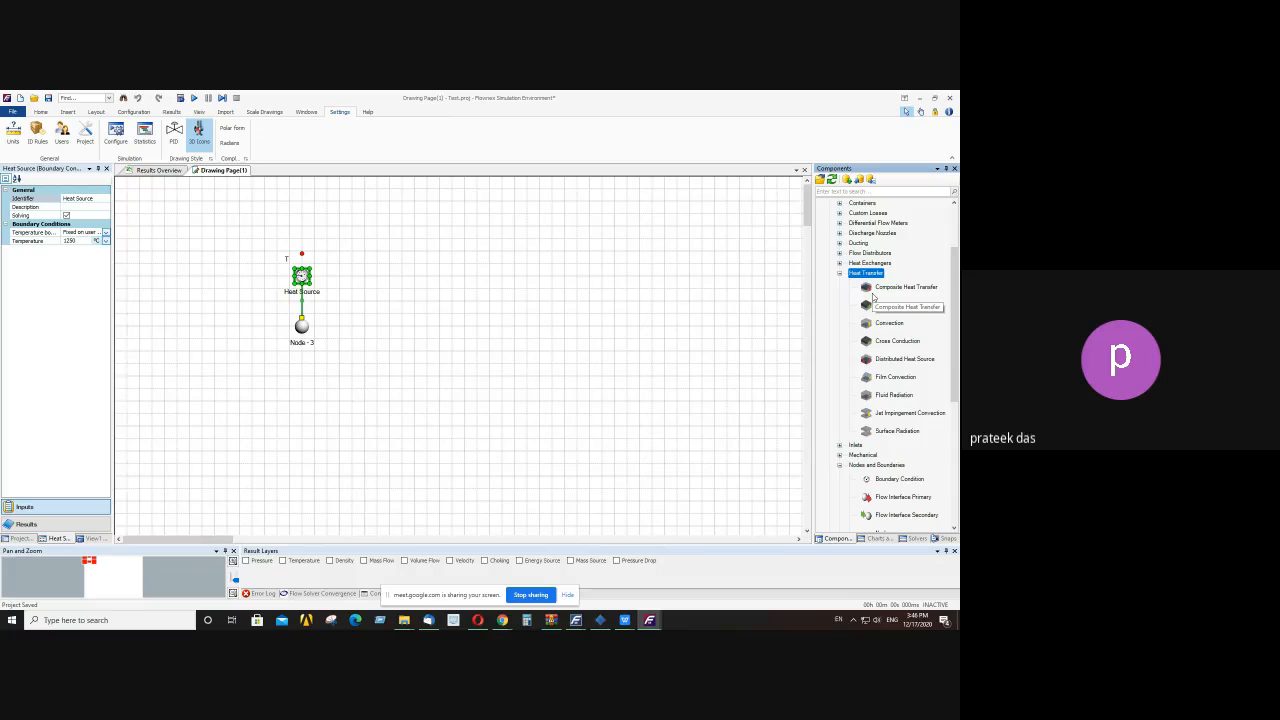
left_click(887, 432)
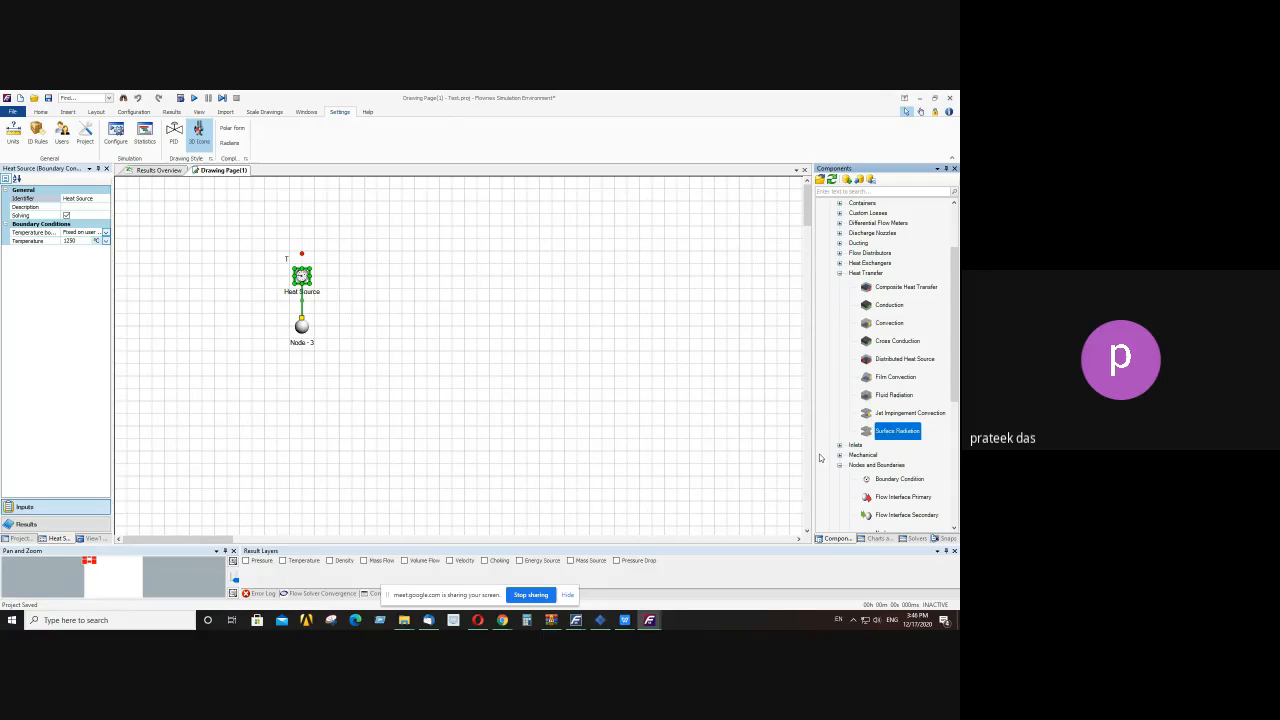
left_click_drag(892, 433, 405, 333)
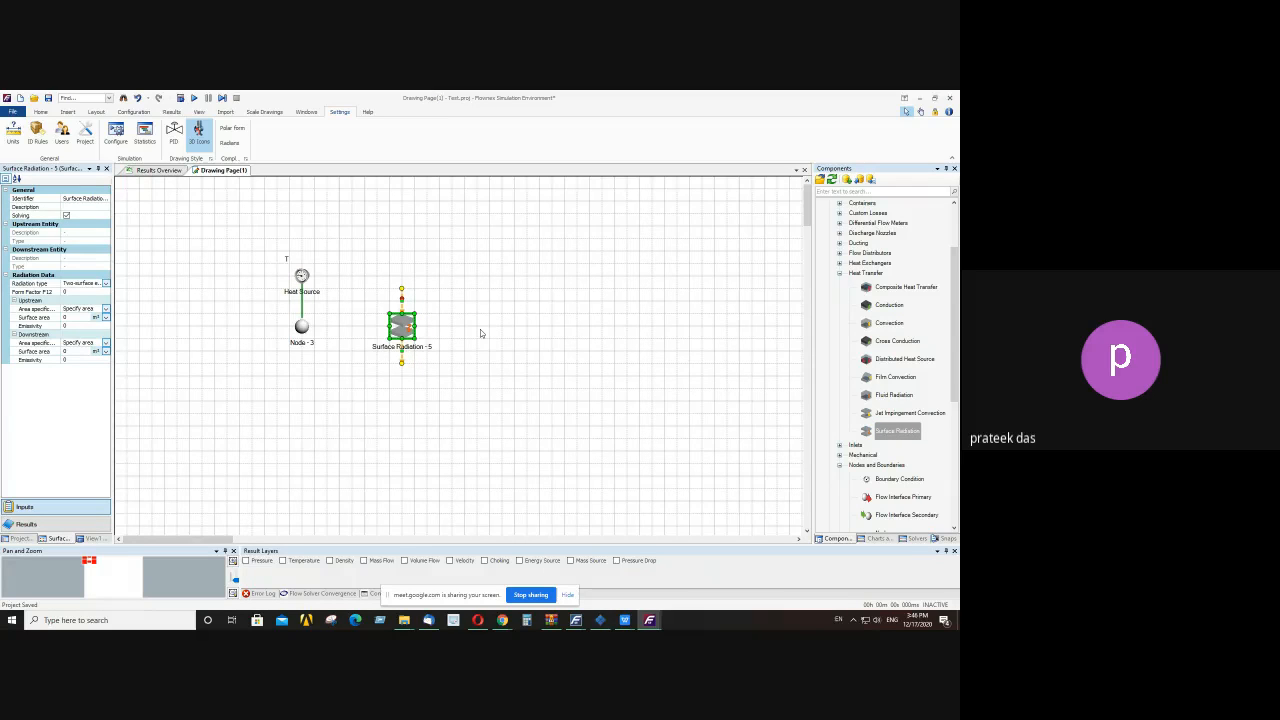
left_click(480, 329)
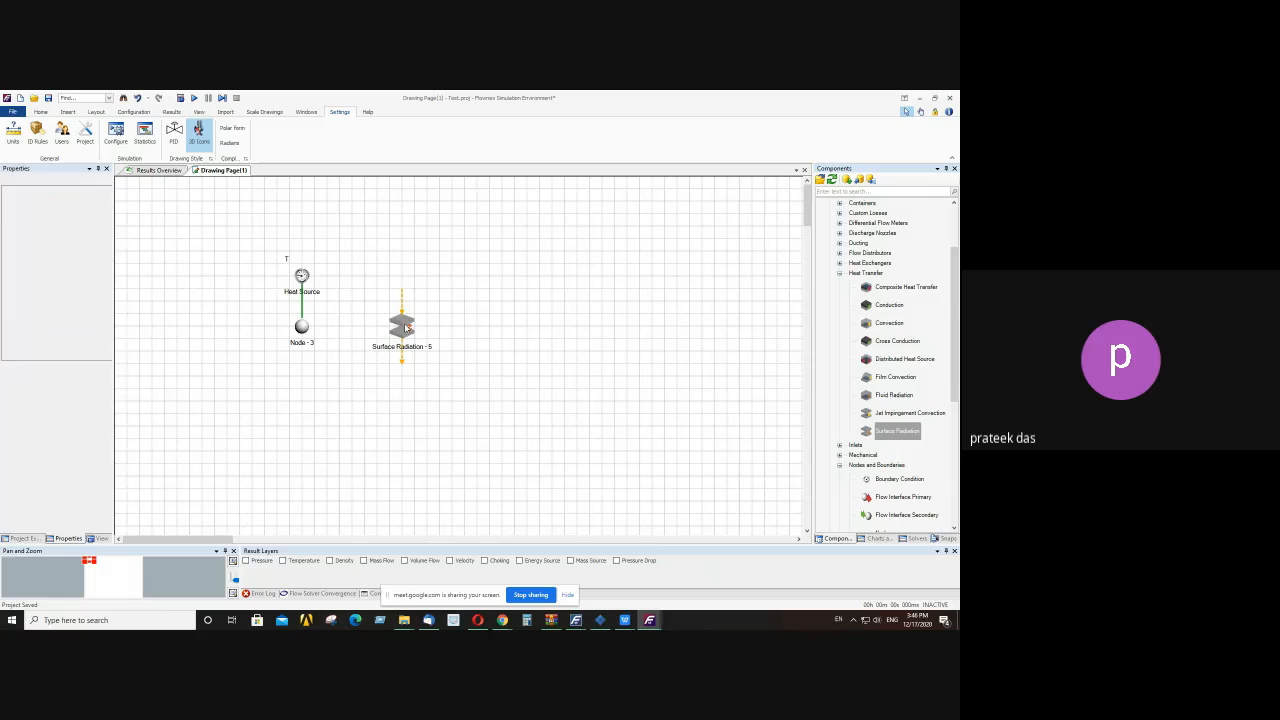
- Connect the upstream link of the Surface Radiation element to the node and extend its downstream link horizontally to the right
left_click(405, 327)
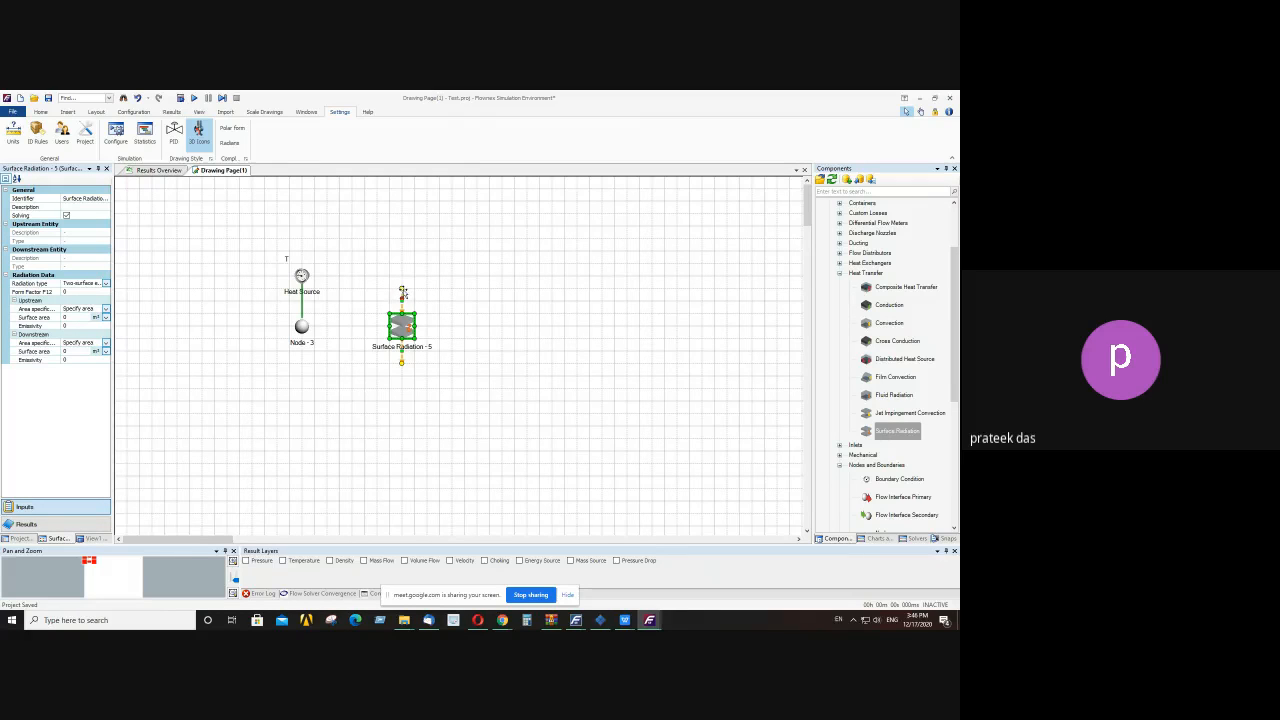
left_click(436, 341)
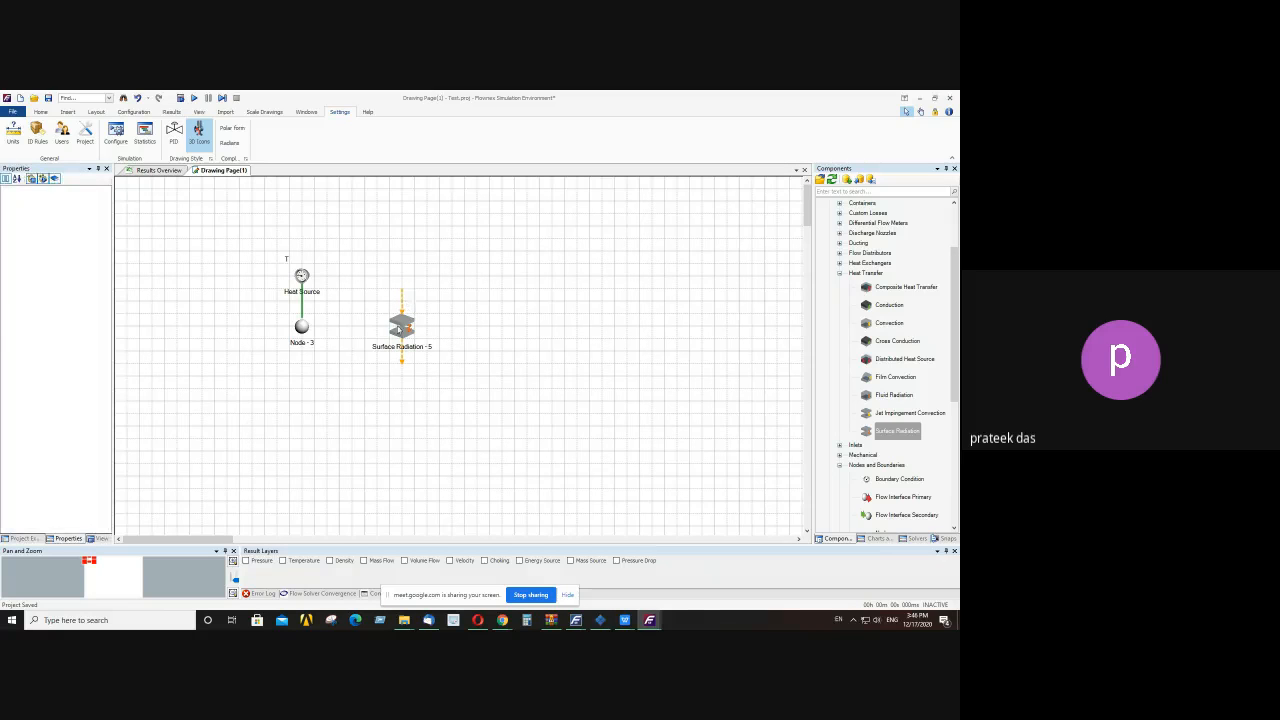
left_click(398, 327)
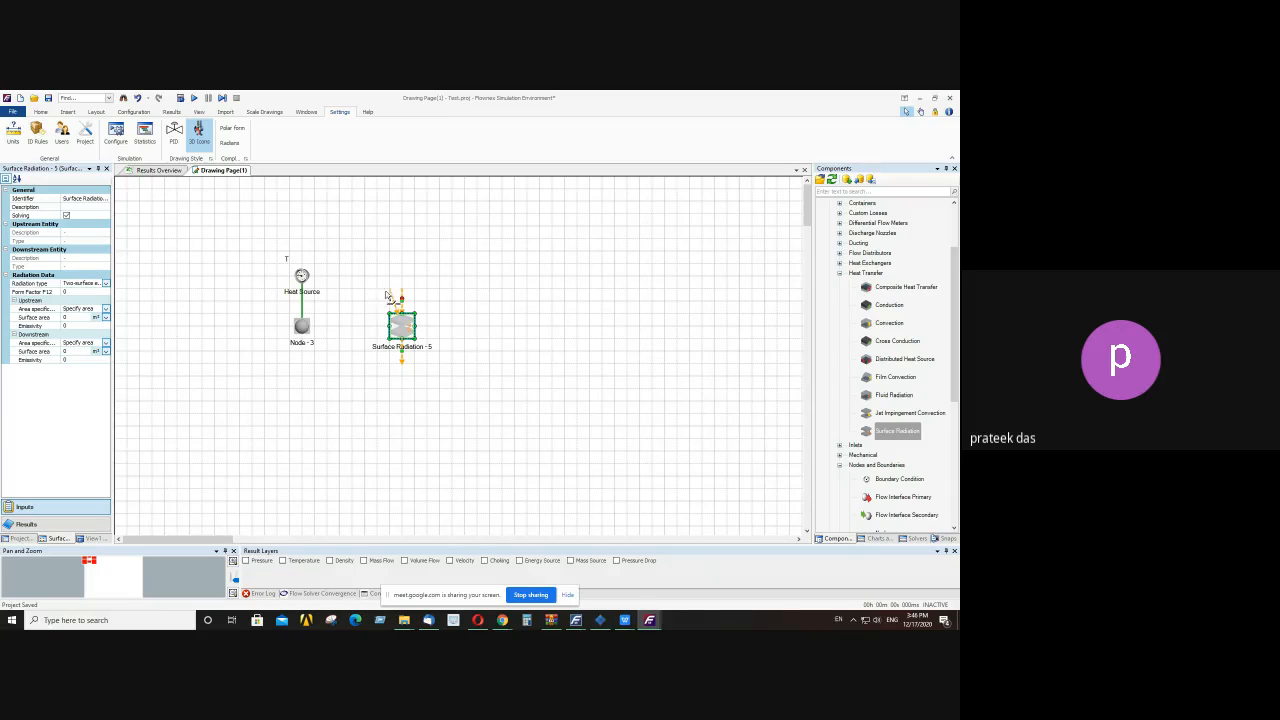
left_click_drag(386, 295, 306, 328)
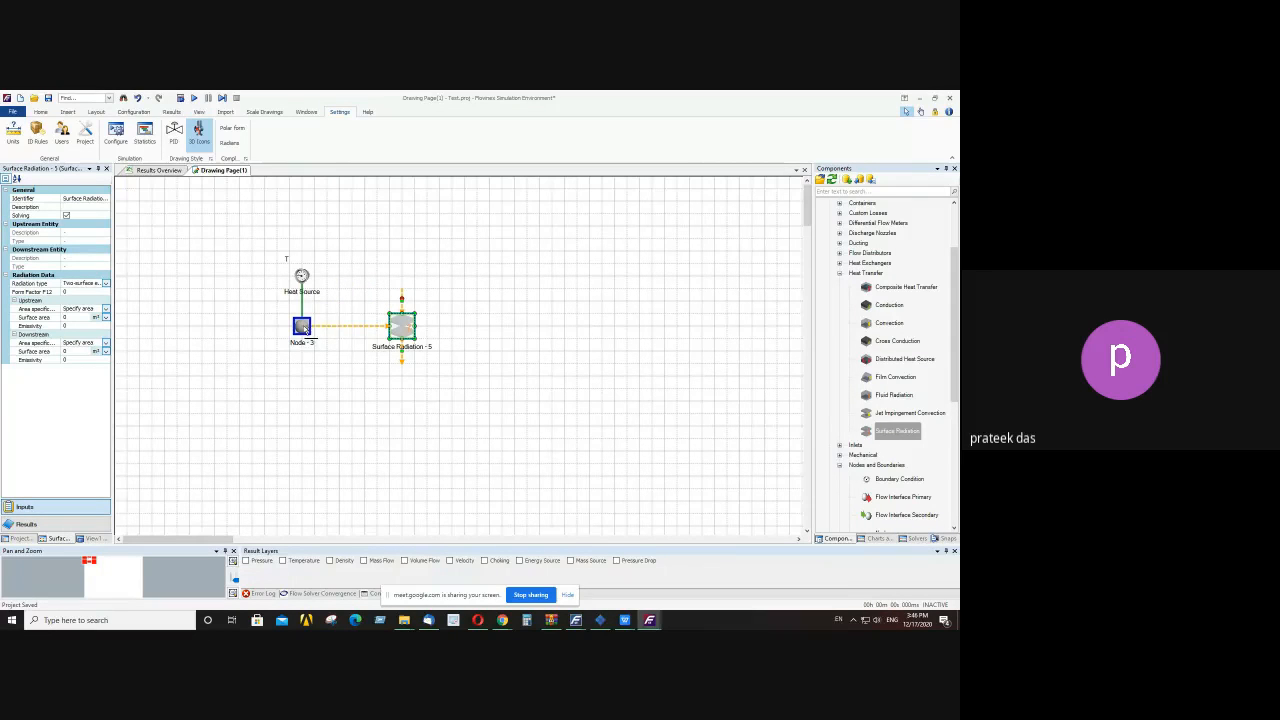
left_click_drag(302, 330, 302, 328)
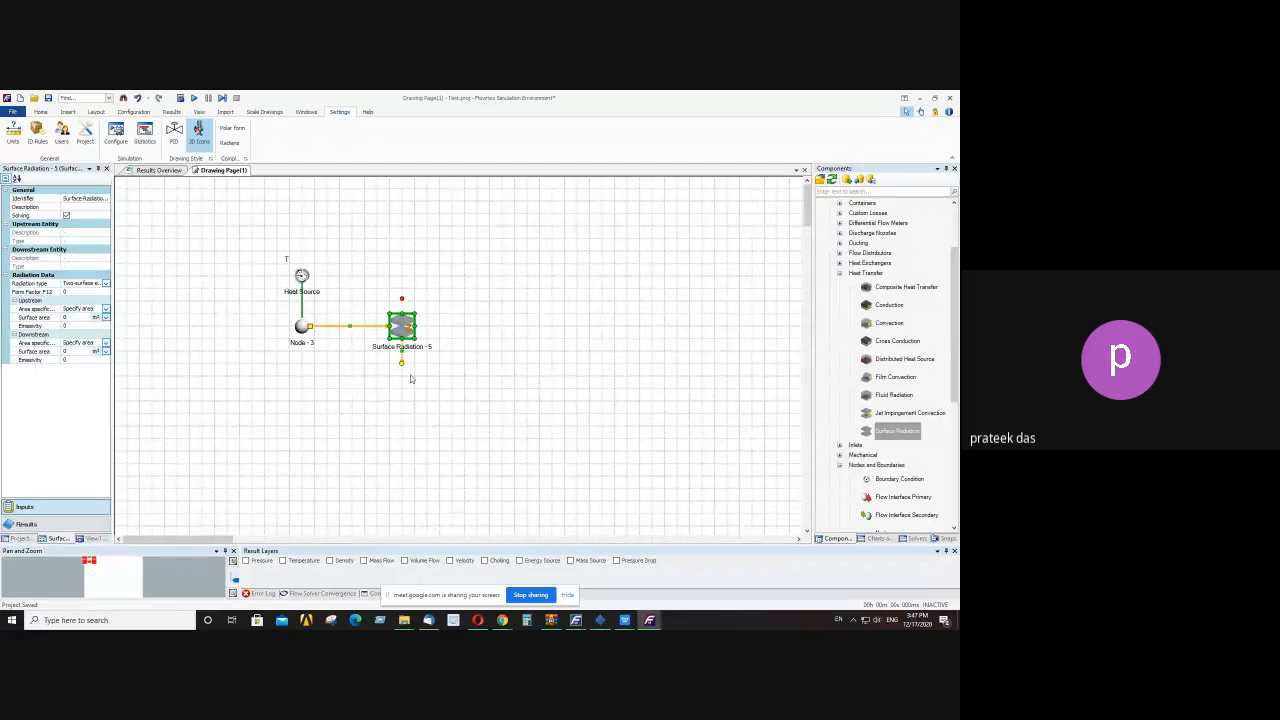
left_click_drag(402, 362, 484, 324)
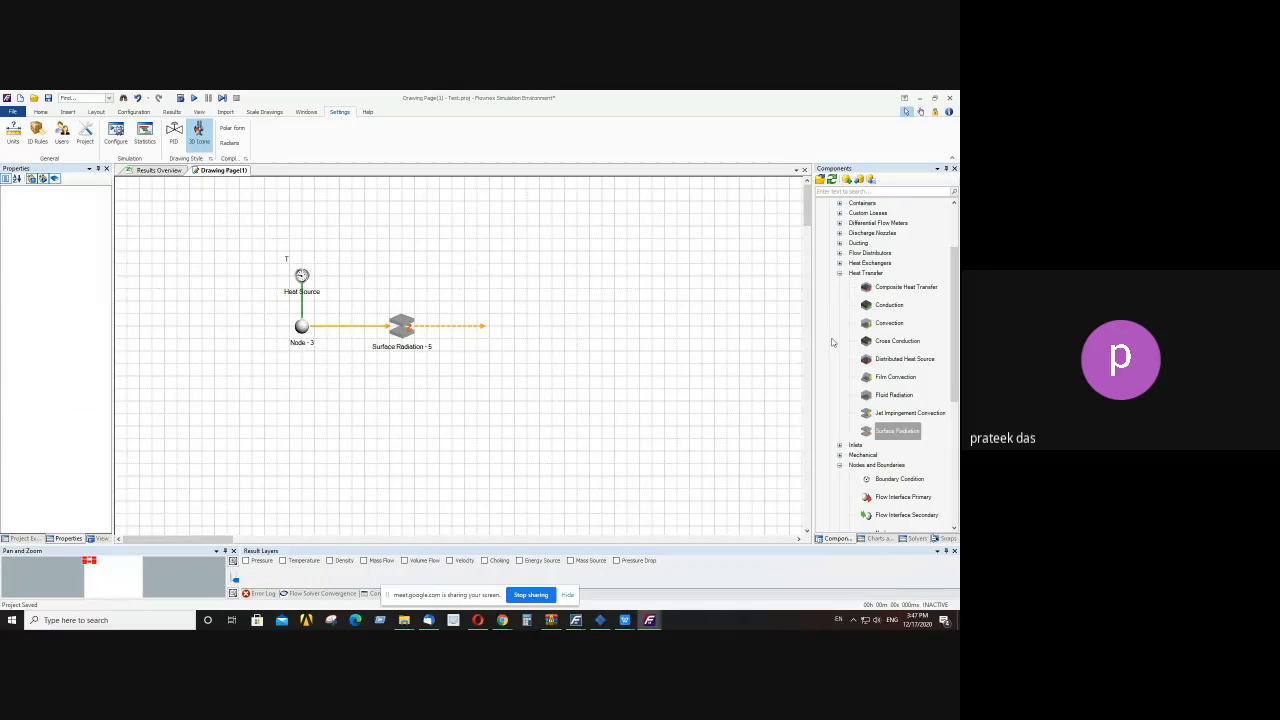
- Place two Flow Resistance elements from the Custom Losses components one above the other, to the right of the Surface Radiation element
left_click(839, 274)
scroll(838, 285, "up", 5)
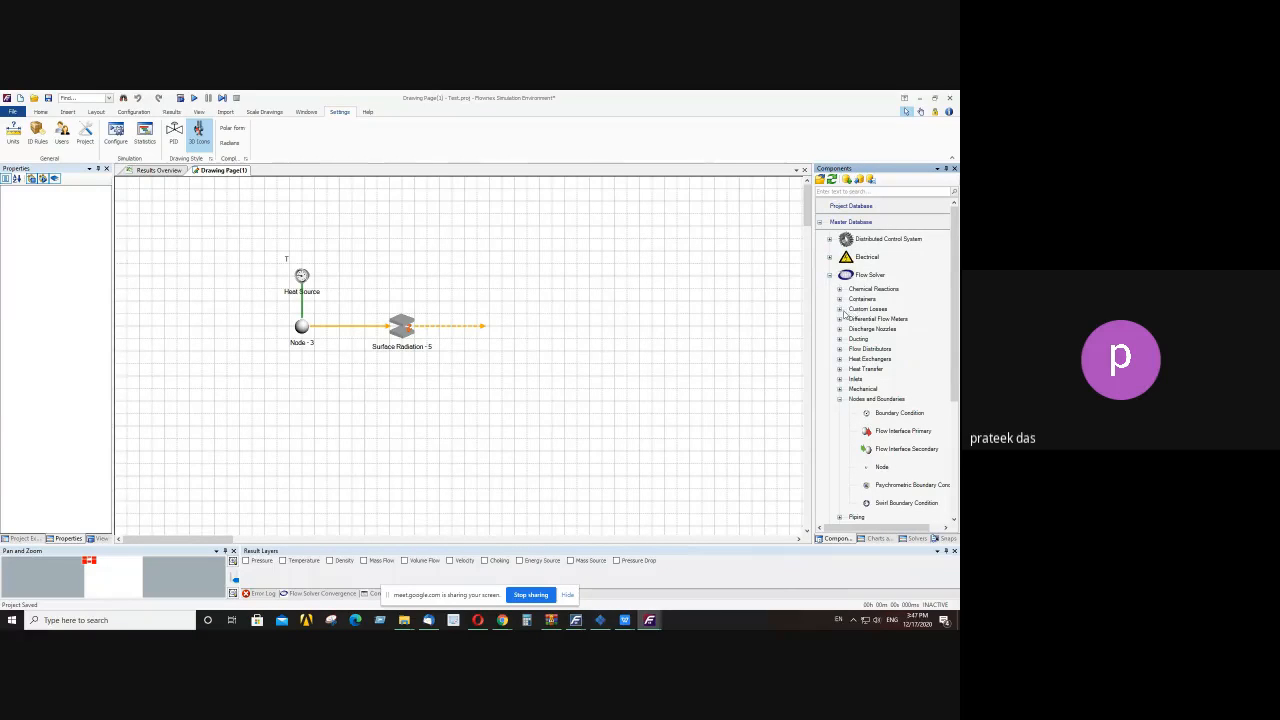
left_click(856, 310)
left_click(839, 309)
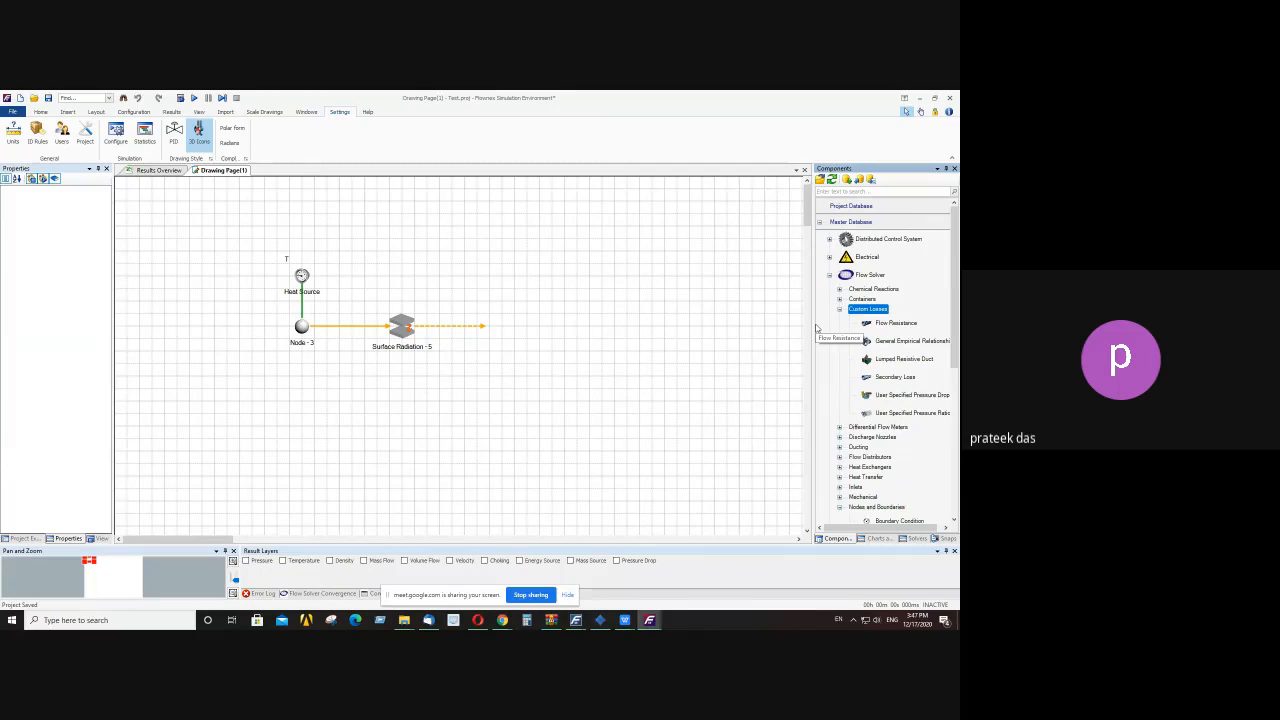
left_click(886, 324)
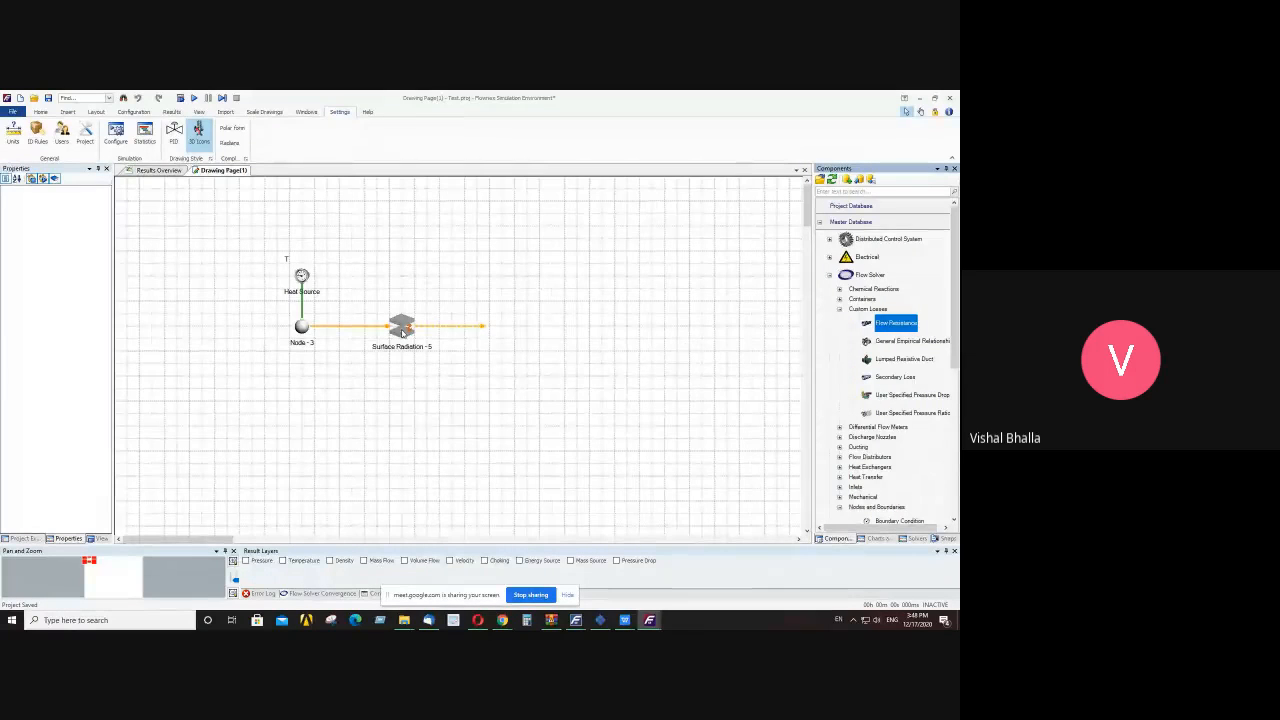
left_click(403, 333)
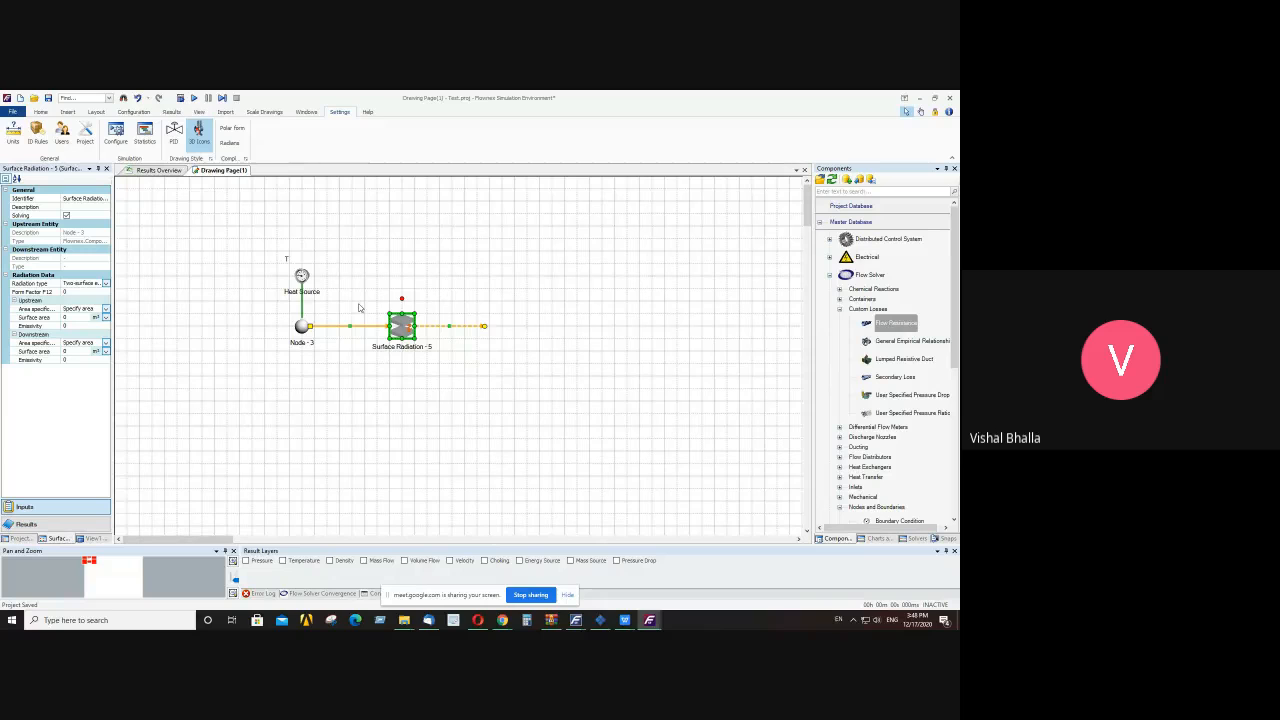
left_click(839, 309)
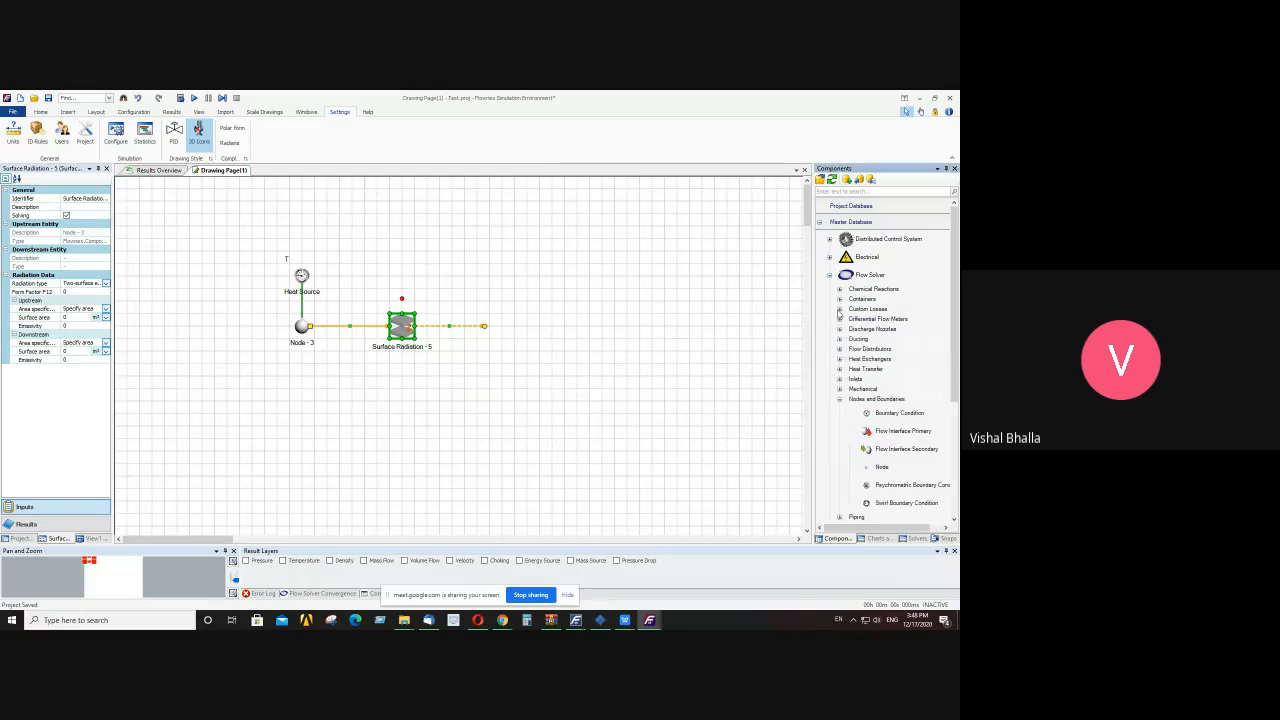
left_click(829, 275)
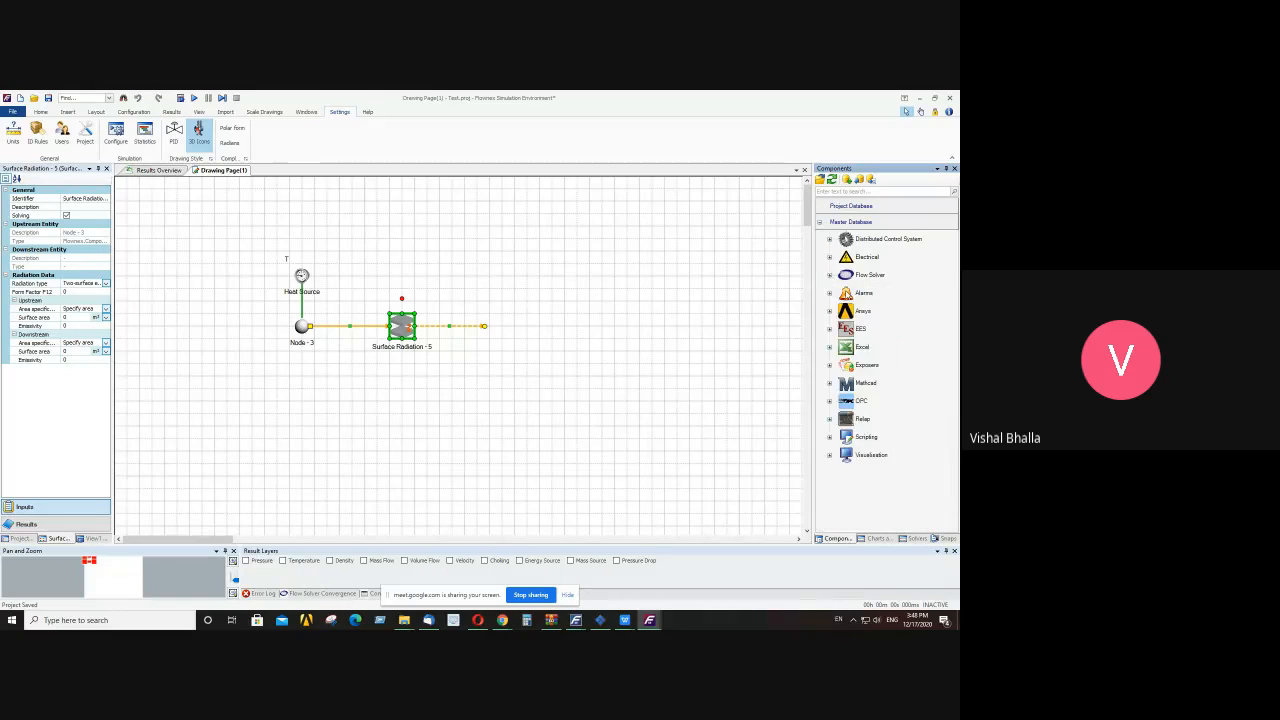
left_click(829, 276)
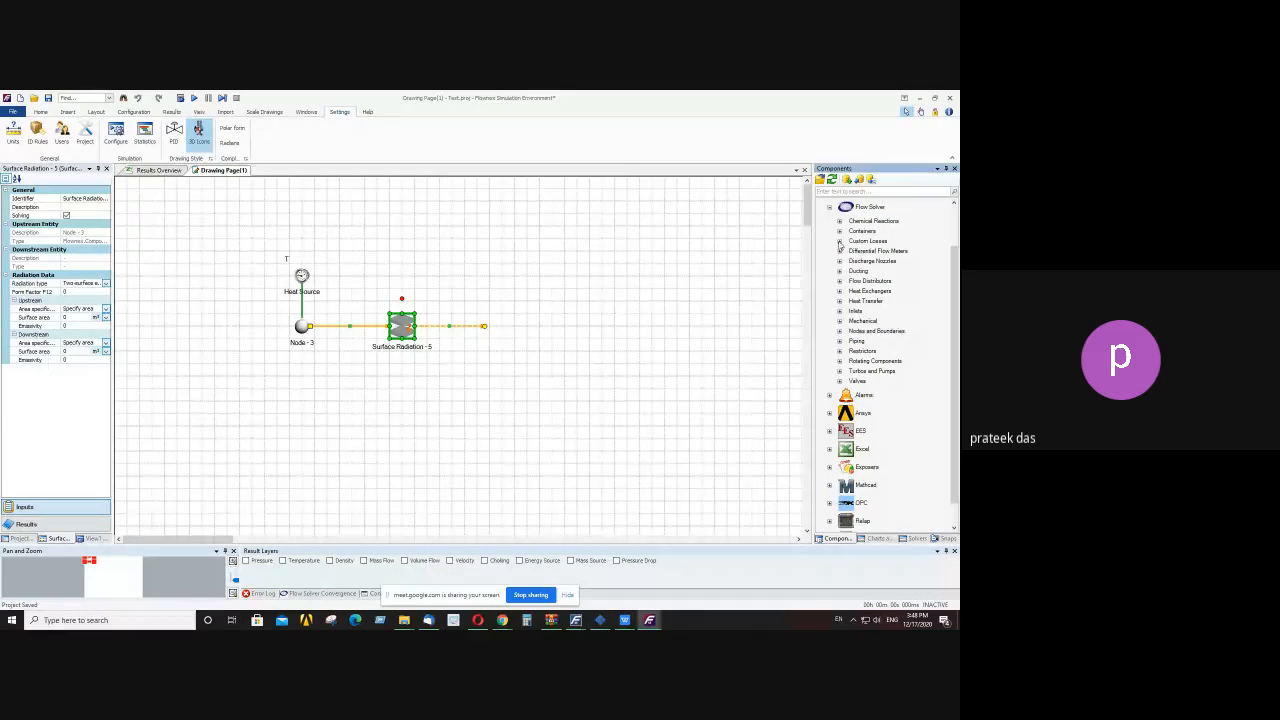
left_click(840, 242)
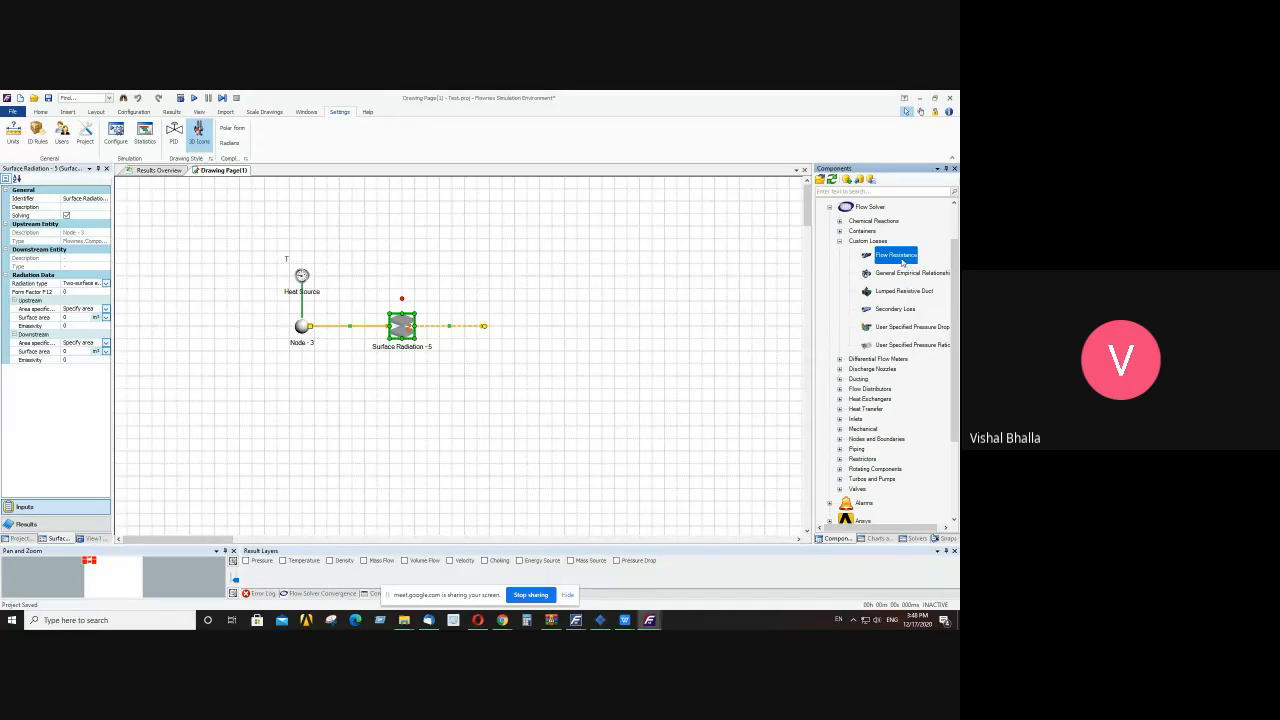
left_click_drag(902, 262, 590, 290)
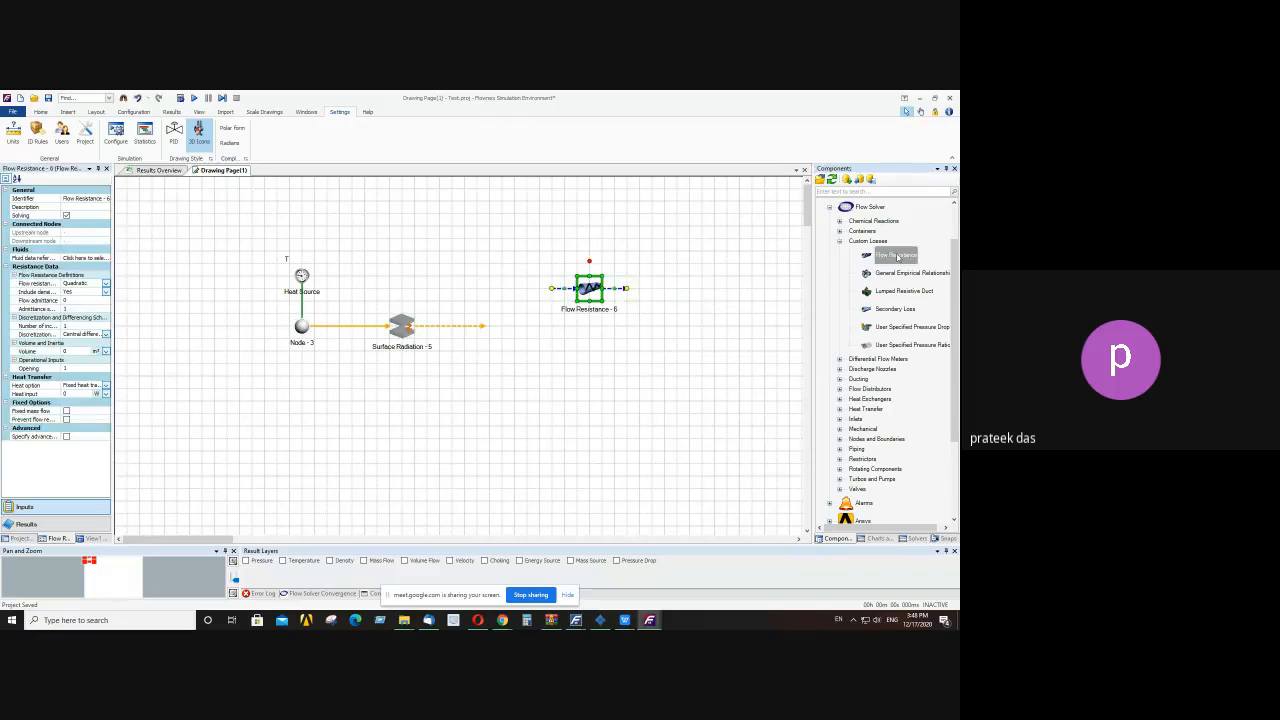
left_click_drag(897, 257, 590, 380)
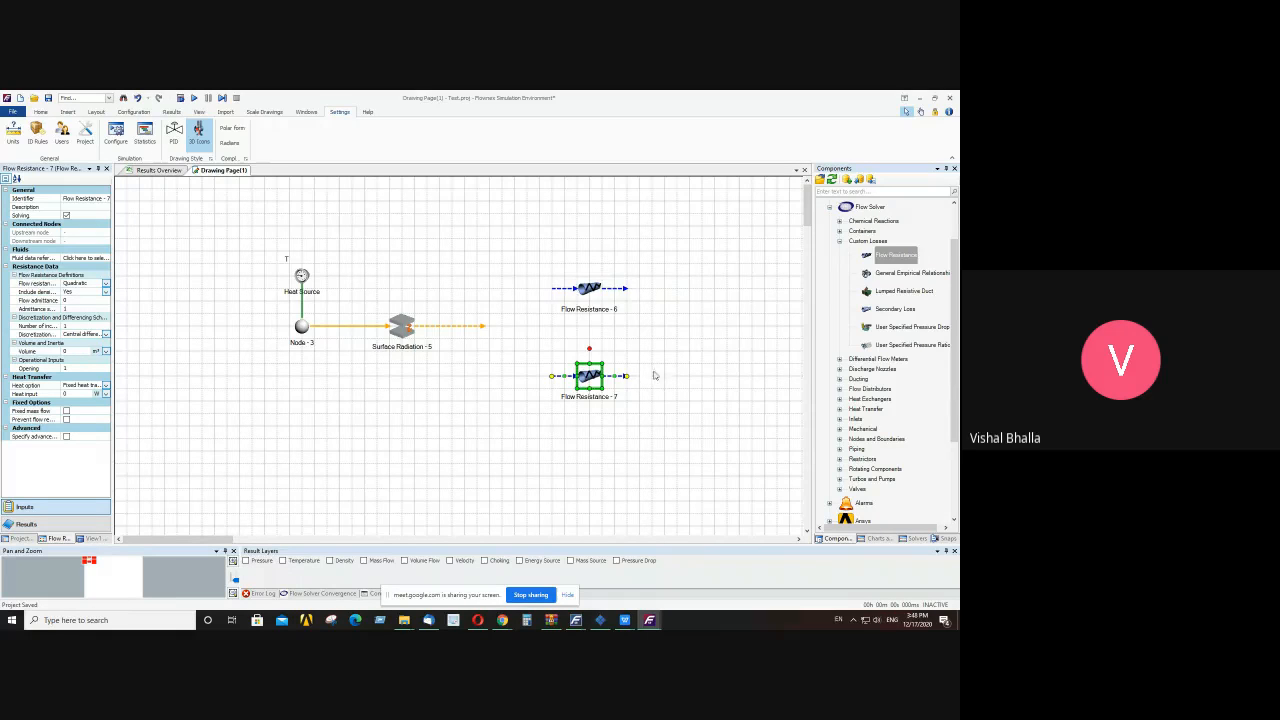
- Spread the two Flow Resistance elements apart by moving the upper one higher and the lower one slightly to the right
left_click_drag(590, 288, 599, 249)
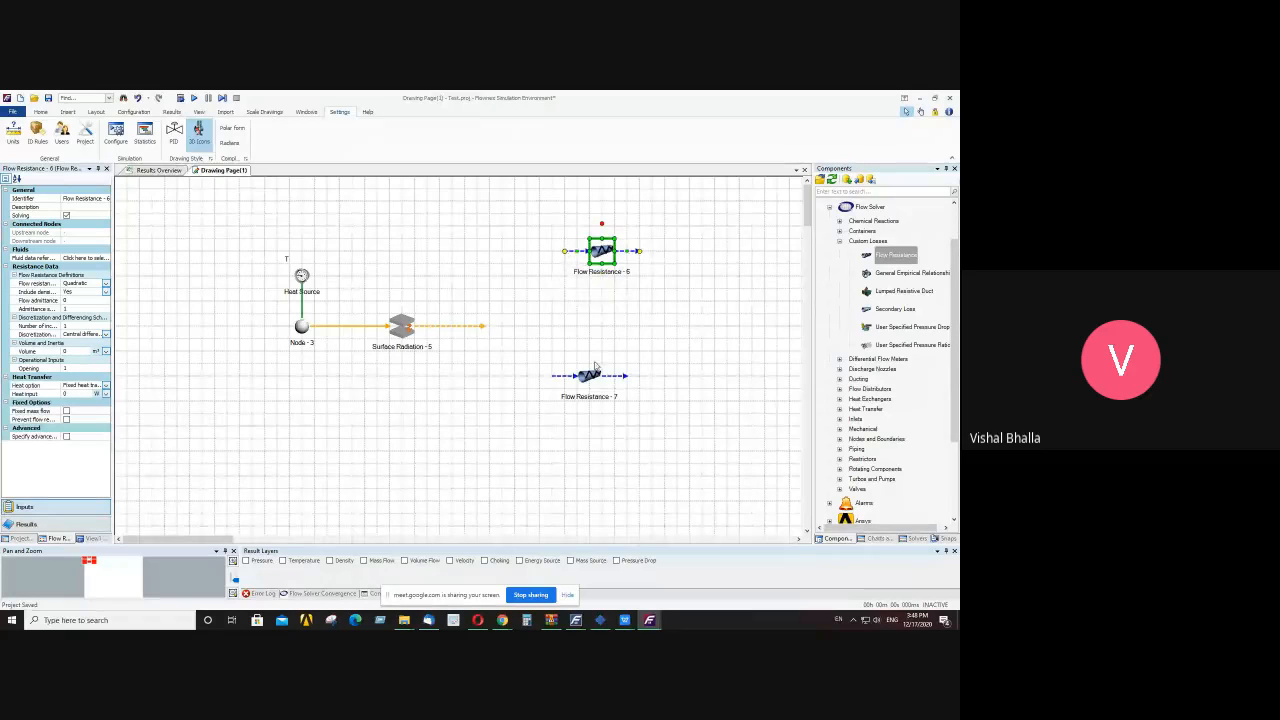
left_click_drag(595, 367, 621, 368)
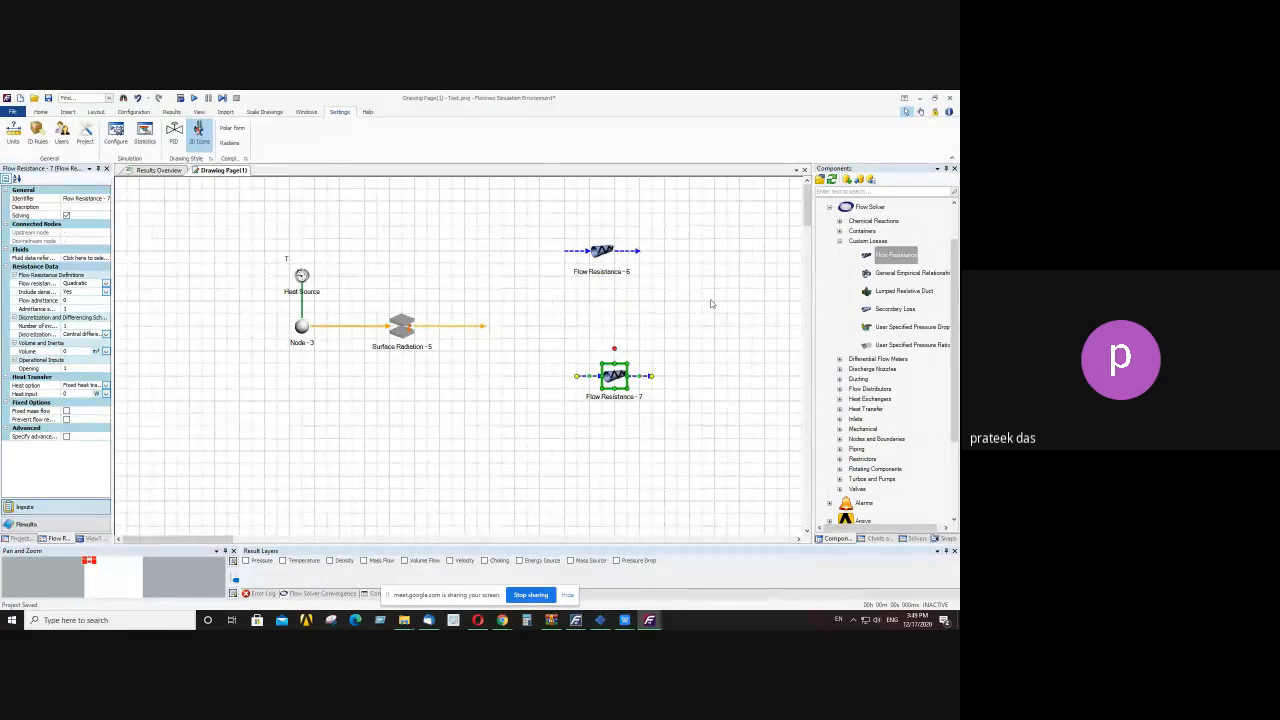
left_click(703, 311)
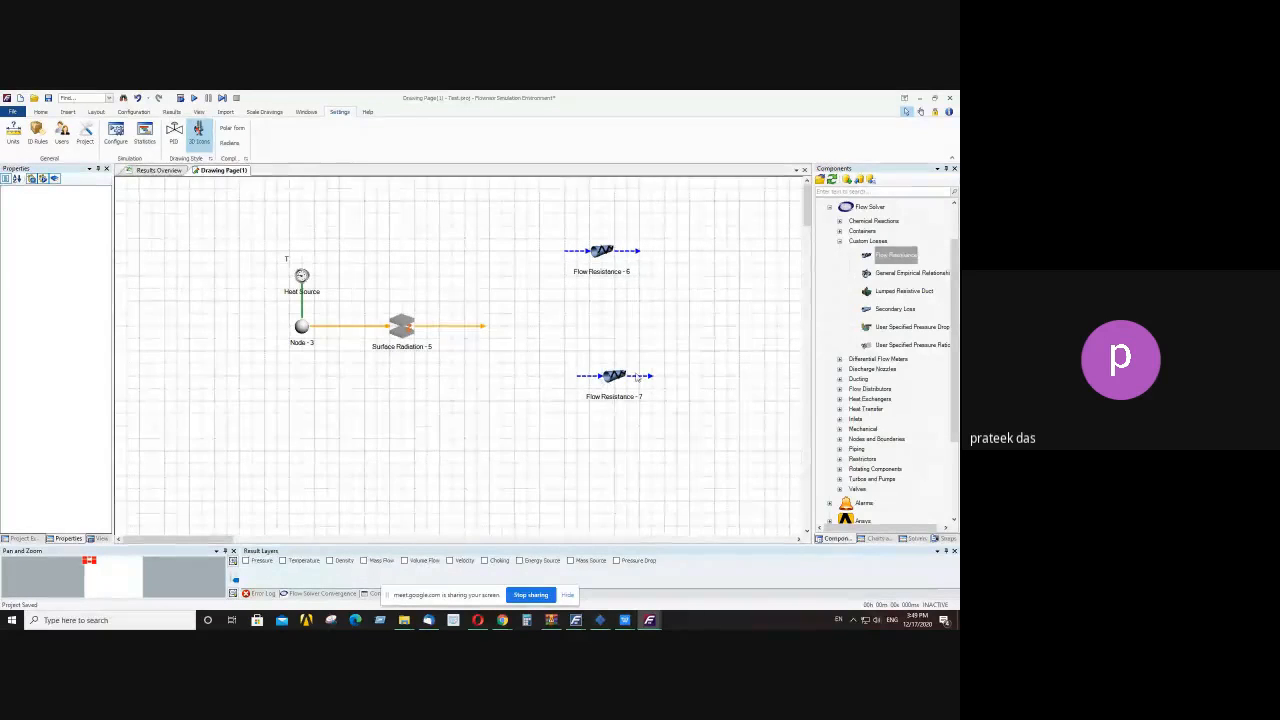
- Join the upper Flow Resistance's upstream link to the lower one's downstream link at a shared node and align both elements vertically
left_click(602, 252)
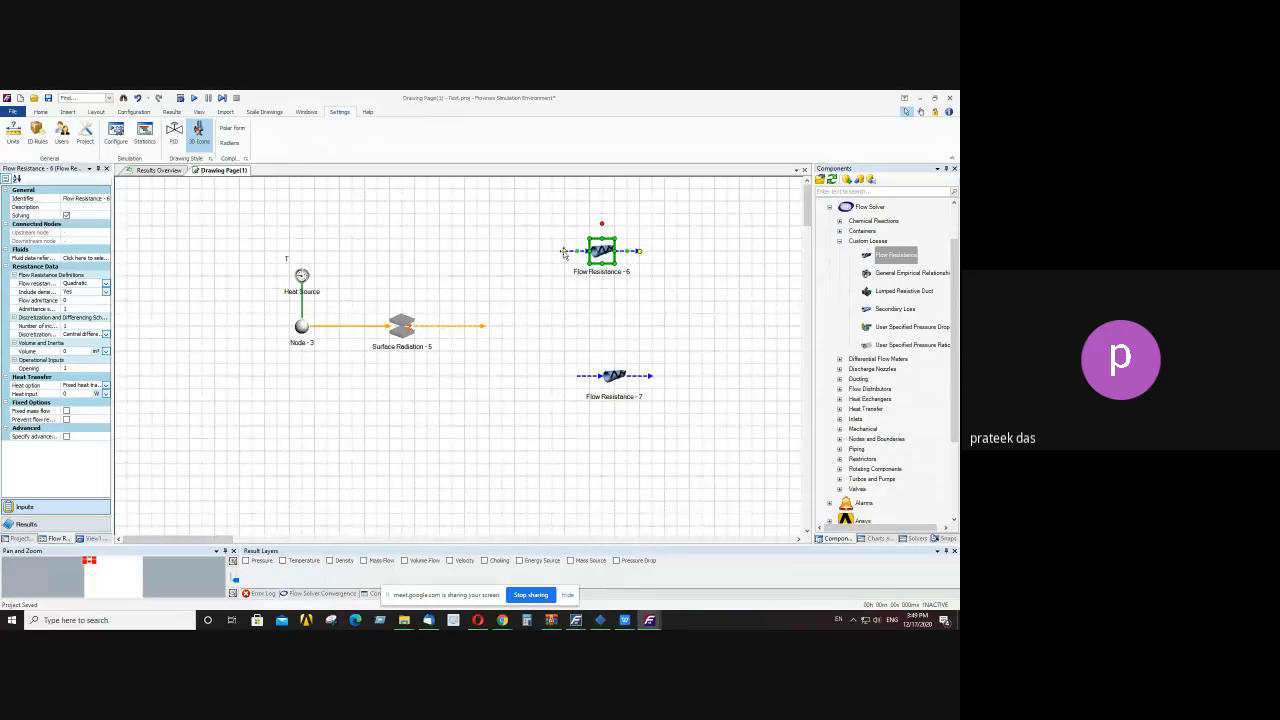
left_click_drag(565, 251, 607, 312)
left_click(613, 375)
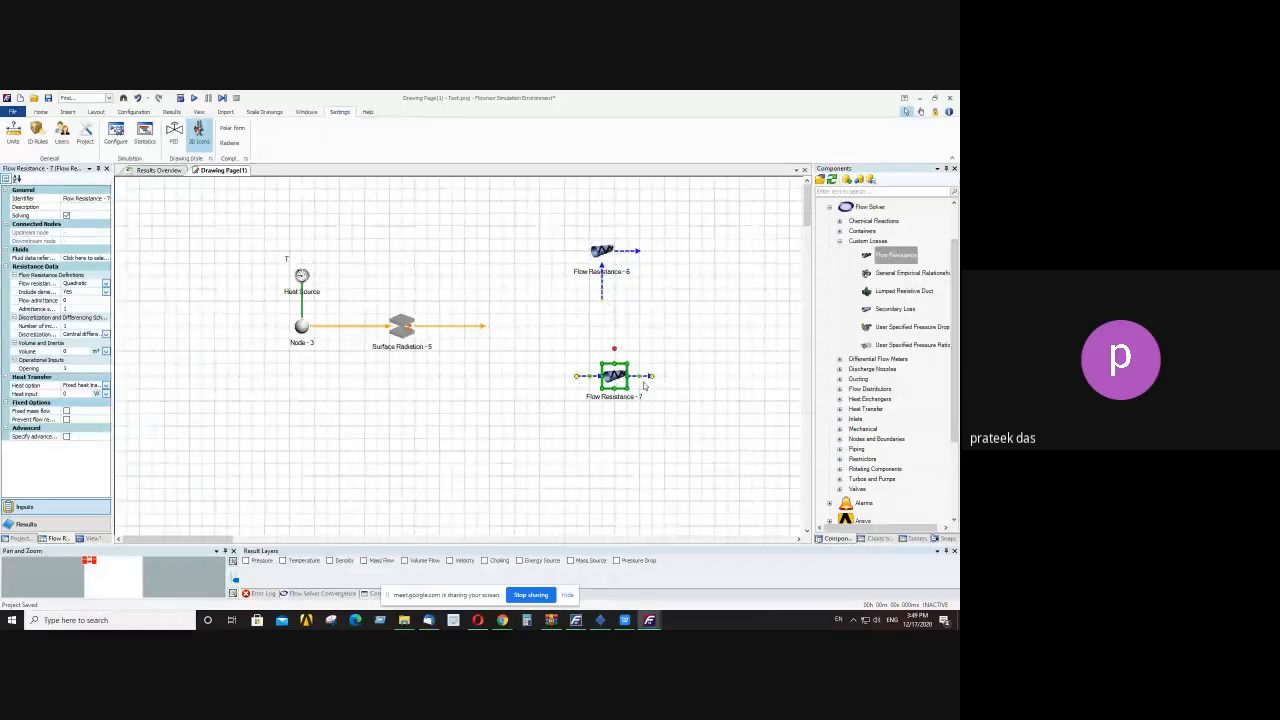
left_click_drag(650, 372, 602, 301)
left_click_drag(614, 383, 601, 365)
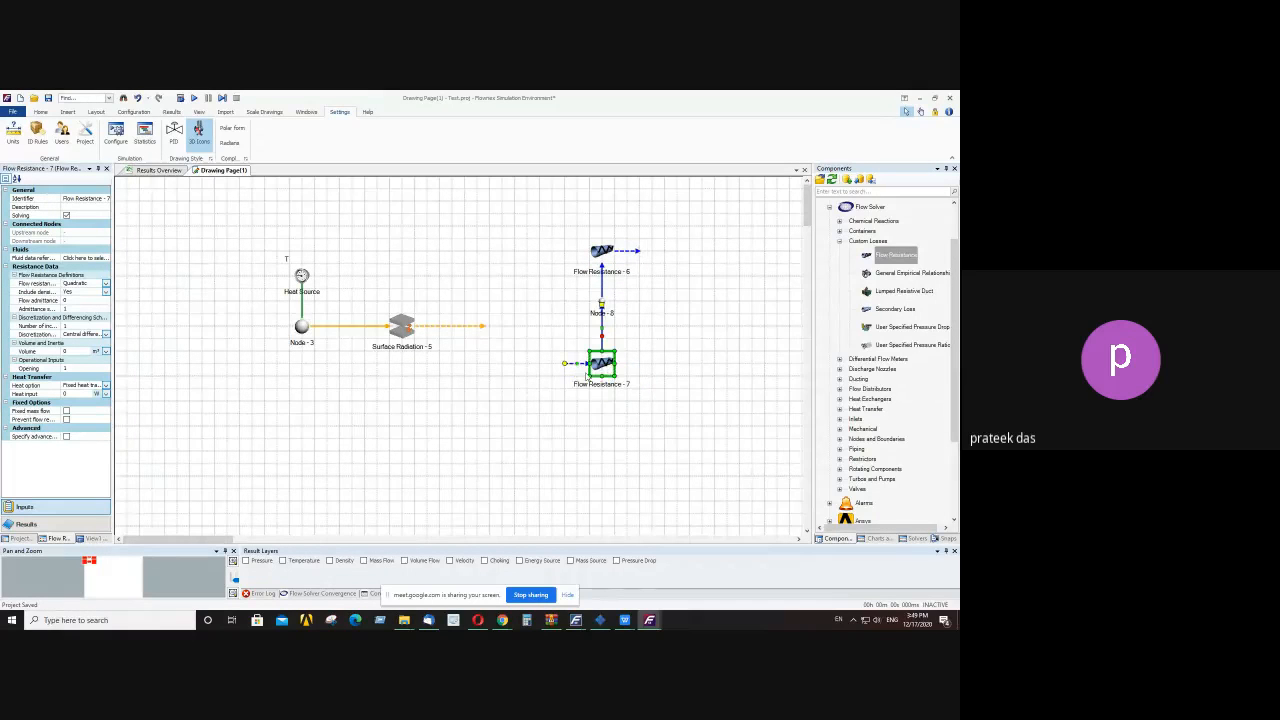
- Route the lower Flow Resistance's upstream link straight down and the upper one's downstream link straight up
left_click_drag(572, 407, 601, 427)
left_click(602, 250)
left_click_drag(620, 217, 603, 209)
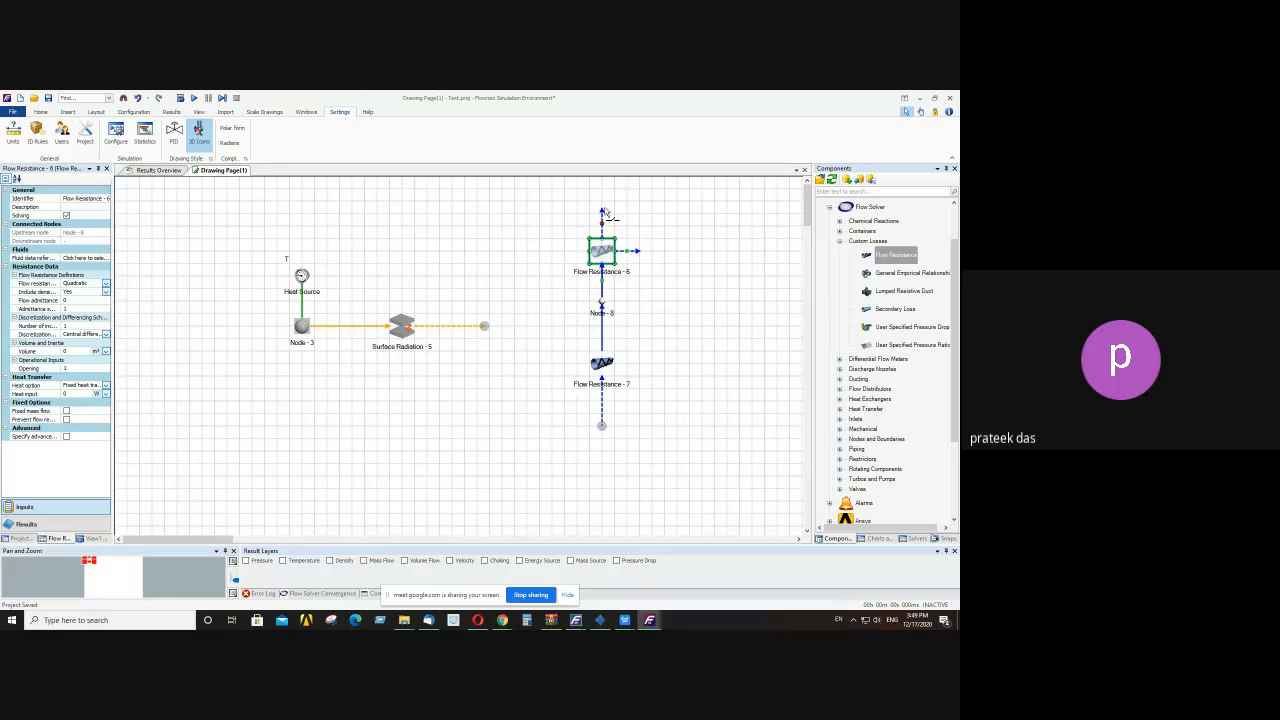
left_click(700, 250)
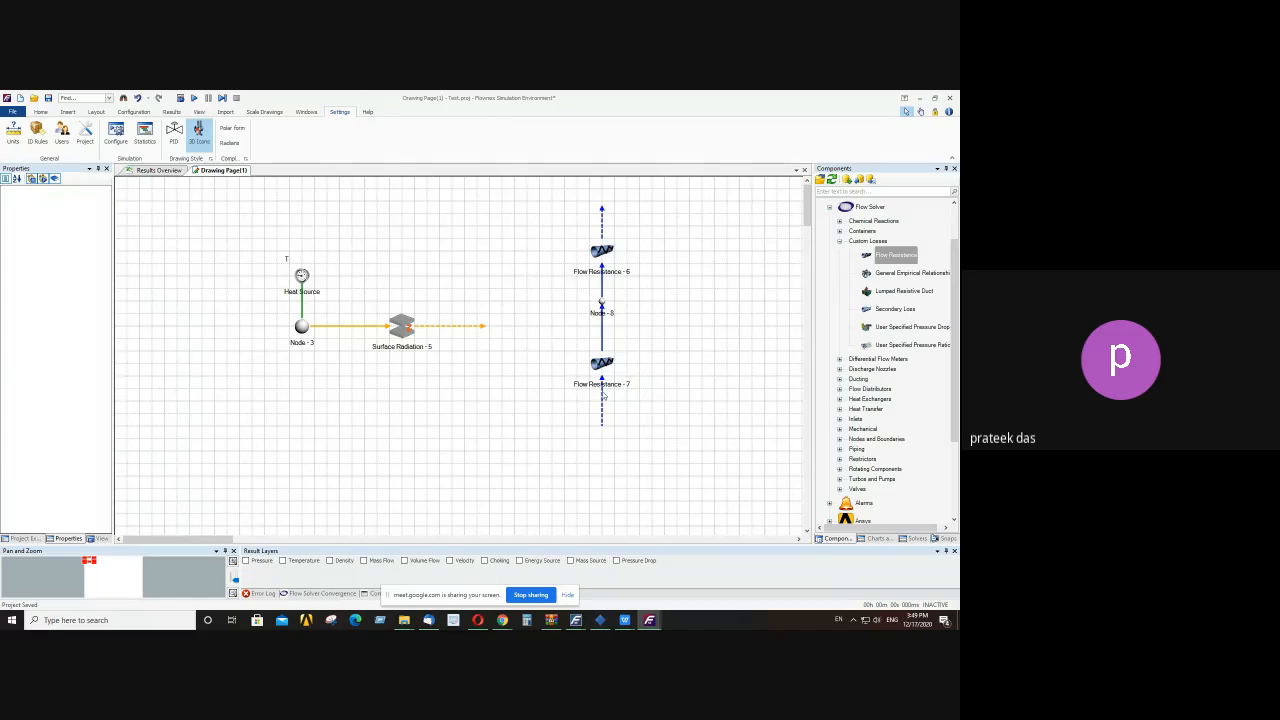
- Check the flow, pressure and temperature summary of the upper Flow Resistance element
mouse_move(601, 368)
mouse_move(601, 257)
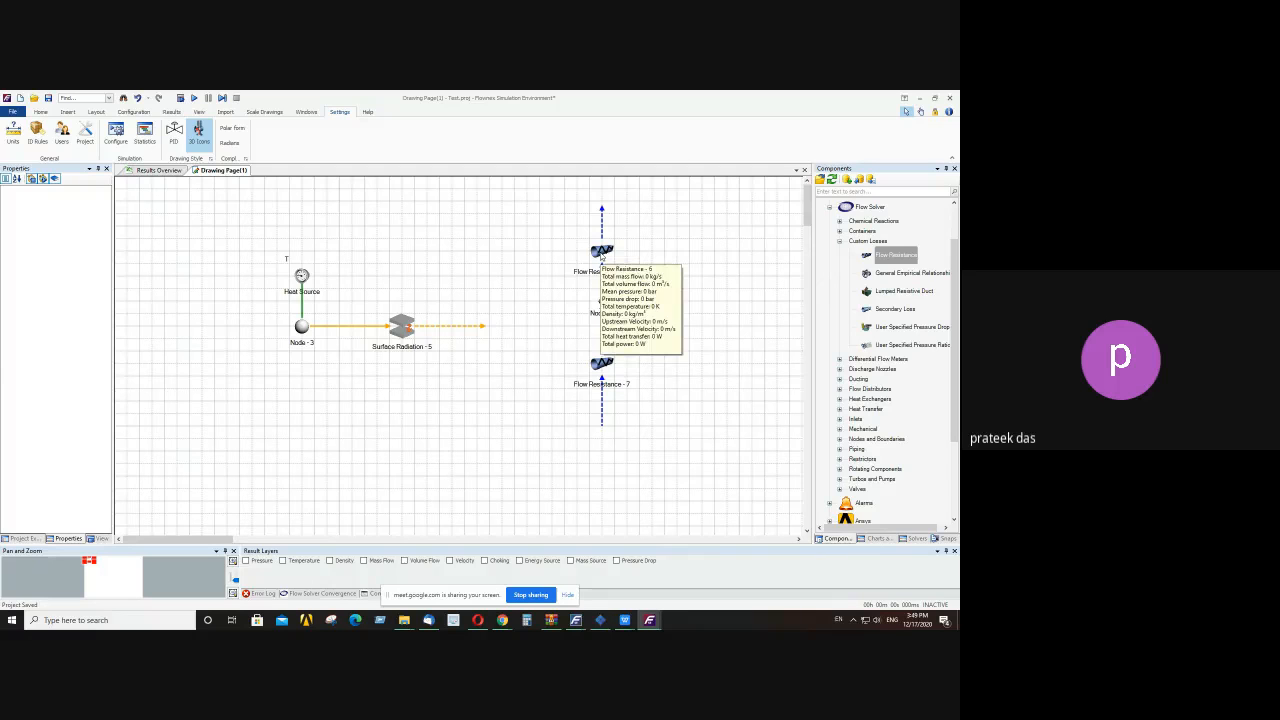
left_click(601, 254)
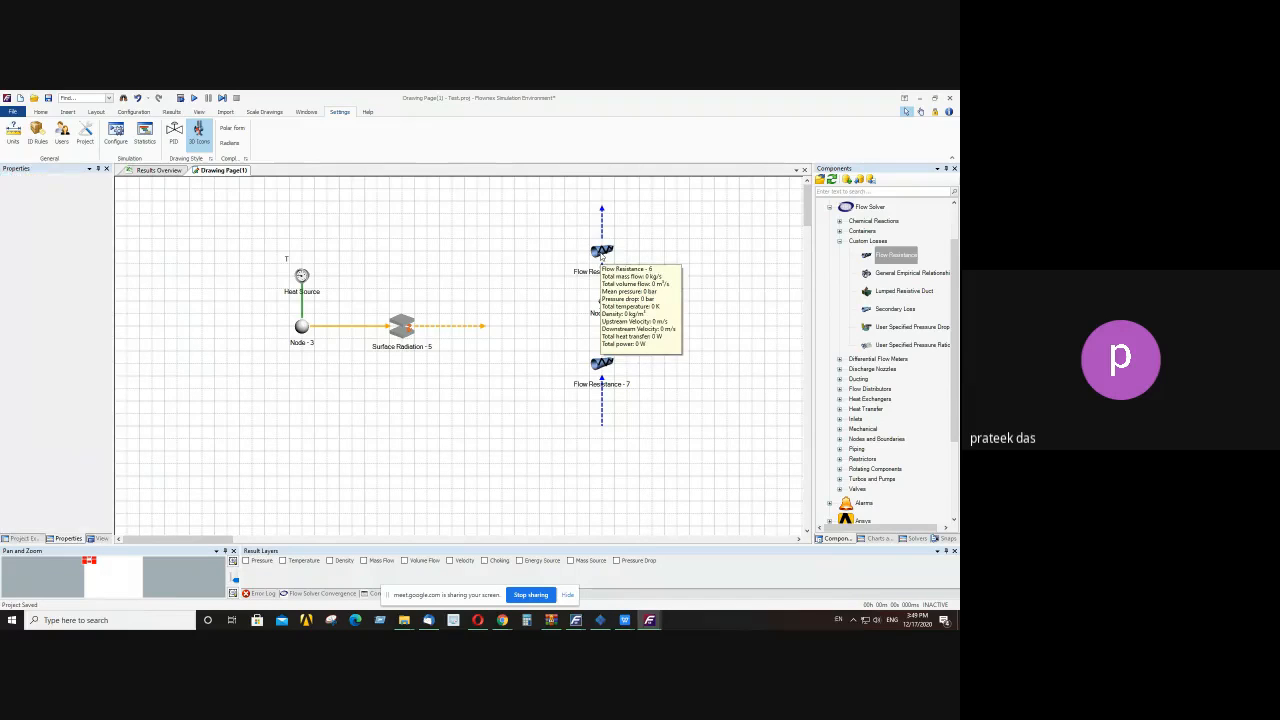
left_click(659, 320)
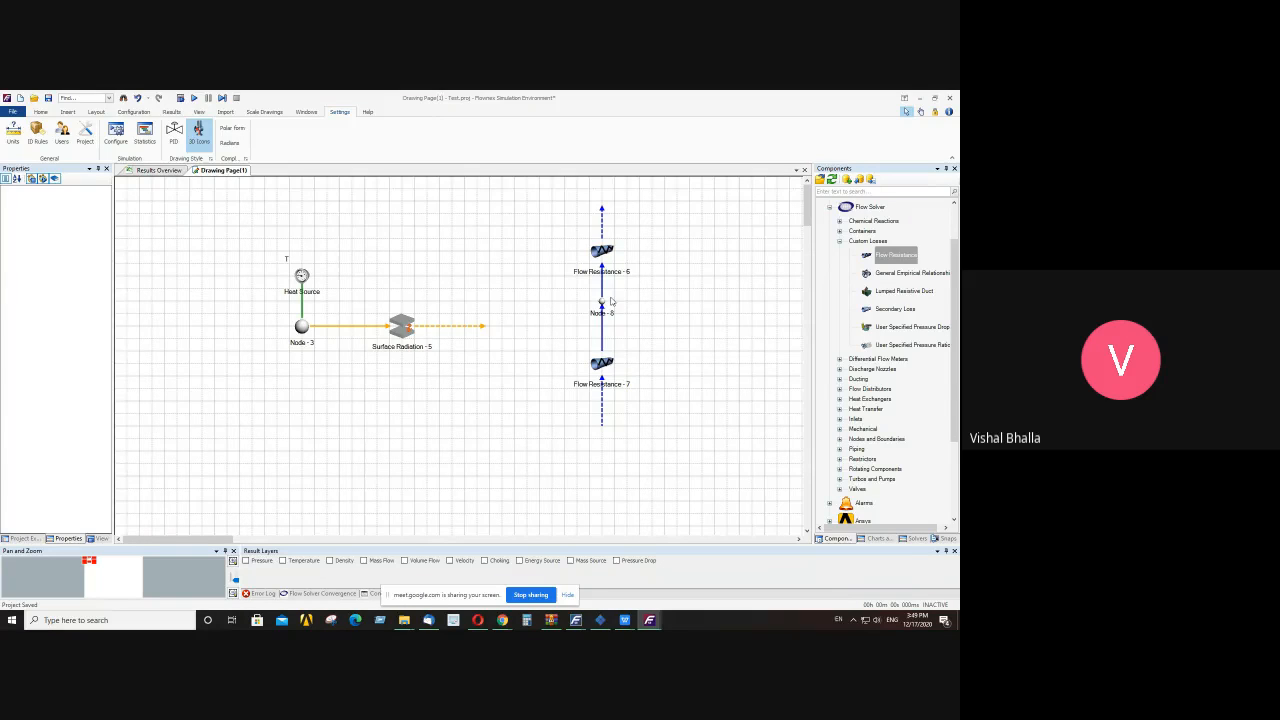
- Hide the grid on the drawing page
left_click(200, 111)
left_click(13, 133)
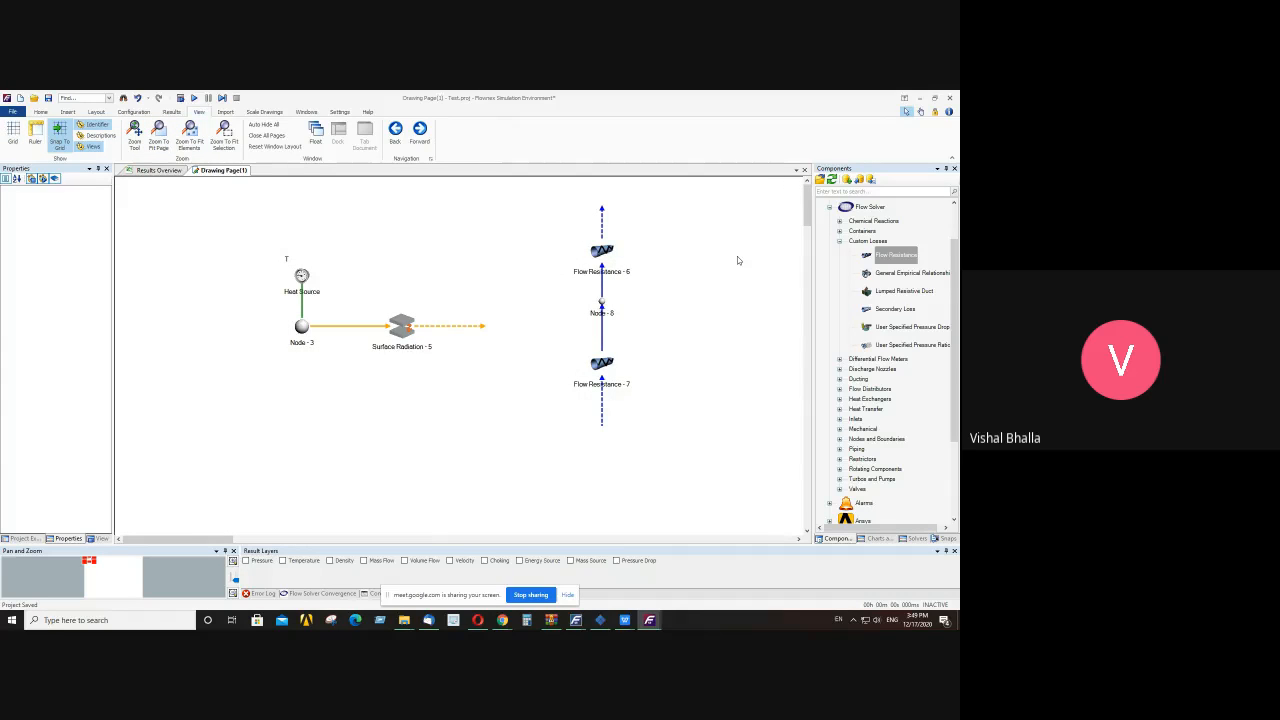
- Place two Boundary Condition elements from Nodes and Boundaries, one beside each free end of the vertical Flow Resistance line
left_click(840, 242)
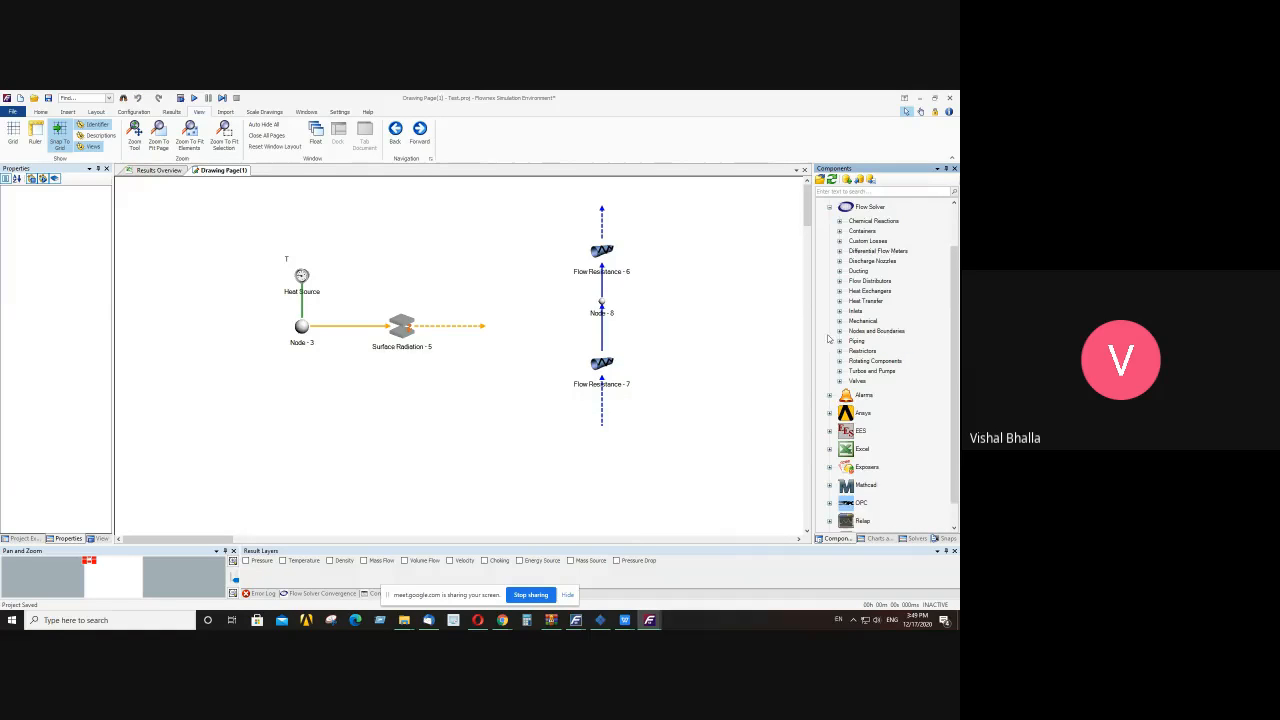
scroll(846, 350, "up", 2)
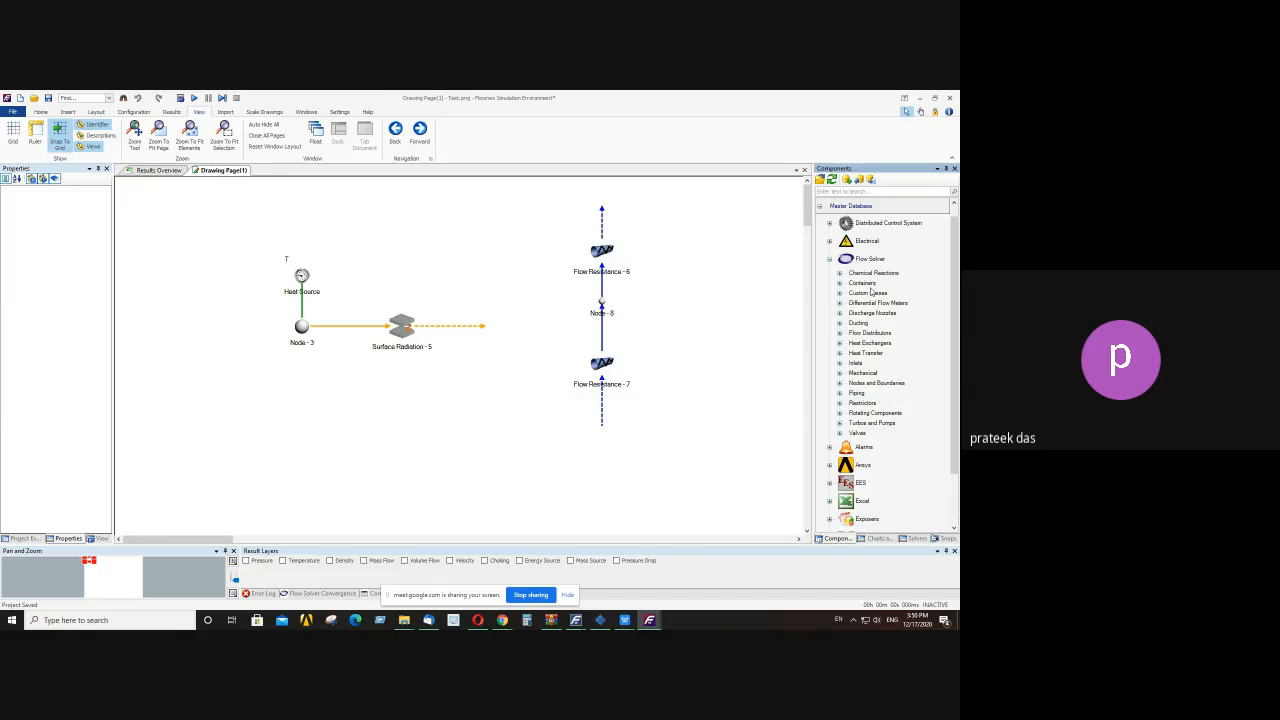
left_click(839, 384)
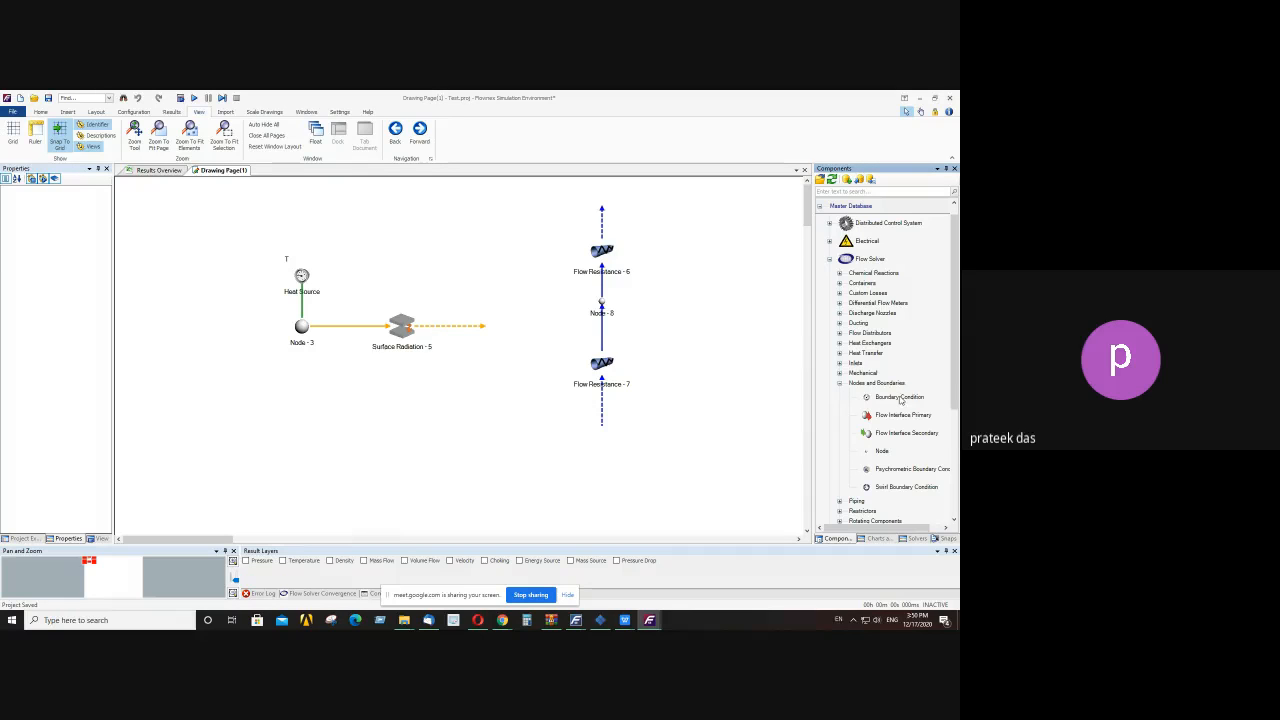
left_click_drag(903, 396, 656, 203)
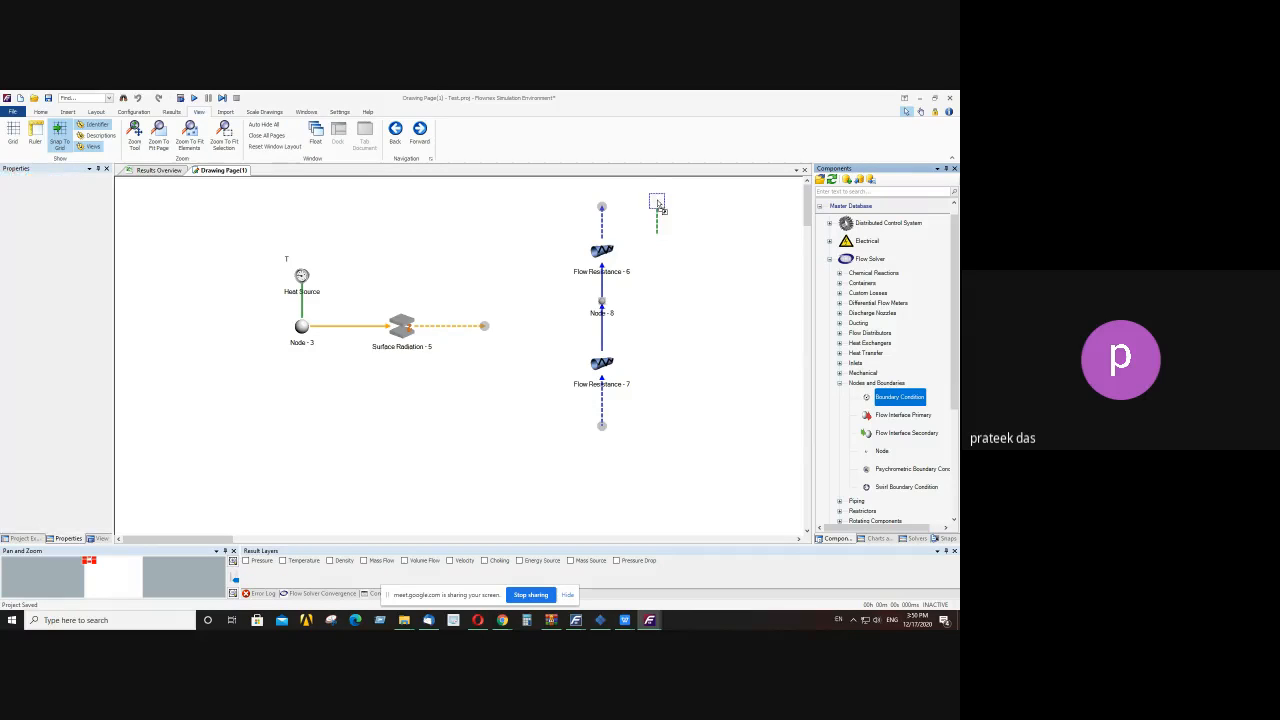
left_click_drag(882, 398, 652, 418)
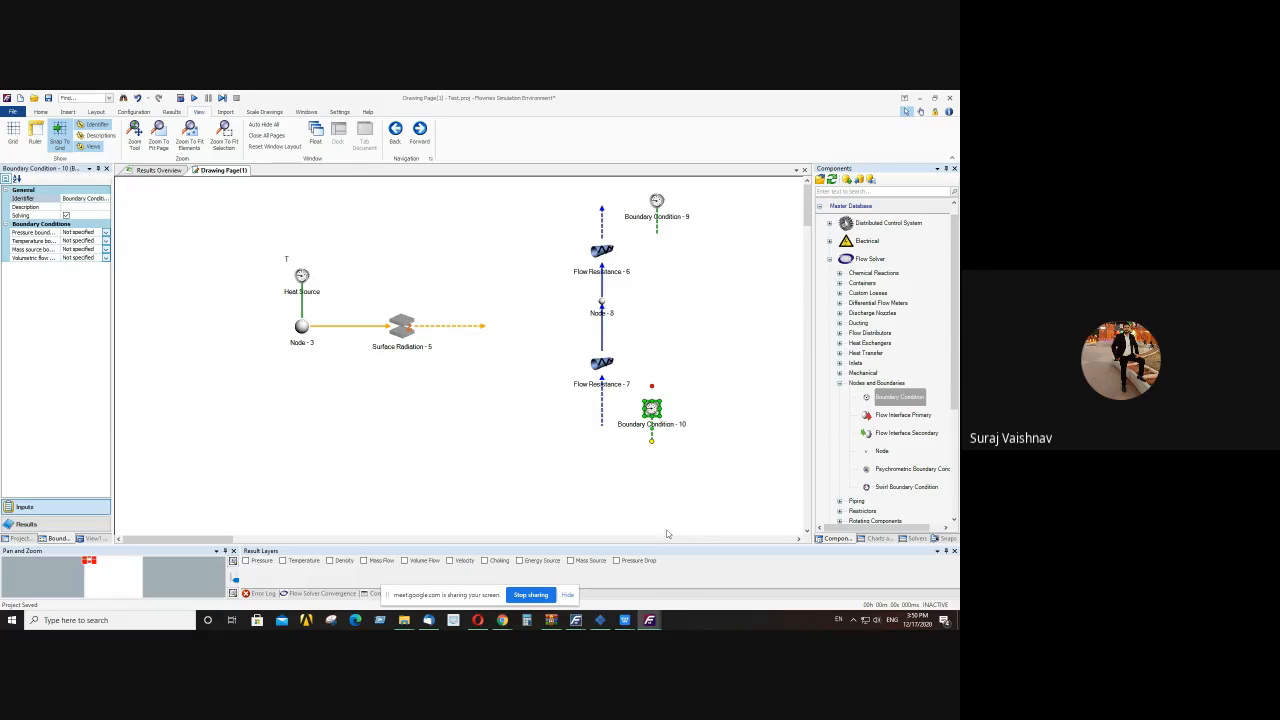
- Switch to the Stefan_Boltzmann's Constant presentation in WPS Office and examine its Radiation, Theory and Flownex Model slides
mouse_move(505, 622)
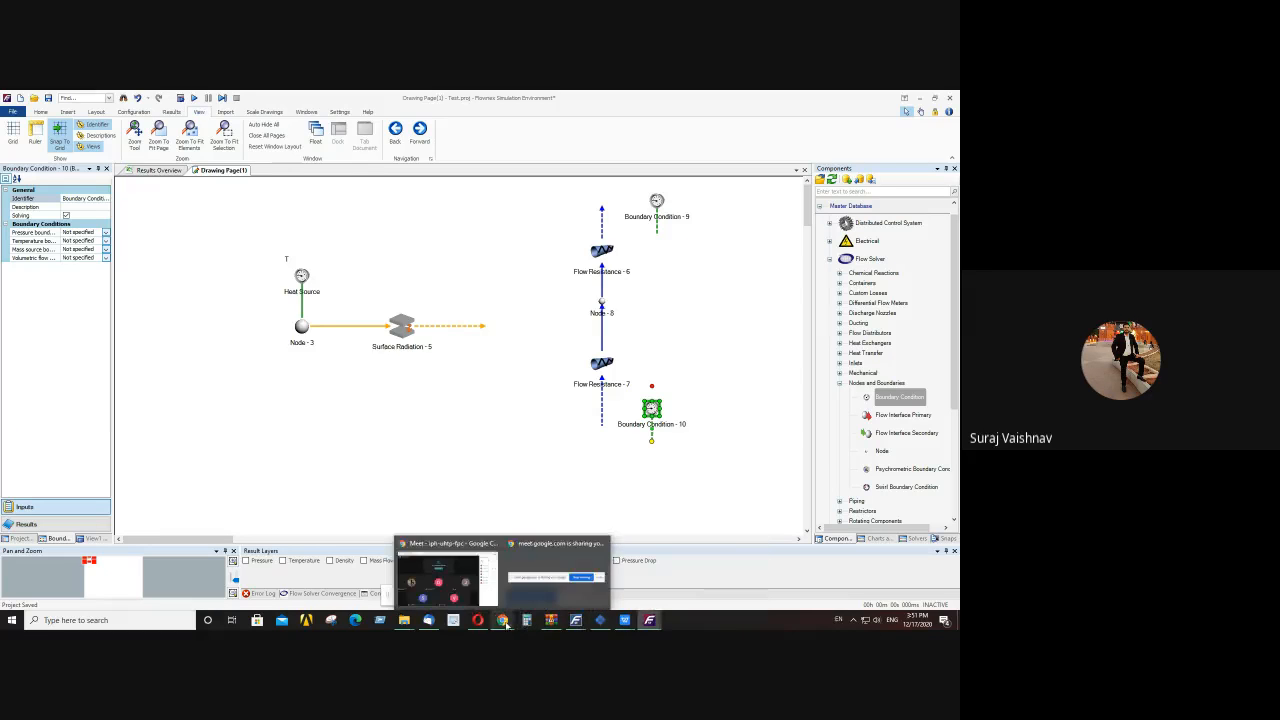
mouse_move(633, 610)
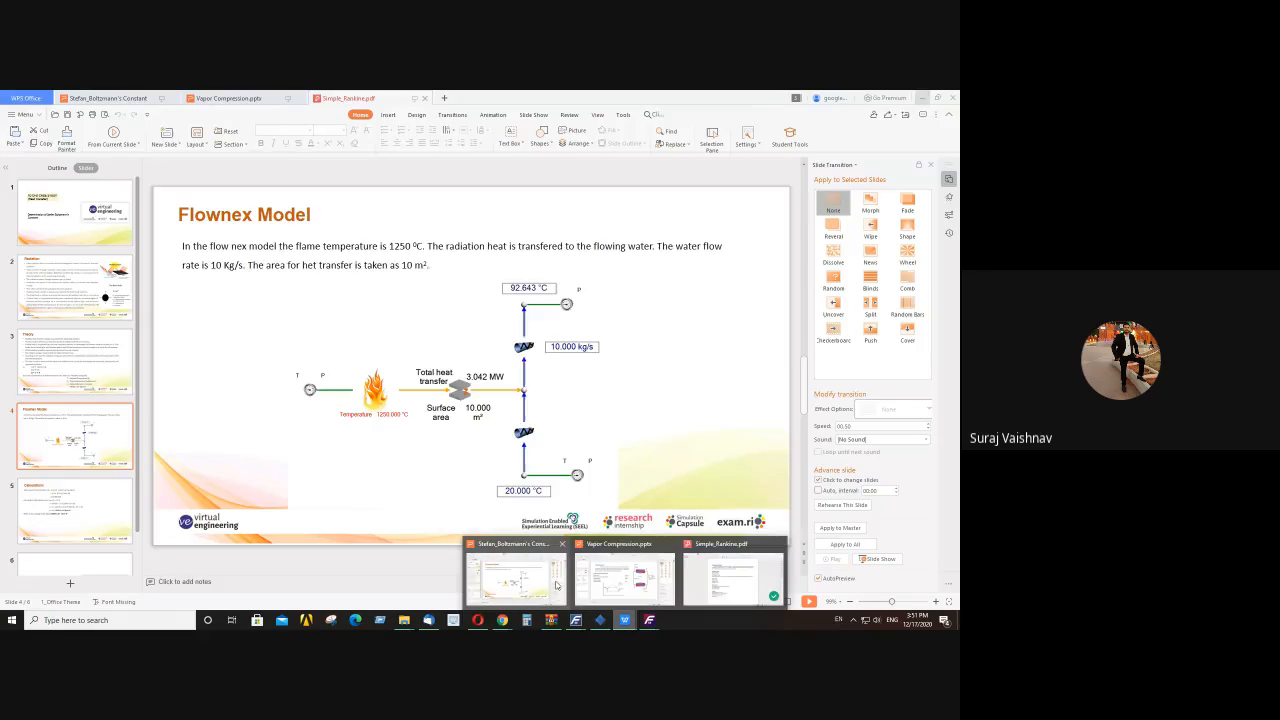
left_click(557, 586)
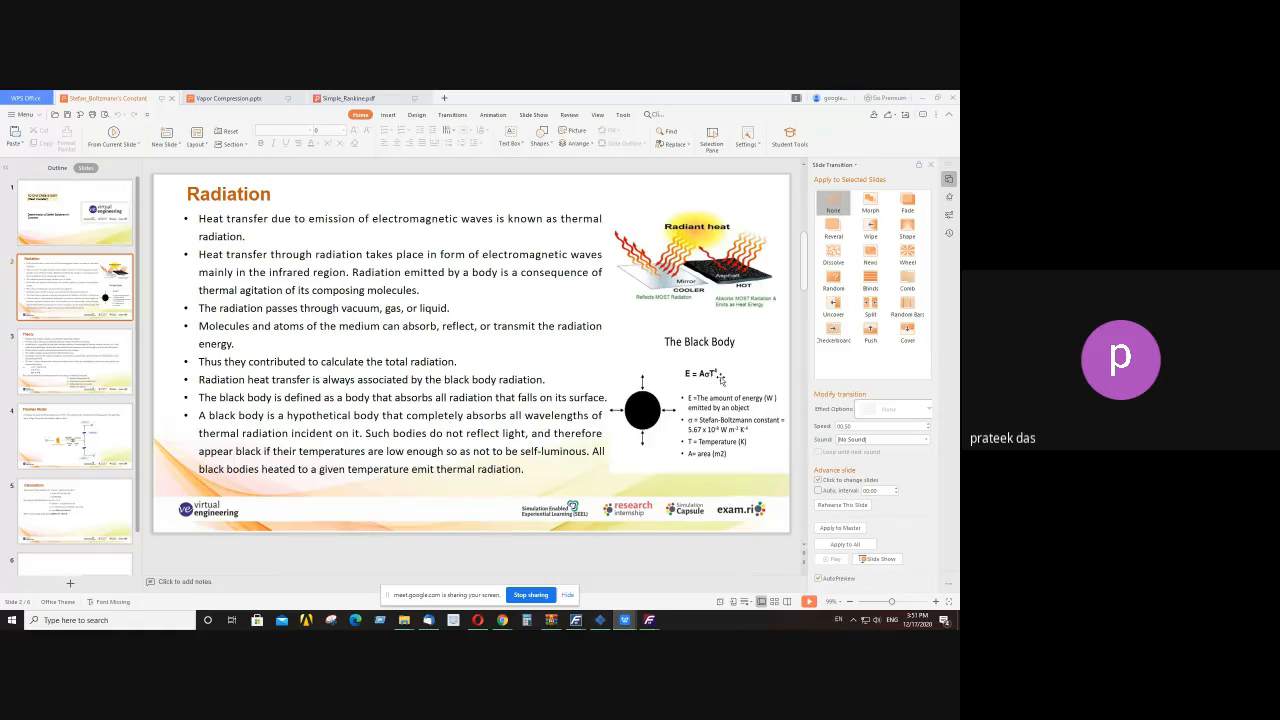
scroll(679, 399, "down", 2)
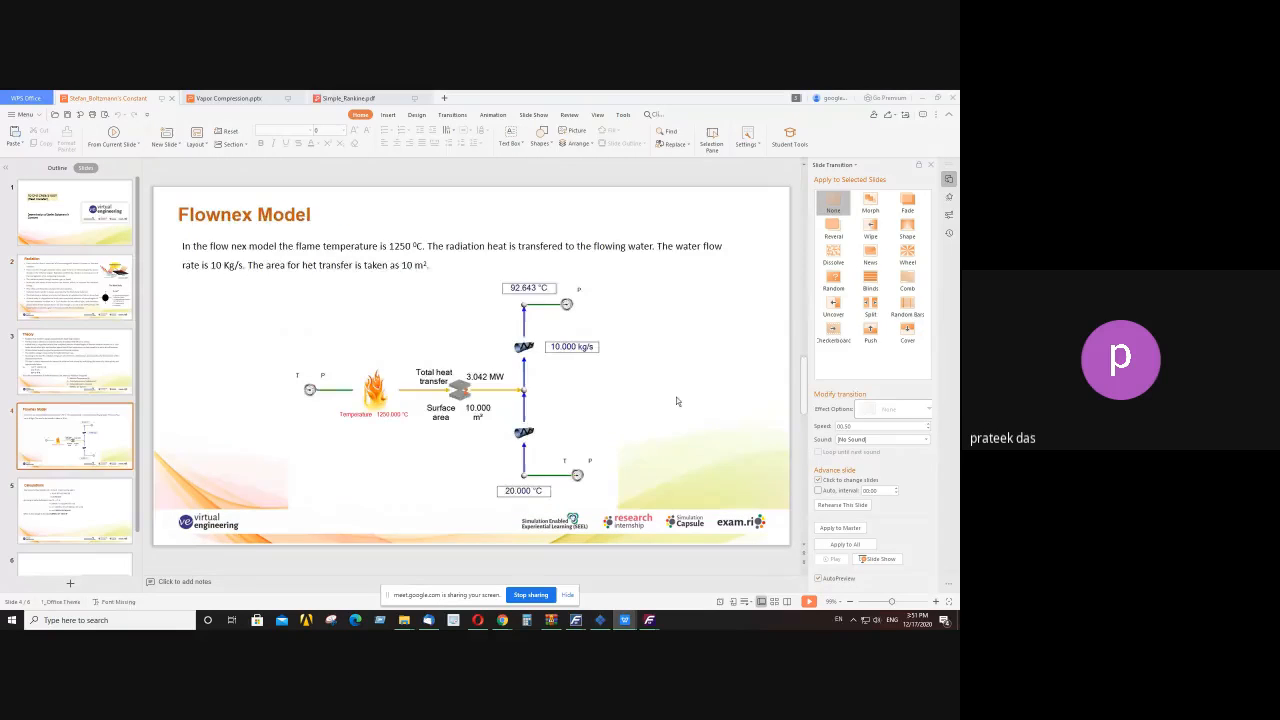
scroll(678, 401, "up", 1)
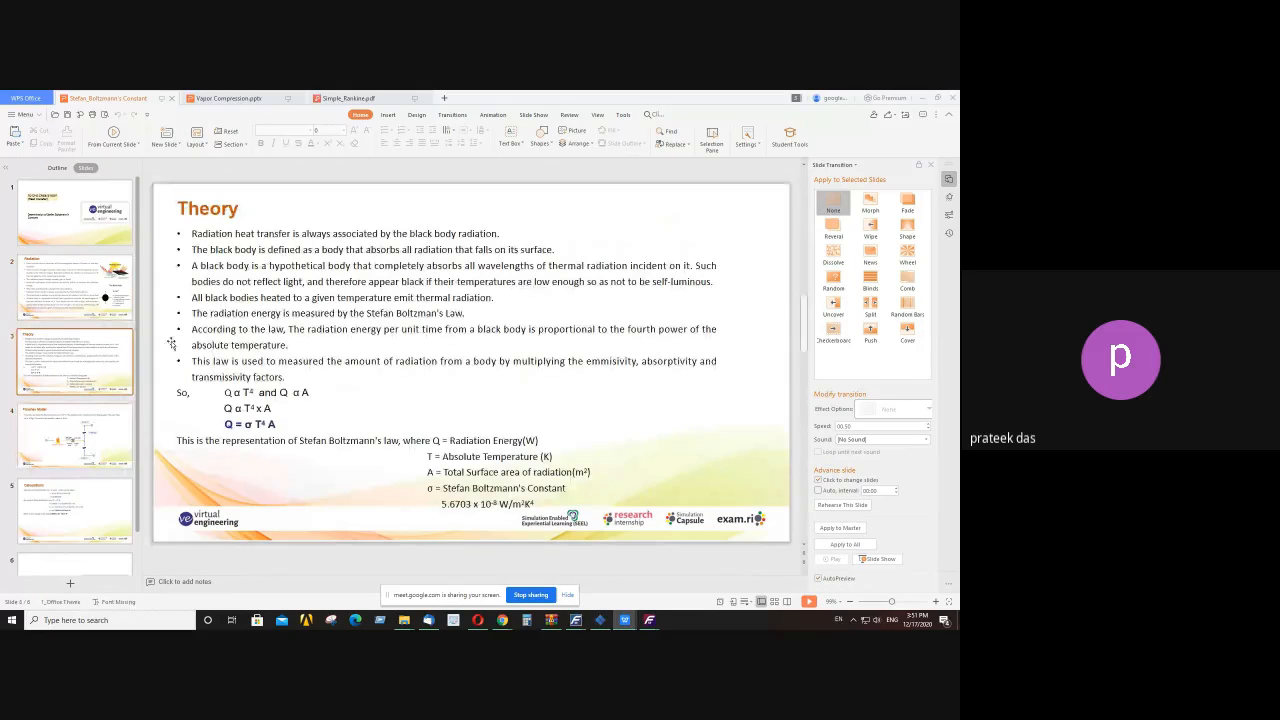
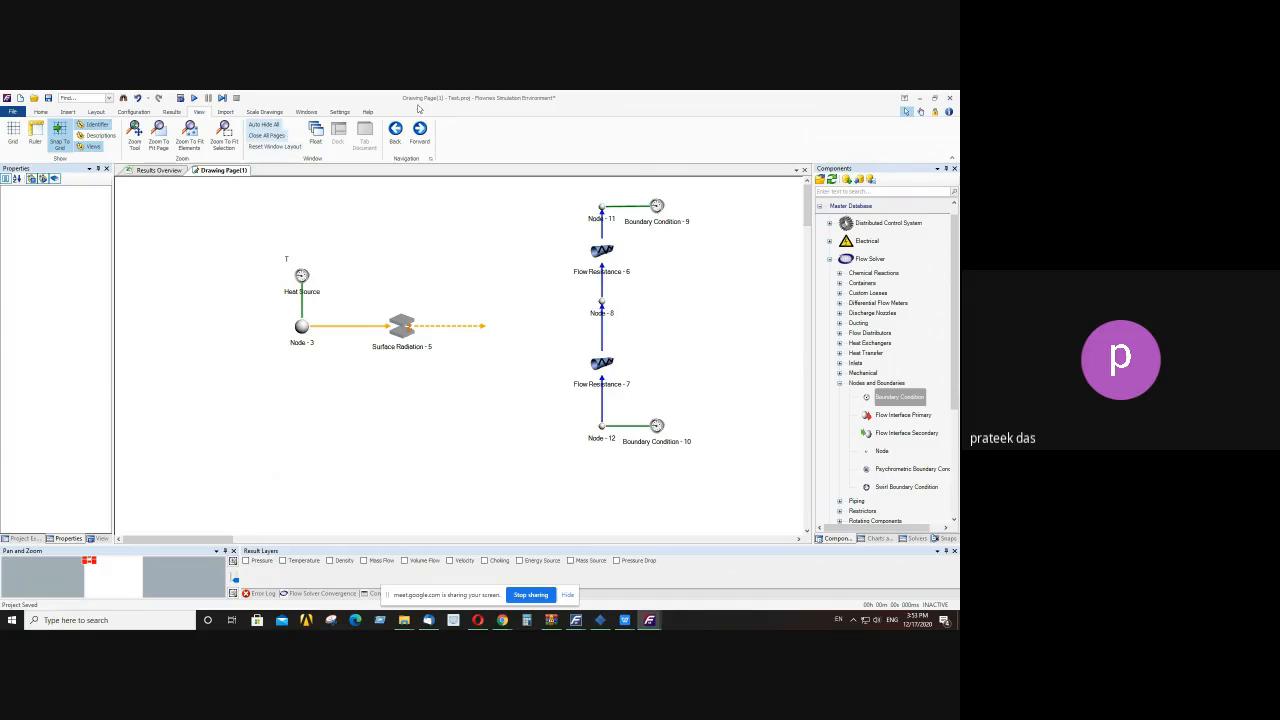
- Hide the component identifiers on the drawing page
left_click(92, 124)
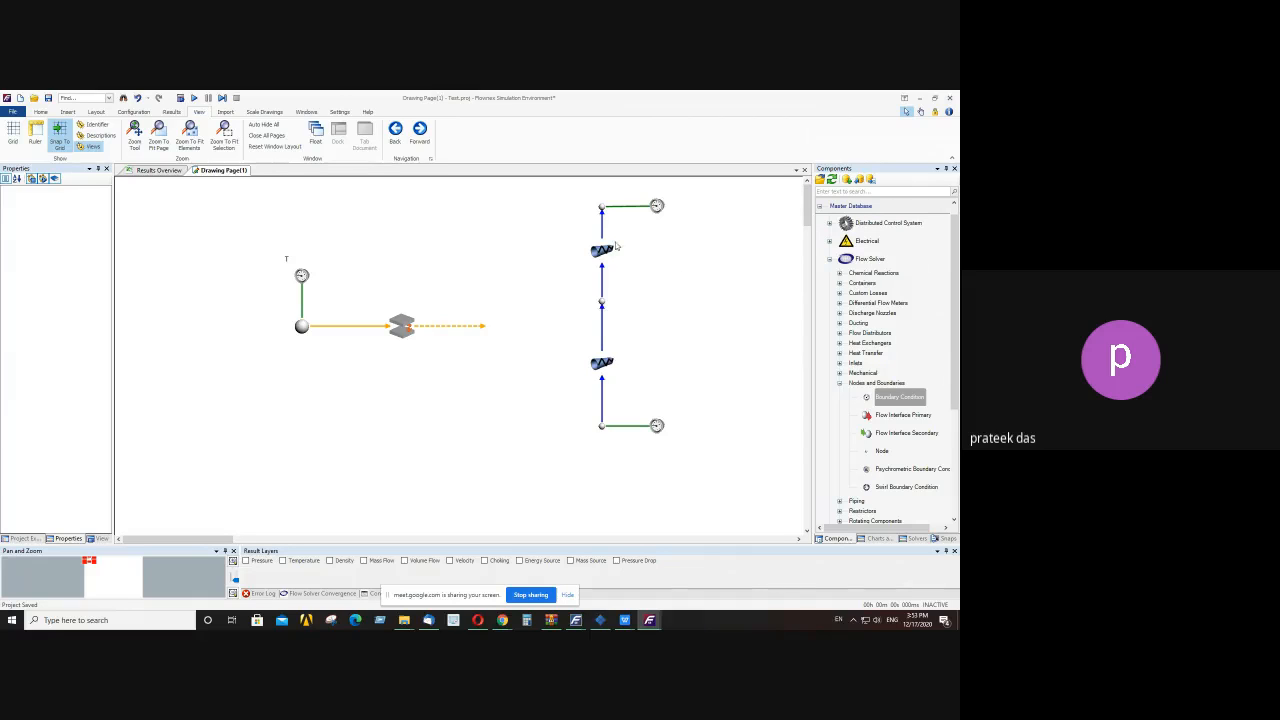
- Connect the Surface Radiation's free end to the middle node of the vertical flow line and reposition the element between both ends
left_click(461, 333)
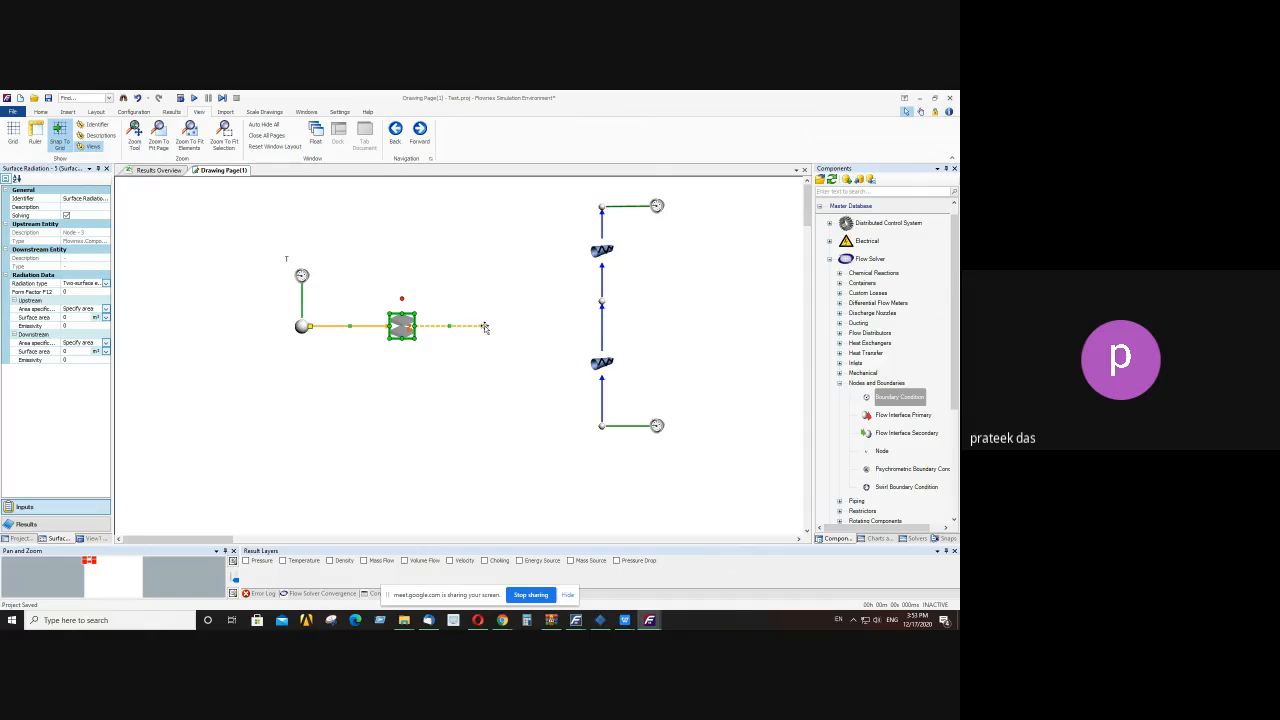
left_click_drag(484, 327, 599, 302)
left_click(728, 327)
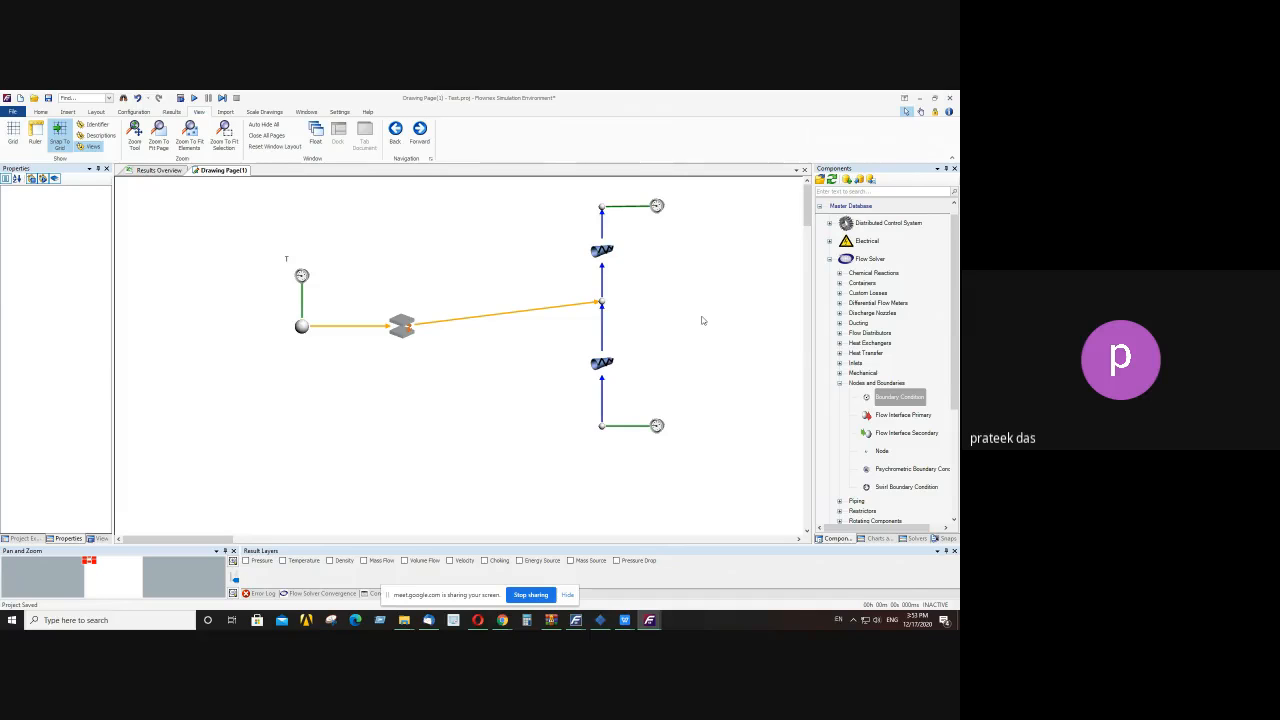
left_click(407, 328)
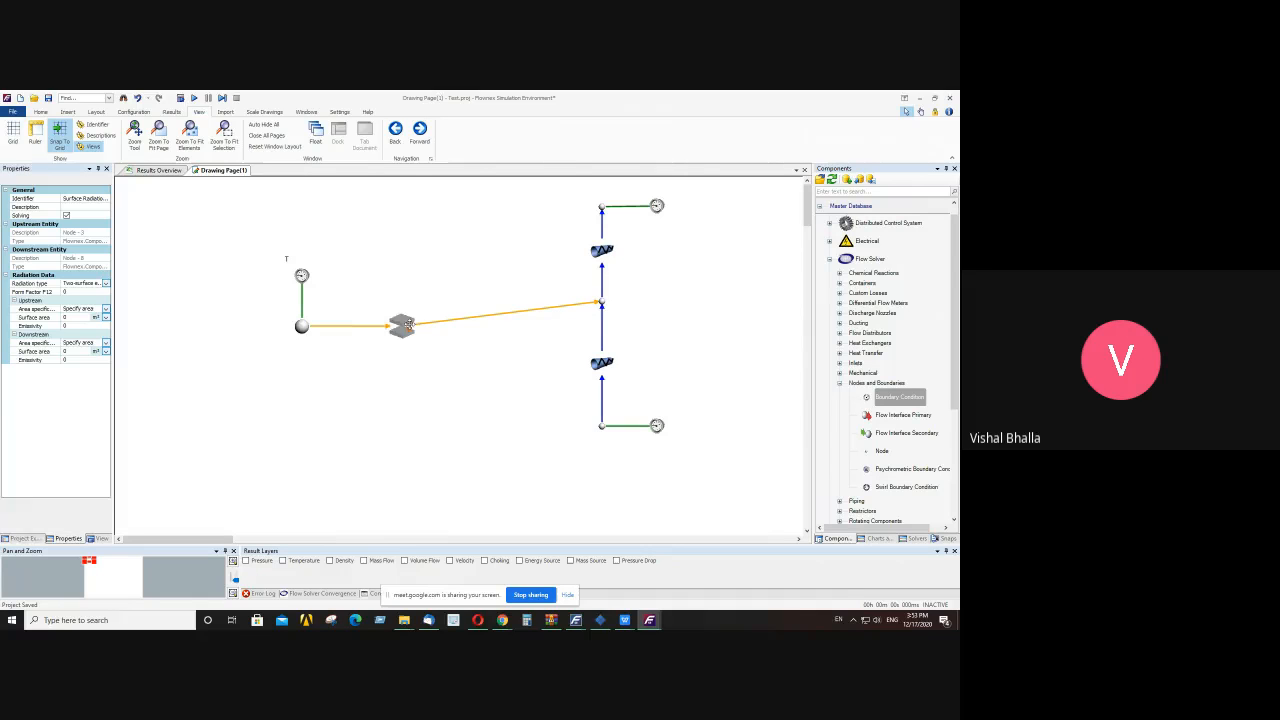
left_click_drag(407, 328, 444, 322)
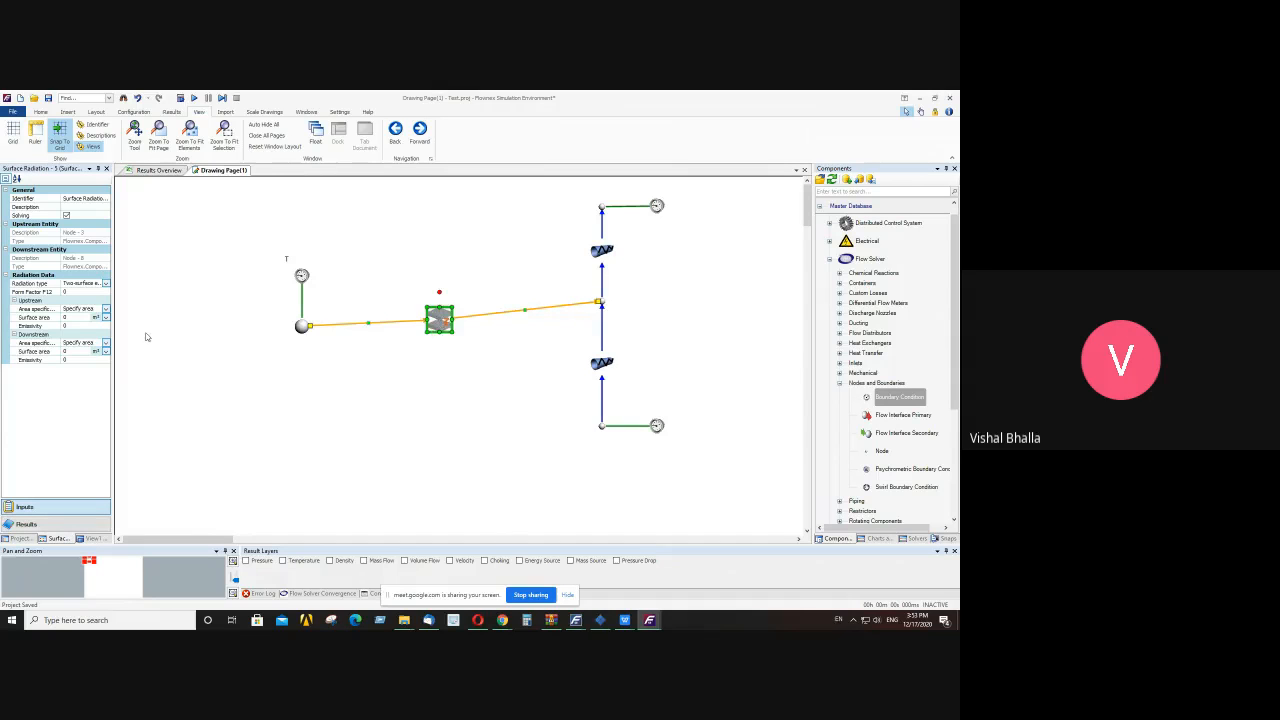
- Set the Surface Radiation's form factor F12 to 1, with an upstream surface area of 10 m² and emissivity of 1
left_click_drag(114, 290, 147, 289)
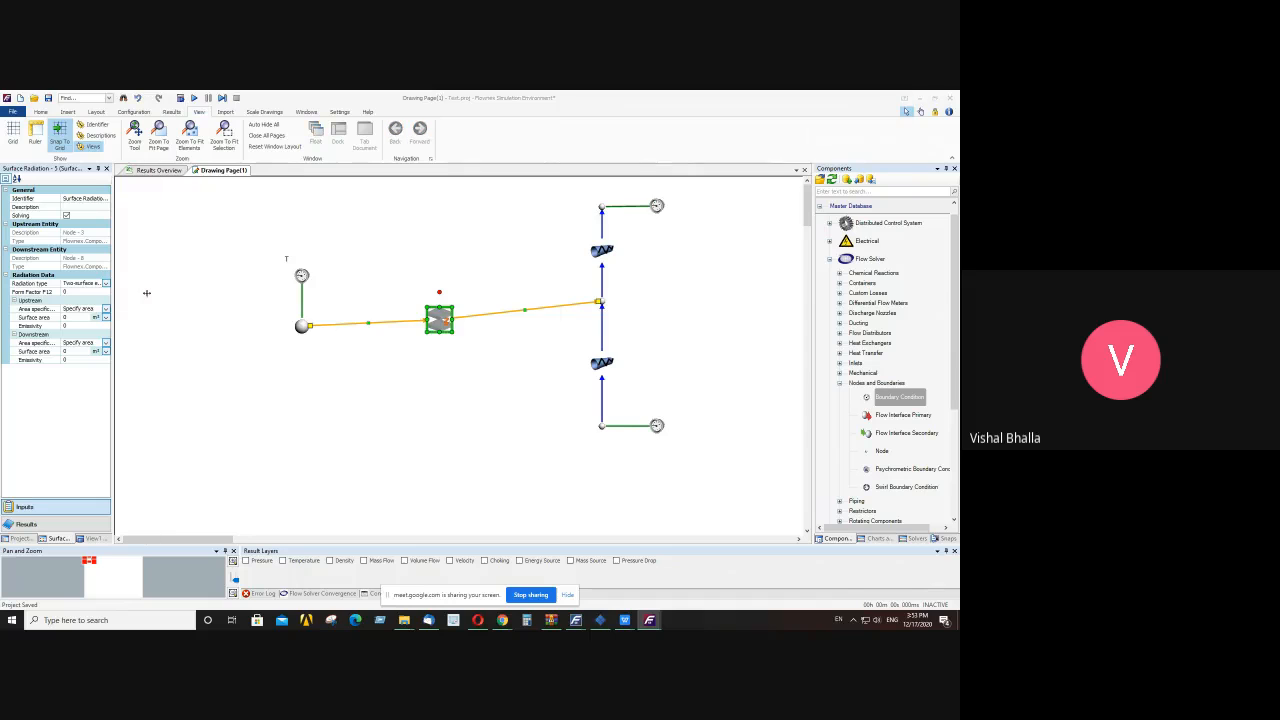
left_click(83, 292)
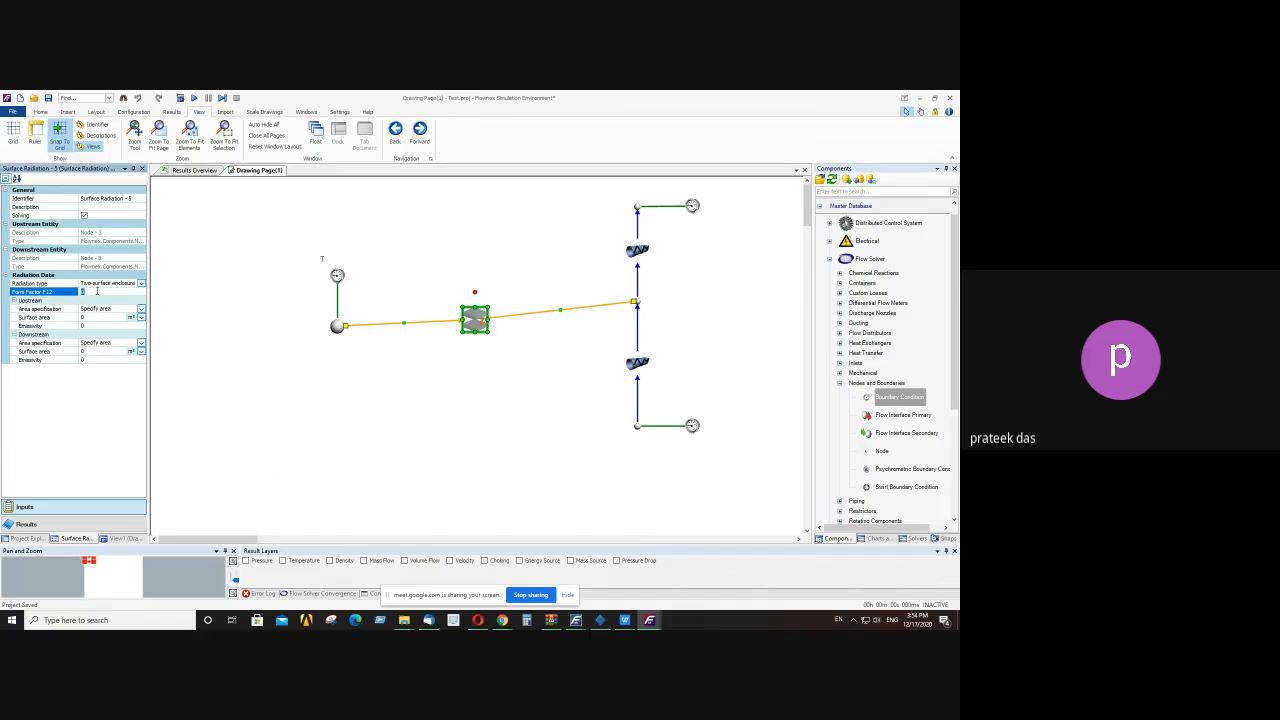
type("1")
left_click(92, 316)
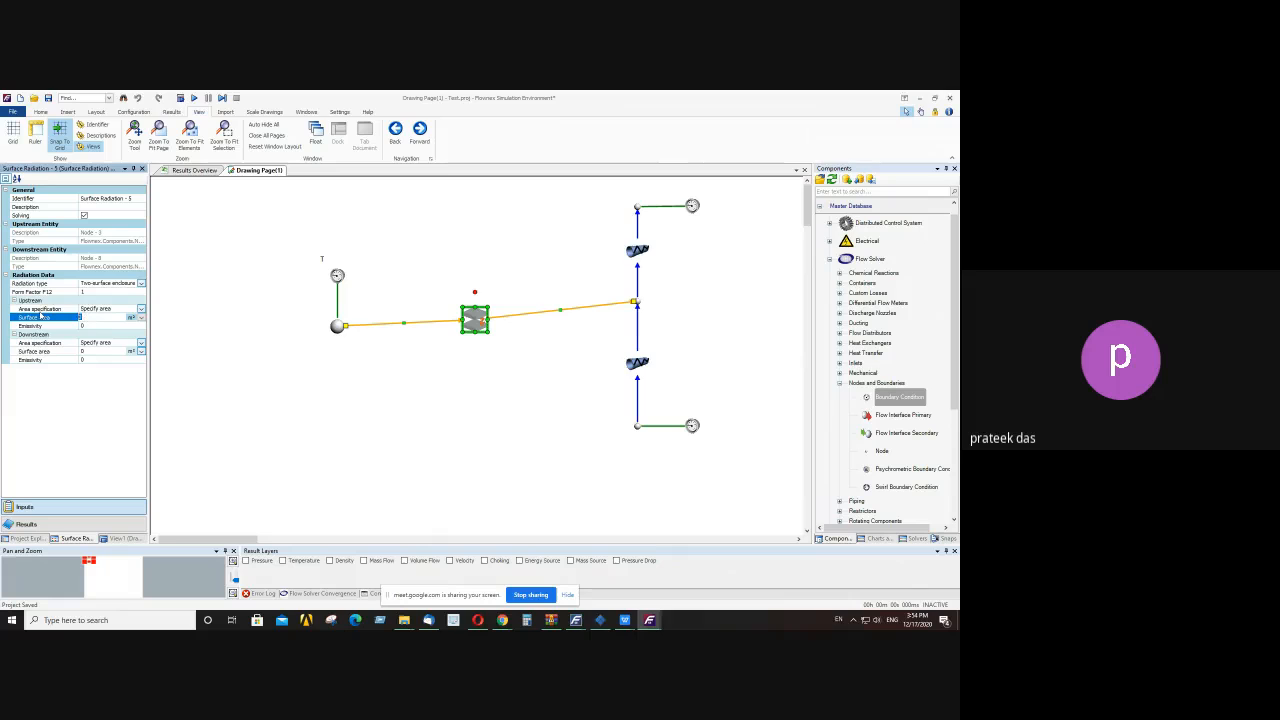
left_click(97, 328)
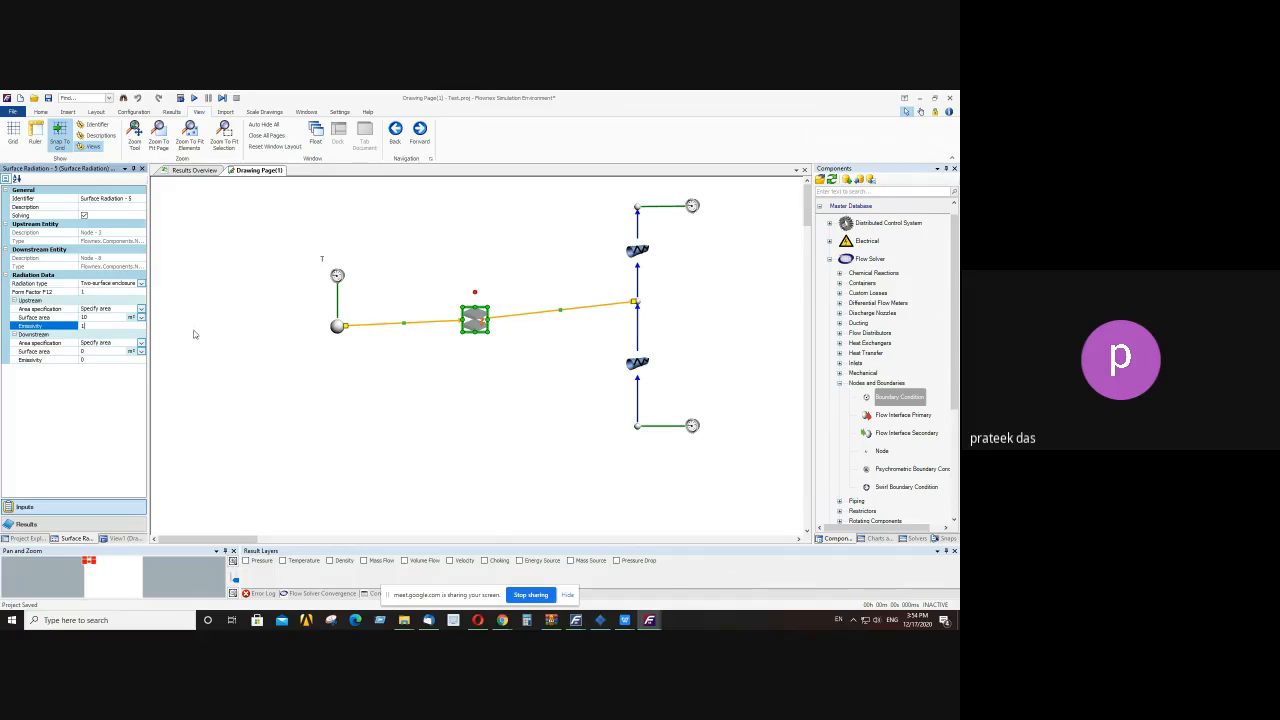
- Set the Surface Radiation's downstream surface area to 10 m² and emissivity to 1, keeping the upstream emissivity at 1
left_click(93, 352)
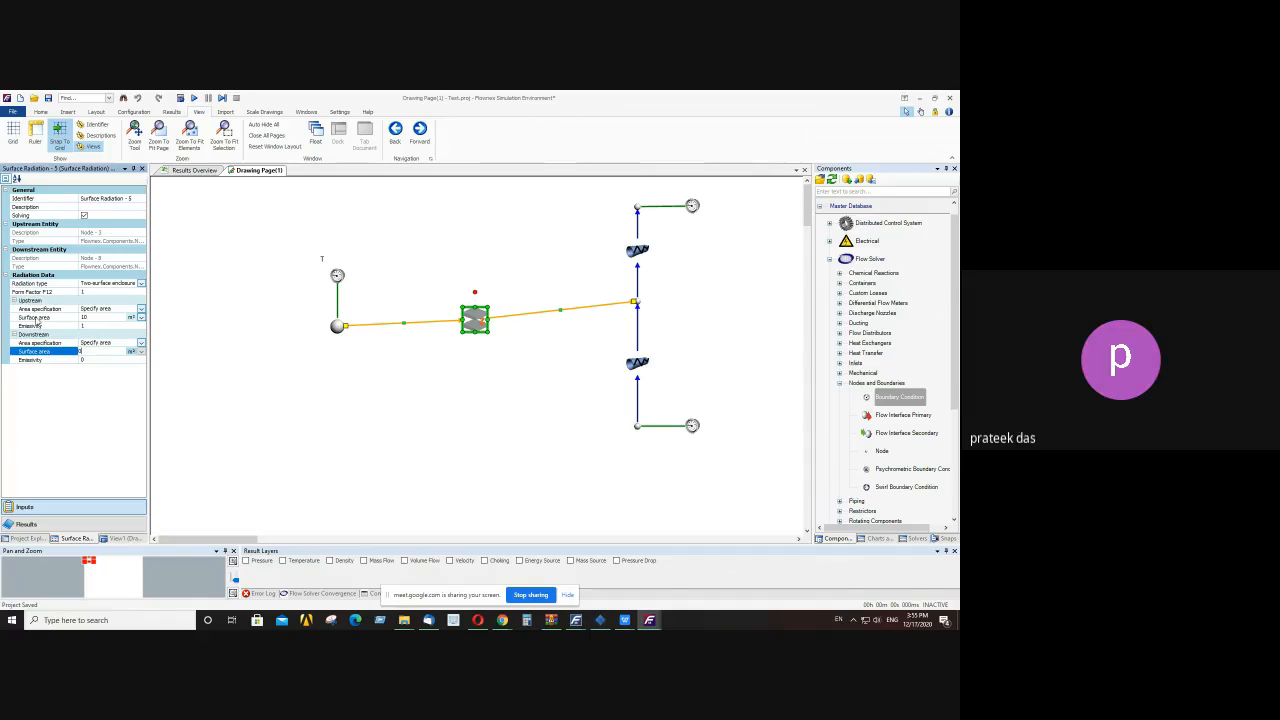
left_click(95, 318)
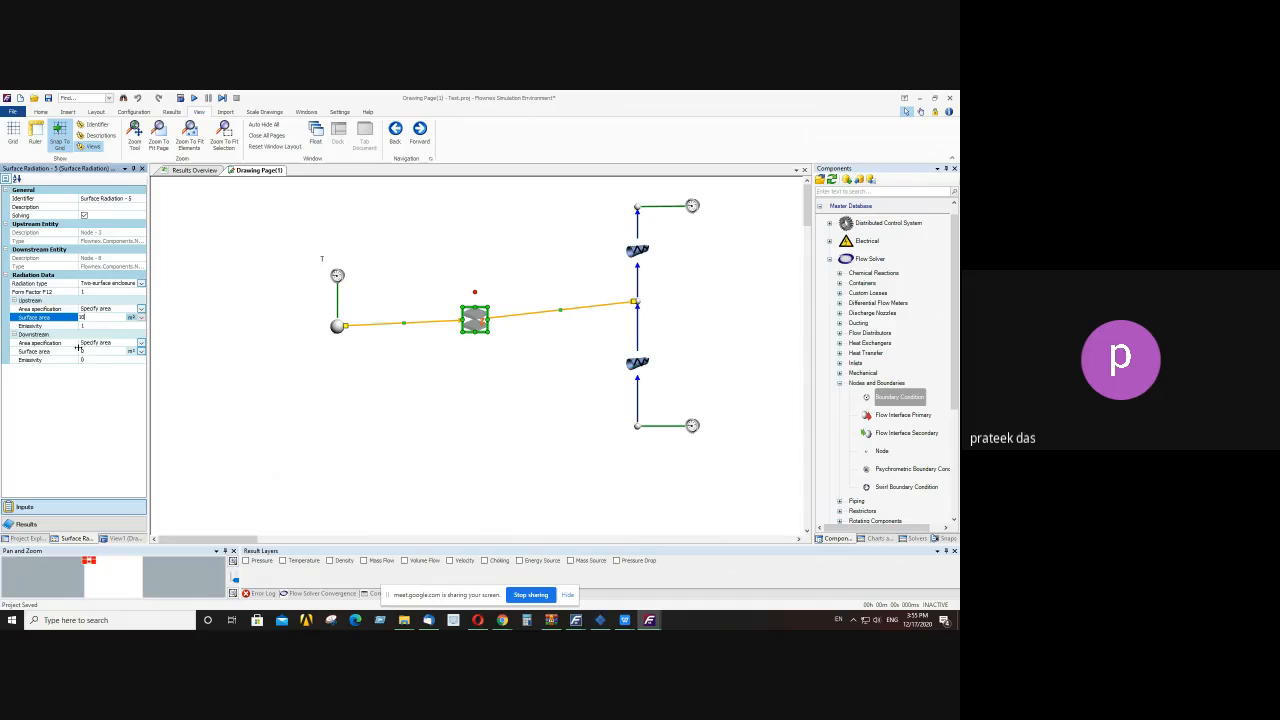
left_click(96, 352)
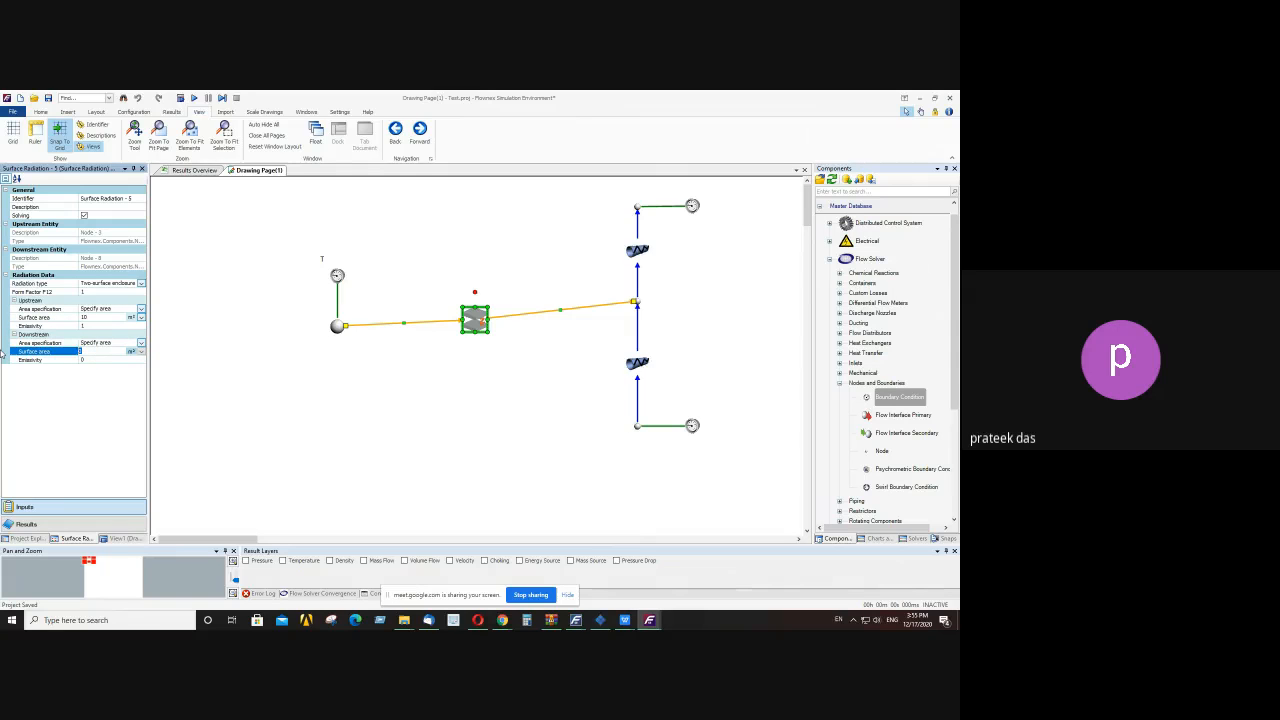
type("10")
left_click(91, 360)
type("1")
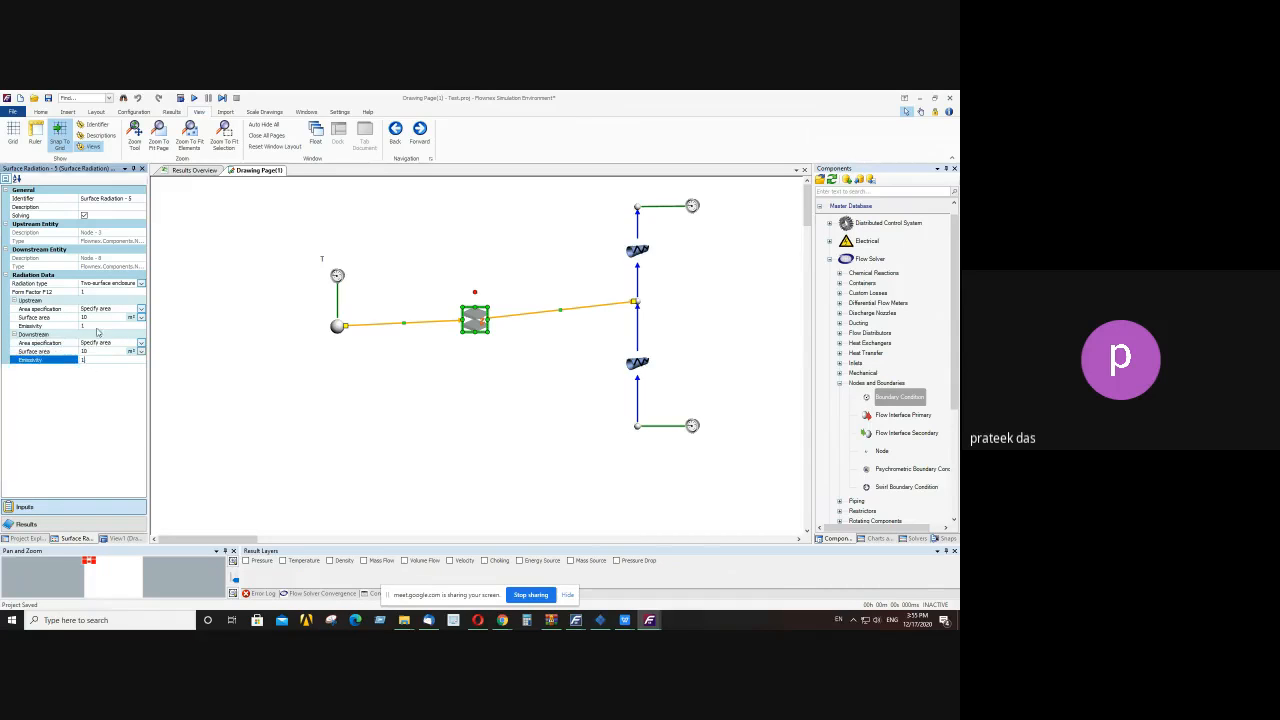
left_click(97, 326)
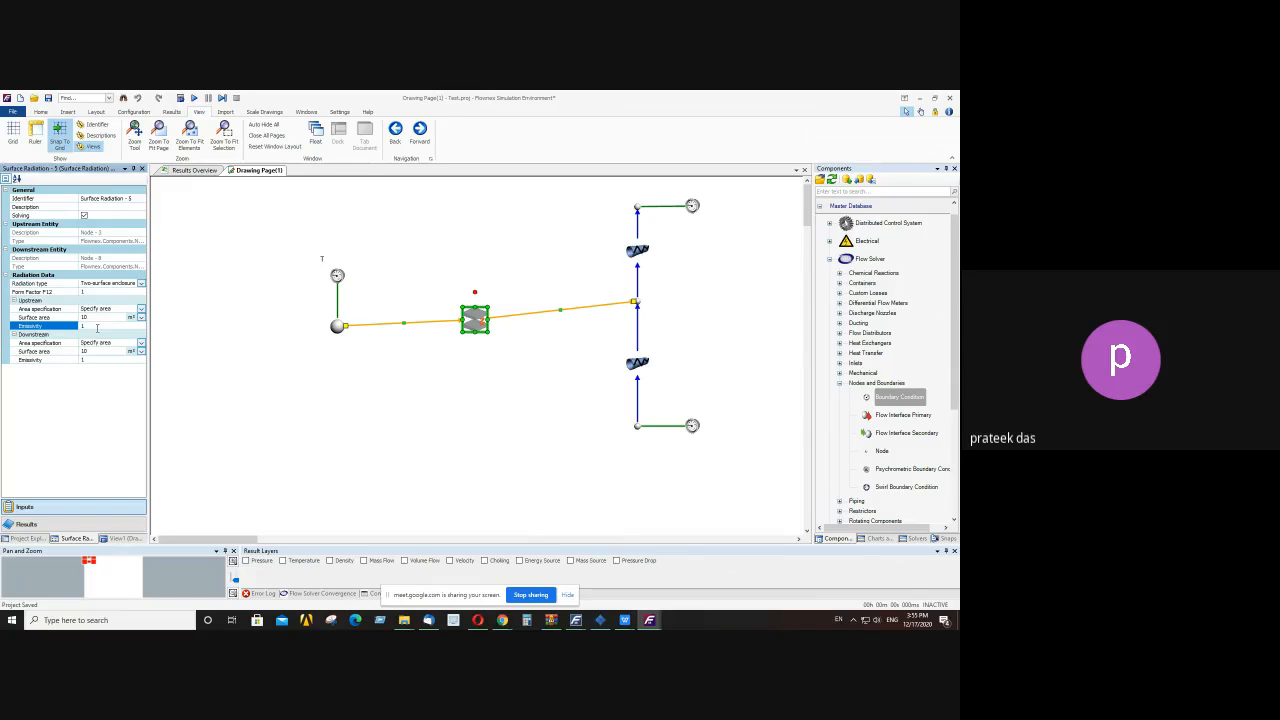
type("1")
left_click(100, 360)
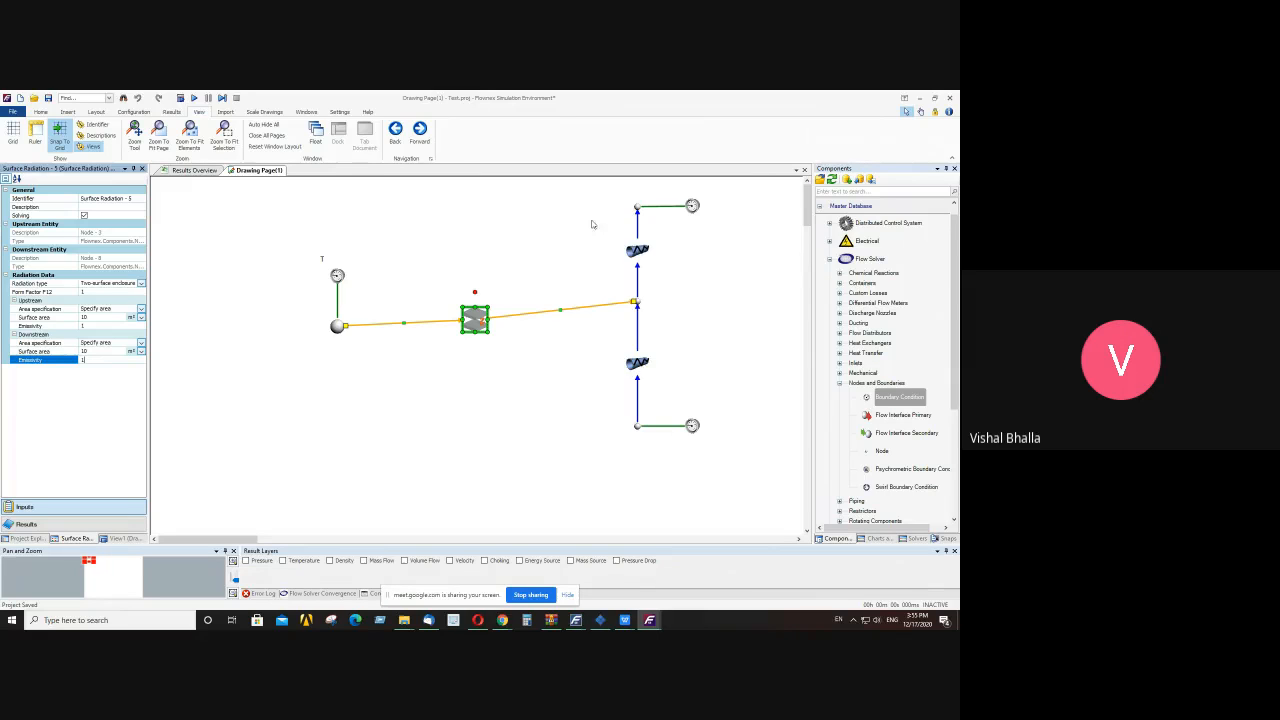
- Move the whole vertical flow line down so its middle node aligns with the Surface Radiation element
left_click_drag(595, 196, 763, 461)
key("Down")
key("Down")
key("Down")
key("Down")
key("Down")
left_click(717, 335)
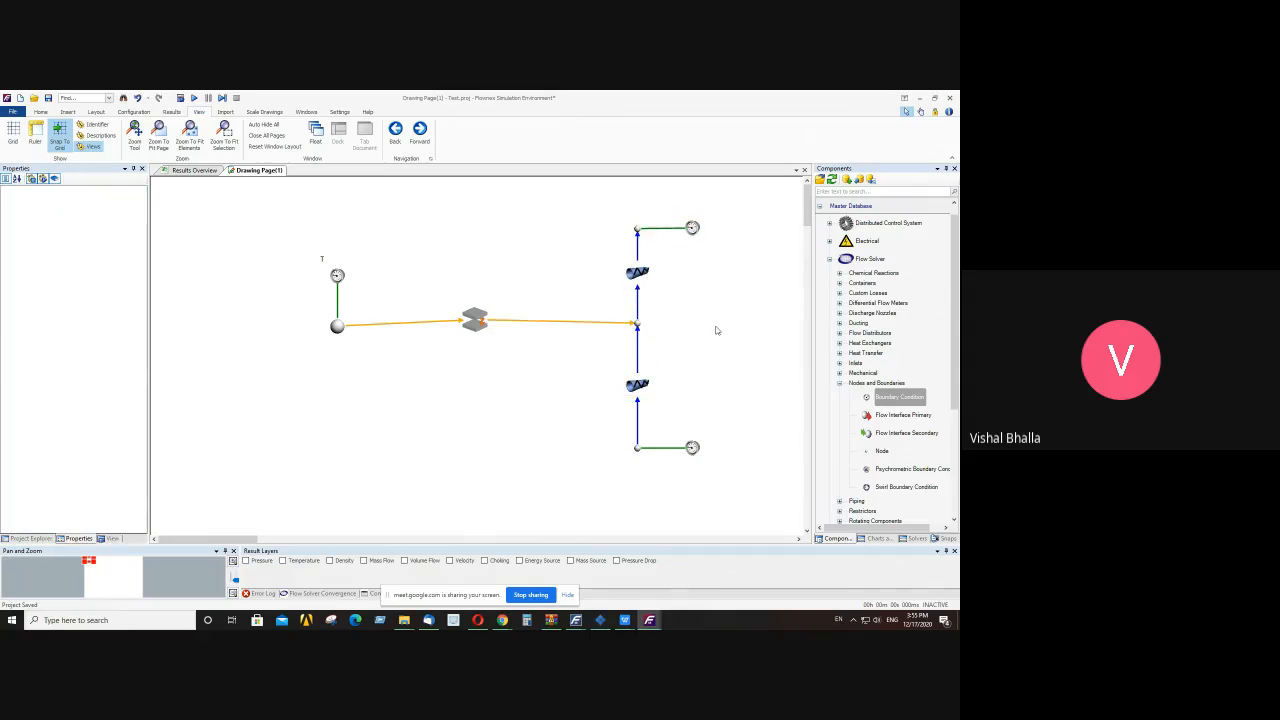
- Examine the lower Flow Resistance's flow admittance input and the available flow resistance behaviour options
left_click(640, 389)
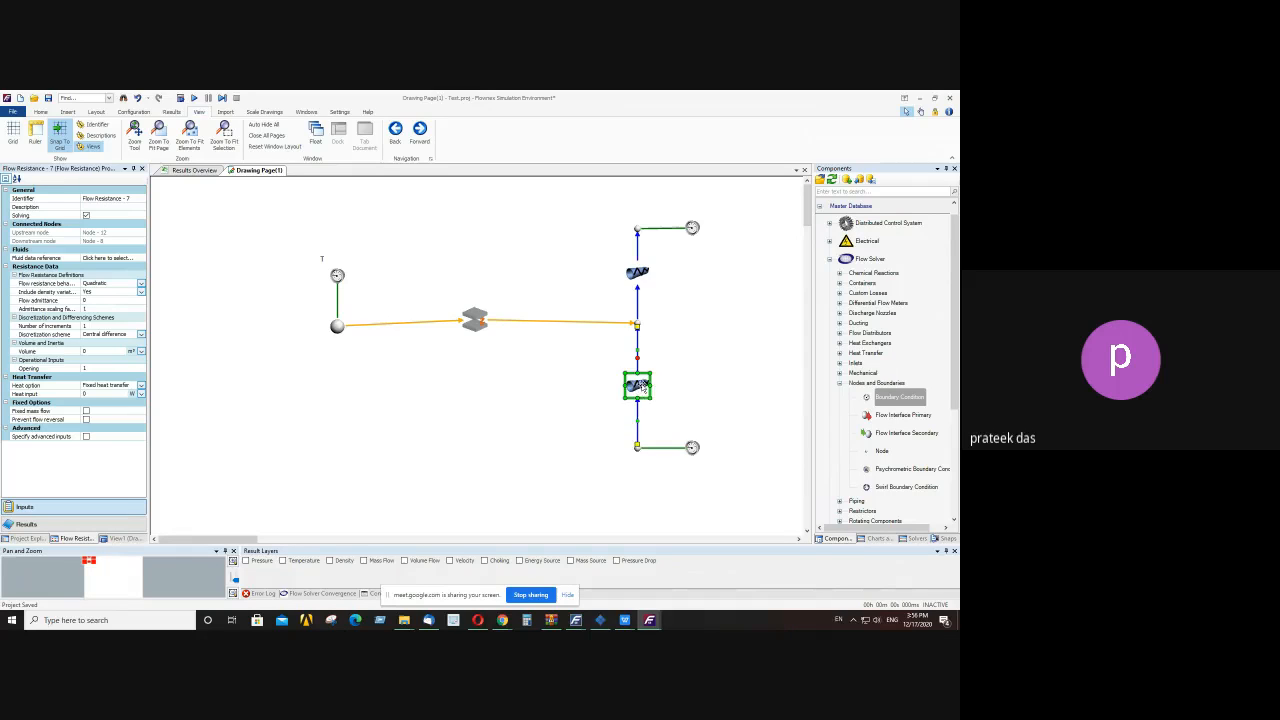
mouse_move(644, 386)
left_click_drag(100, 302, 58, 305)
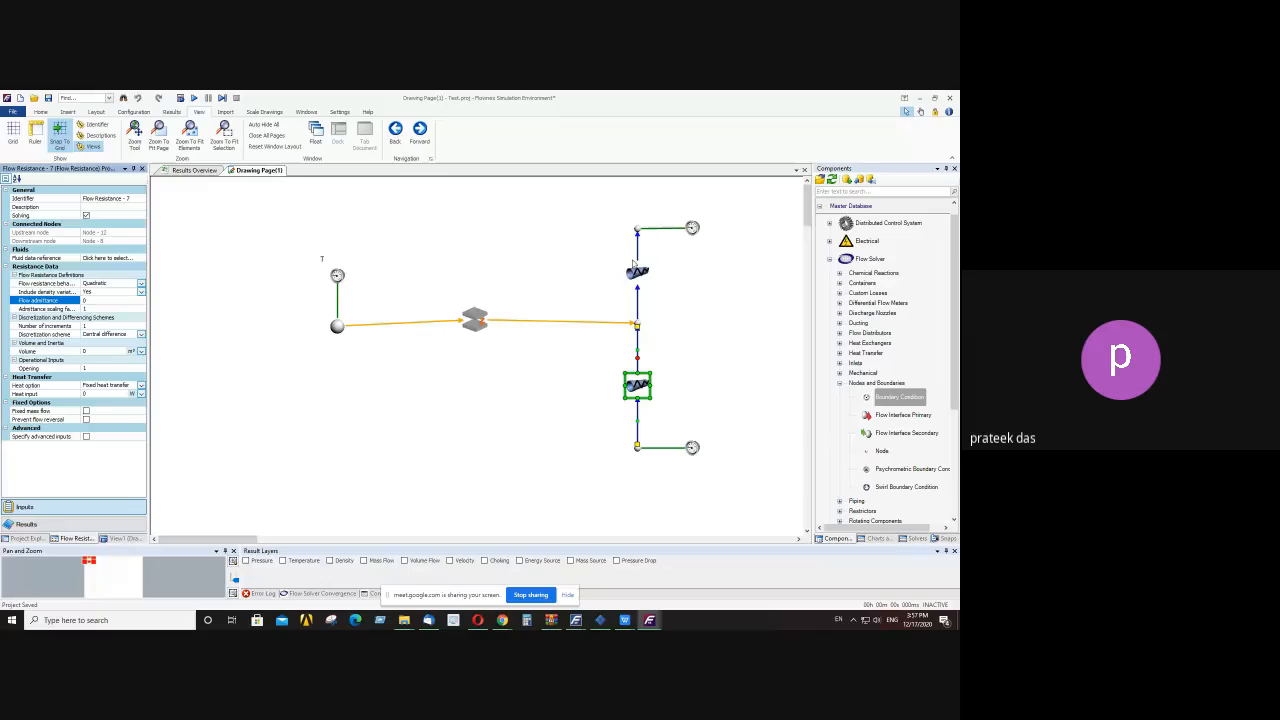
mouse_move(630, 274)
mouse_move(645, 392)
left_click(141, 284)
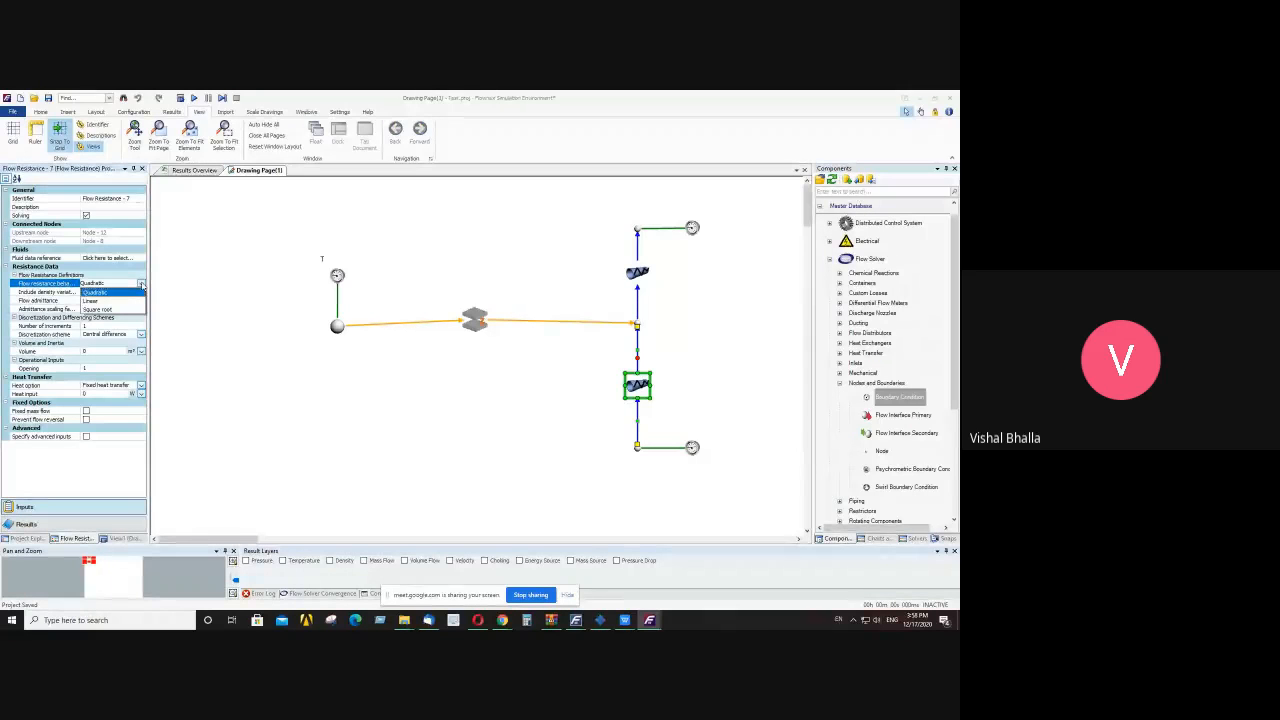
left_click(70, 285)
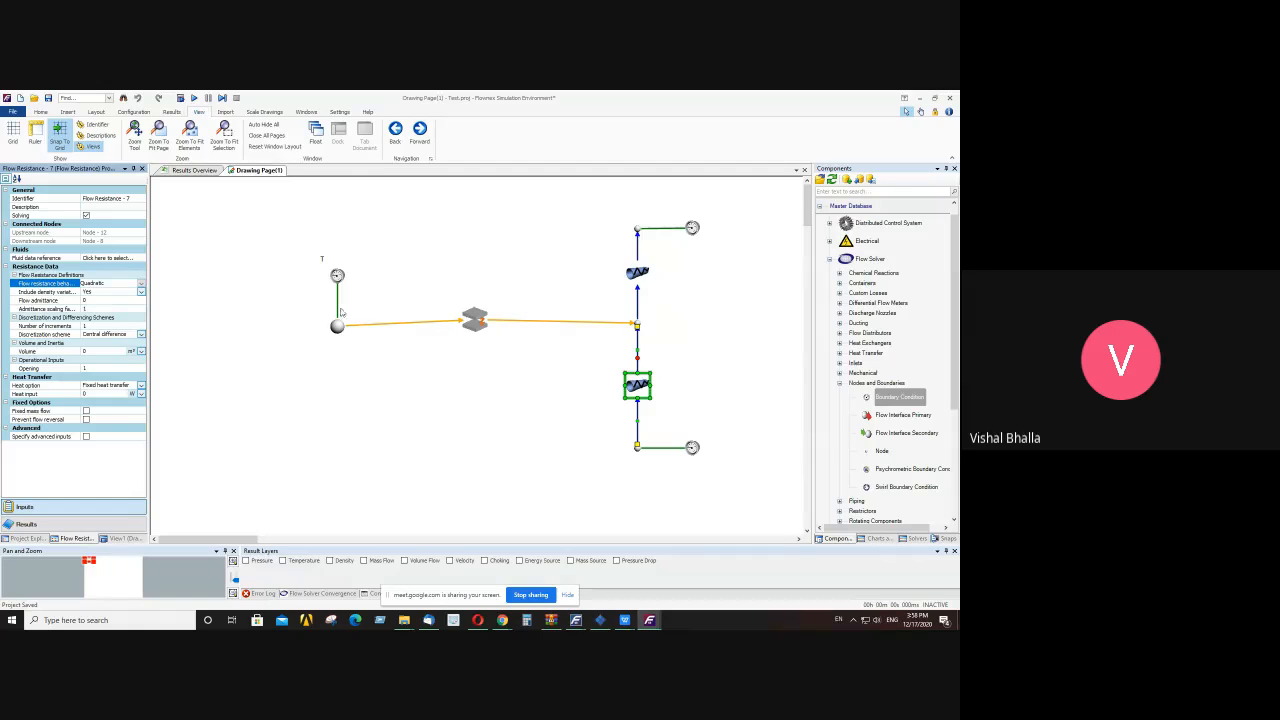
left_click(693, 289)
left_click(637, 388)
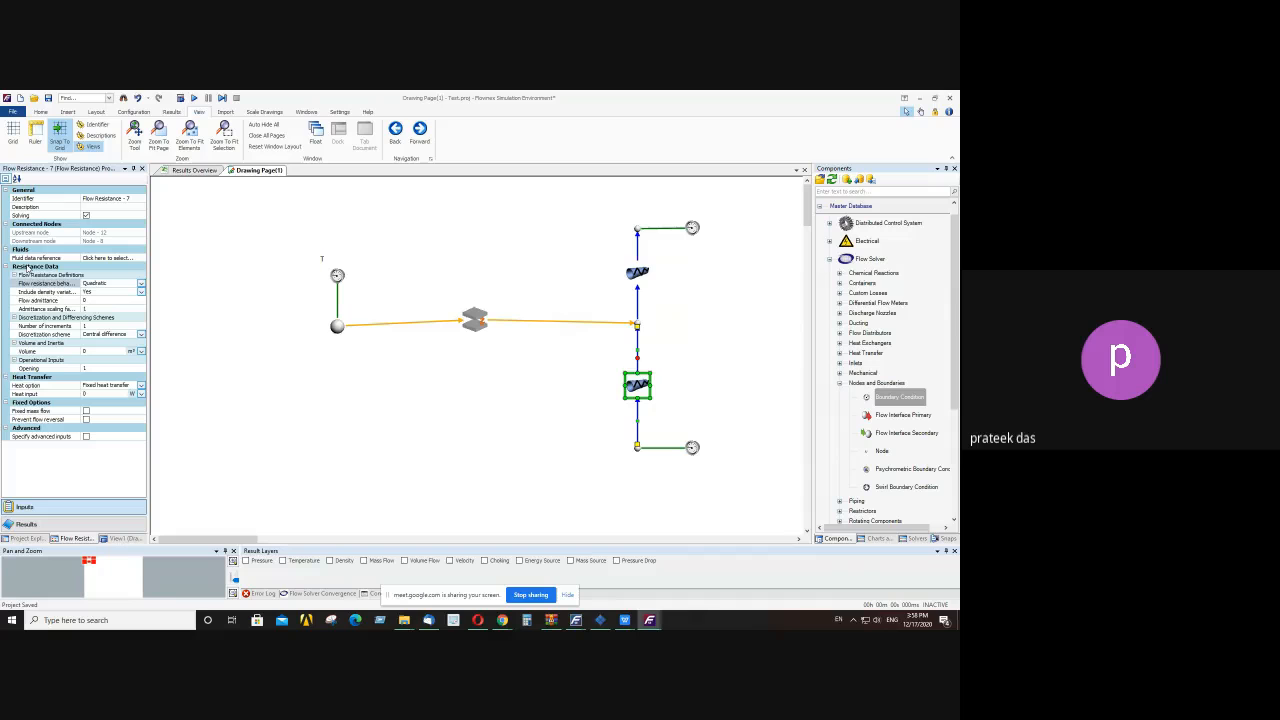
- In an enlarged properties window, set the lower Flow Resistance's flow admittance to 0.001 and its volume to 0.1 m³
double_click(640, 388)
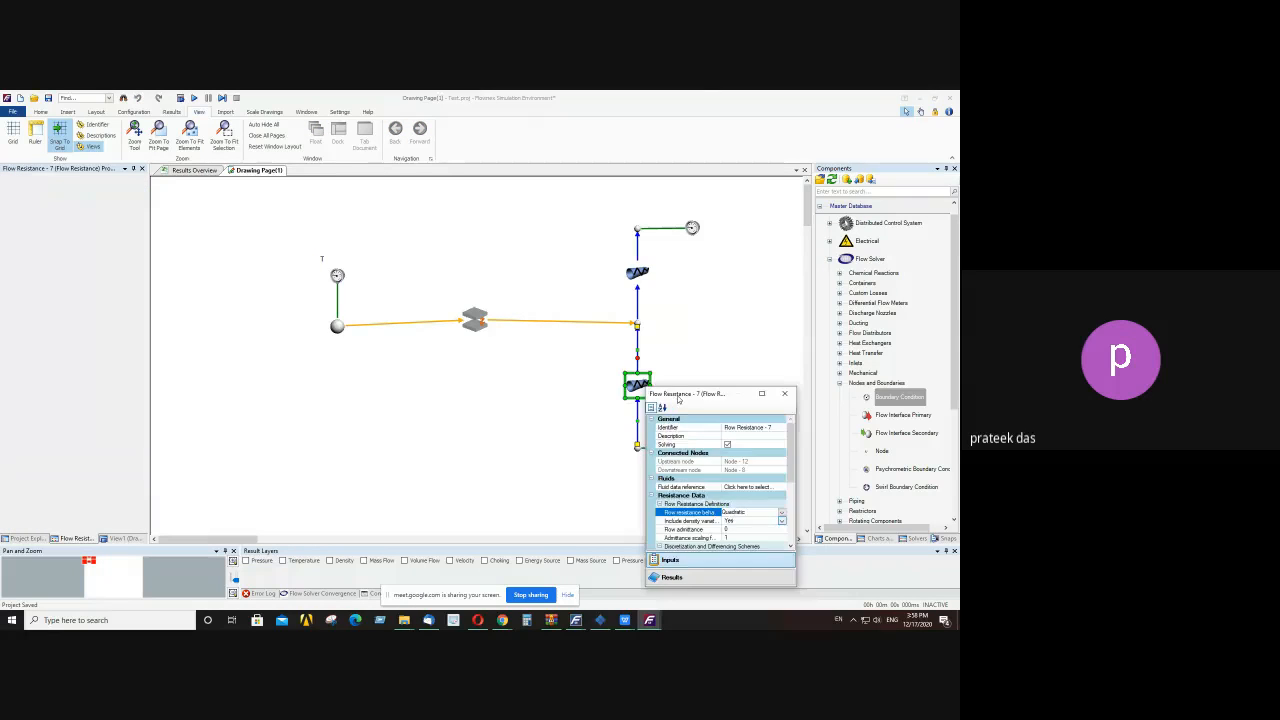
left_click_drag(676, 394, 90, 198)
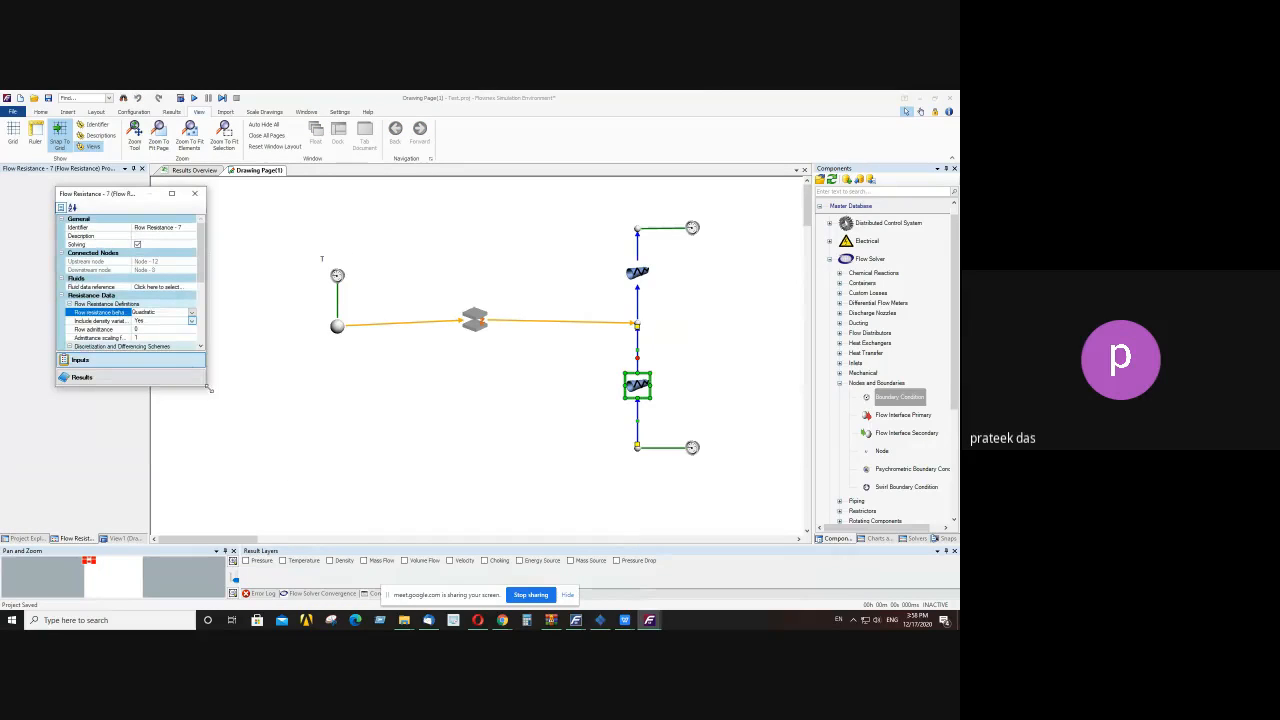
left_click_drag(210, 393, 338, 505)
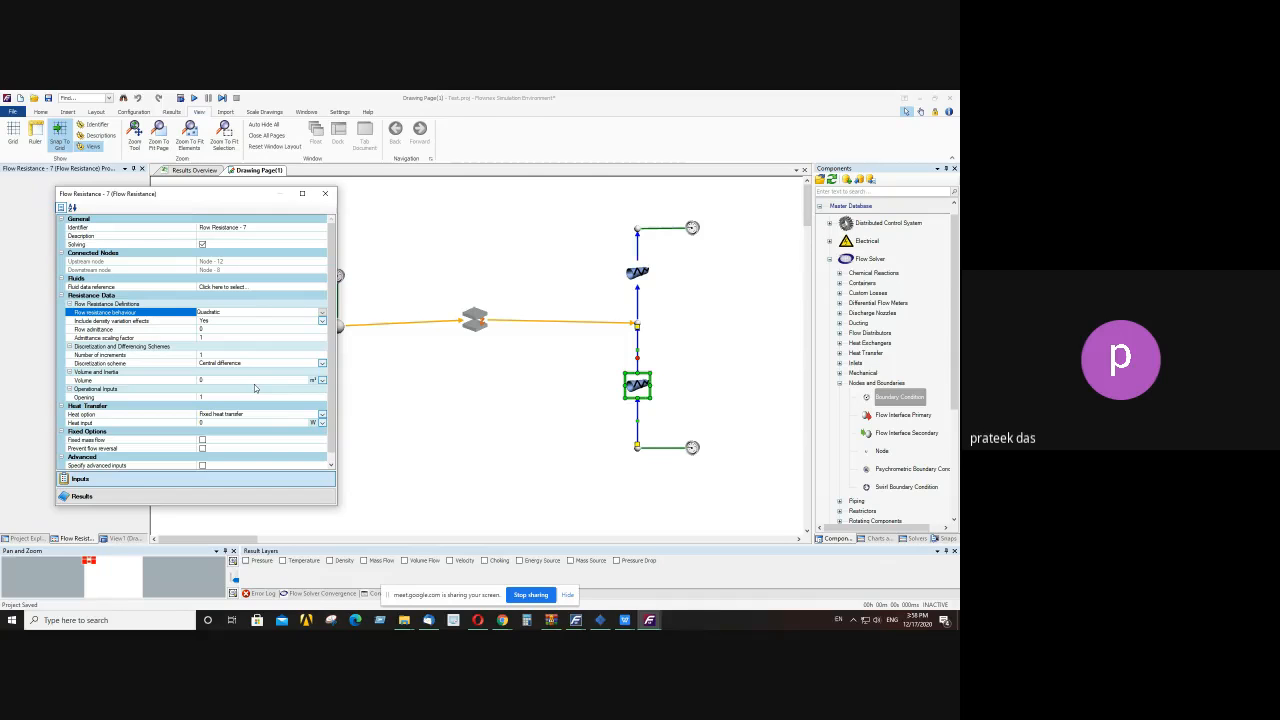
left_click(211, 331)
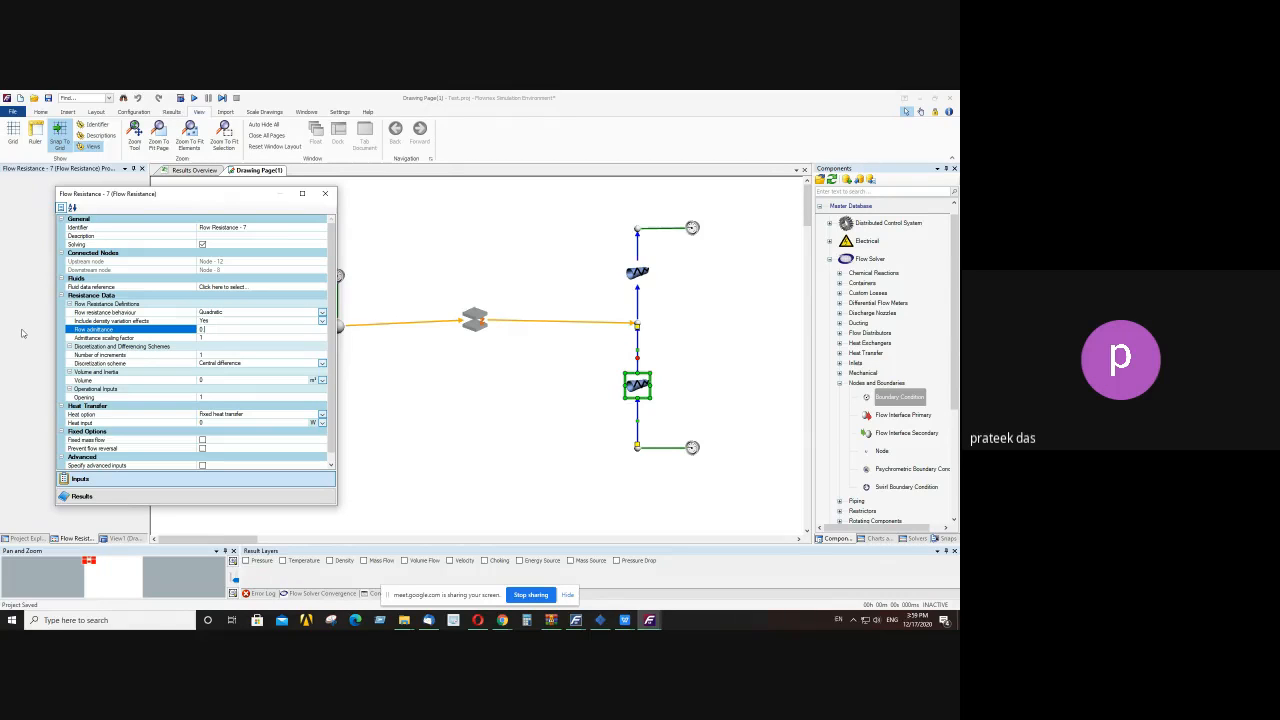
type("0.001")
left_click(210, 383)
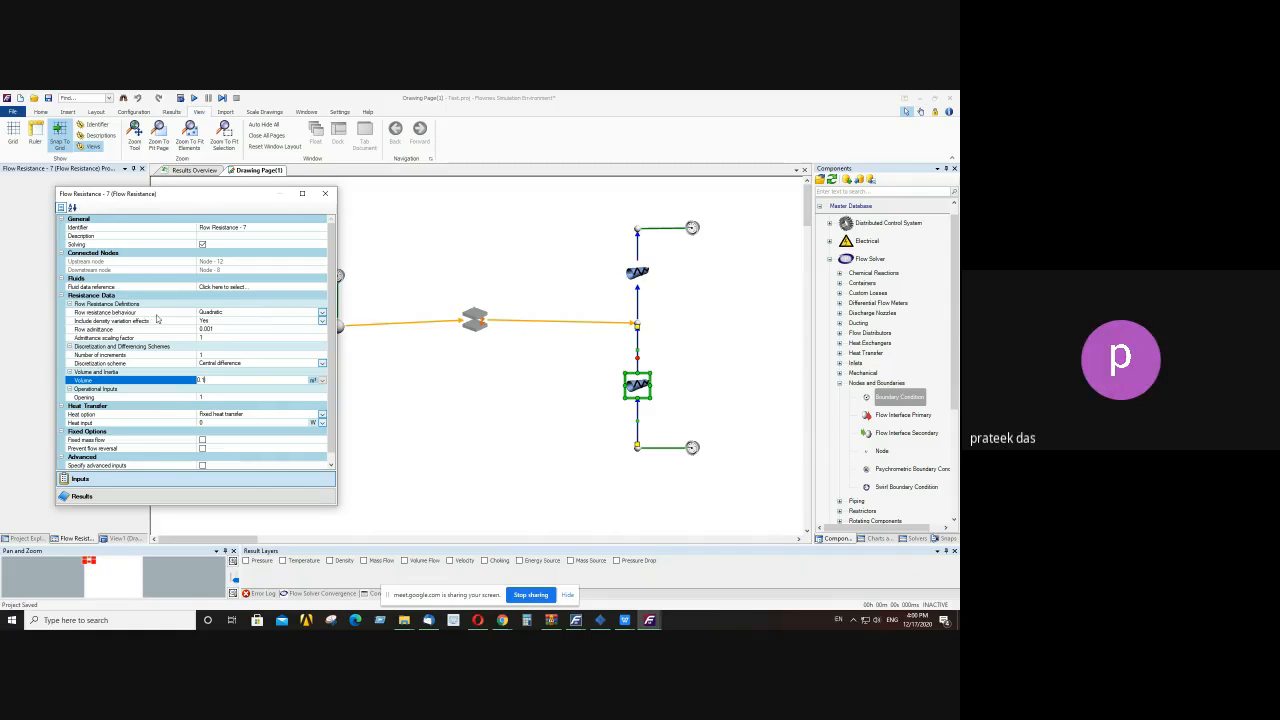
- Review the lower Flow Resistance's behaviour options, flow admittance and volume inputs
left_click(321, 314)
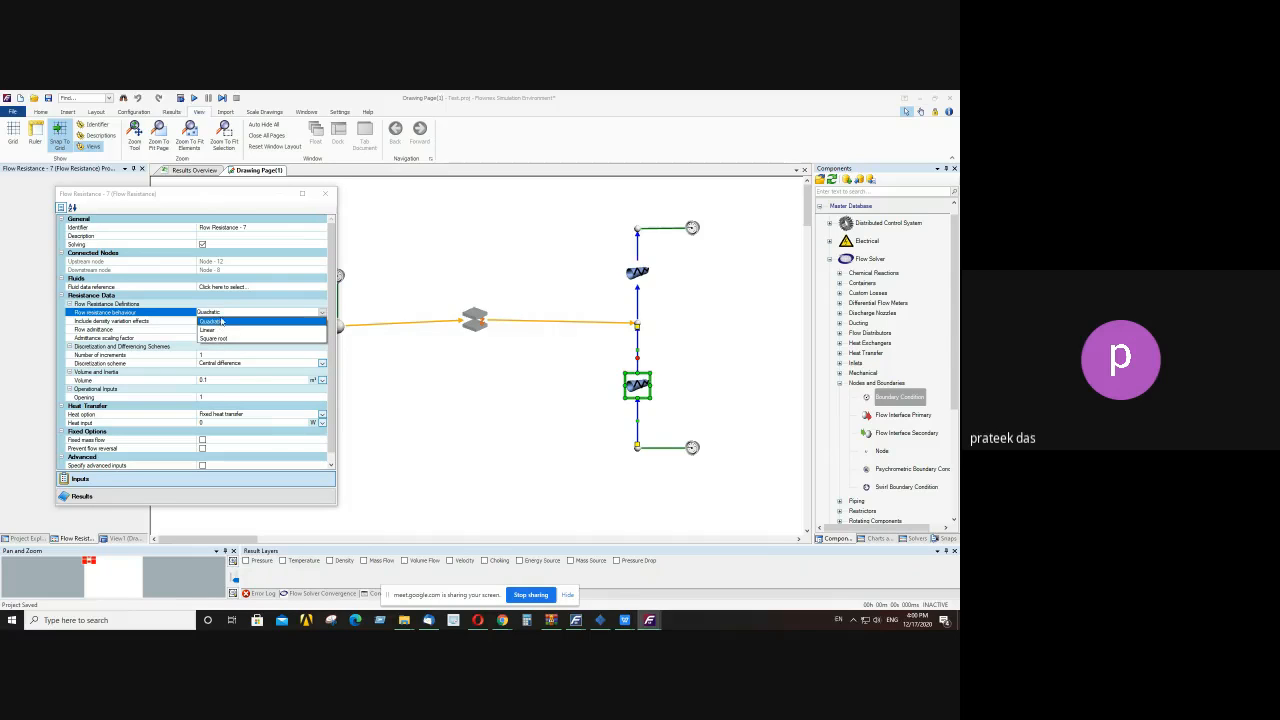
left_click(224, 312)
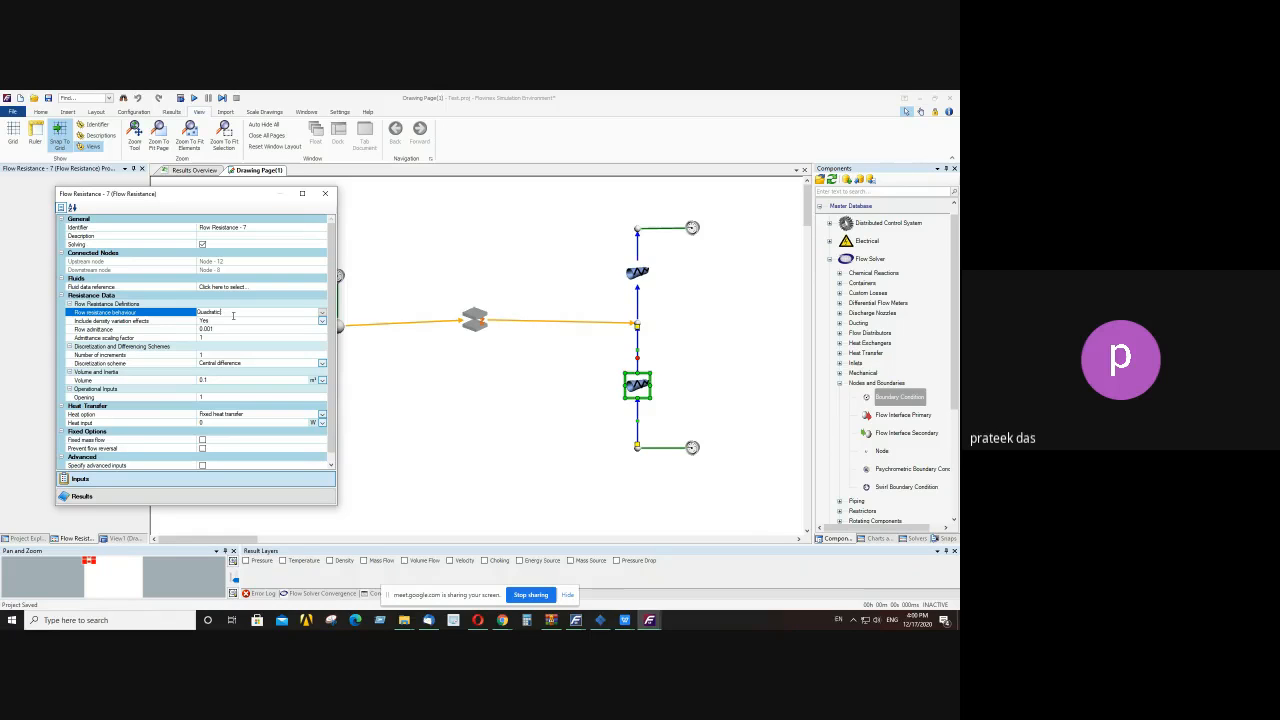
mouse_move(644, 388)
left_click(222, 329)
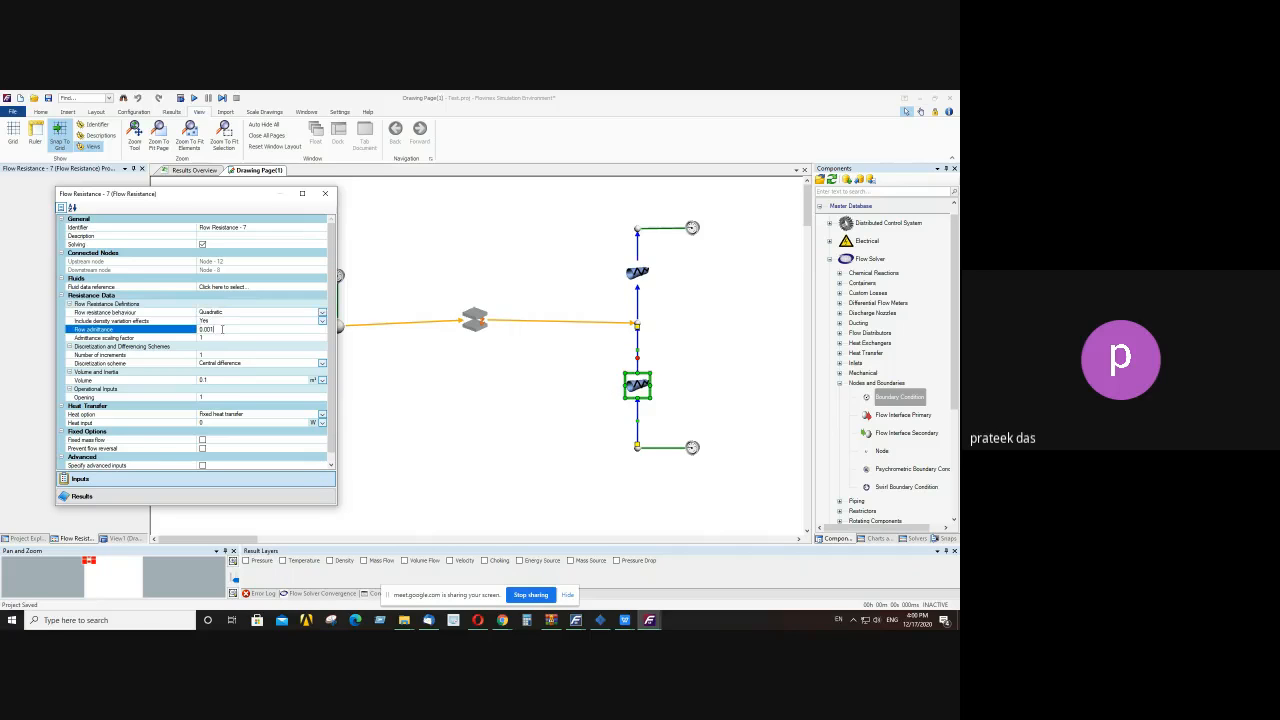
left_click(232, 380)
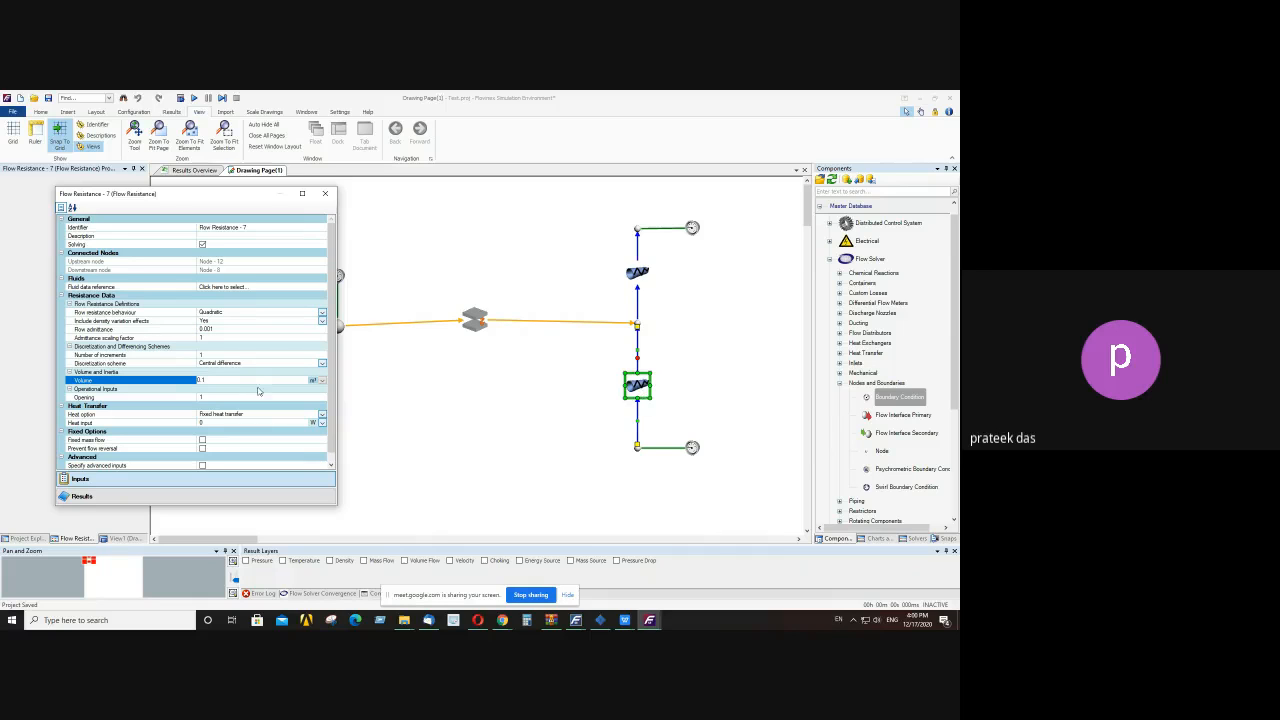
left_click_drag(229, 380, 159, 380)
left_click(242, 330)
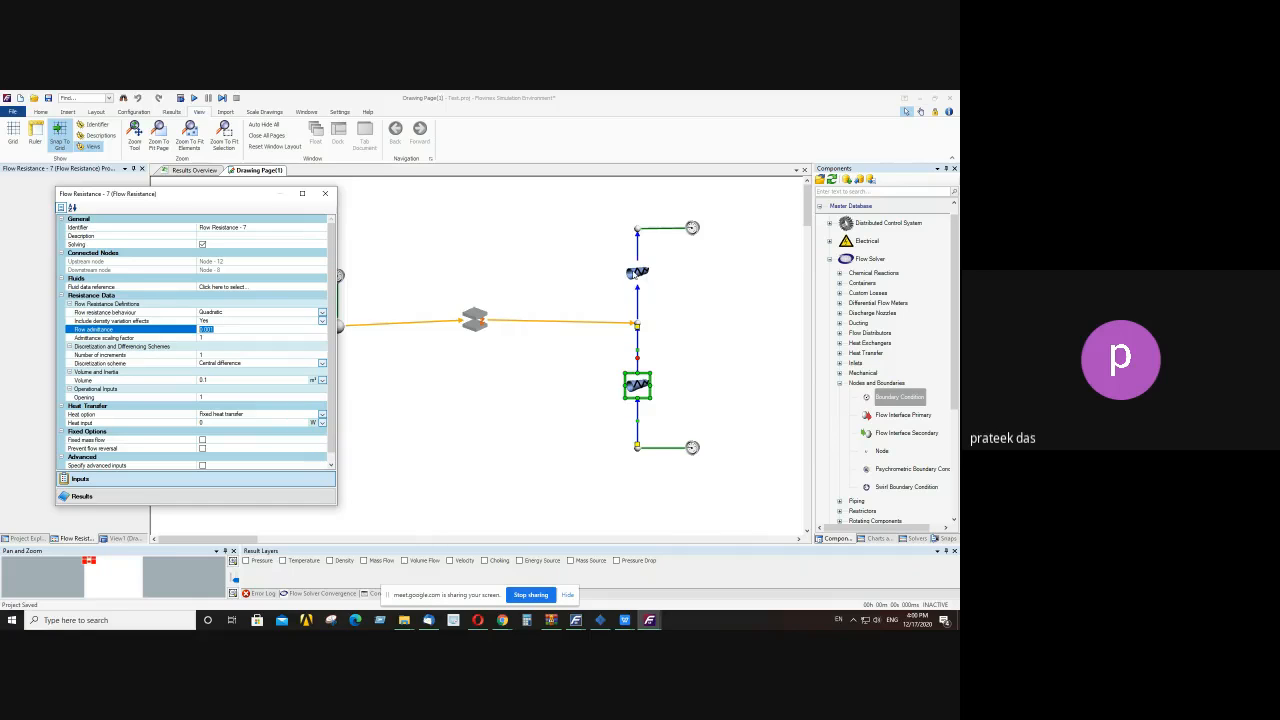
- In an enlarged properties window, set the upper Flow Resistance's flow admittance to 0.001 and its volume to 0.1 m³
mouse_move(634, 274)
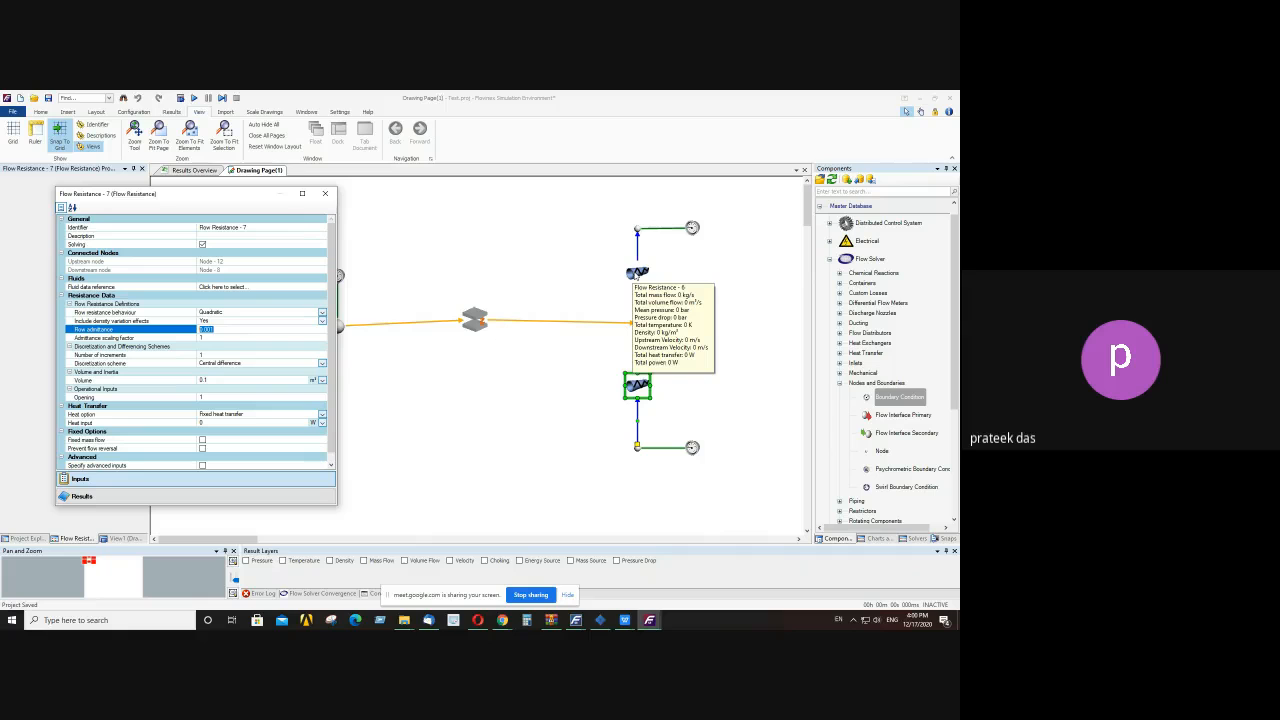
left_click(634, 274)
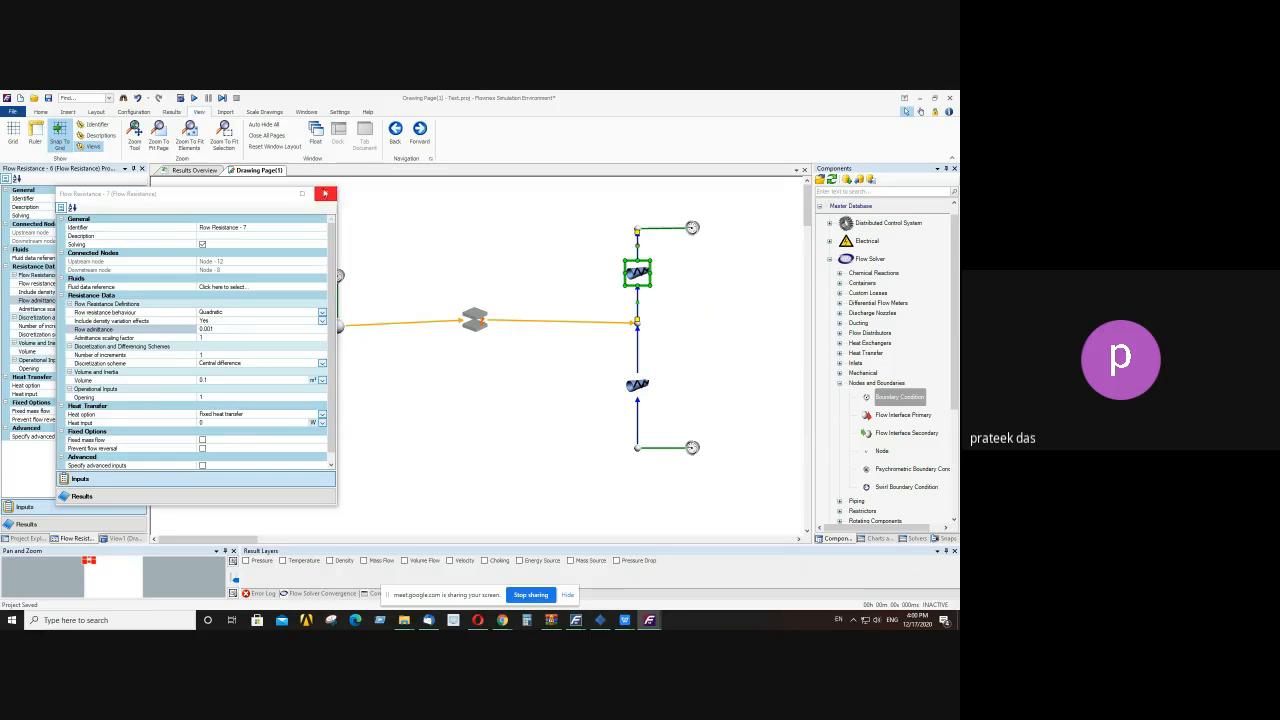
left_click(325, 193)
double_click(634, 272)
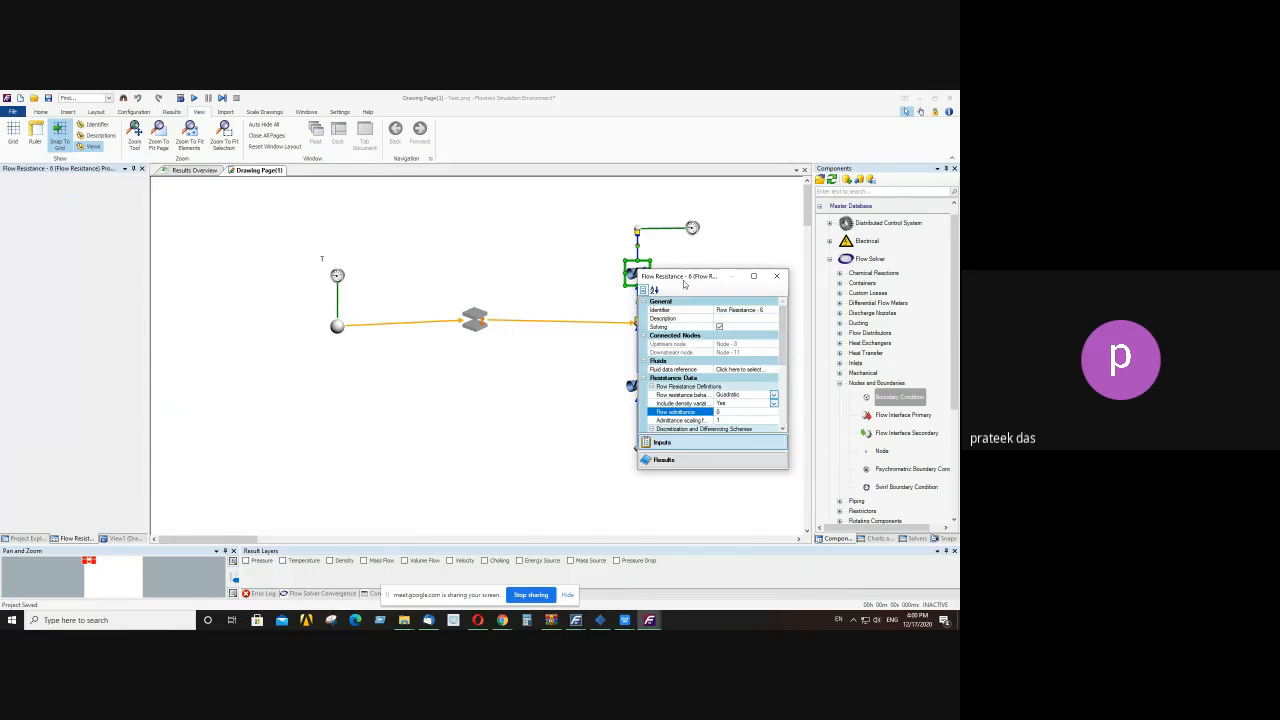
left_click_drag(686, 280, 196, 207)
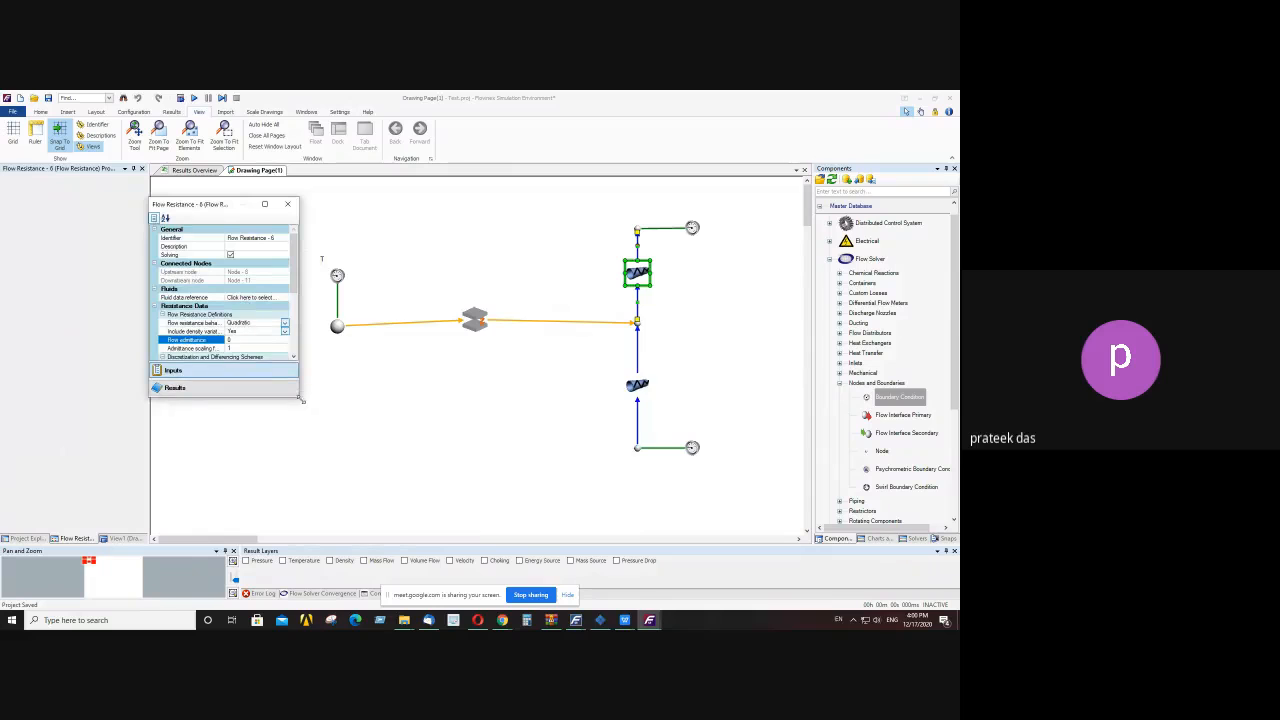
left_click_drag(302, 396, 435, 494)
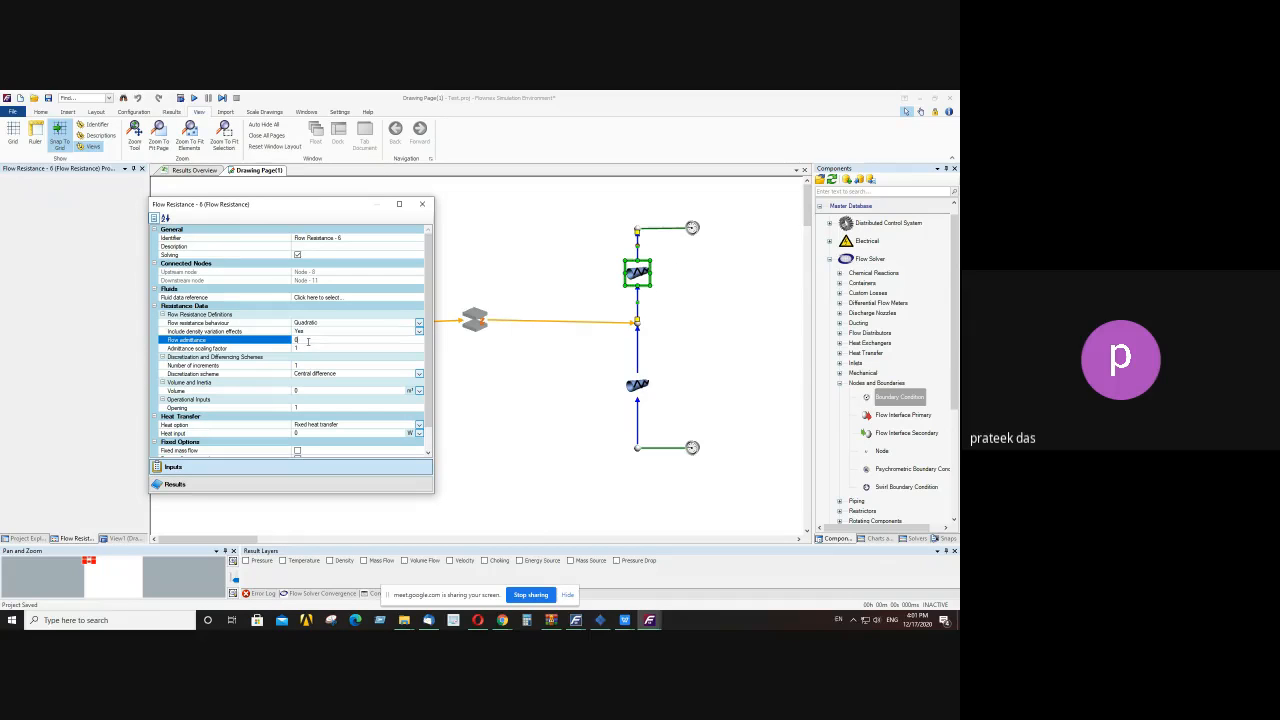
left_click(180, 340)
type("0.001")
left_click(304, 391)
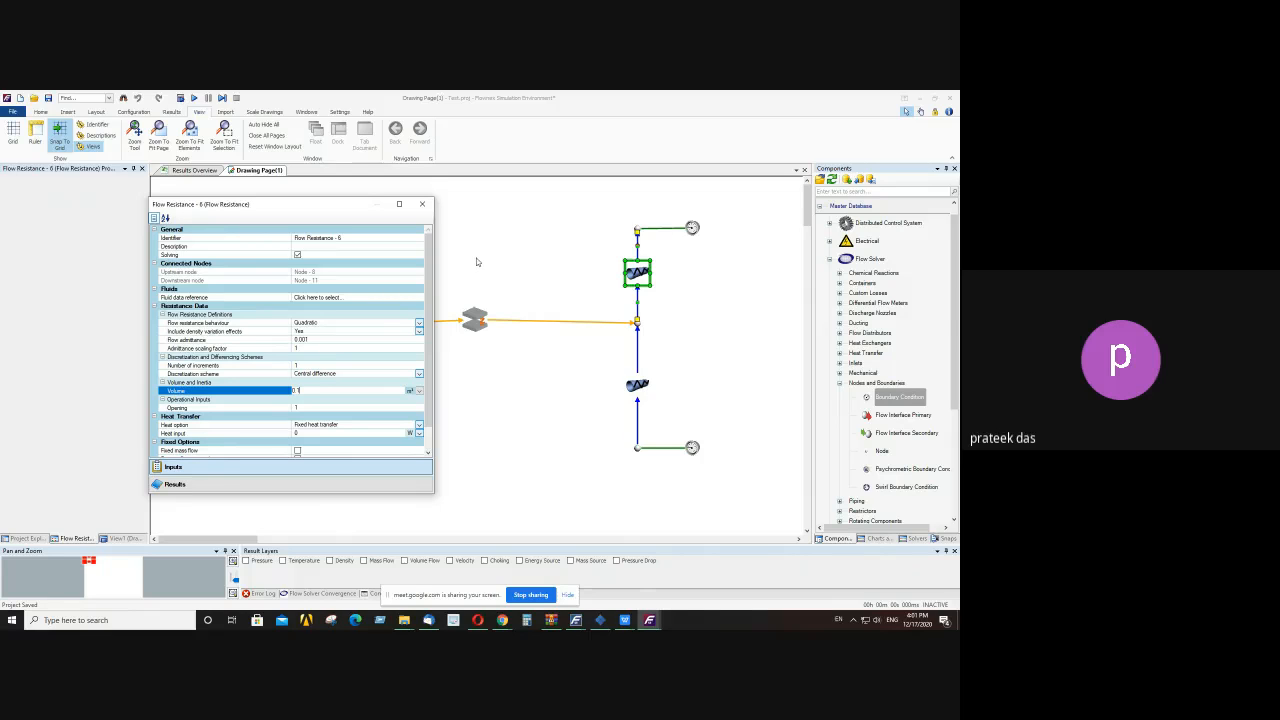
left_click(422, 205)
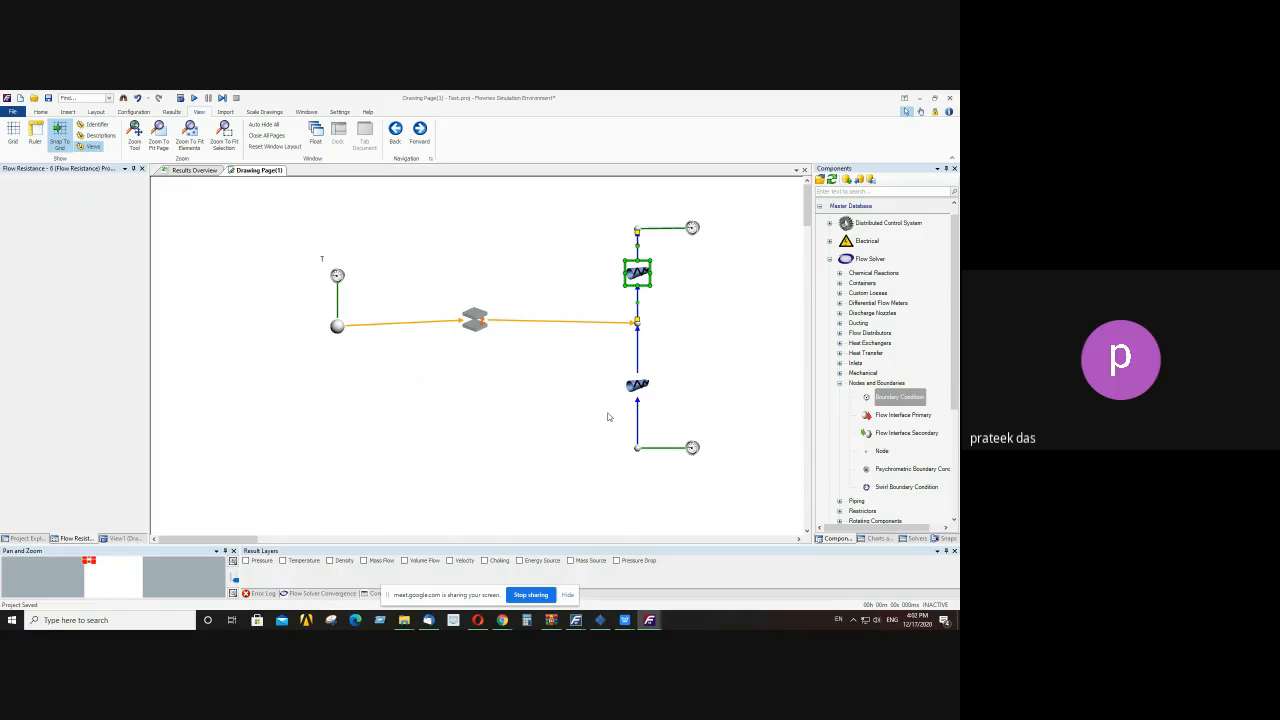
- Compare the flow admittance and volume inputs of the lower and upper Flow Resistances
left_click(636, 386)
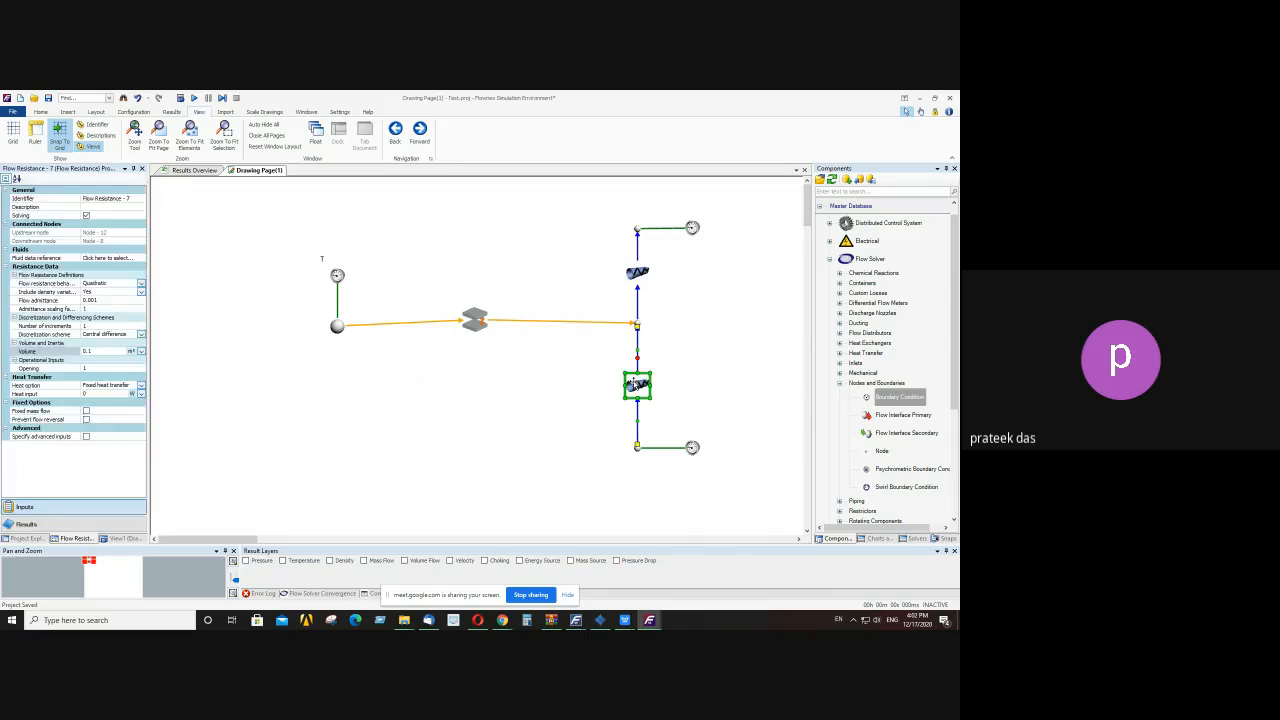
left_click(636, 274)
mouse_move(634, 274)
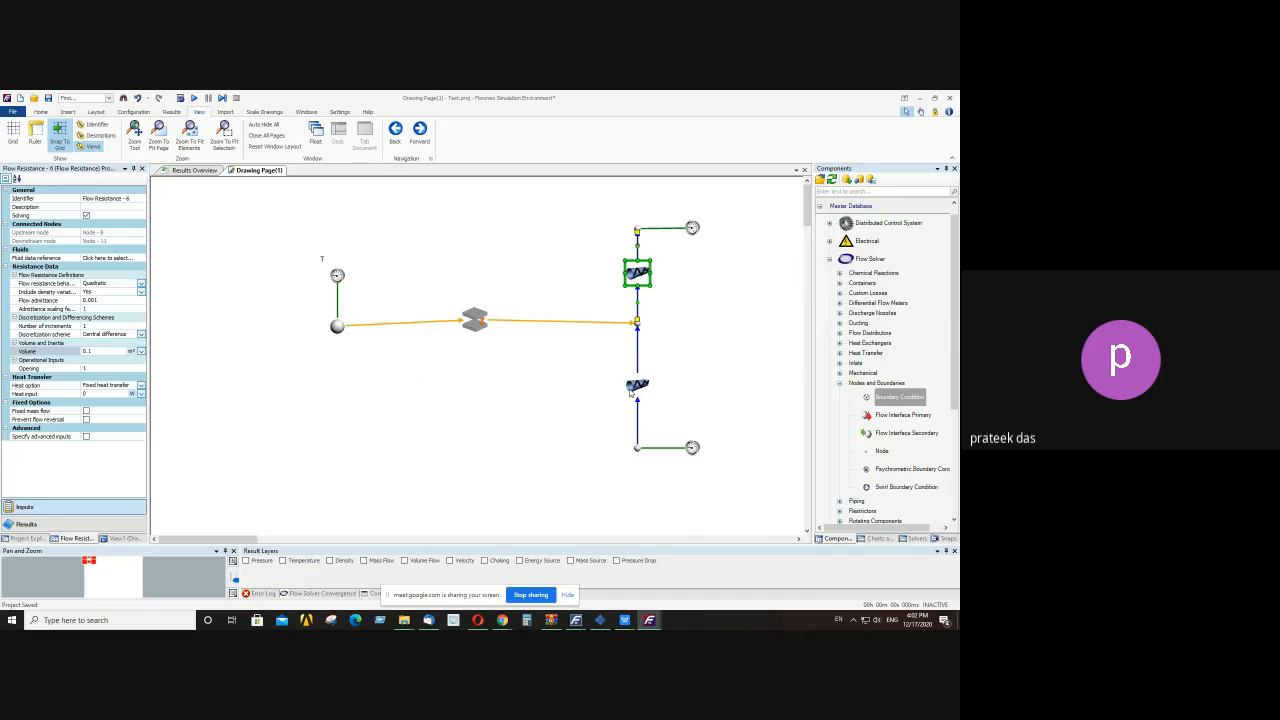
- Examine the fluid types and categories offered for Flow Circuit 1 in the upper Flow Resistance's fluid assignment, leaving without a selection
right_click(638, 276)
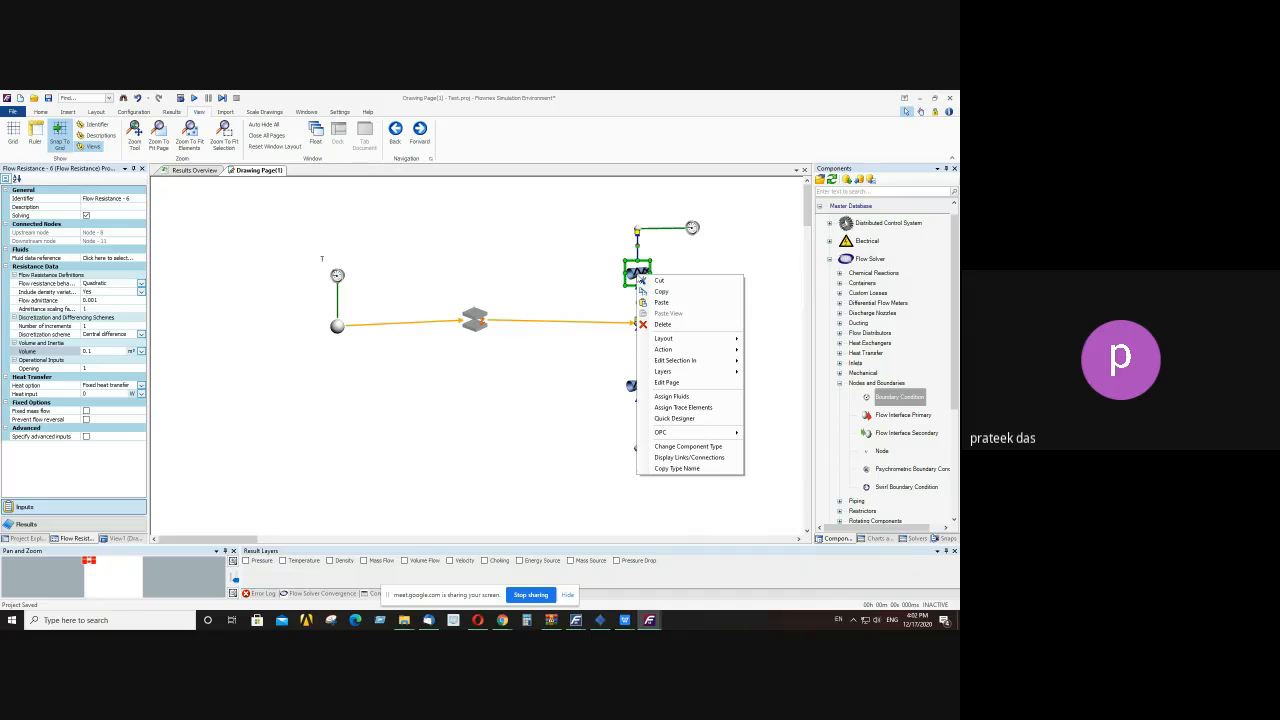
left_click(703, 397)
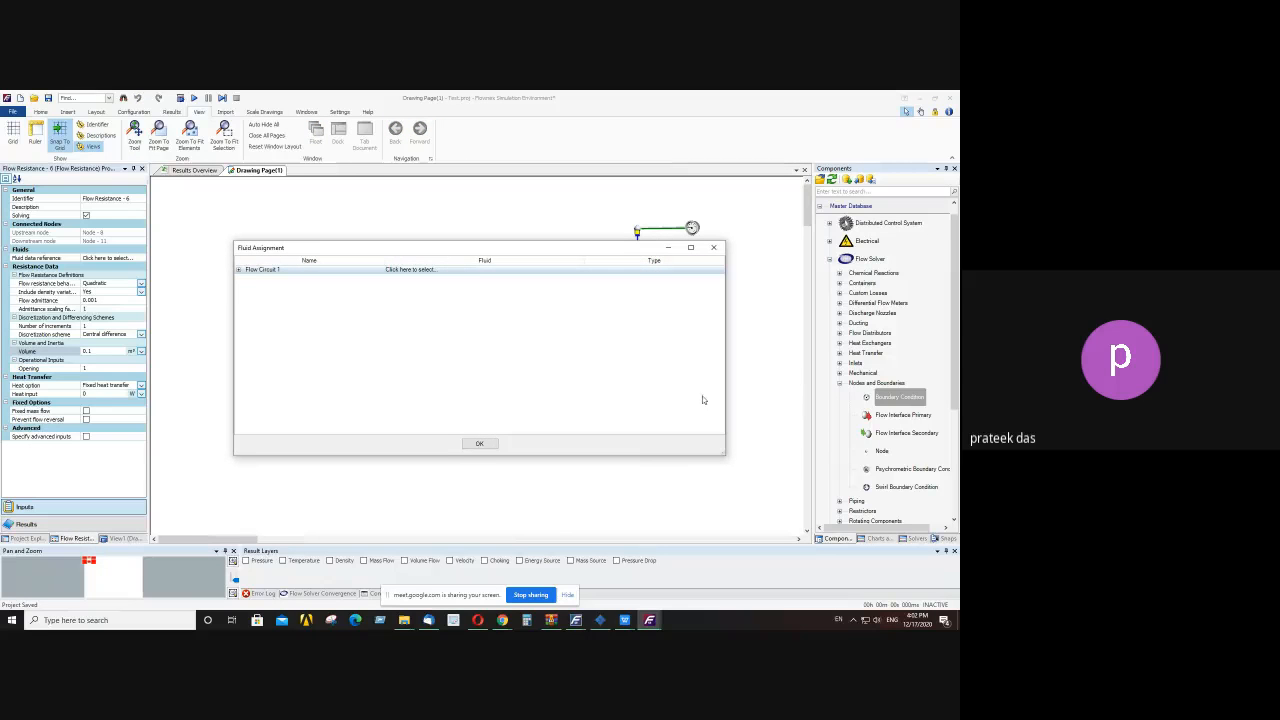
left_click_drag(483, 248, 349, 275)
left_click_drag(590, 482, 599, 501)
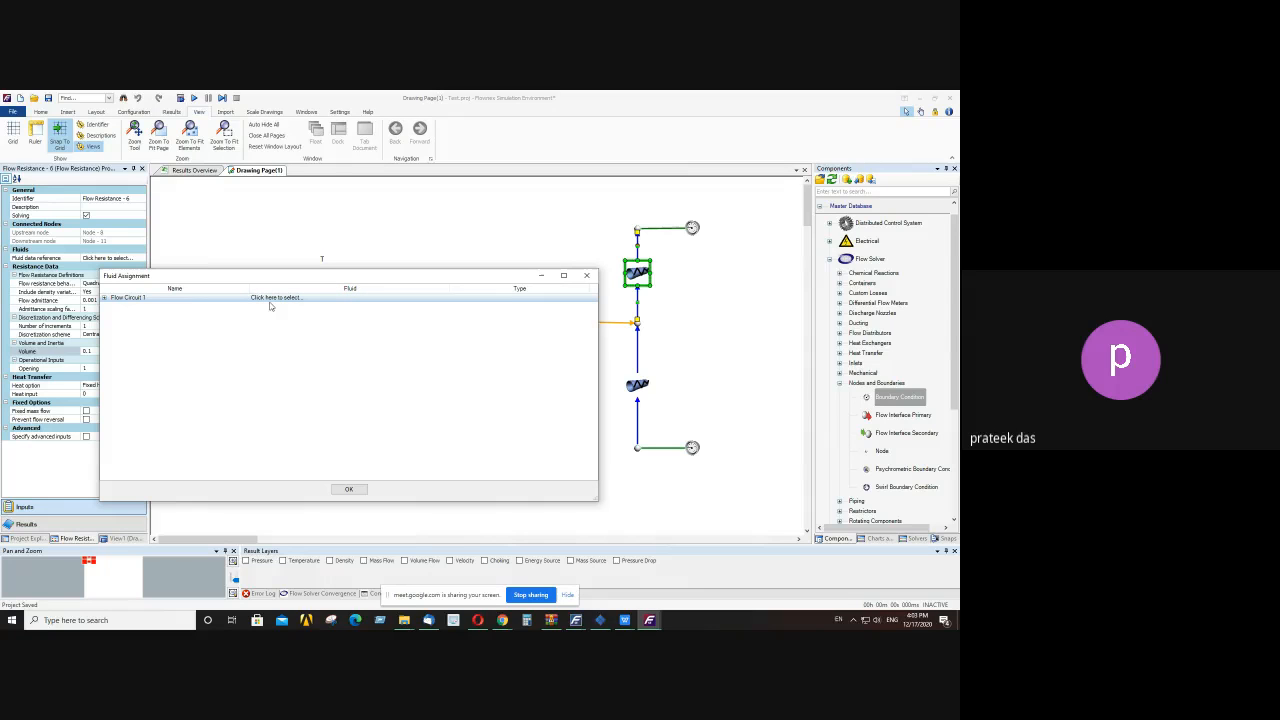
left_click(322, 298)
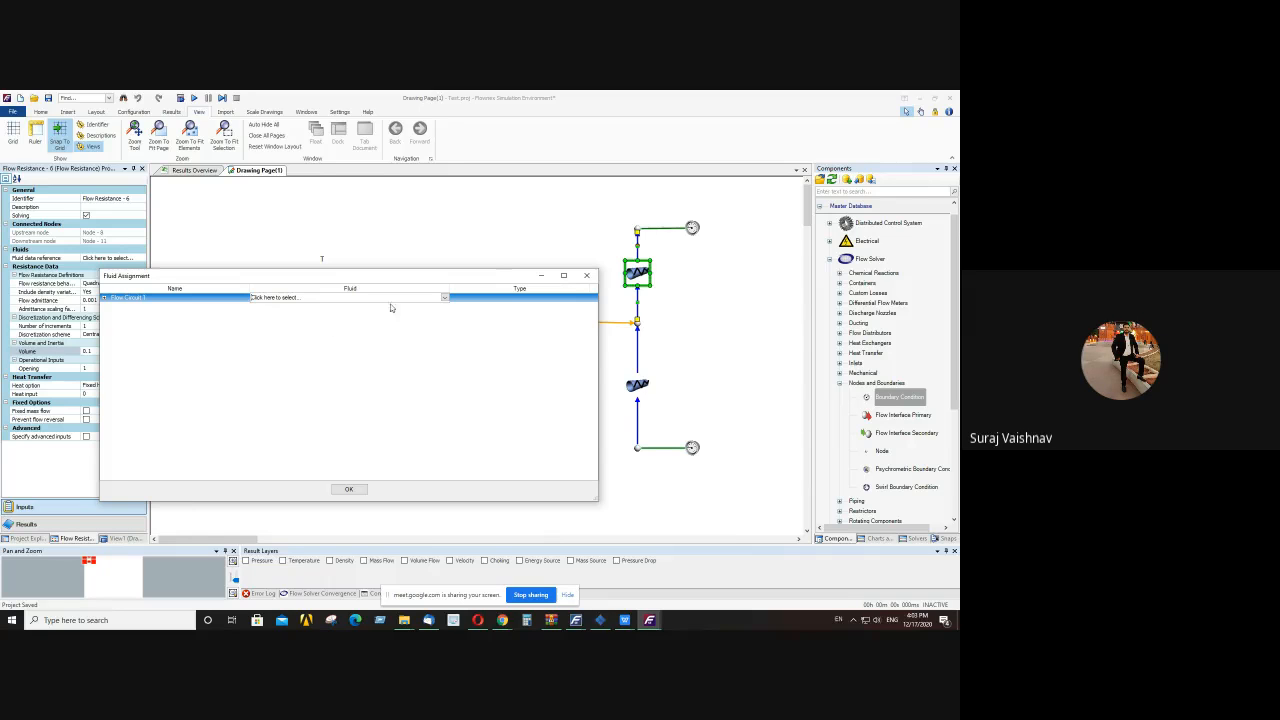
left_click(445, 298)
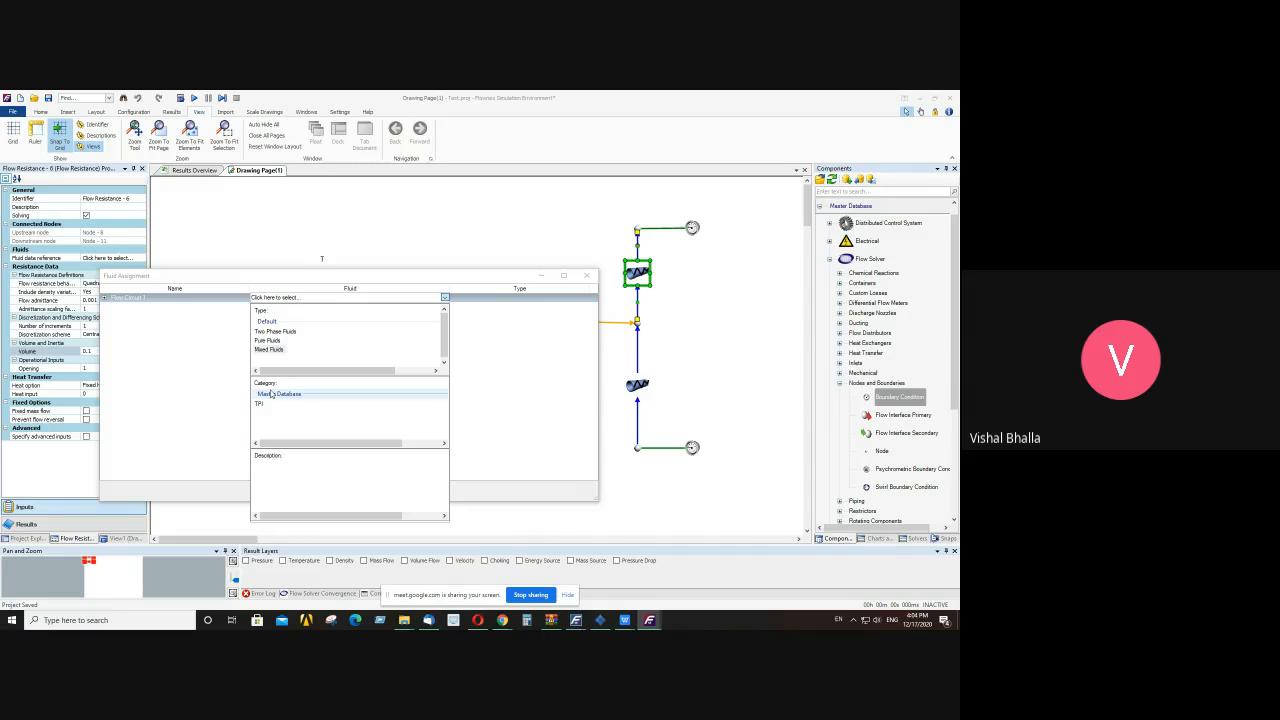
left_click(490, 332)
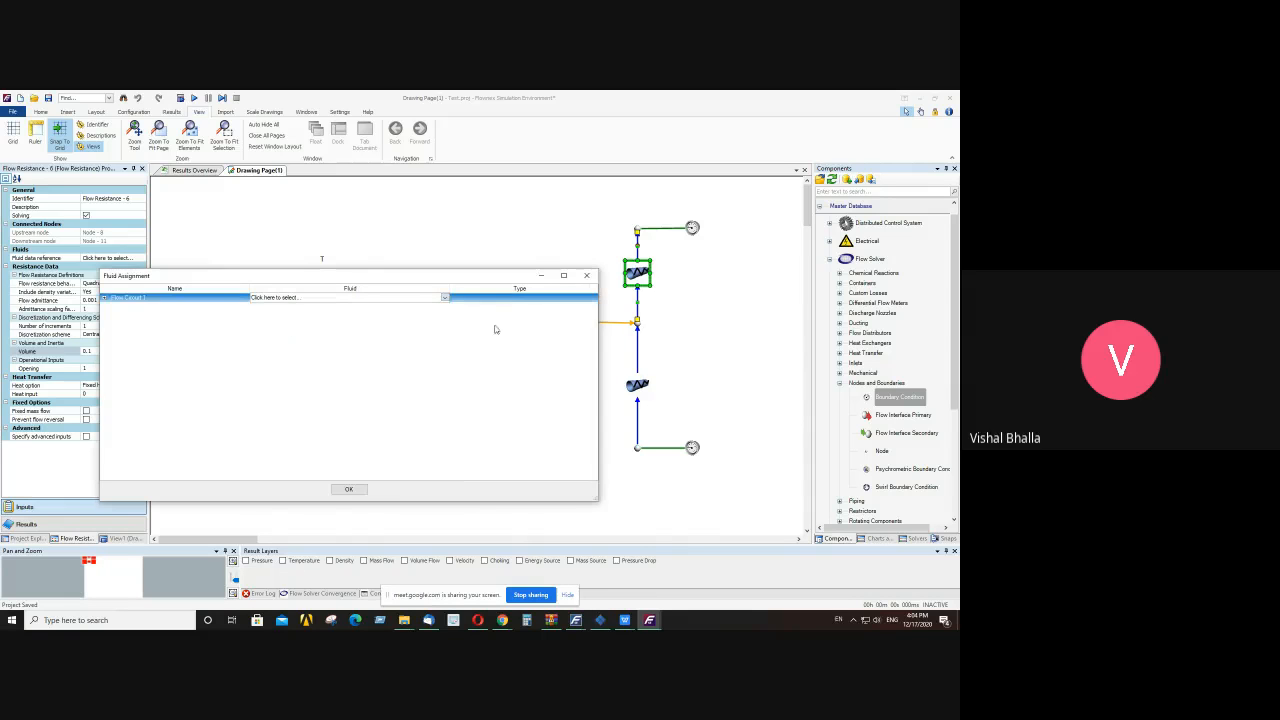
left_click(587, 276)
left_click(596, 262)
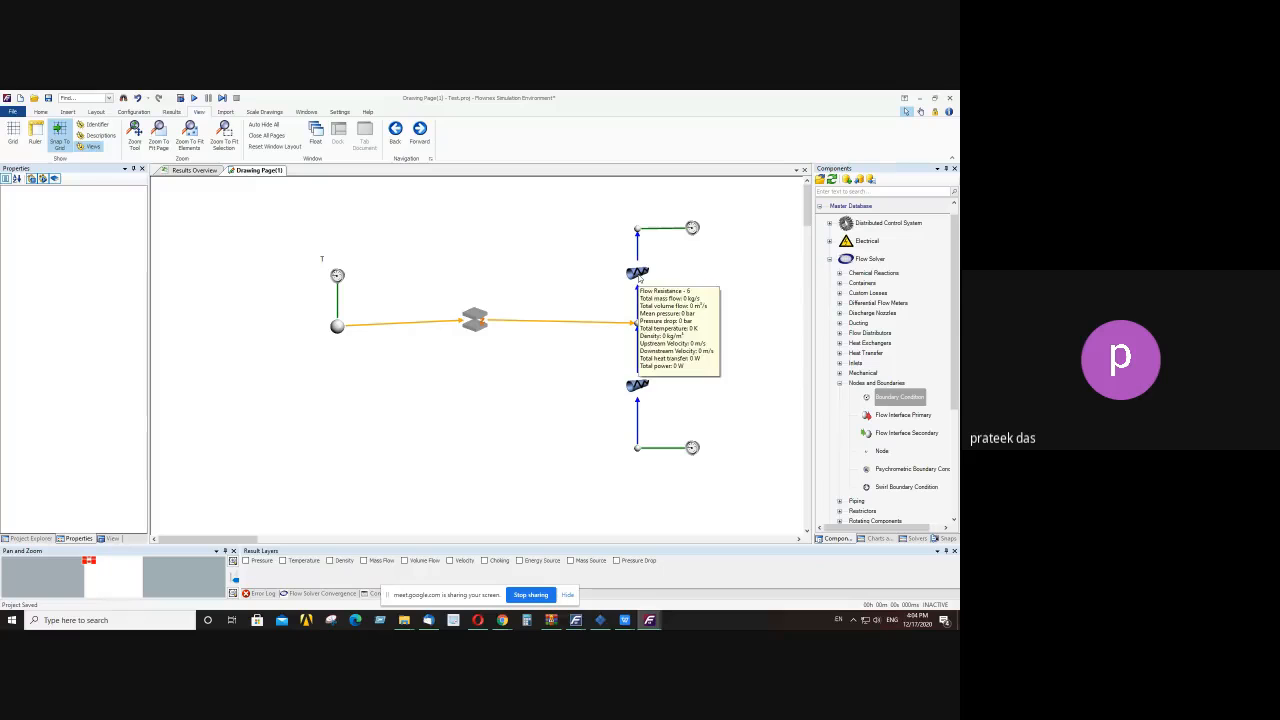
- Through the upper Flow Resistance's fluid assignment, select H2O - Water from the General category of Two Phase Fluids for Flow Circuit 1
left_click(639, 278)
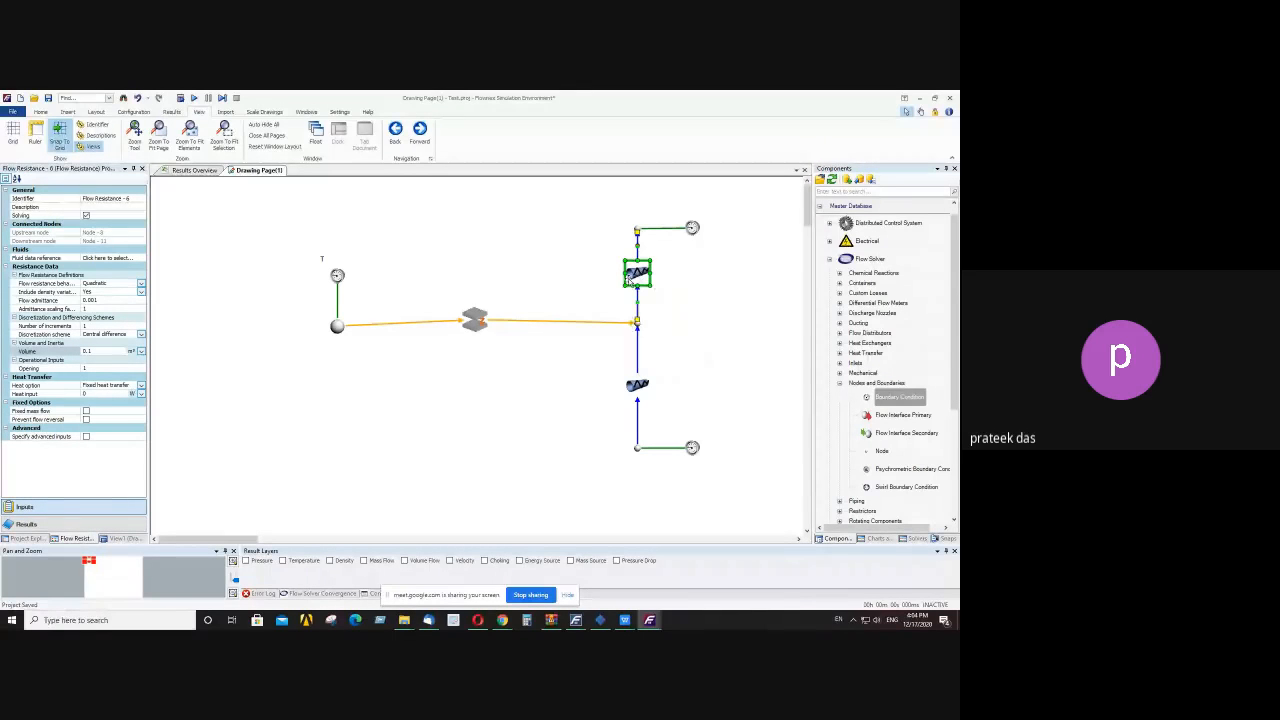
mouse_move(629, 280)
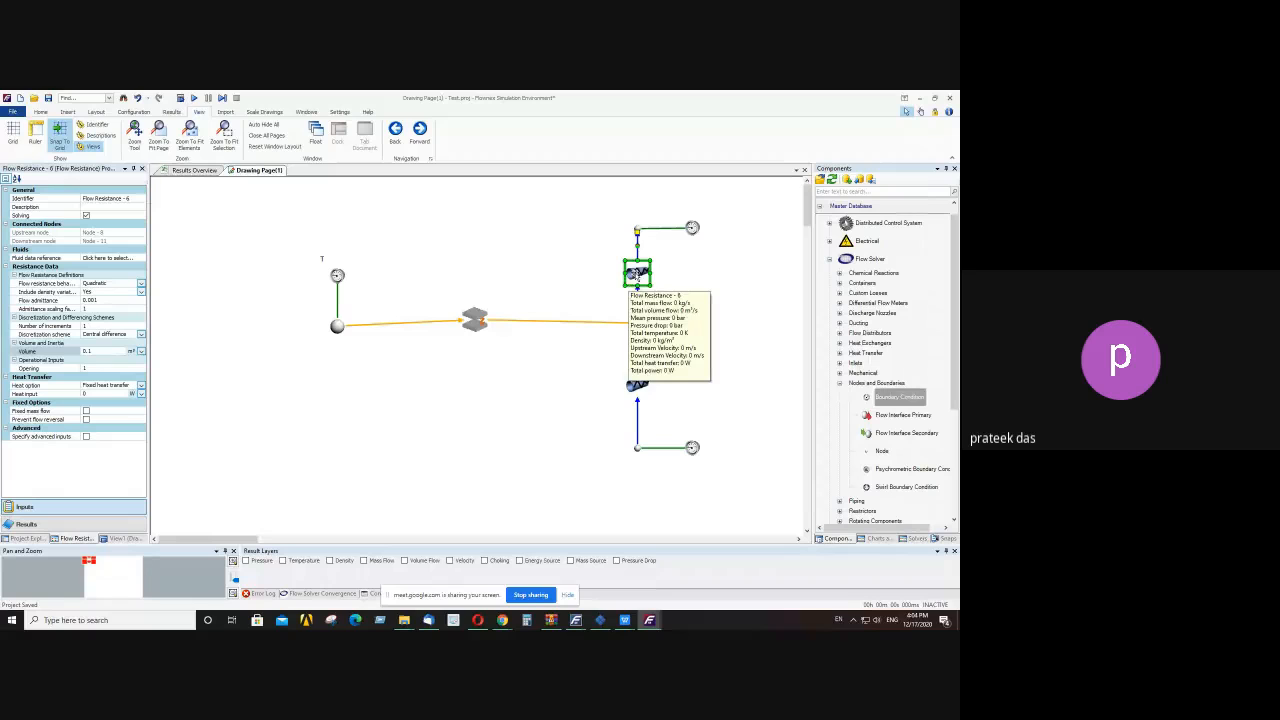
right_click(637, 273)
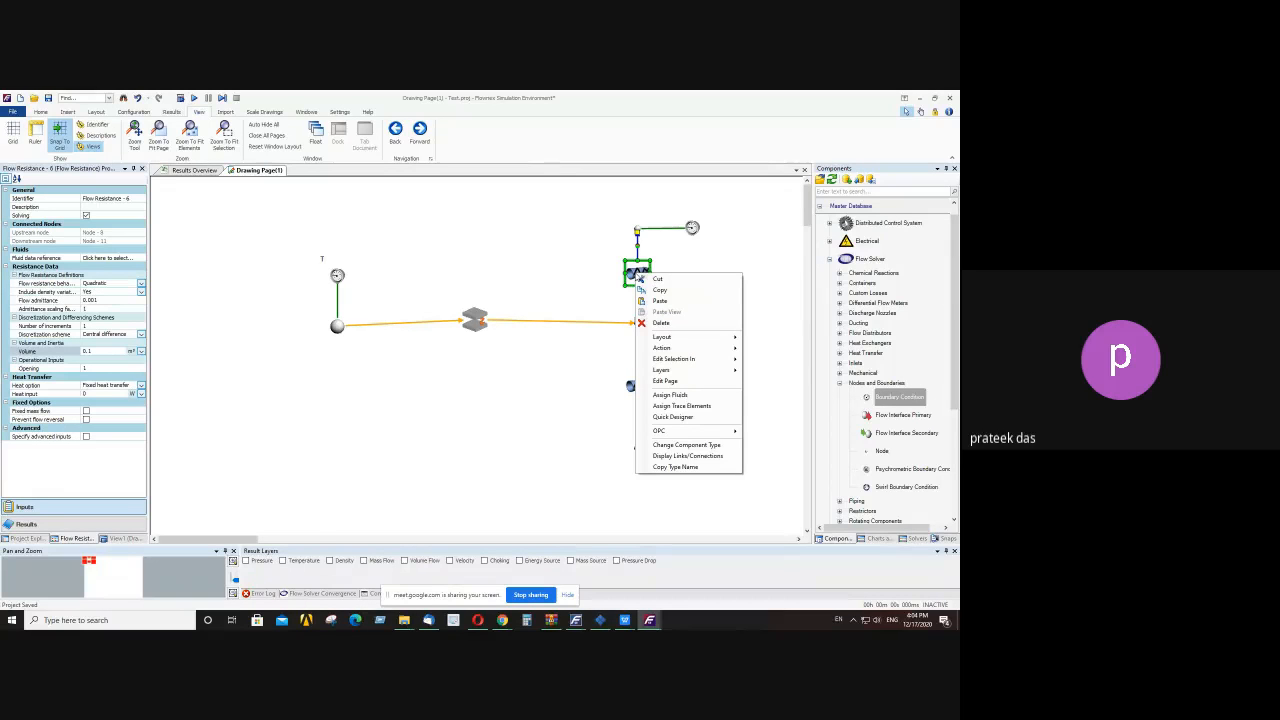
left_click(670, 396)
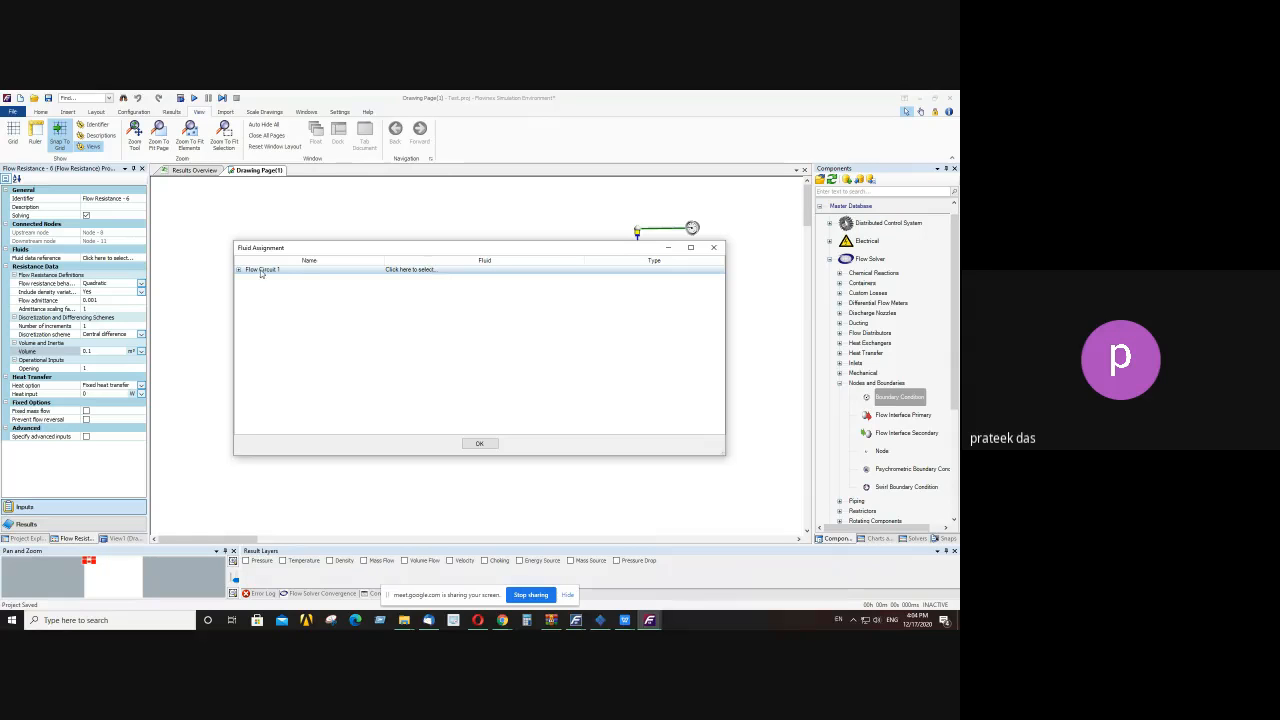
left_click_drag(447, 248, 311, 239)
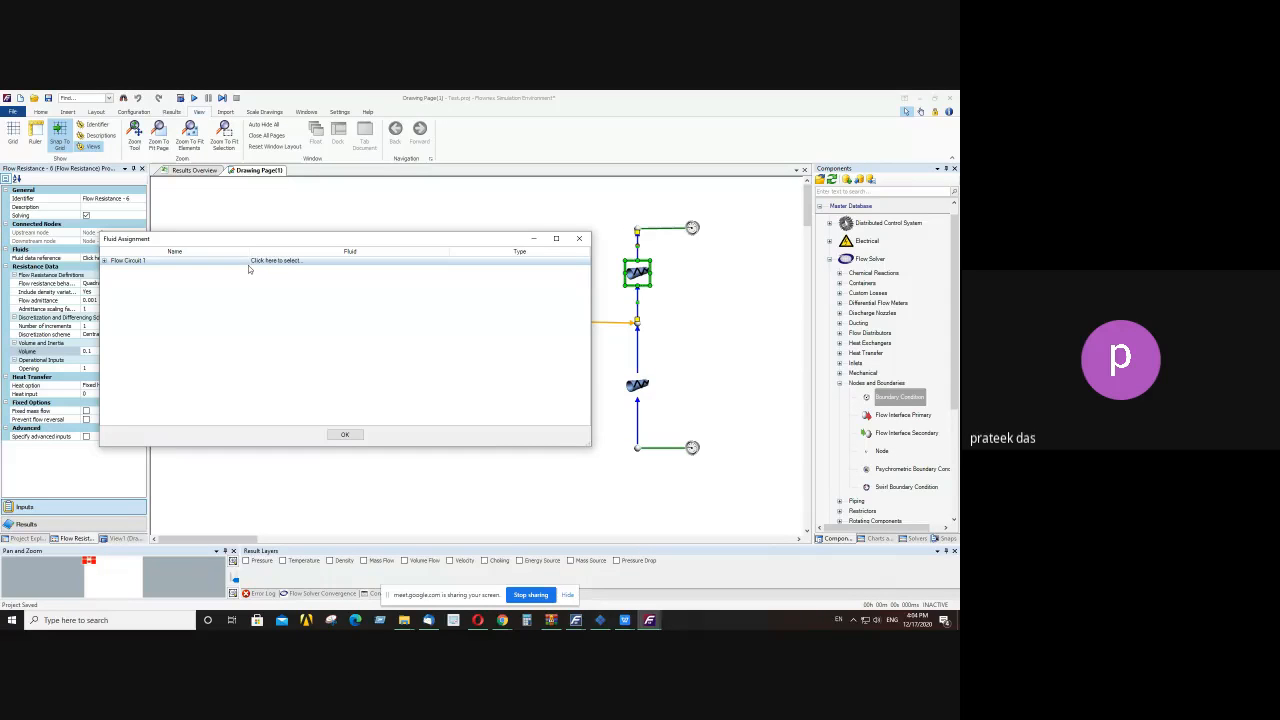
left_click(272, 264)
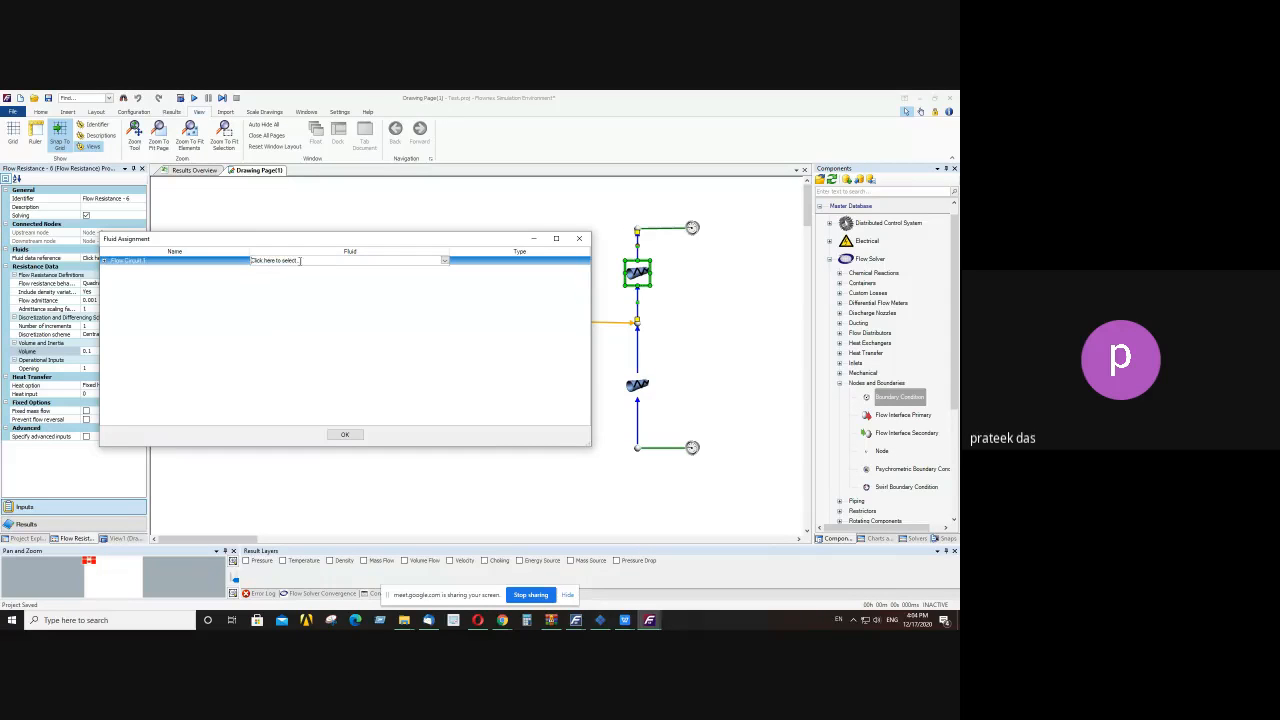
left_click(445, 261)
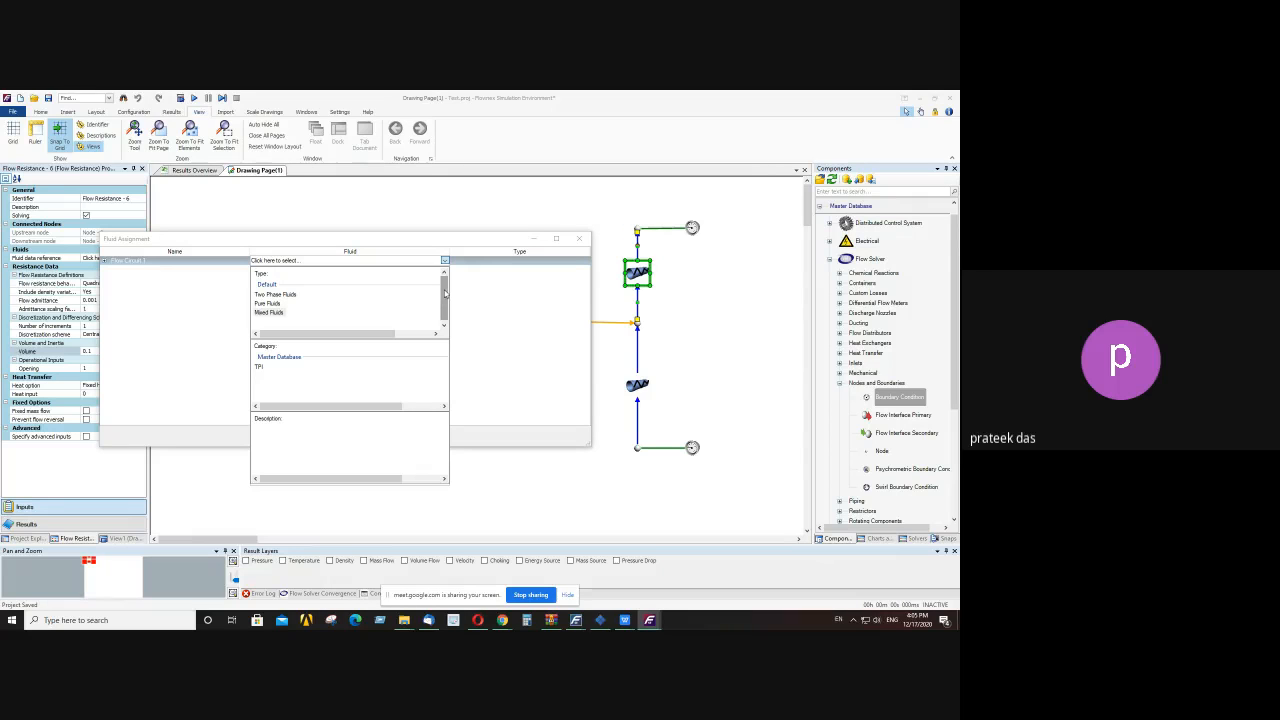
left_click(283, 296)
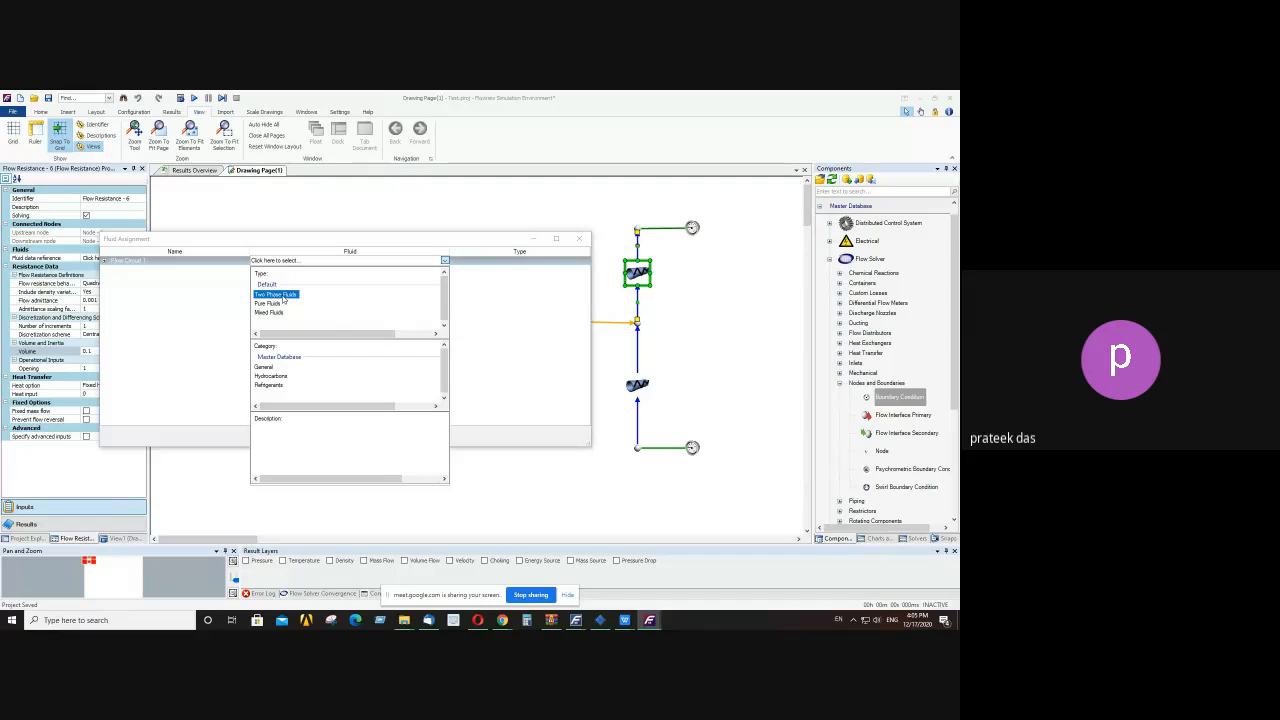
left_click(265, 368)
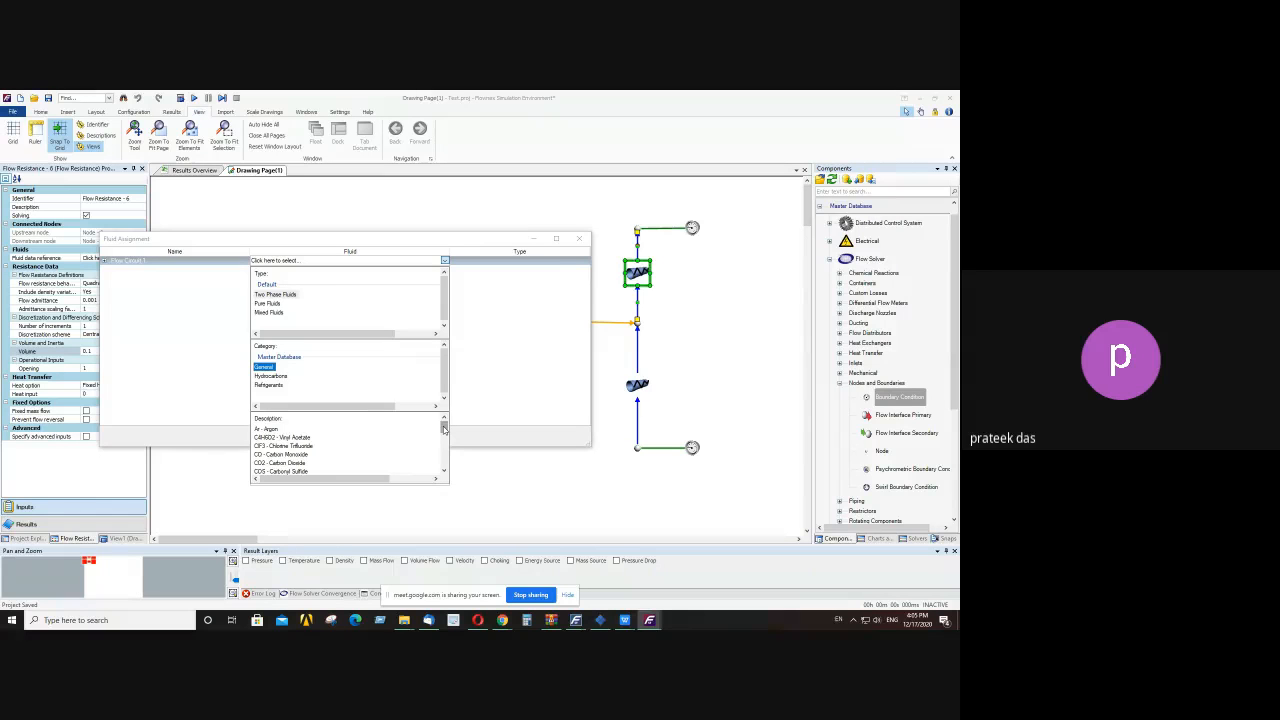
mouse_move(444, 428)
left_mouse_down()
mouse_move(443, 456)
mouse_move(443, 443)
left_mouse_up()
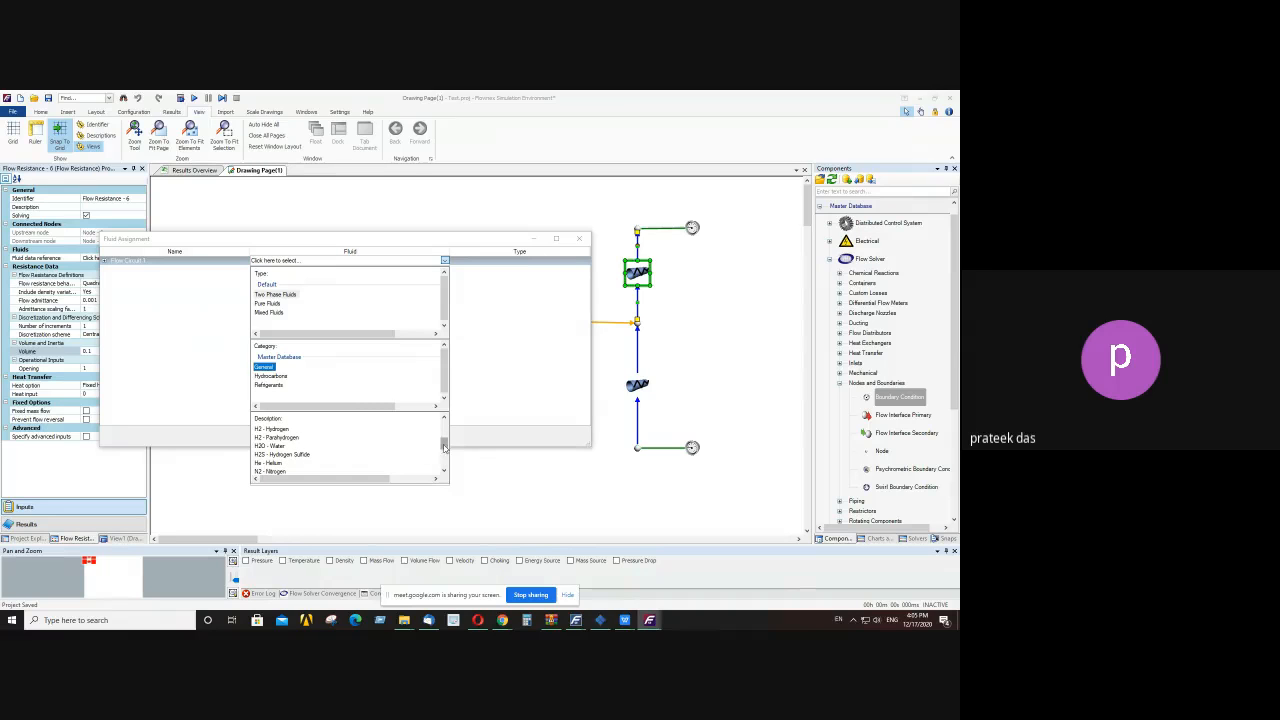
left_click(277, 449)
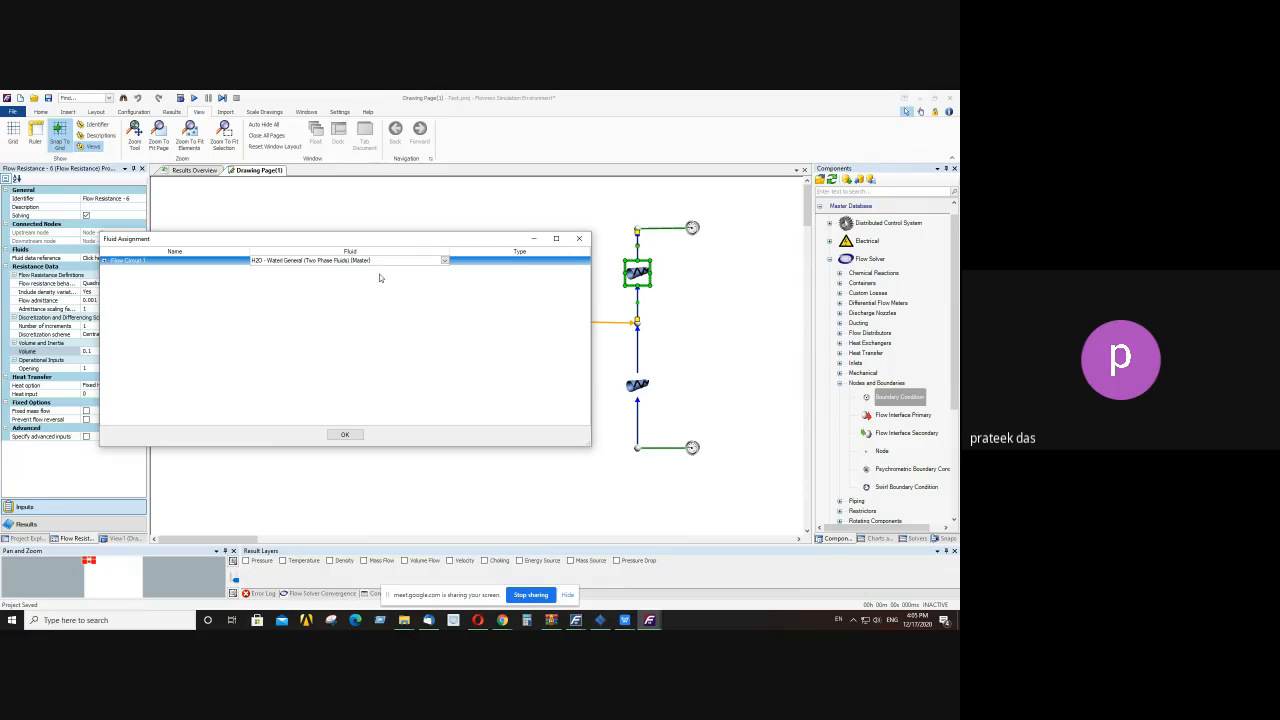
left_click_drag(388, 262, 243, 270)
left_click(330, 303)
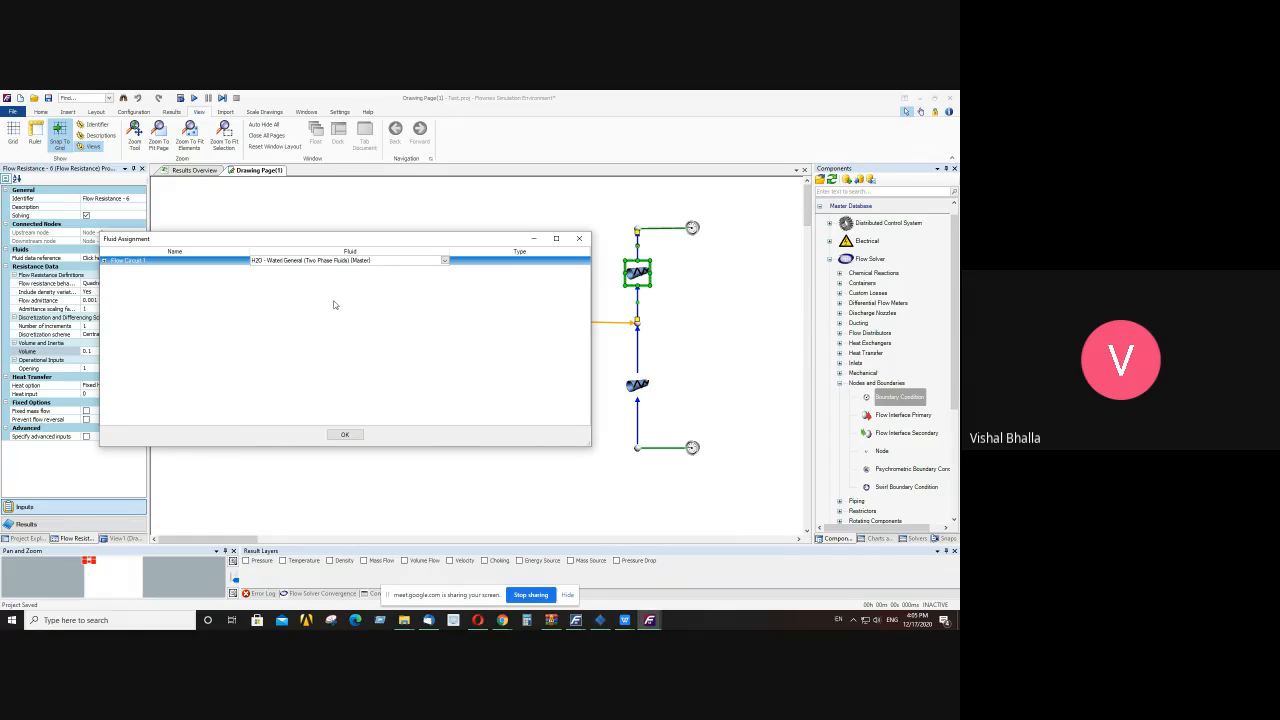
- Recheck the General two-phase fluids list for Flow Circuit 1, keep H2O - Water, and confirm the fluid assignment
left_click(444, 261)
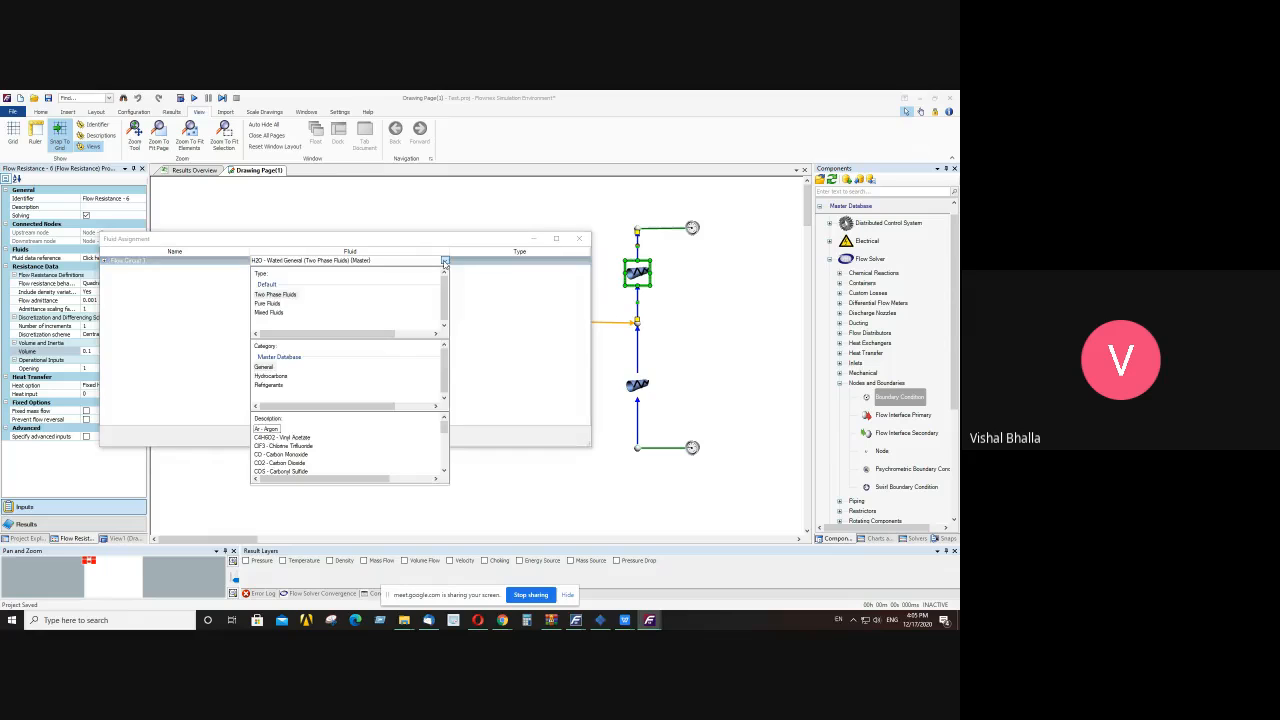
left_click(274, 295)
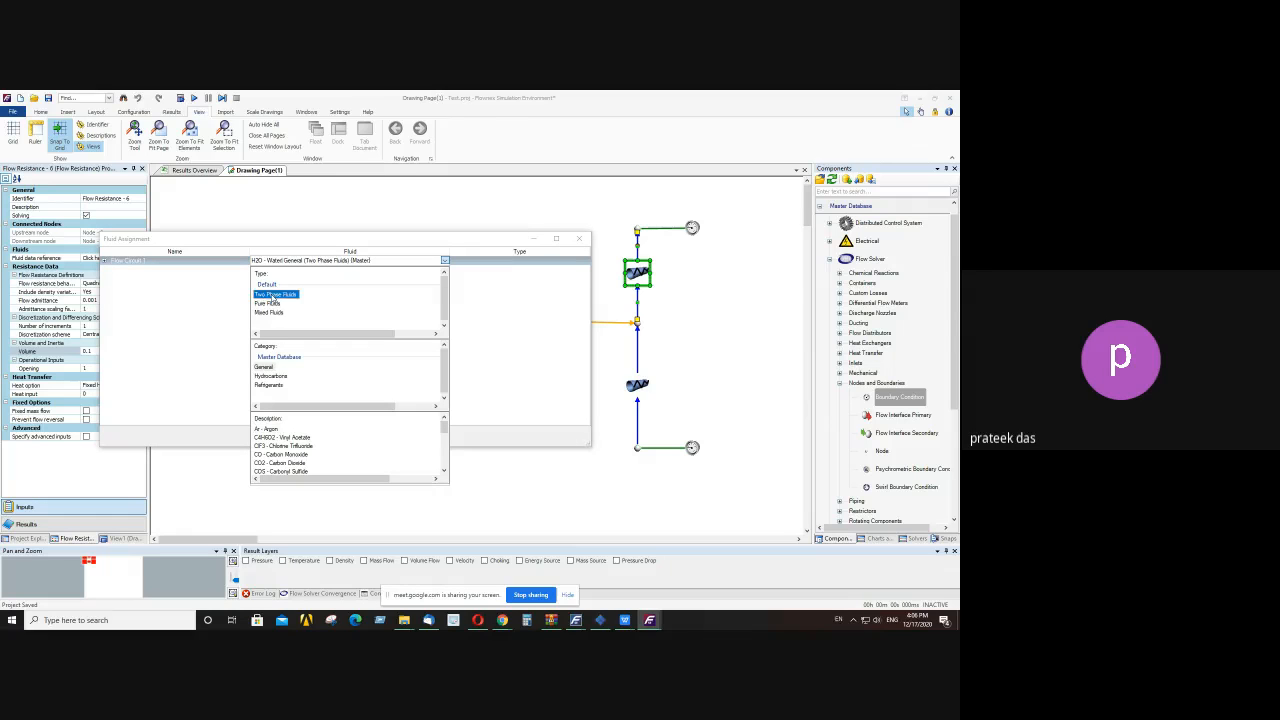
left_click(263, 367)
scroll(288, 452, "down", 1)
scroll(288, 455, "down", 1)
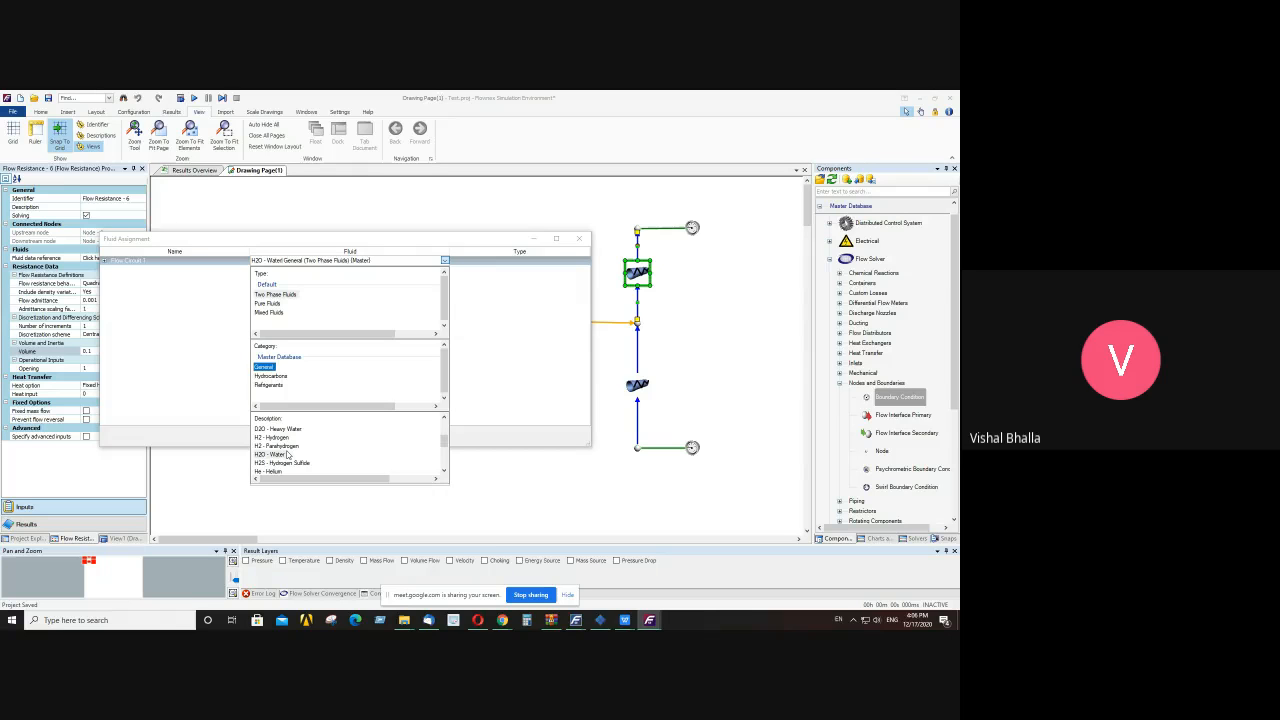
left_click(496, 363)
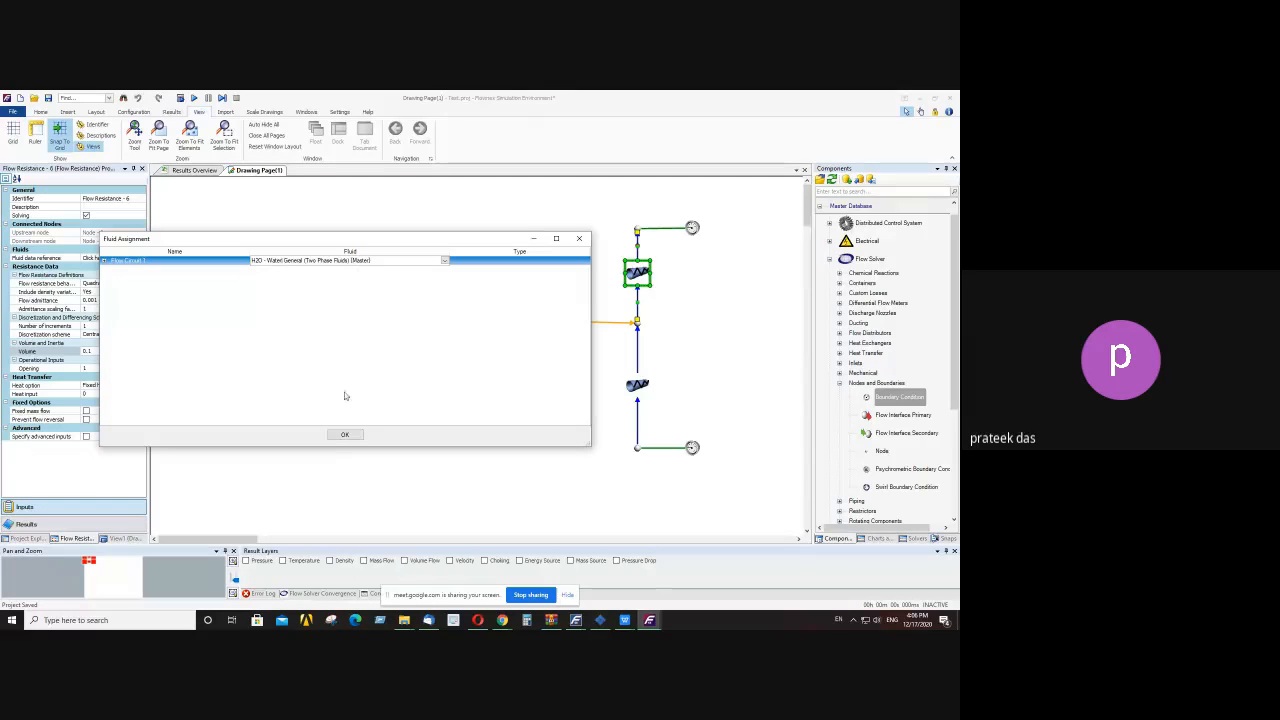
left_click(345, 436)
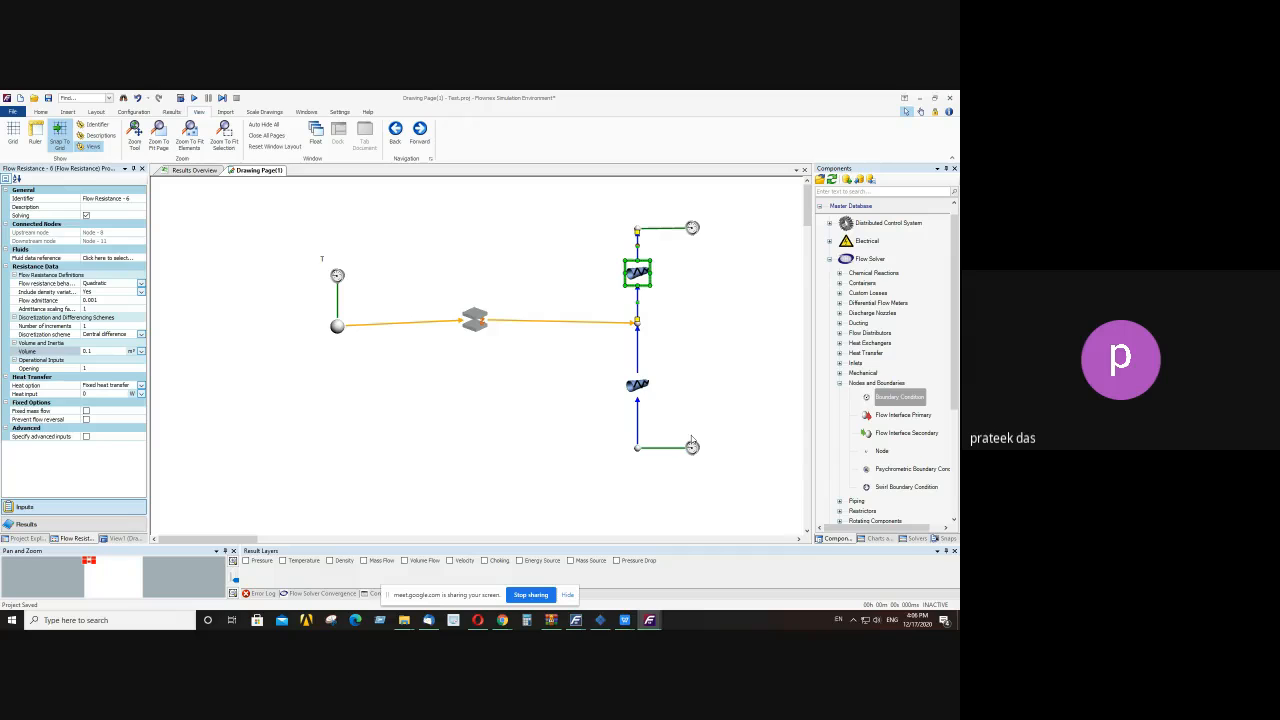
- Fix the lower boundary condition's pressure on user total value at 1.2 bar
left_click(692, 446)
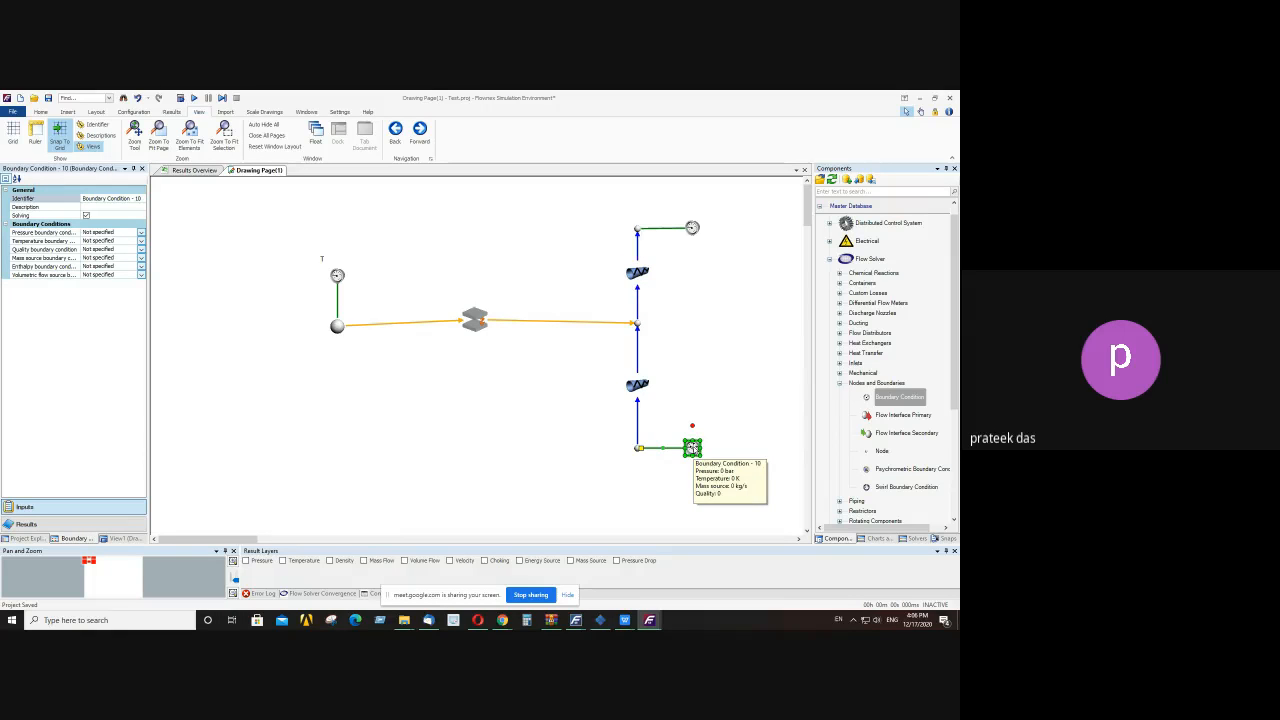
left_click(696, 453)
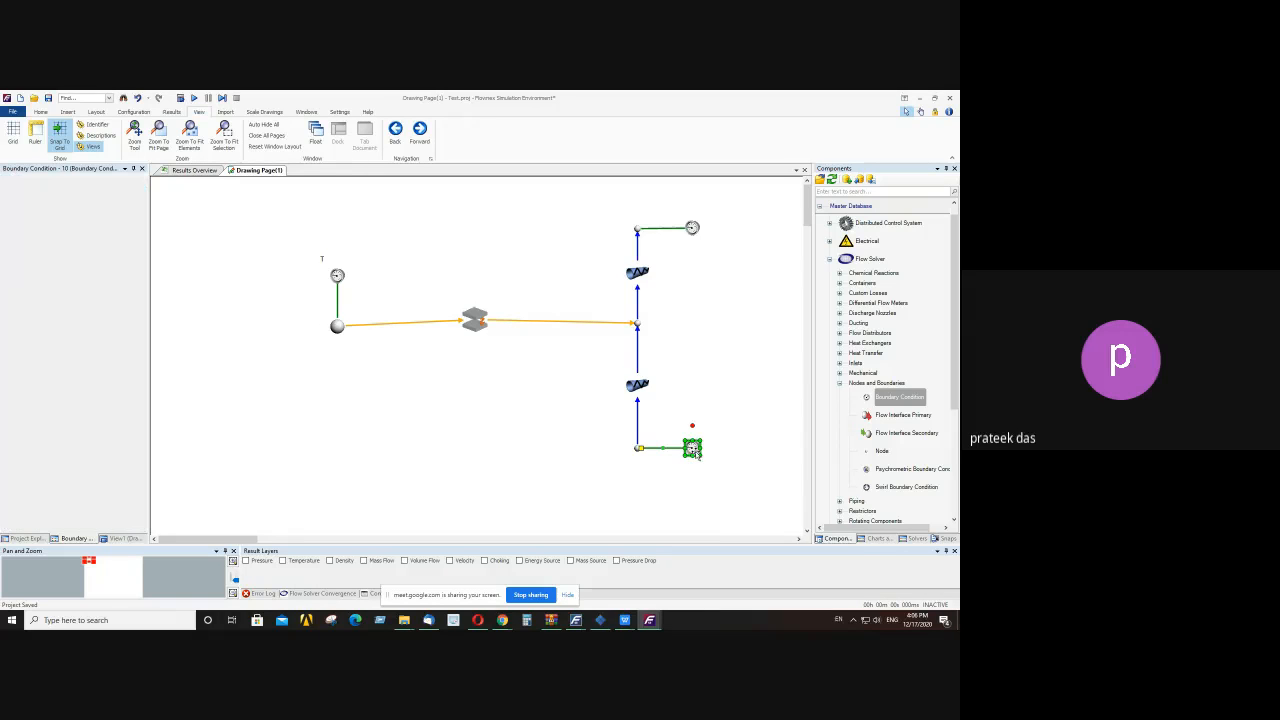
double_click(696, 453)
left_click_drag(753, 413, 135, 203)
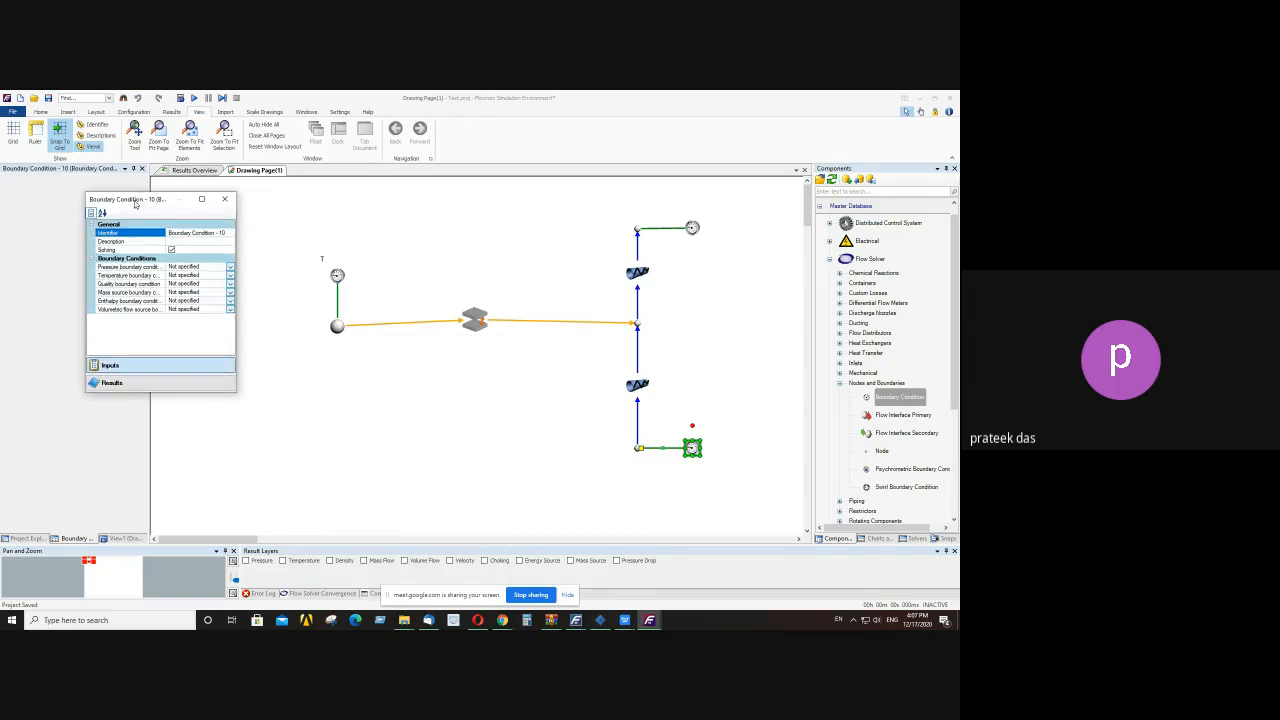
left_click_drag(237, 393, 323, 457)
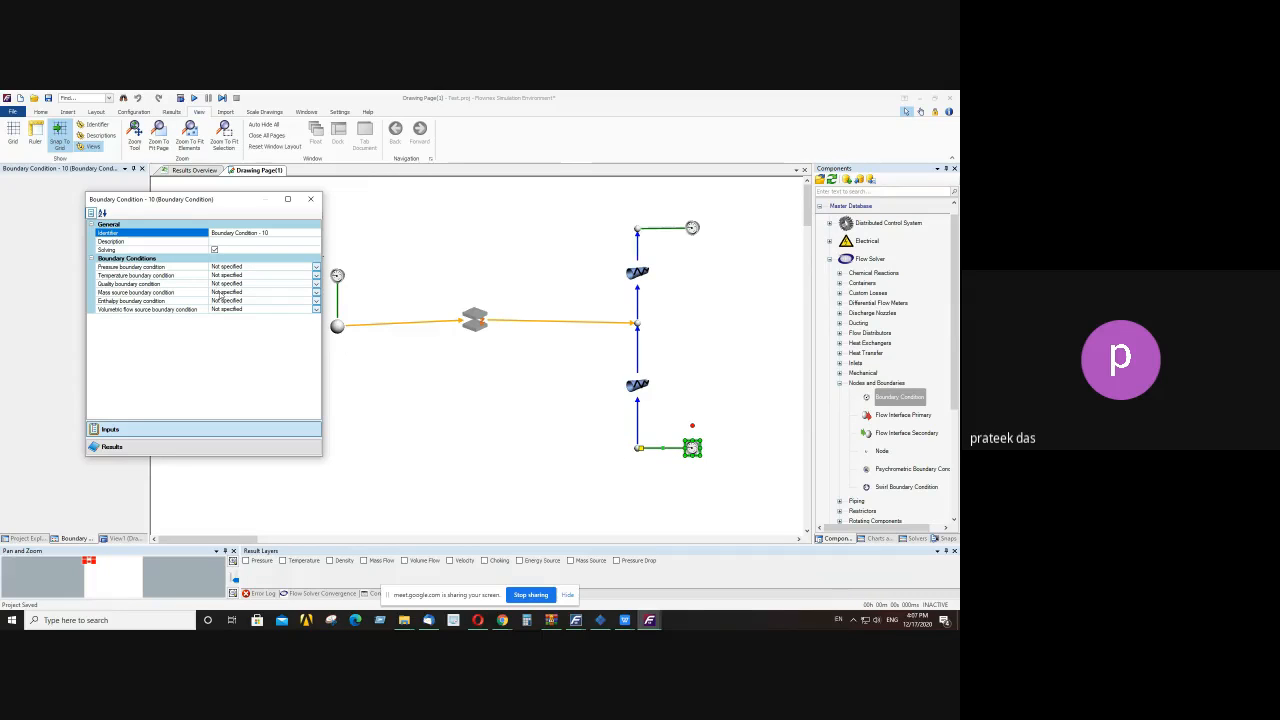
left_click(117, 268)
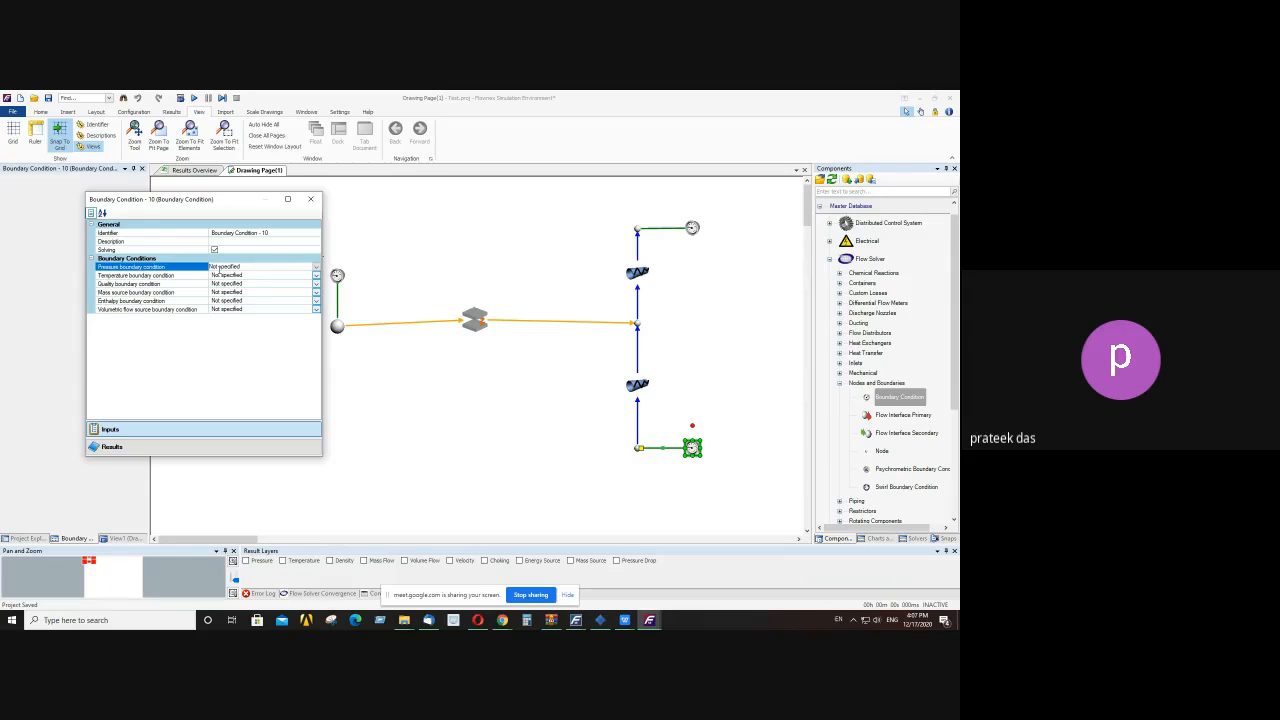
left_click(316, 269)
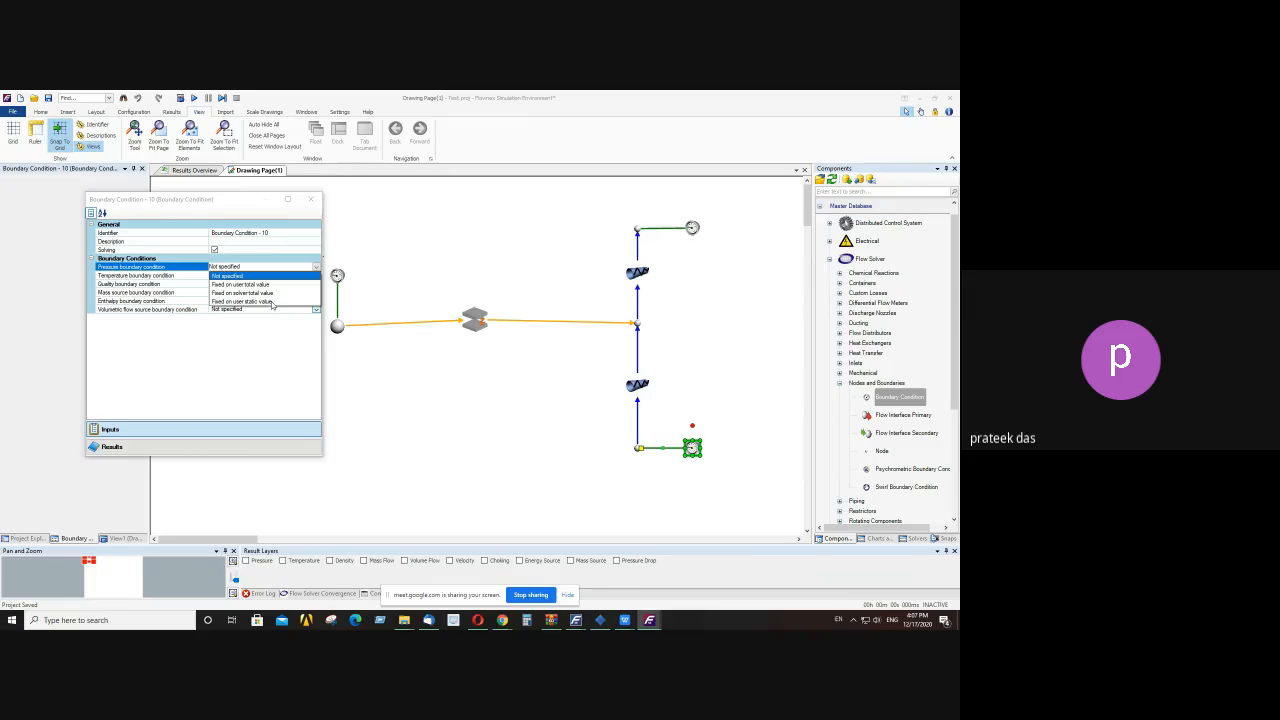
left_click(239, 285)
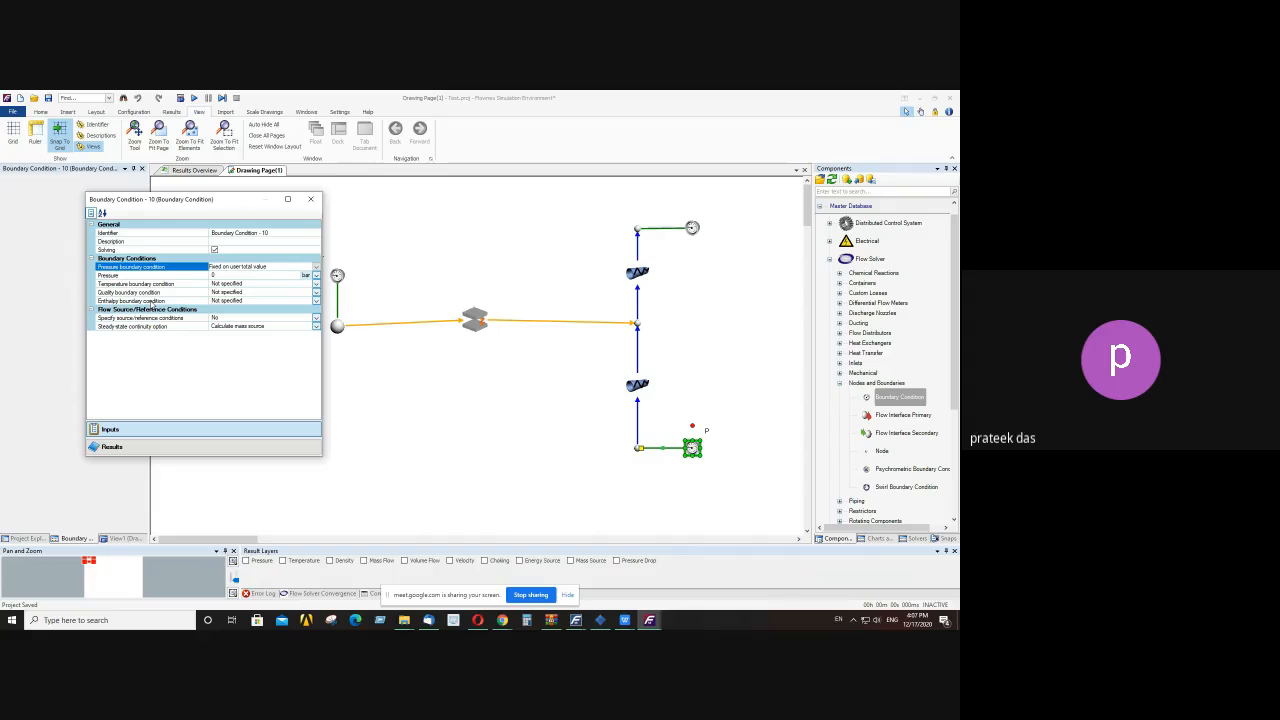
left_click(231, 275)
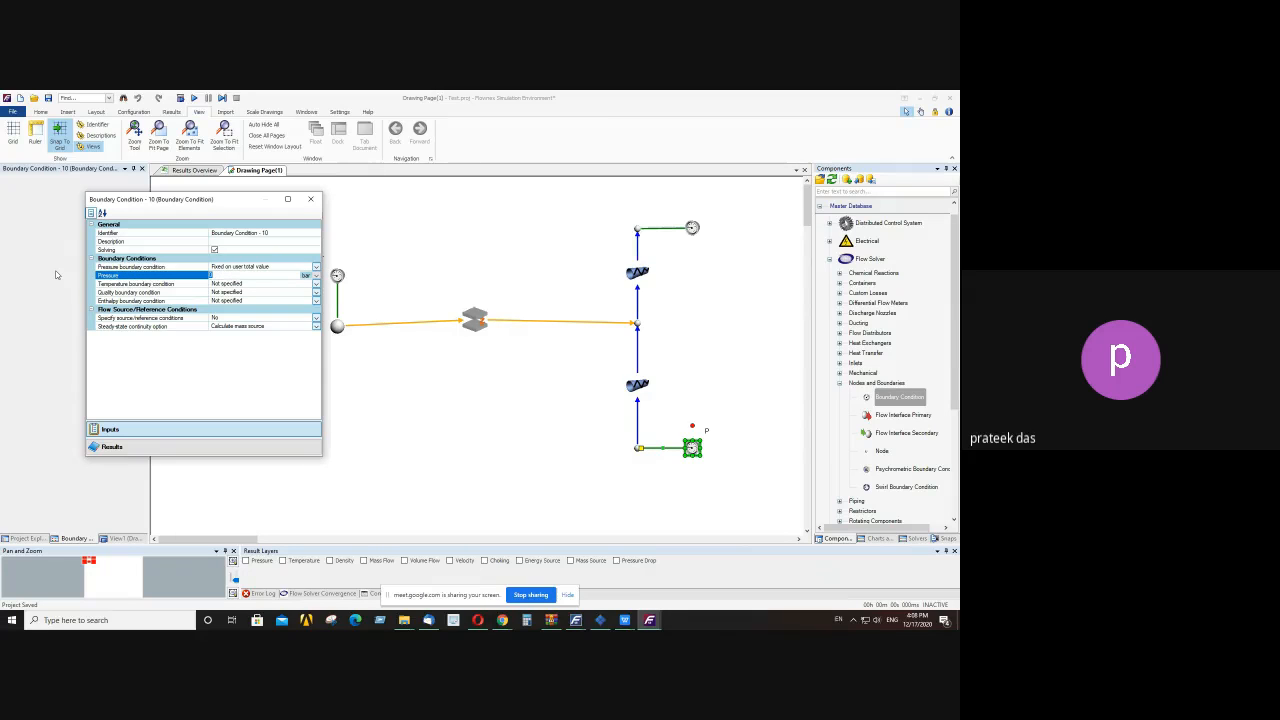
left_click(316, 276)
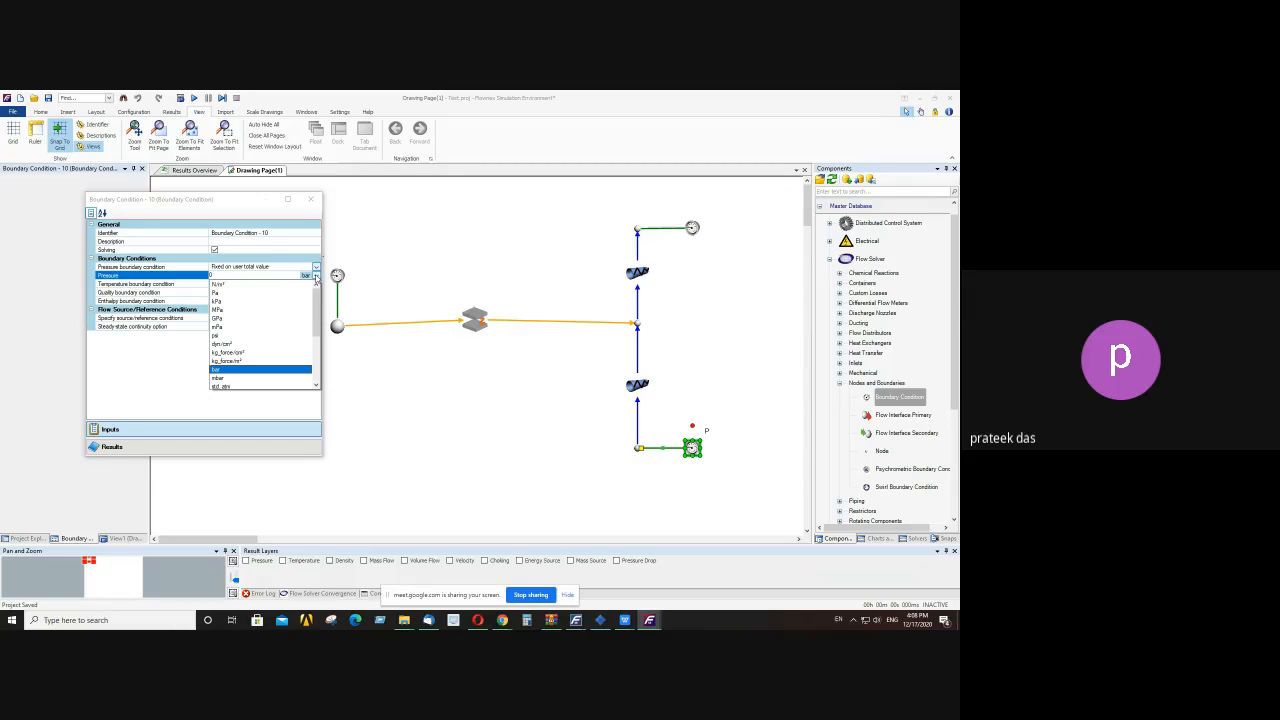
left_click(226, 371)
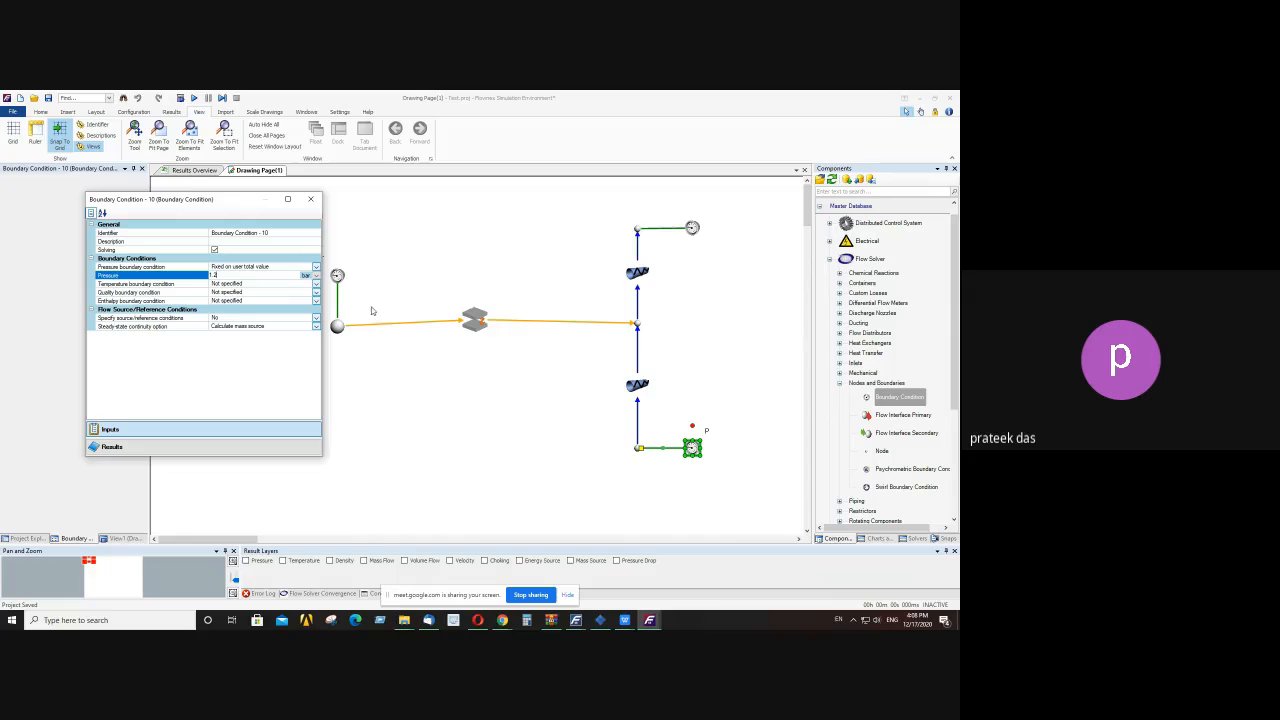
- Fix the lower boundary condition's temperature on user value at 20 °C
left_click(316, 284)
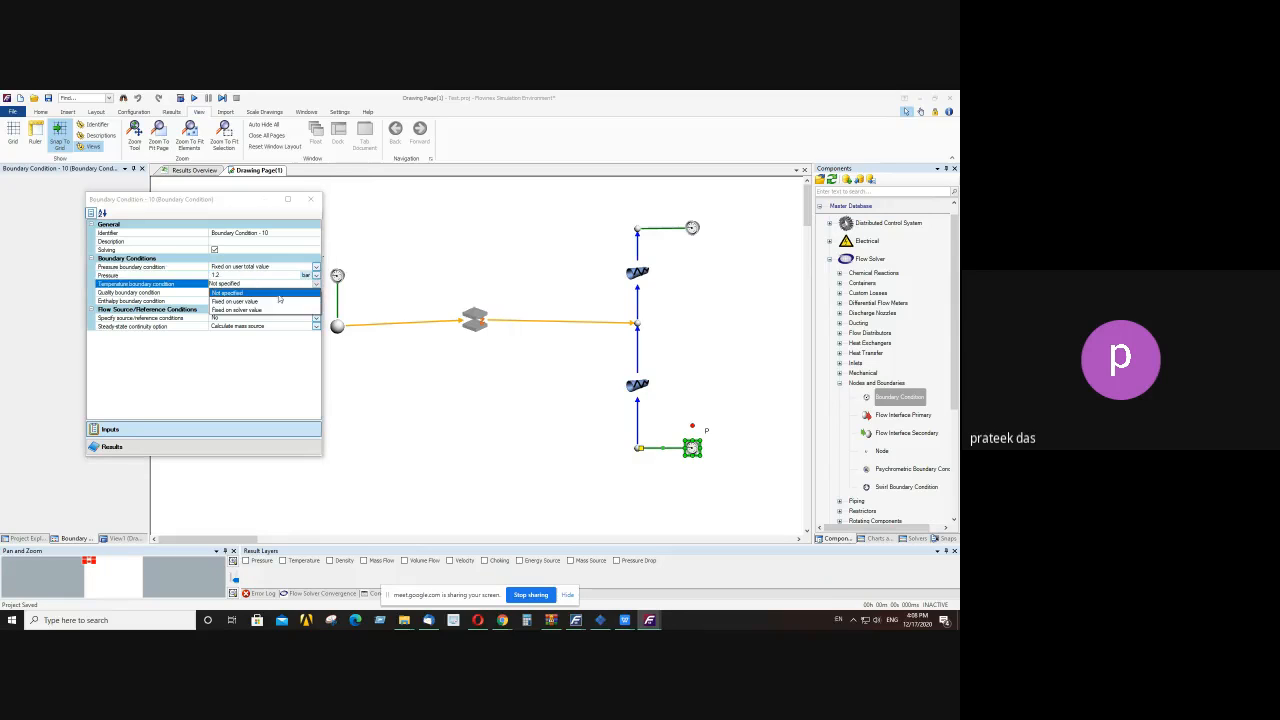
left_click(265, 302)
left_click(240, 292)
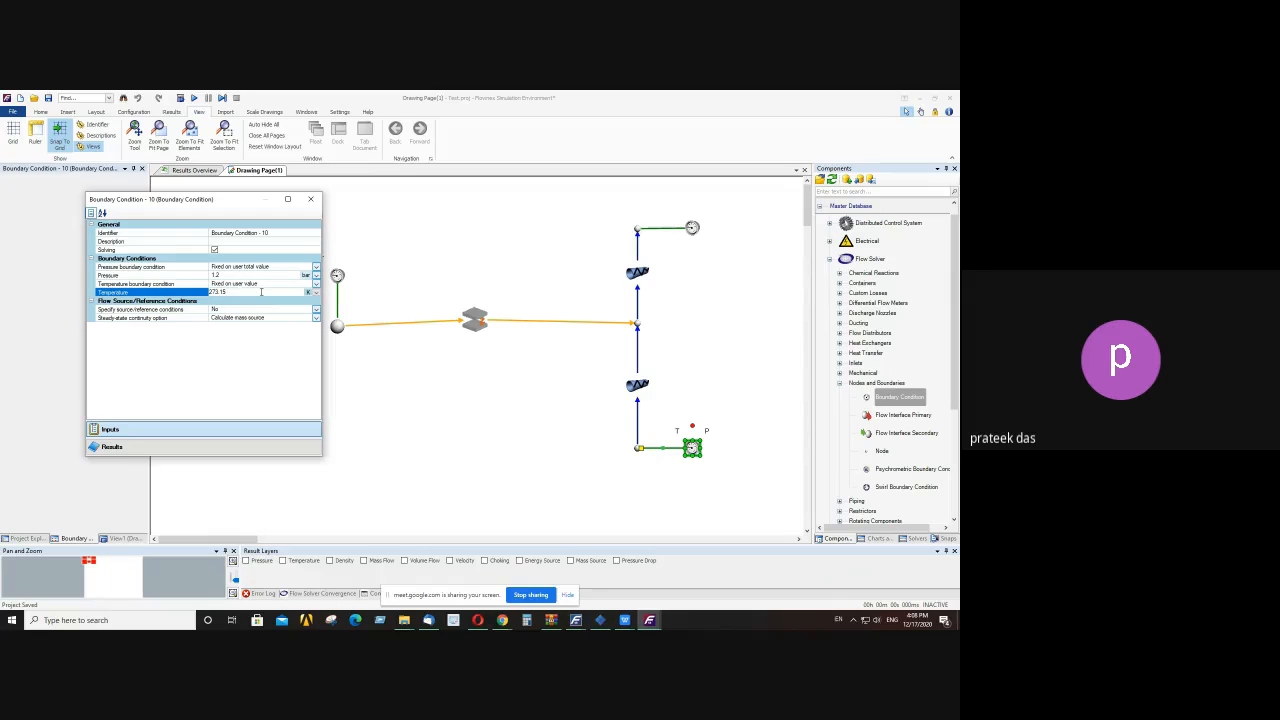
left_click(316, 284)
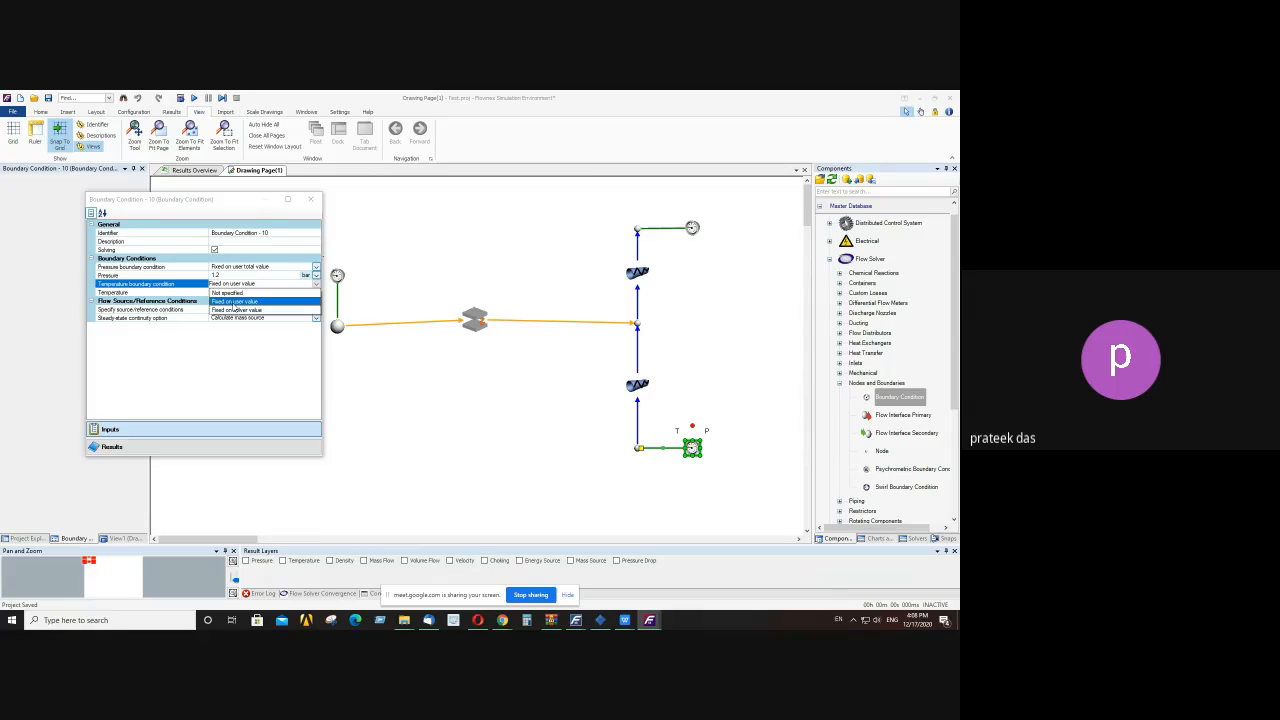
left_click(235, 302)
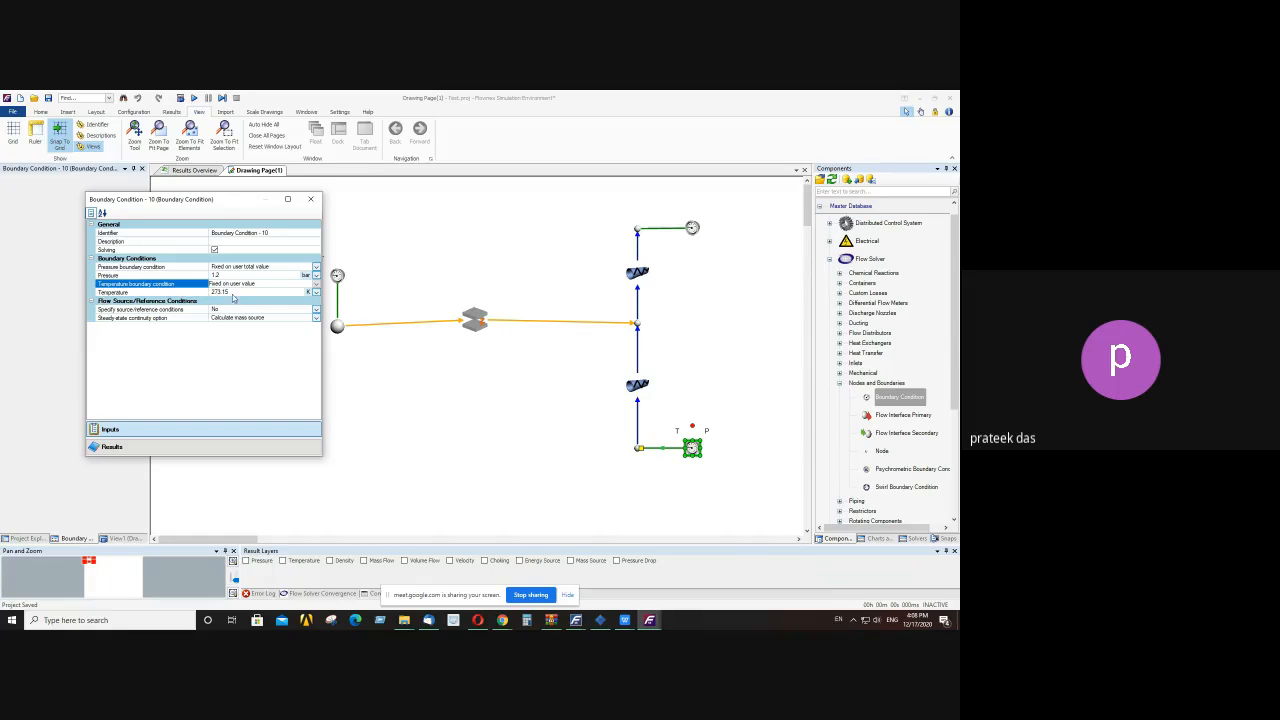
left_click(240, 294)
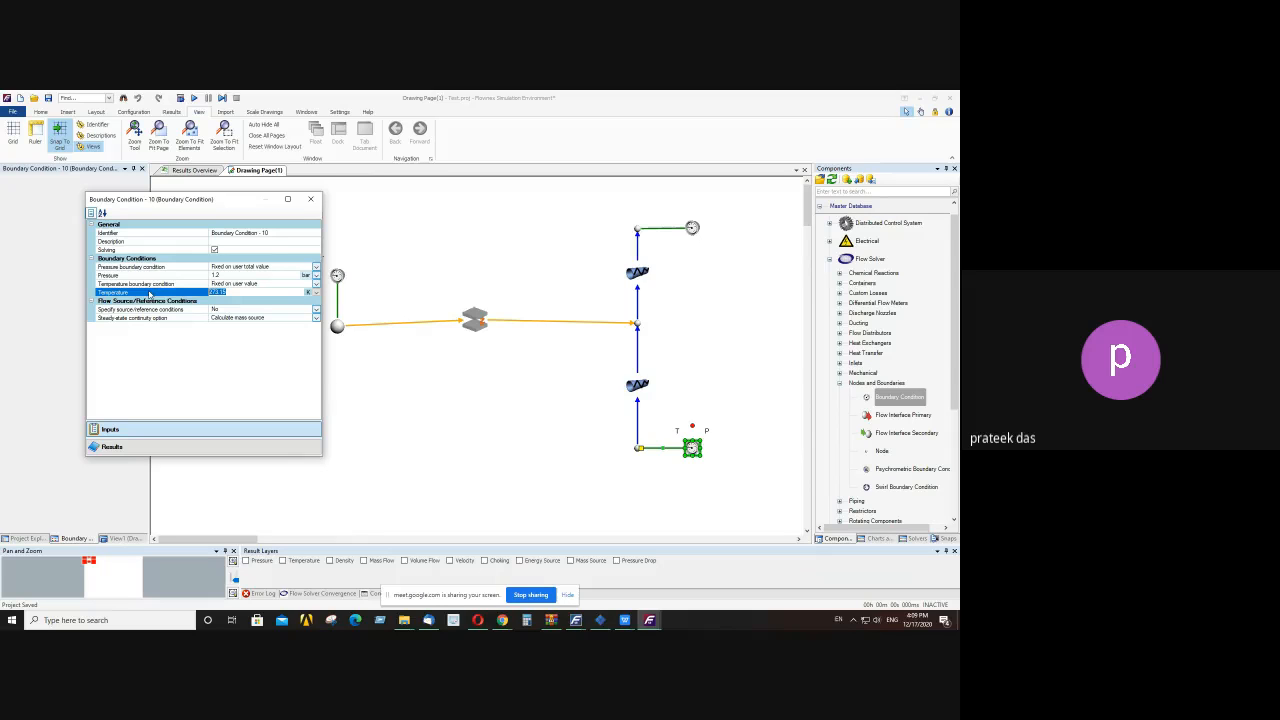
left_click(268, 293)
left_click(316, 292)
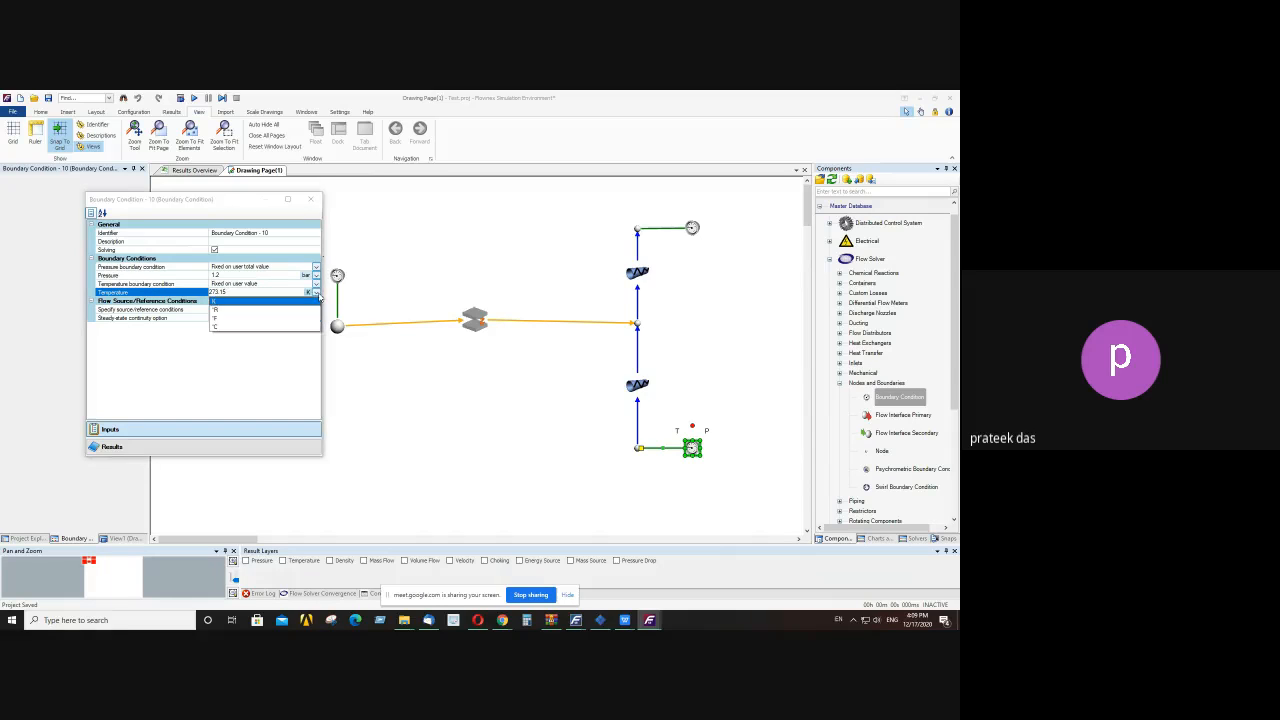
left_click(224, 328)
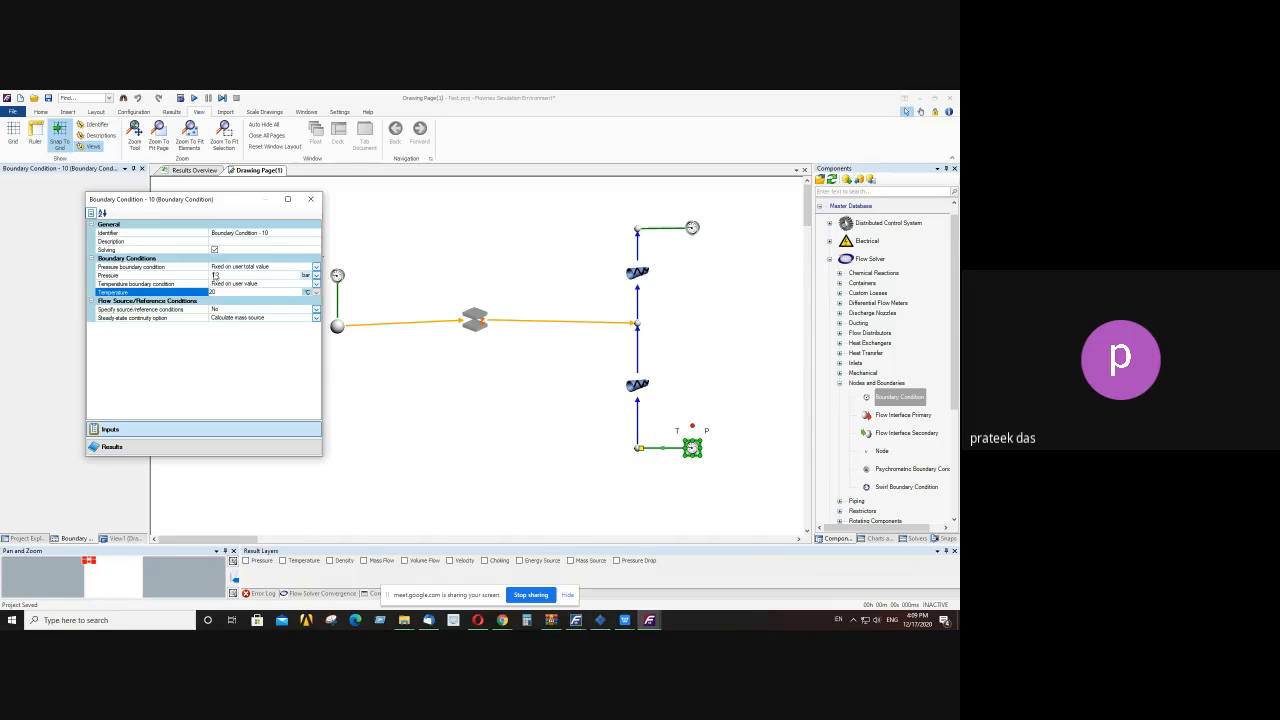
left_click(217, 276)
left_click_drag(222, 275, 127, 278)
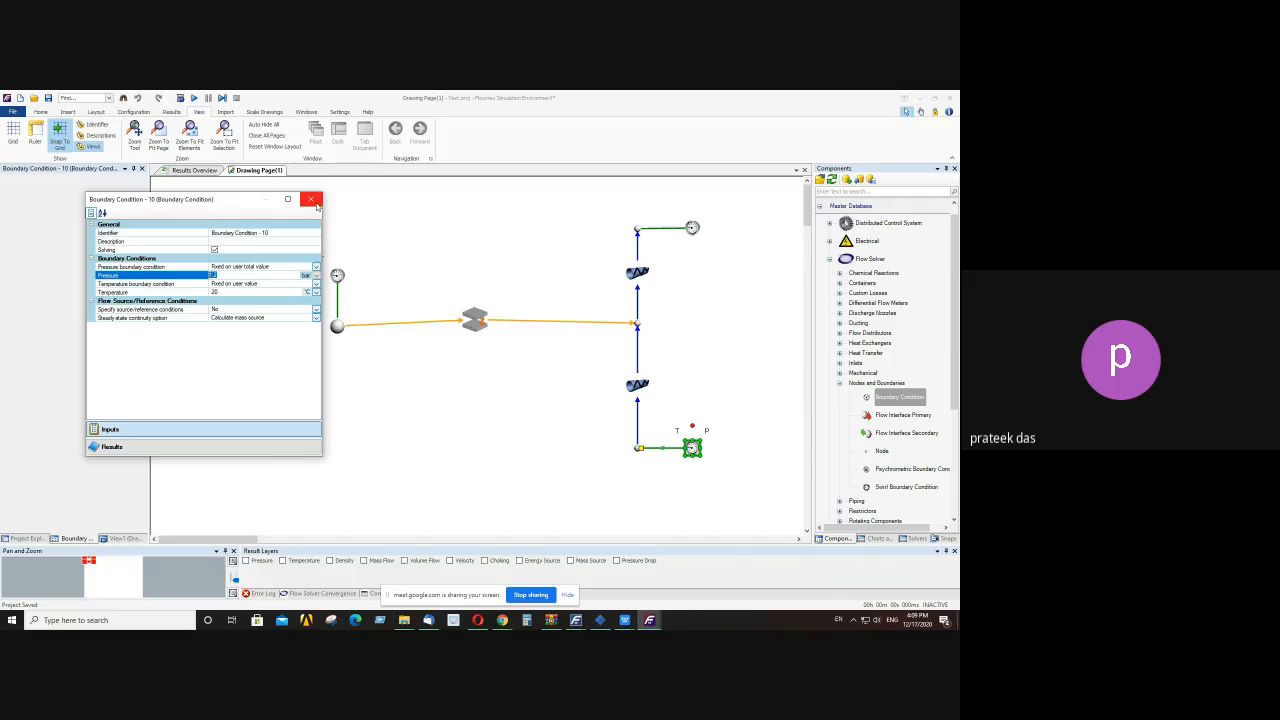
left_click(243, 293)
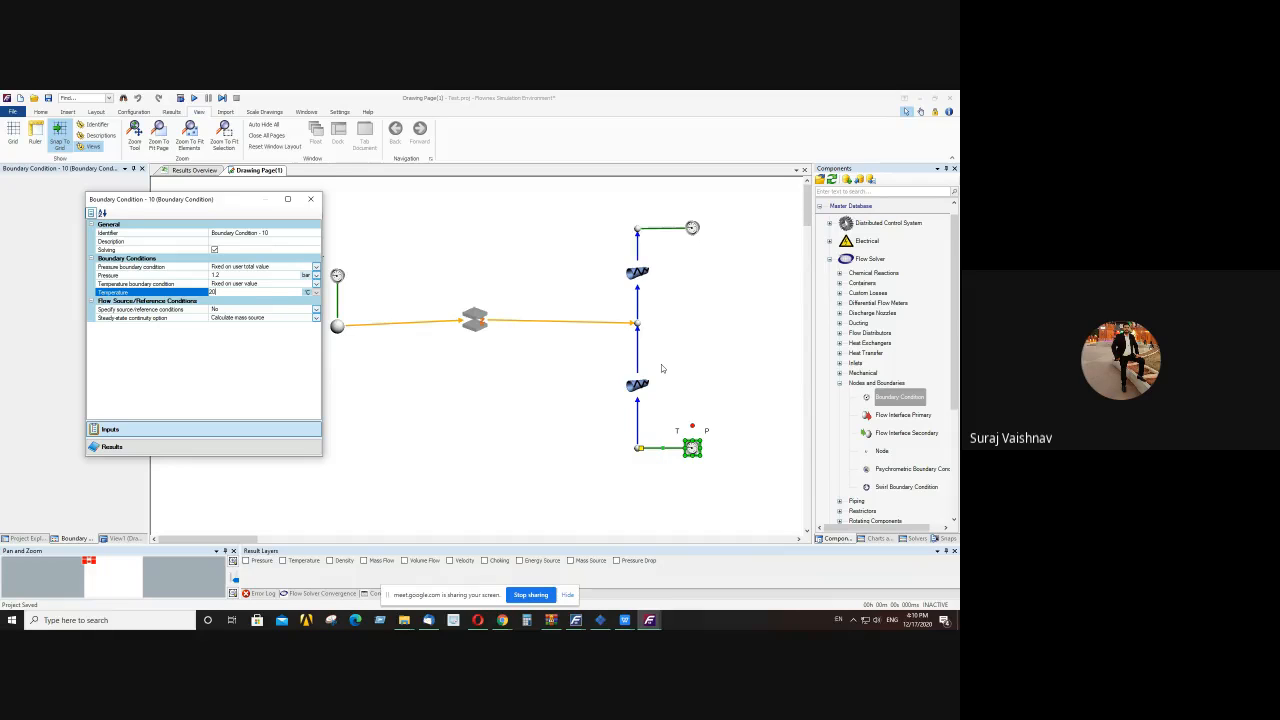
left_click(694, 448)
left_click(692, 448)
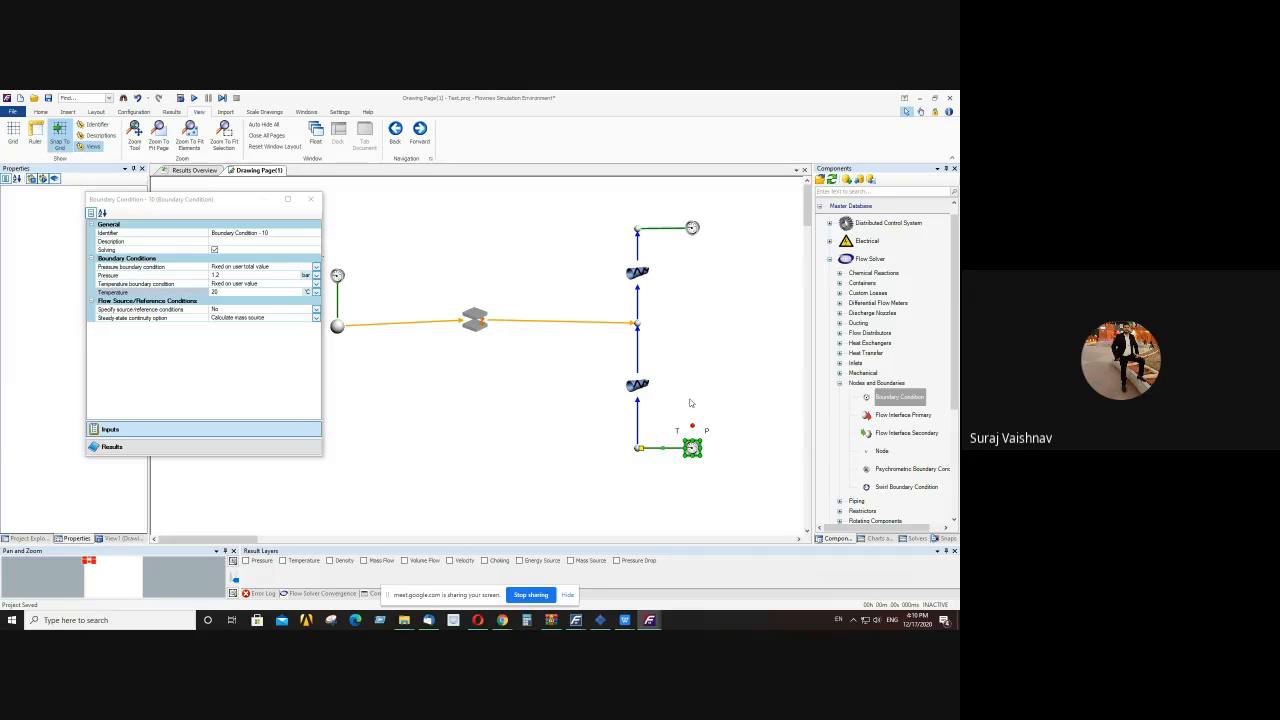
left_click(705, 399)
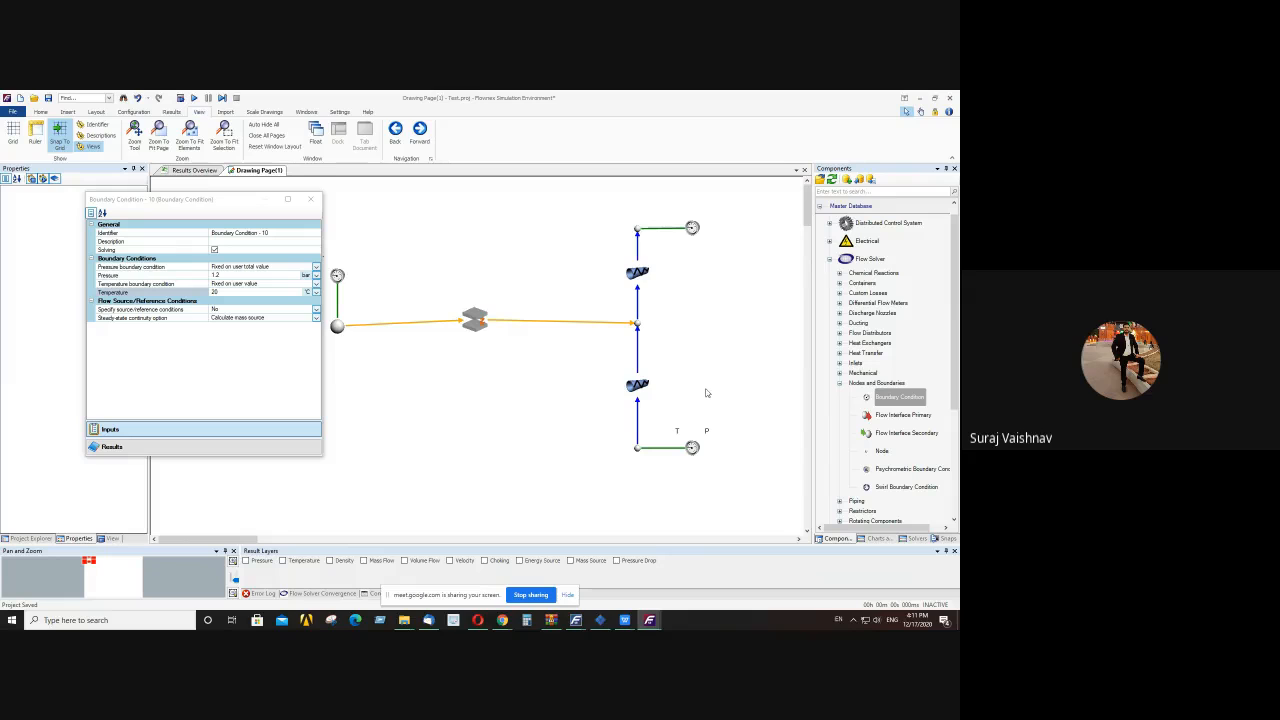
left_click(692, 447)
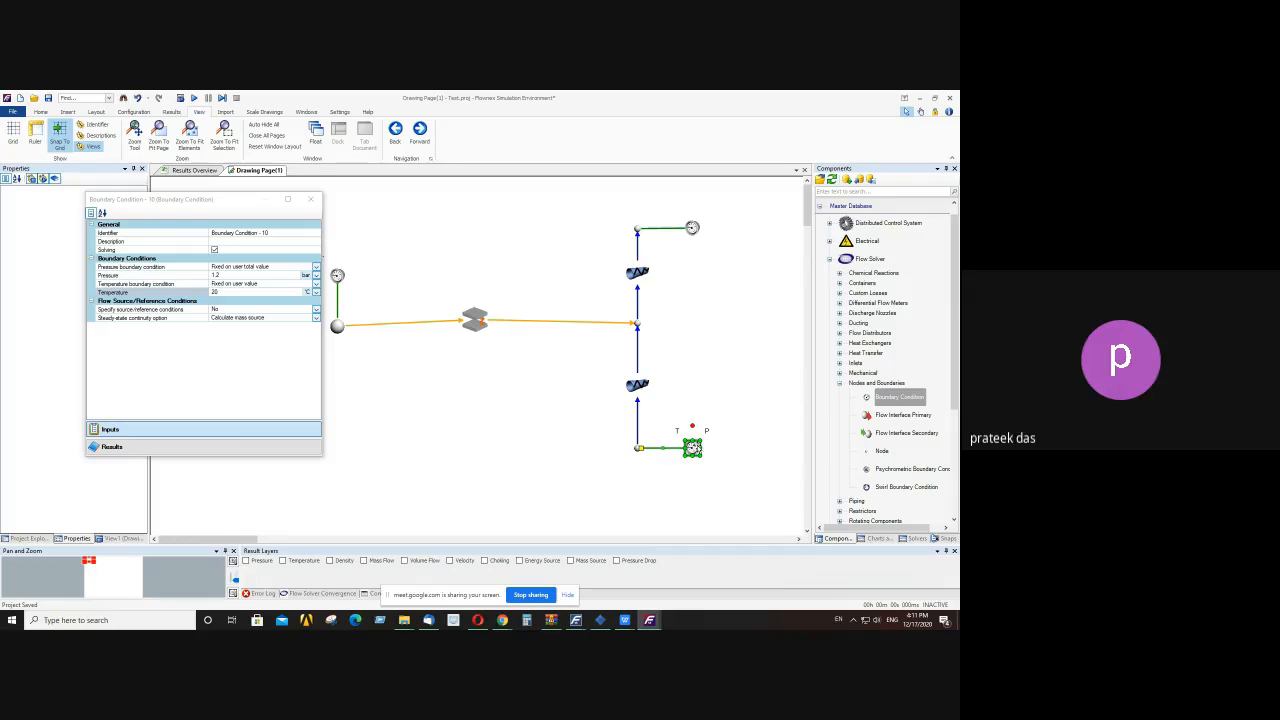
mouse_move(692, 448)
mouse_move(640, 280)
mouse_move(640, 388)
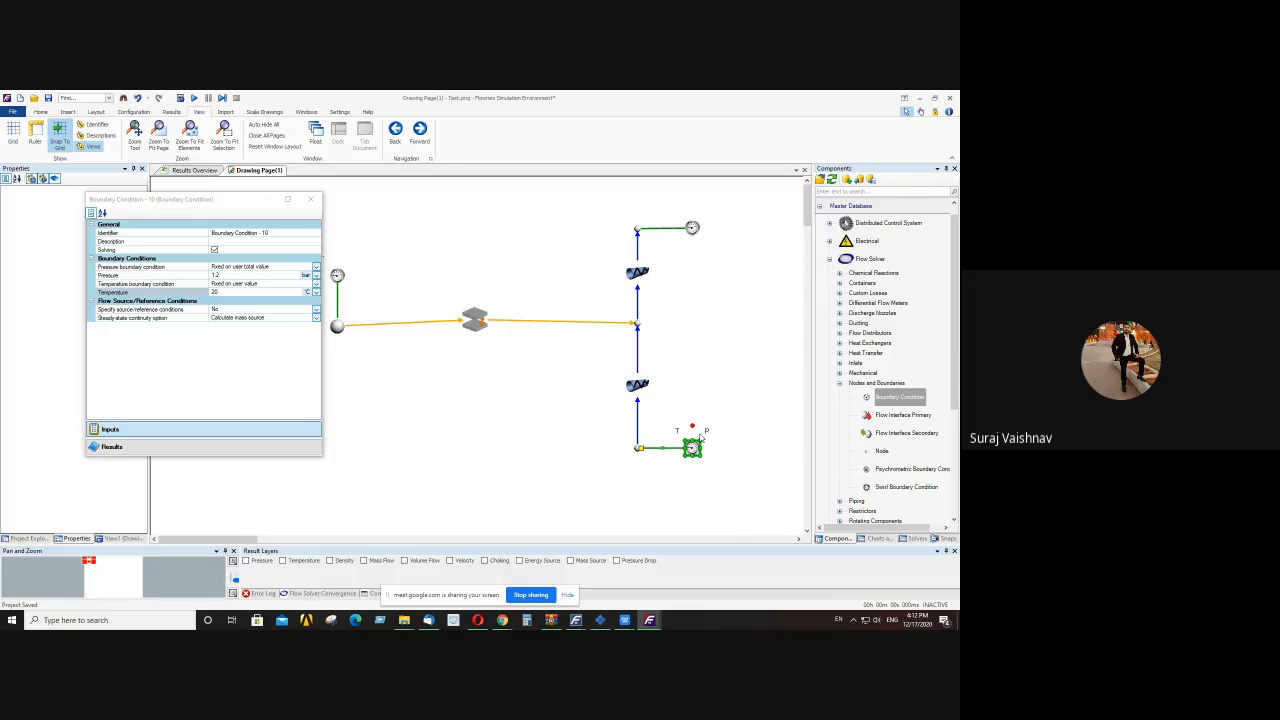
- Fix the upper boundary condition's mass source on a user value for a 10 kg/s flow through the water line
left_click(487, 382)
left_click_drag(210, 199, 154, 199)
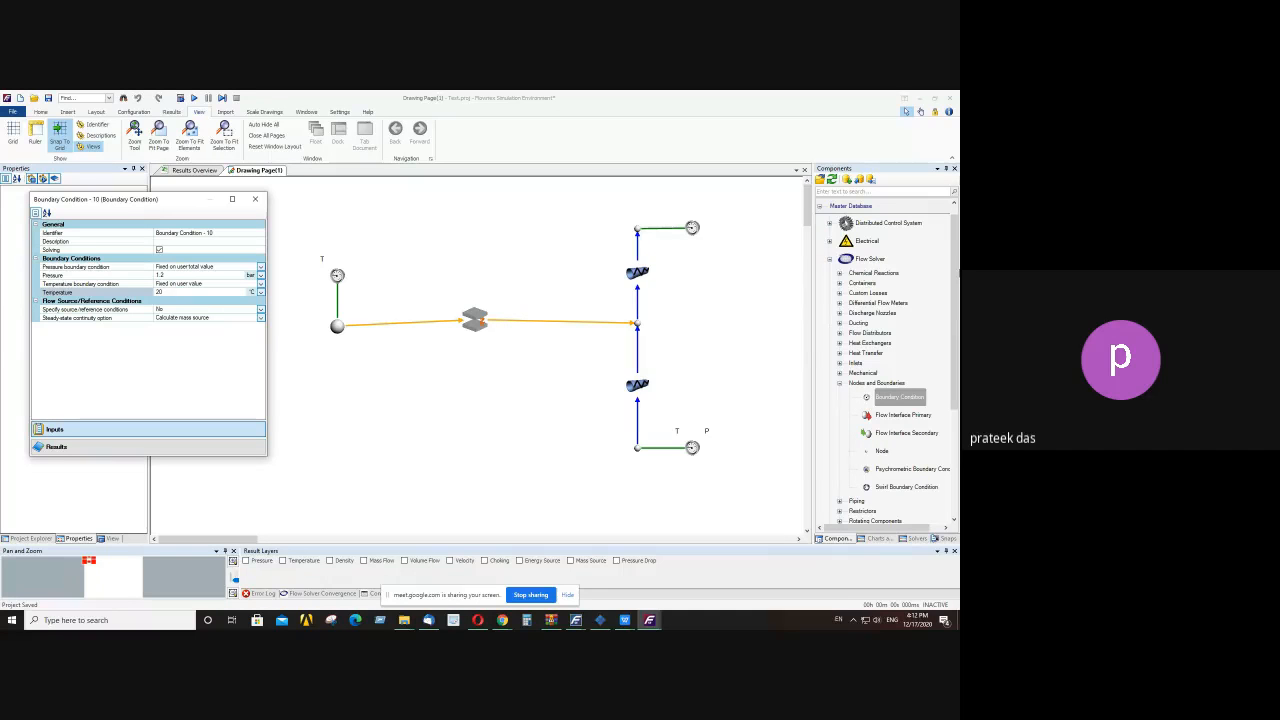
left_click(692, 228)
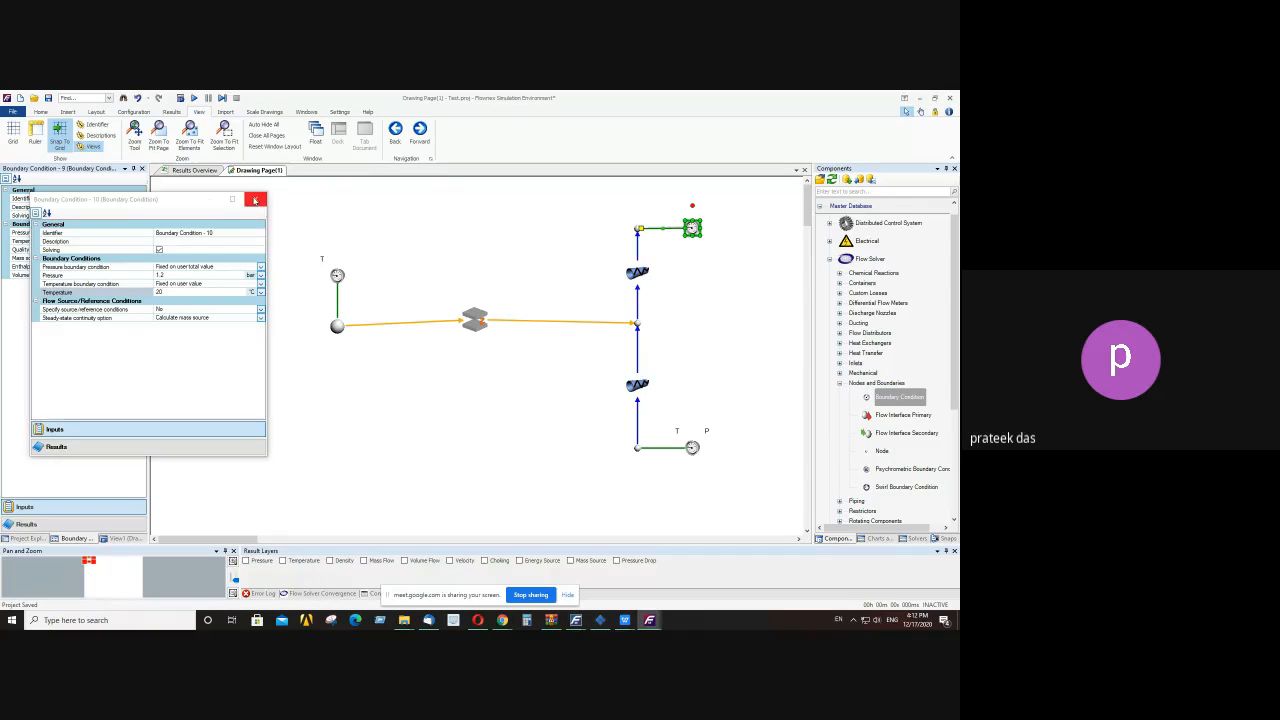
left_click(255, 200)
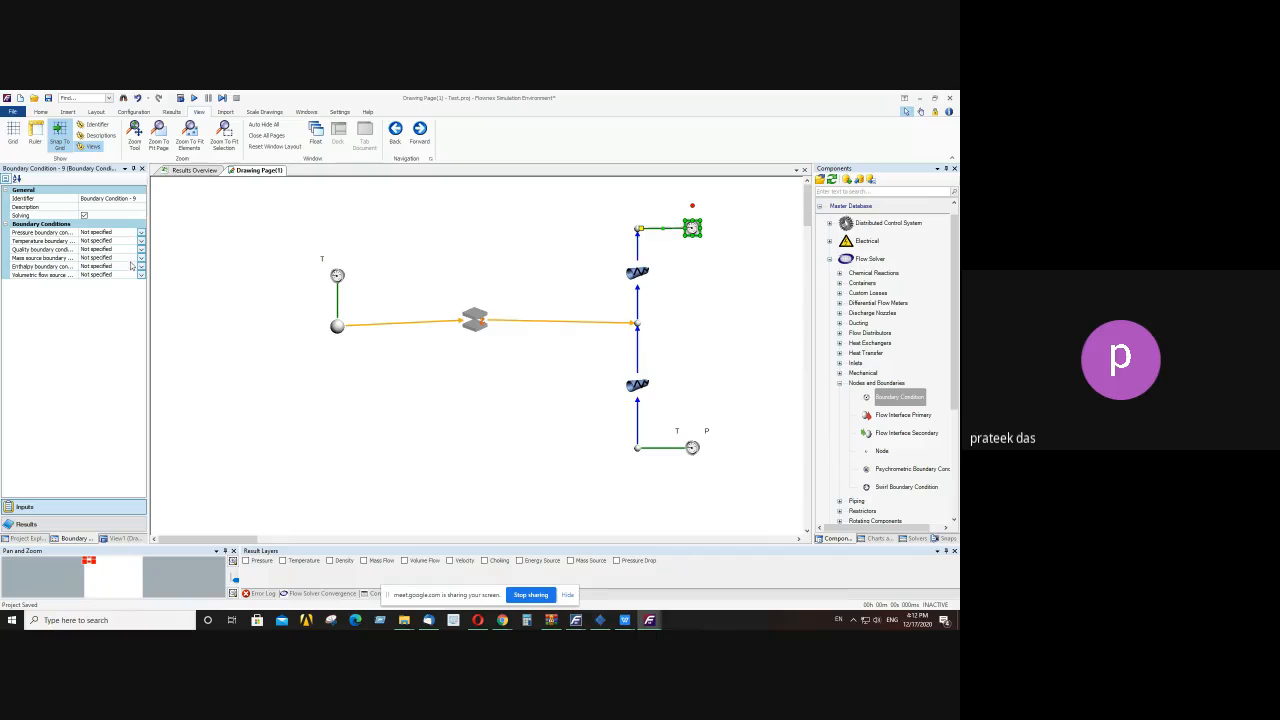
left_click(141, 258)
left_click(122, 274)
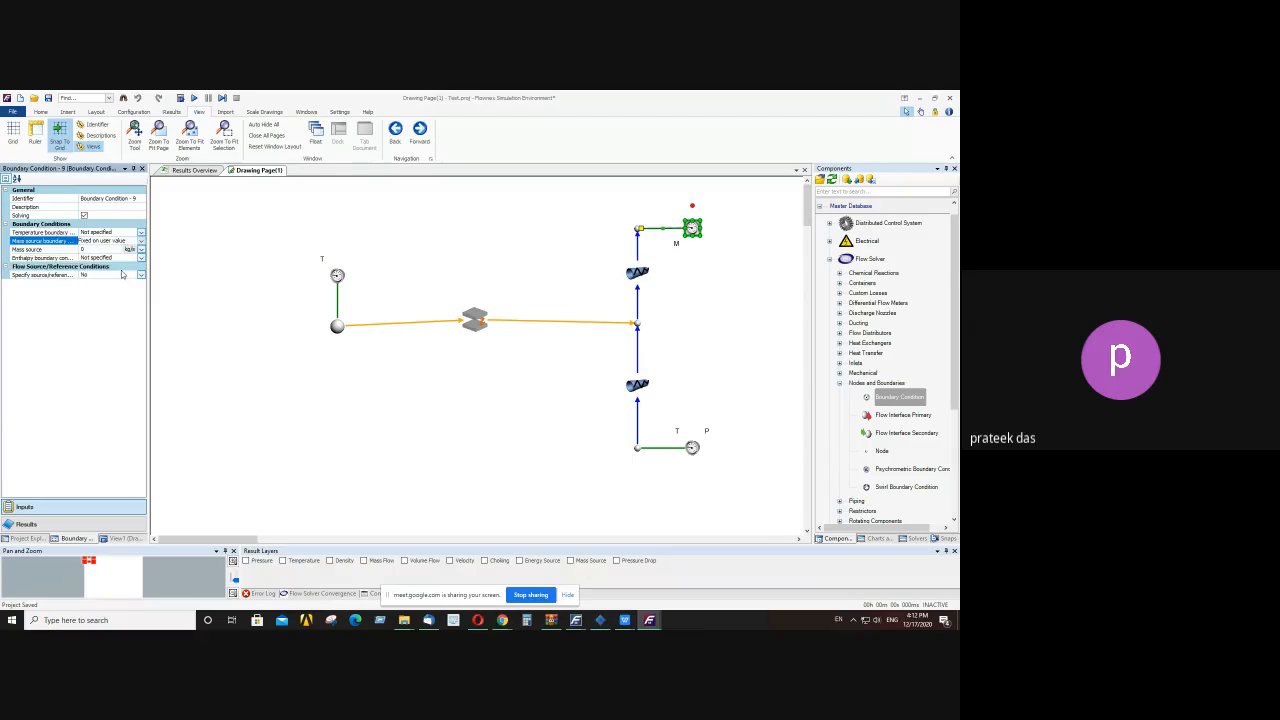
left_click(20, 250)
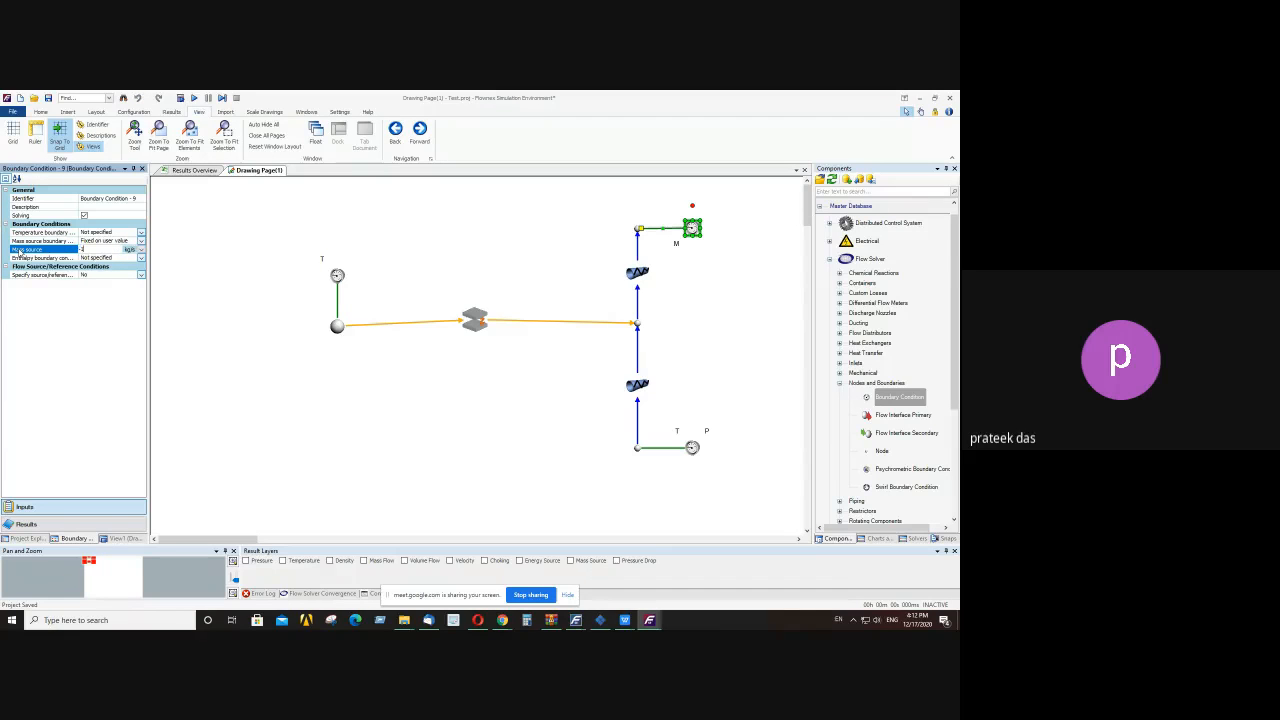
left_click(532, 253)
- Solve the network in steady state and compare the flow element results of the upper and lower Flow Resistances
left_click(40, 111)
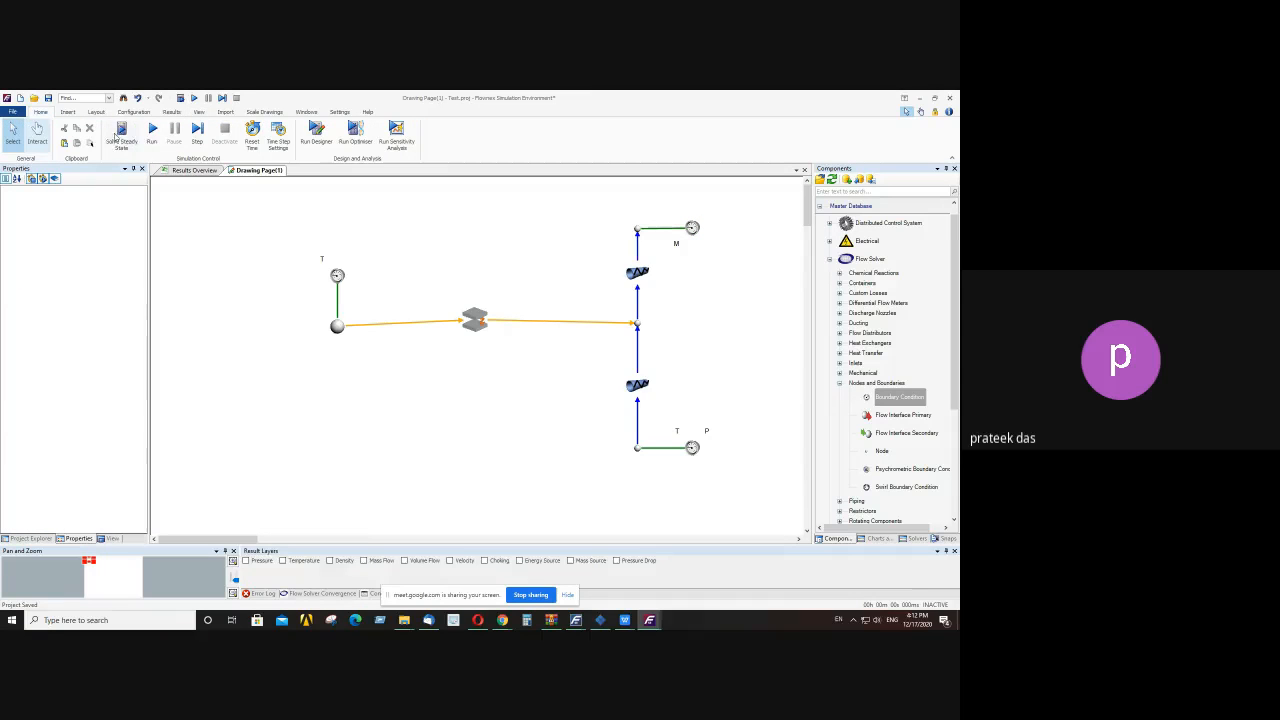
left_click(118, 135)
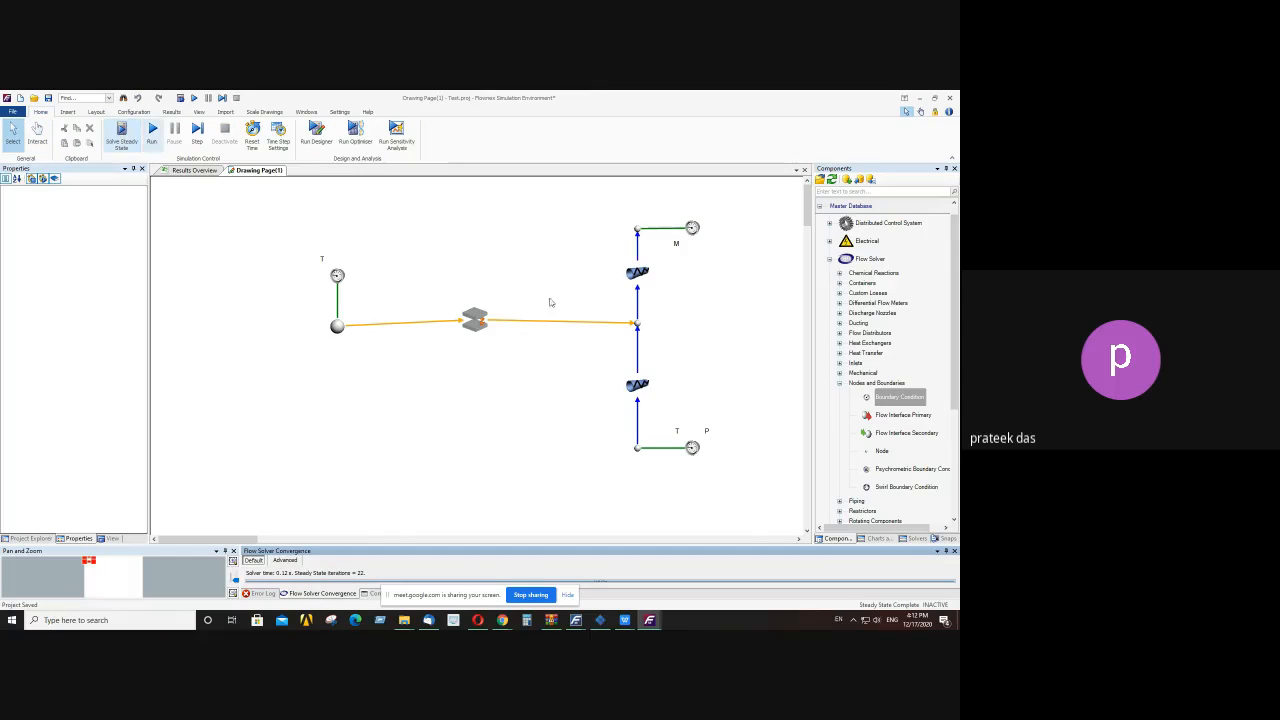
left_click(637, 272)
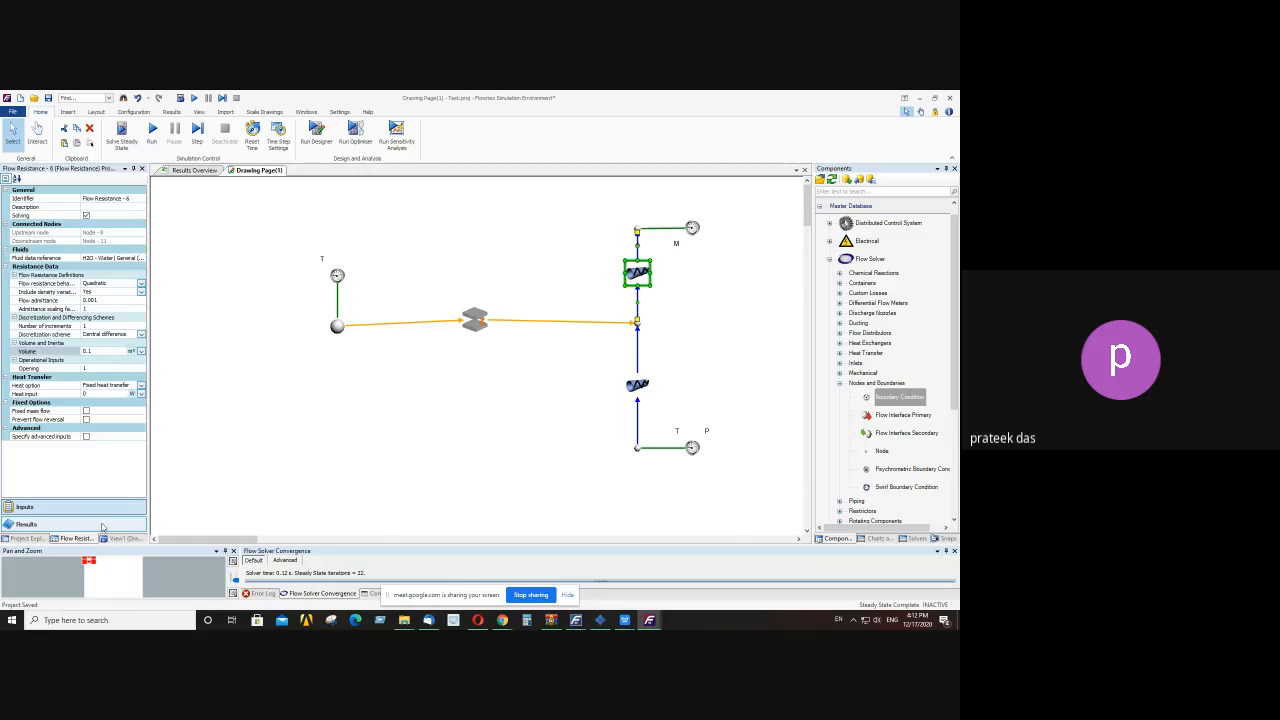
left_click(101, 525)
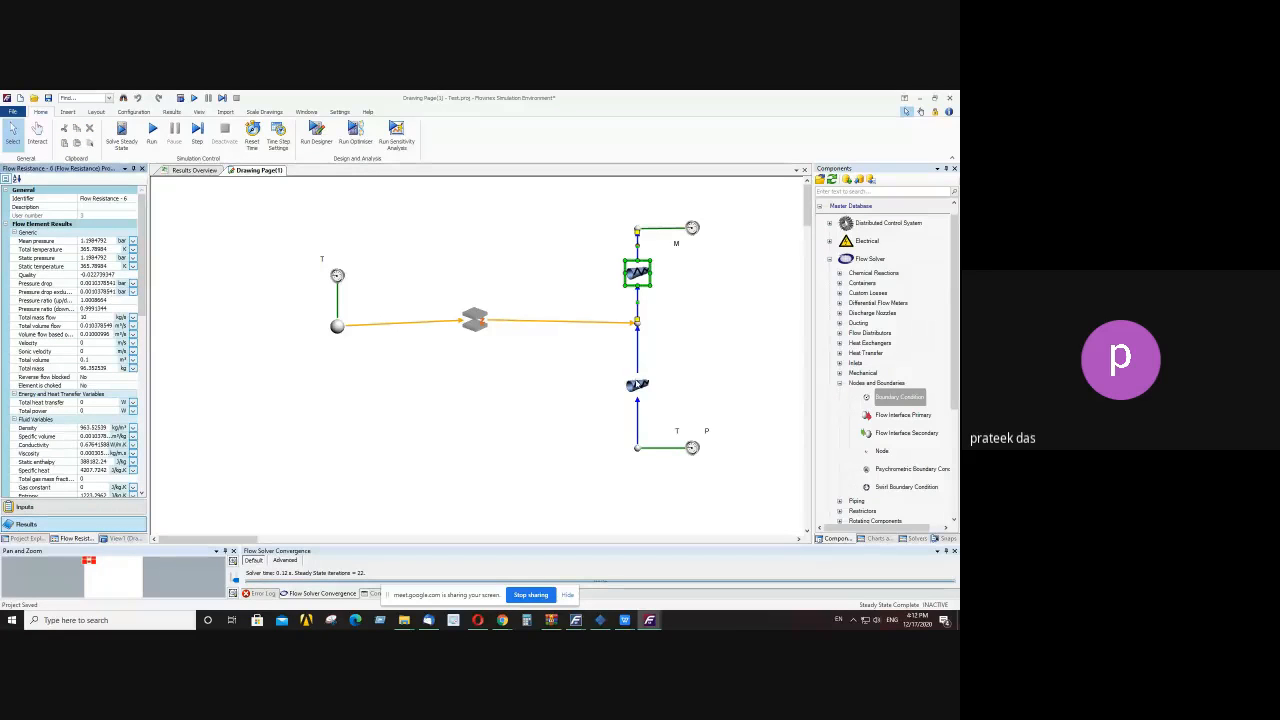
left_click(641, 383)
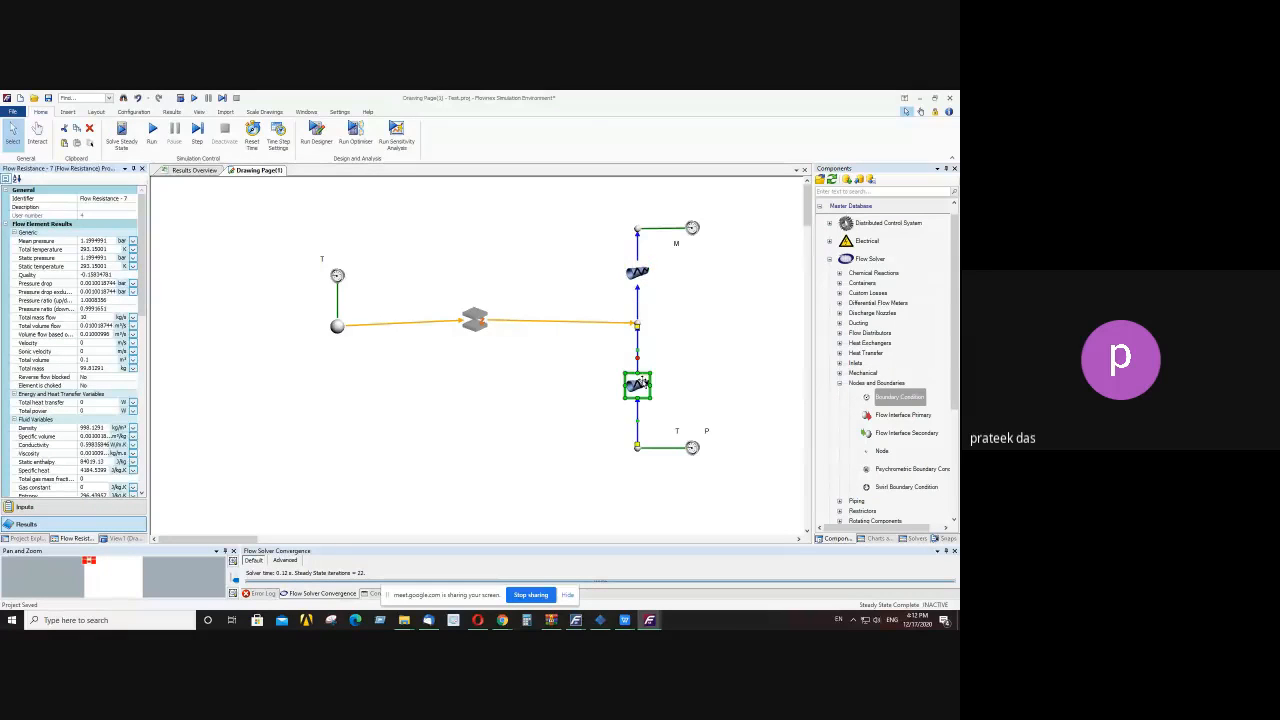
left_click(708, 352)
scroll(708, 352, "down", 3)
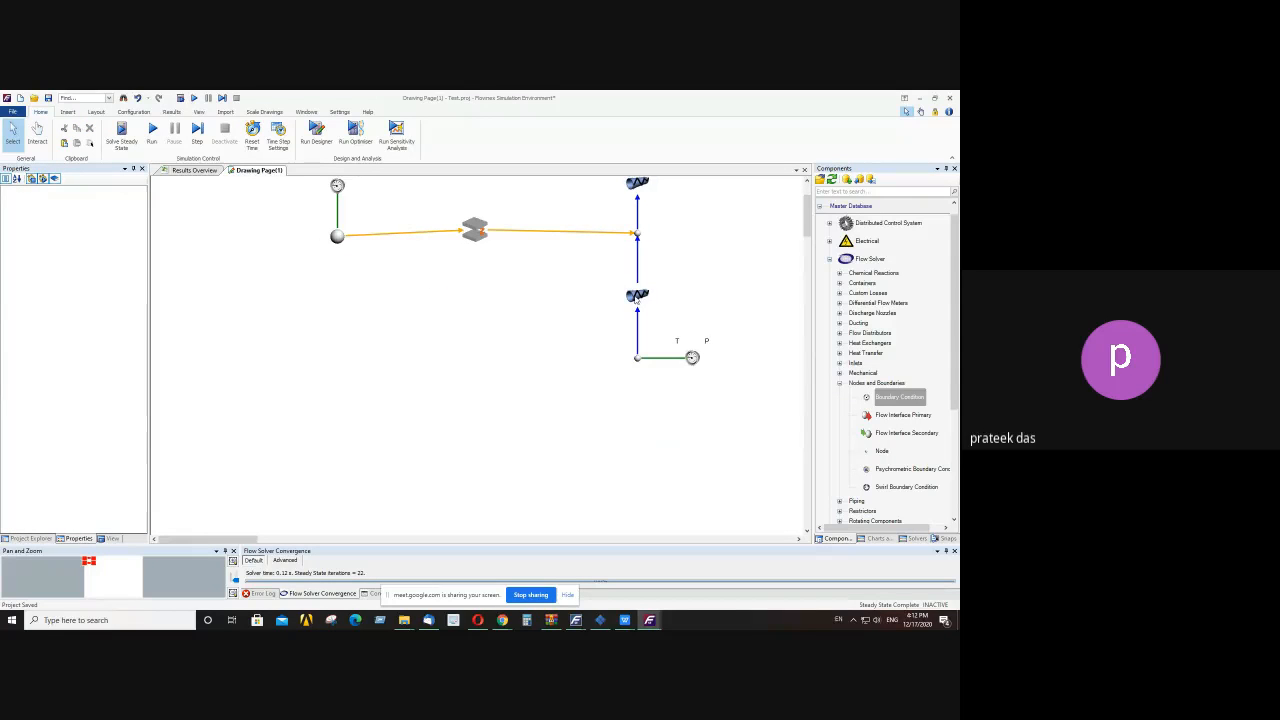
mouse_move(636, 299)
scroll(636, 299, "up", 2)
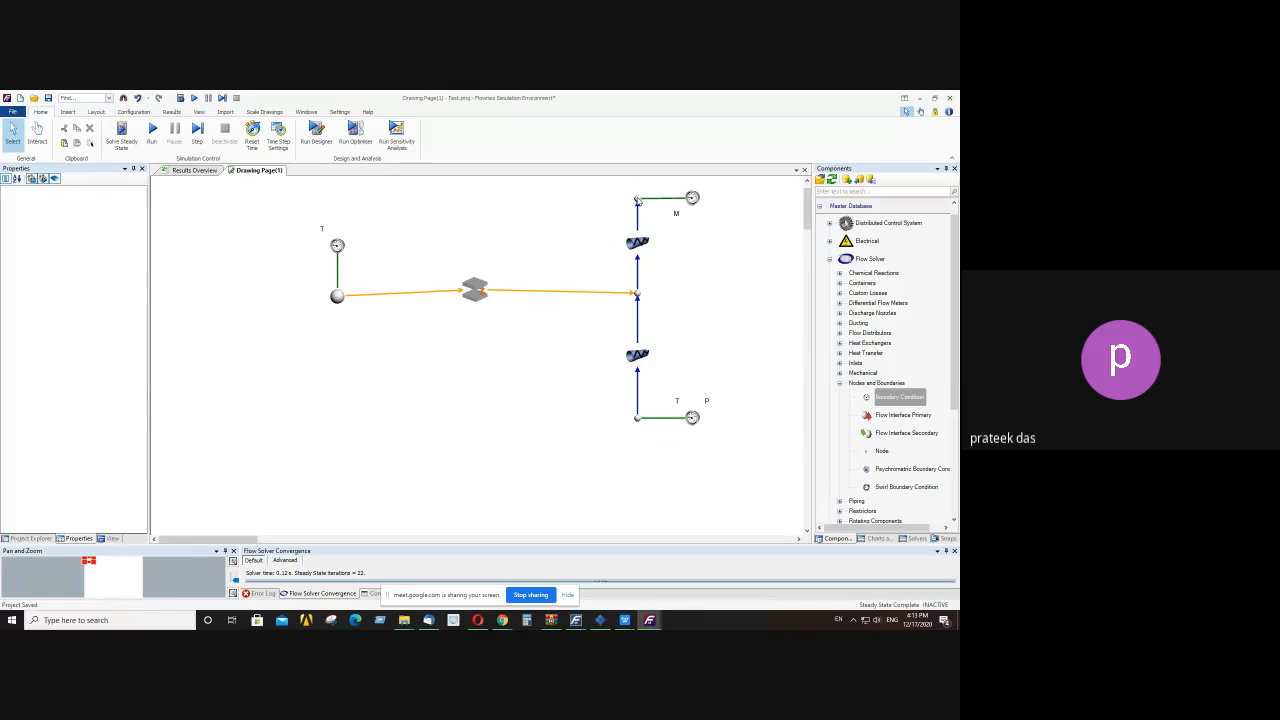
- Check the results of the node at the water line's upper end, showing its total temperature in °C
mouse_move(637, 201)
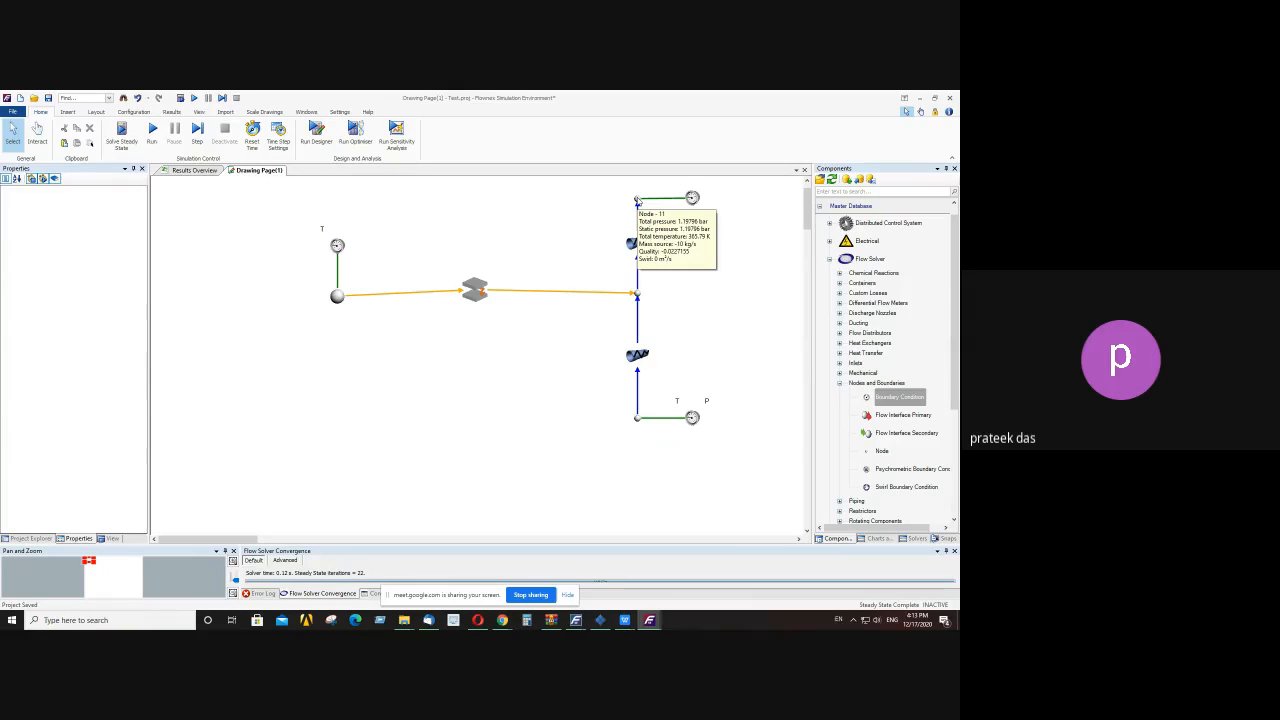
left_click(637, 201)
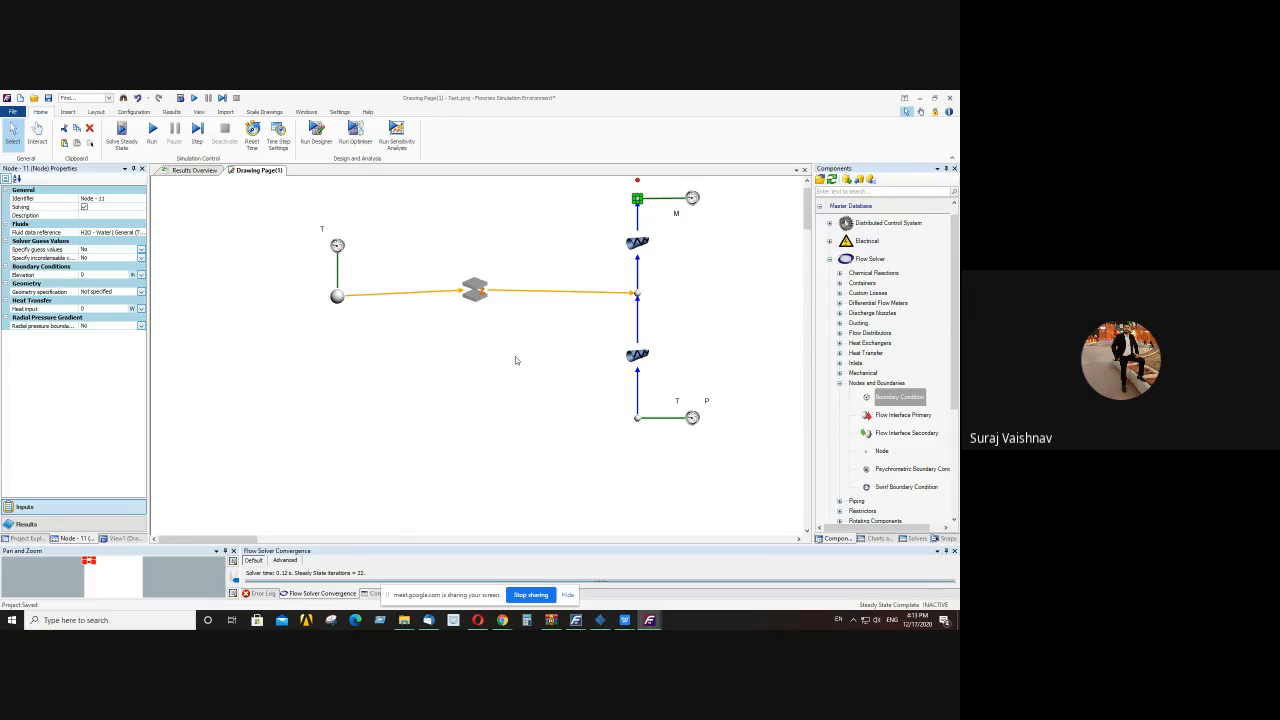
left_click(83, 525)
left_click(133, 241)
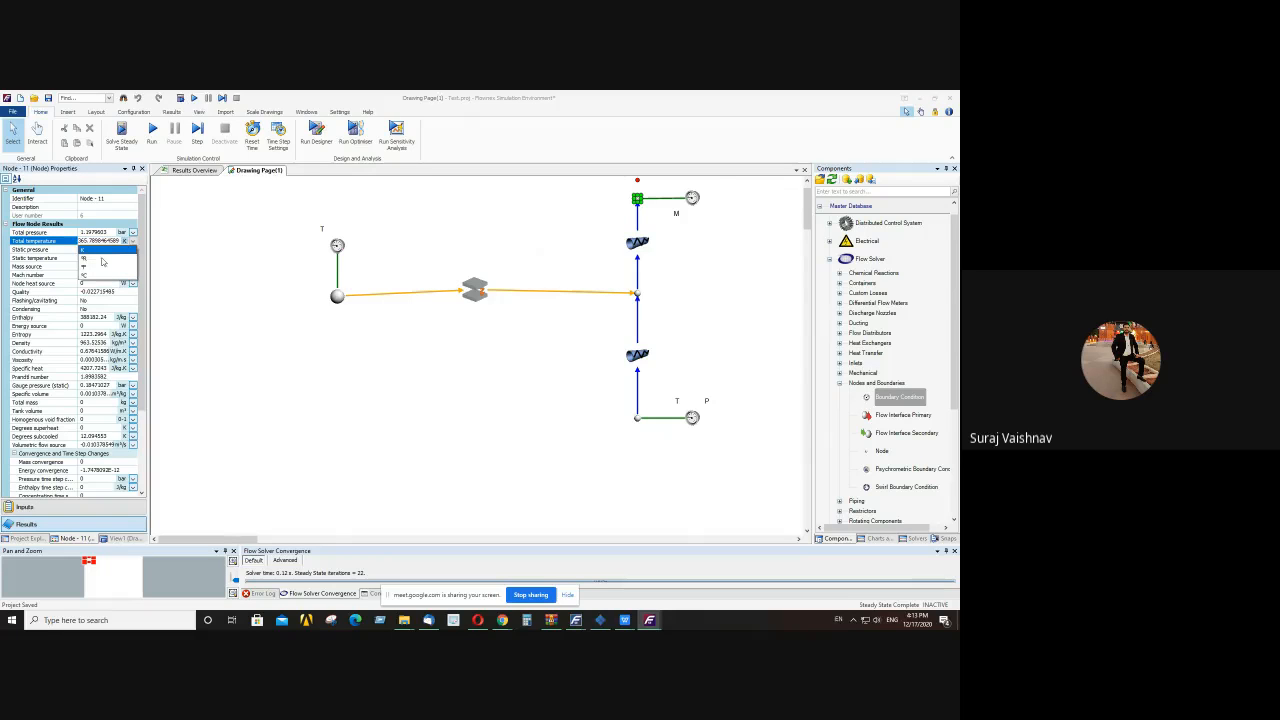
left_click(92, 280)
left_click(414, 360)
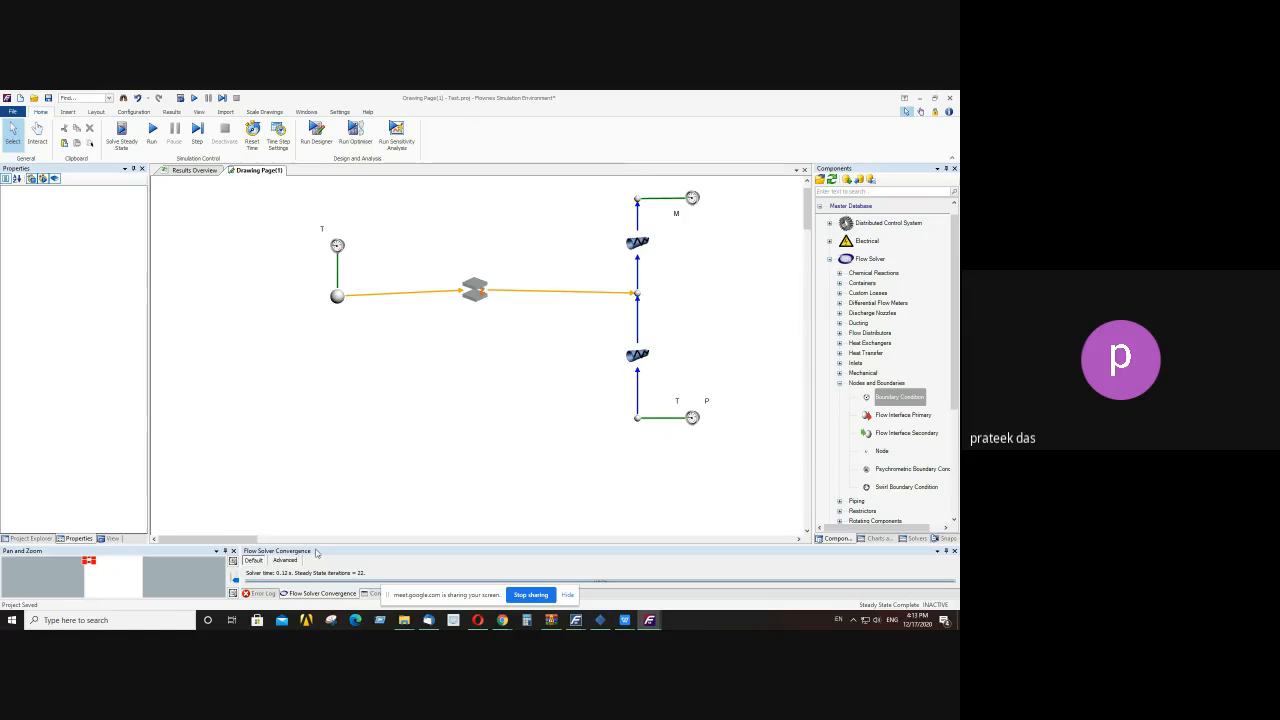
- Enlarge the drawing area and exclude all components of the radiation network from solving
left_click_drag(312, 545, 312, 567)
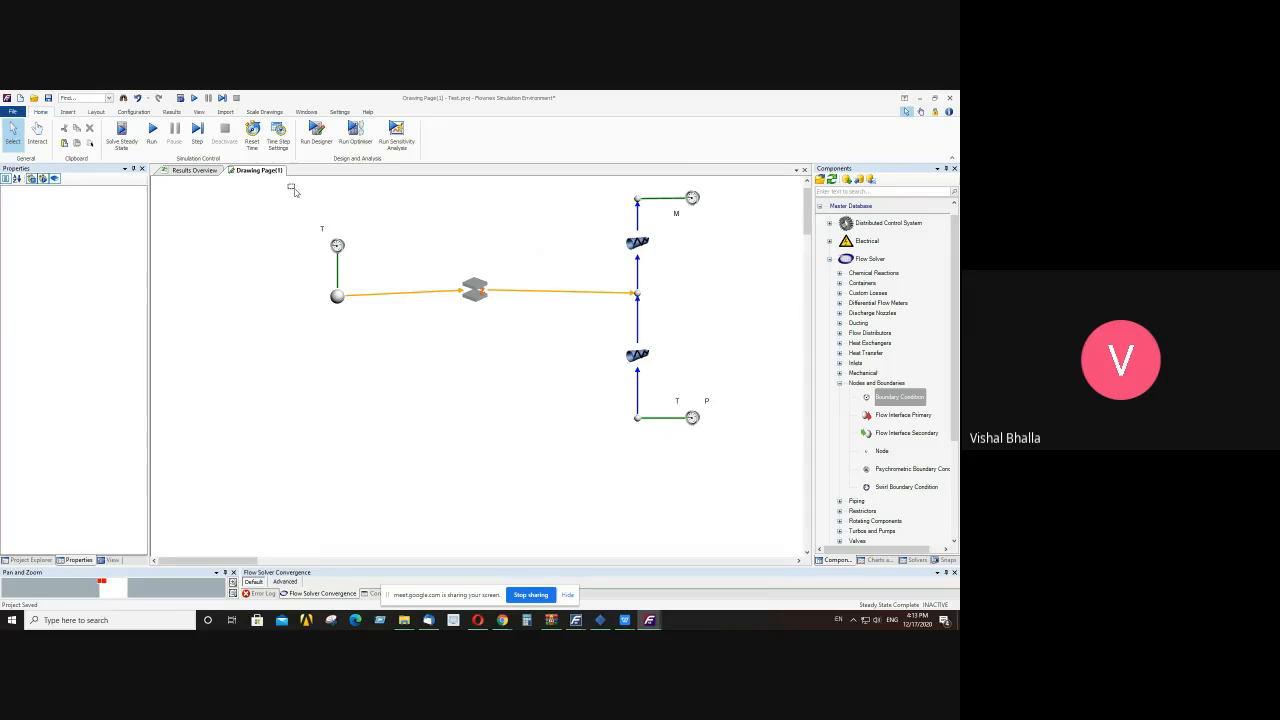
left_click_drag(288, 188, 750, 448)
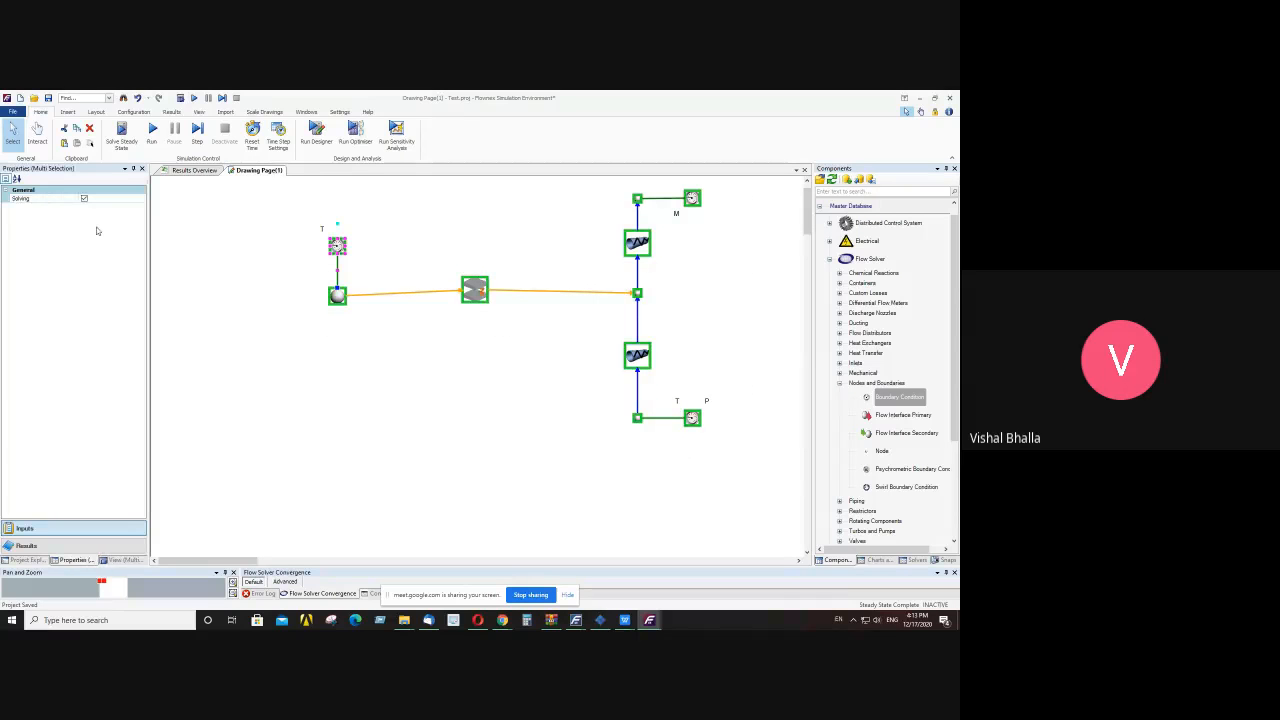
left_click(85, 199)
left_click(493, 452)
- Place a Pipe component in the empty area below the deactivated network
scroll(534, 422, "down", 1)
scroll(600, 420, "down", 1)
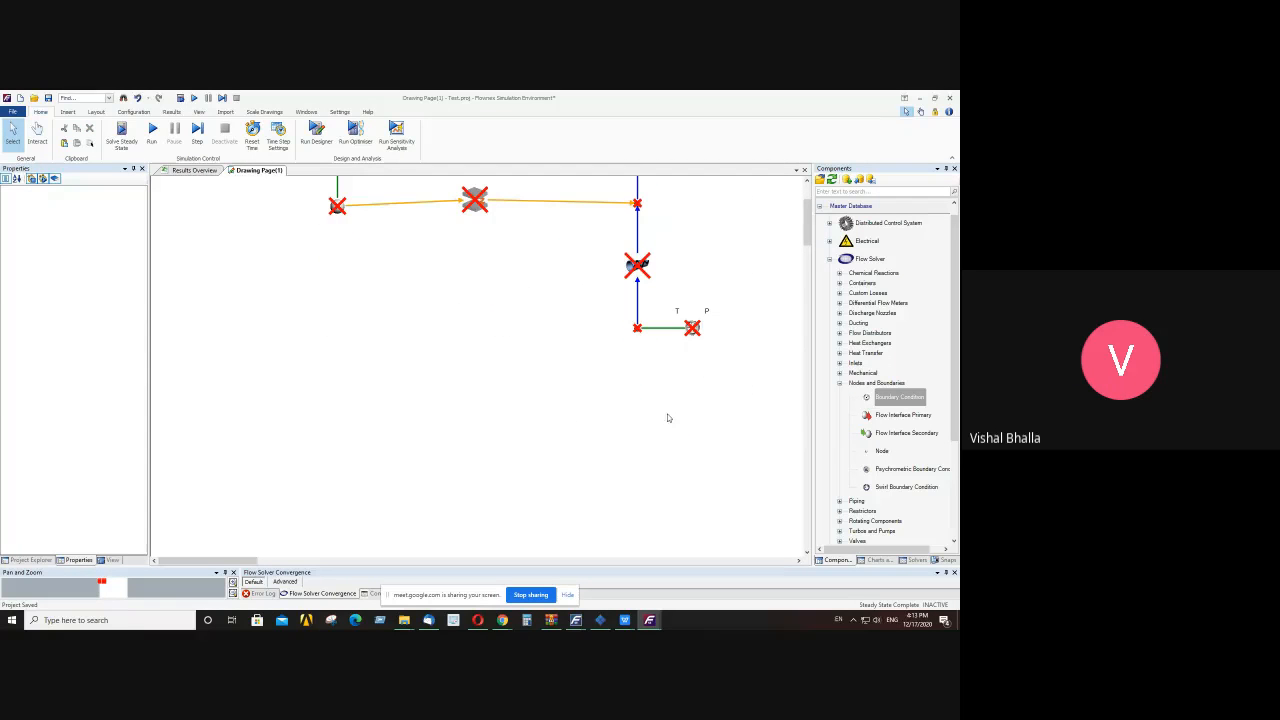
scroll(778, 401, "up", 2)
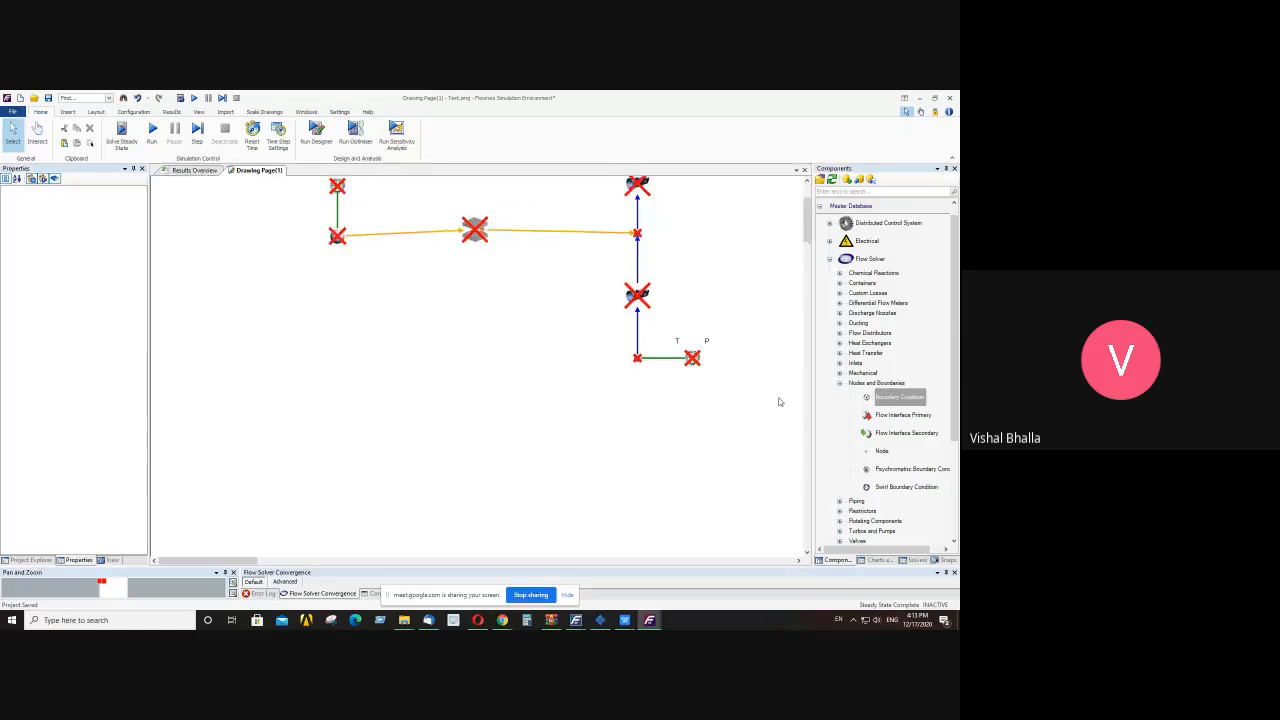
scroll(780, 402, "down", 1)
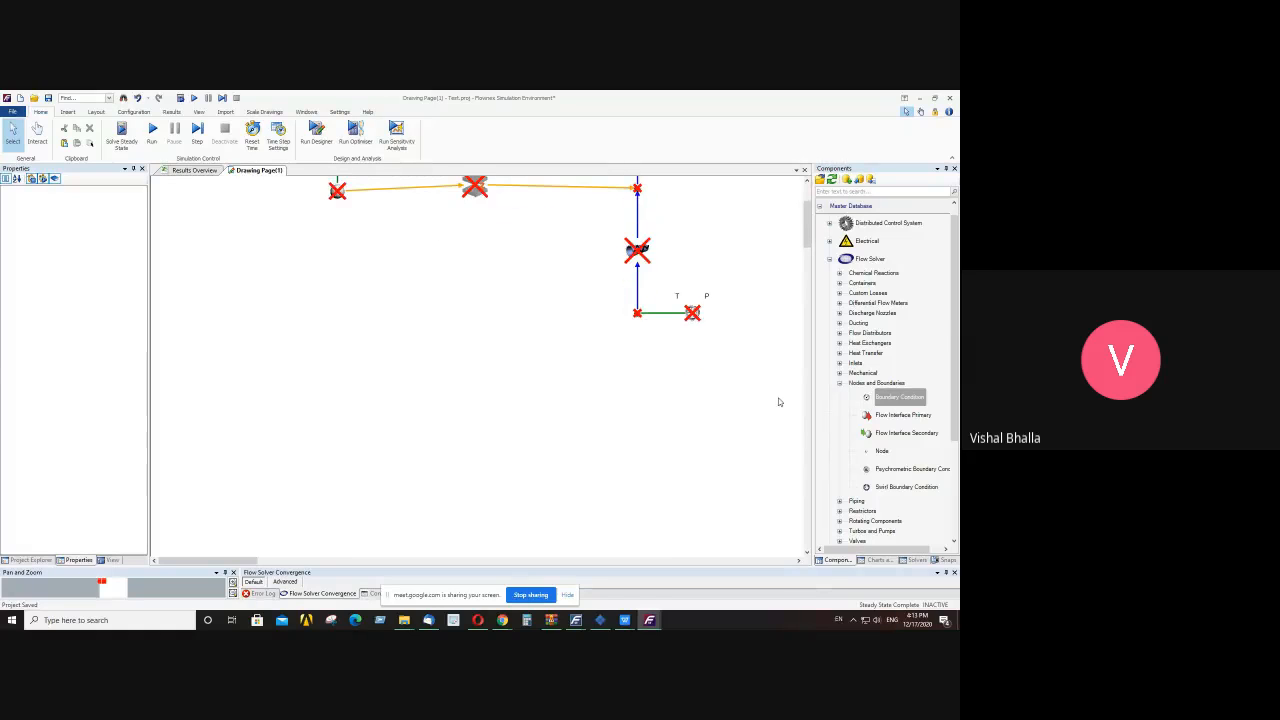
left_click(839, 382)
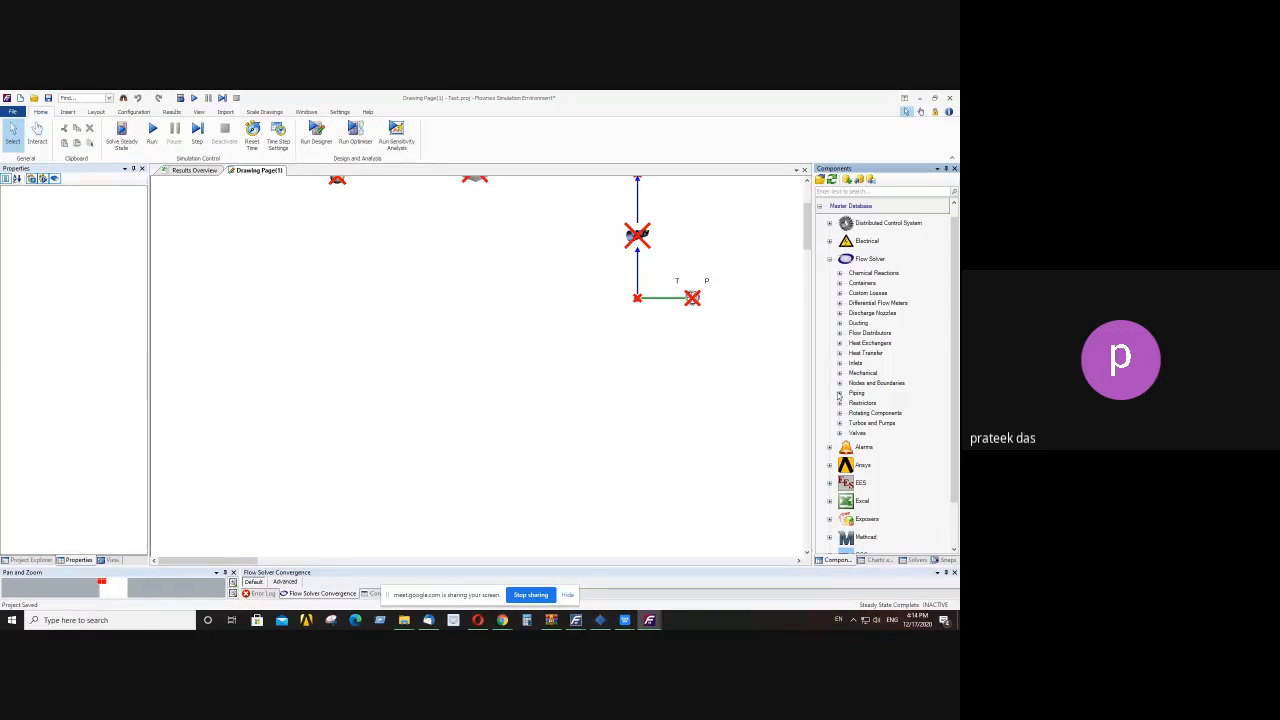
left_click(839, 393)
left_click_drag(880, 497, 428, 408)
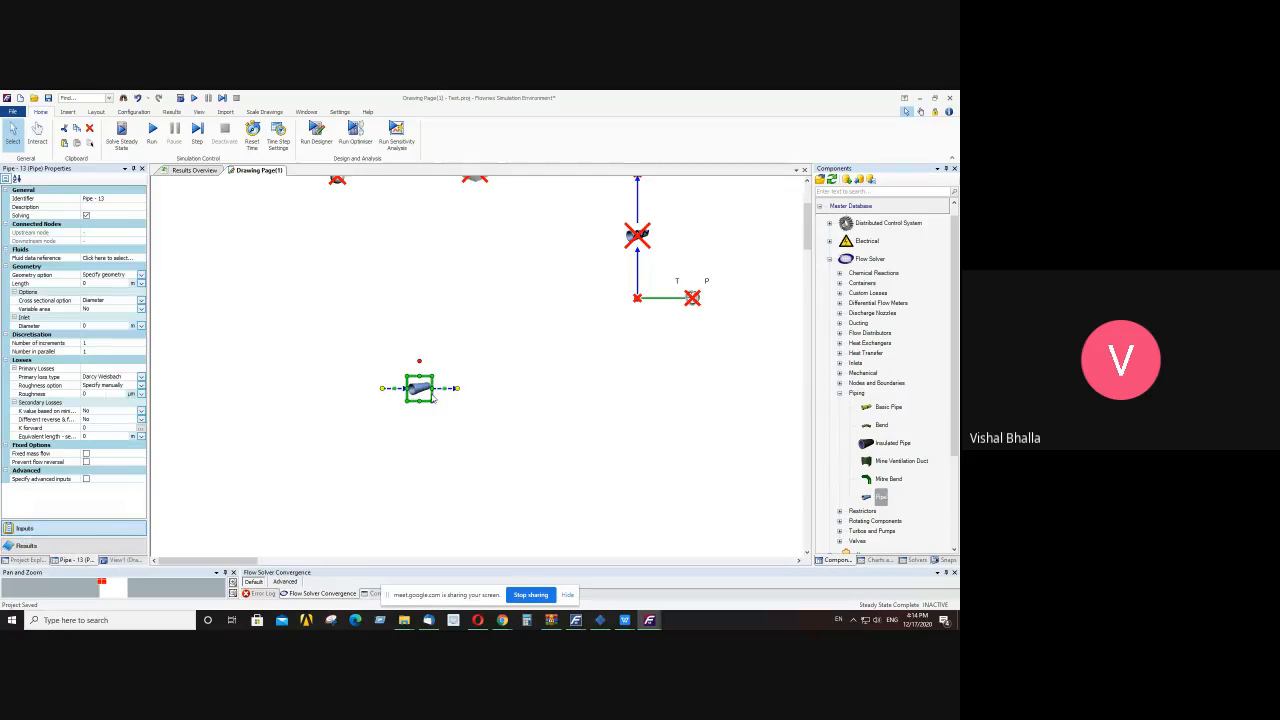
- Attach a boundary condition to each end of the pipe, extending its outlet end slightly outward
left_click(839, 388)
left_click_drag(880, 397, 470, 388)
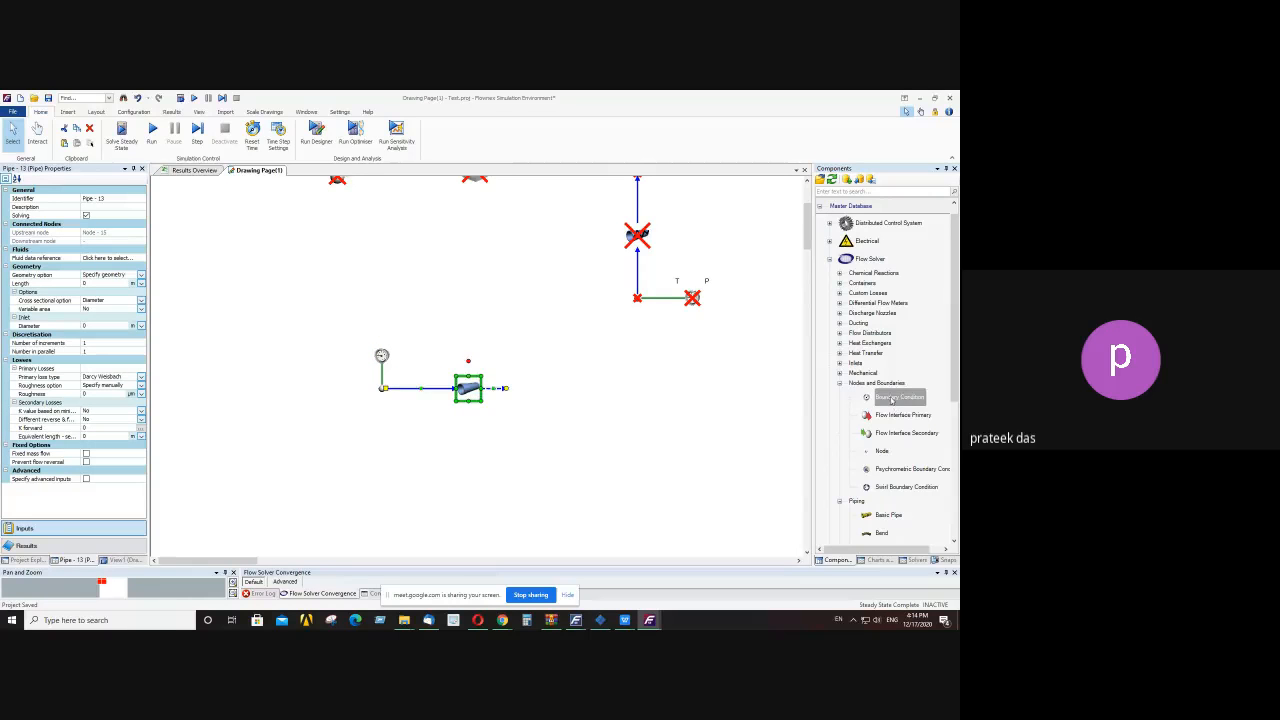
left_click_drag(898, 397, 524, 345)
left_click(467, 388)
left_click_drag(506, 388, 534, 392)
mouse_move(525, 344)
left_mouse_down()
mouse_move(561, 343)
mouse_move(537, 344)
left_mouse_up()
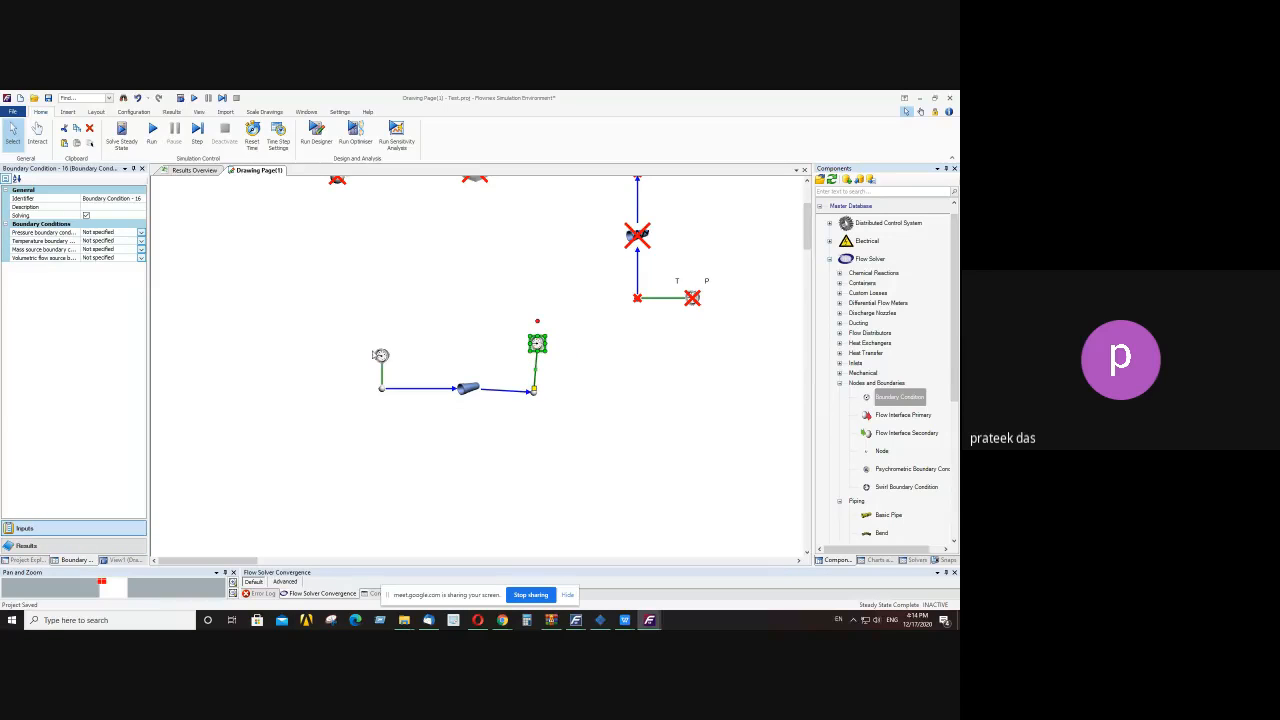
- Fix the pipe inlet boundary condition's pressure on user total value at 1.1 bar
left_click(381, 356)
left_click(141, 233)
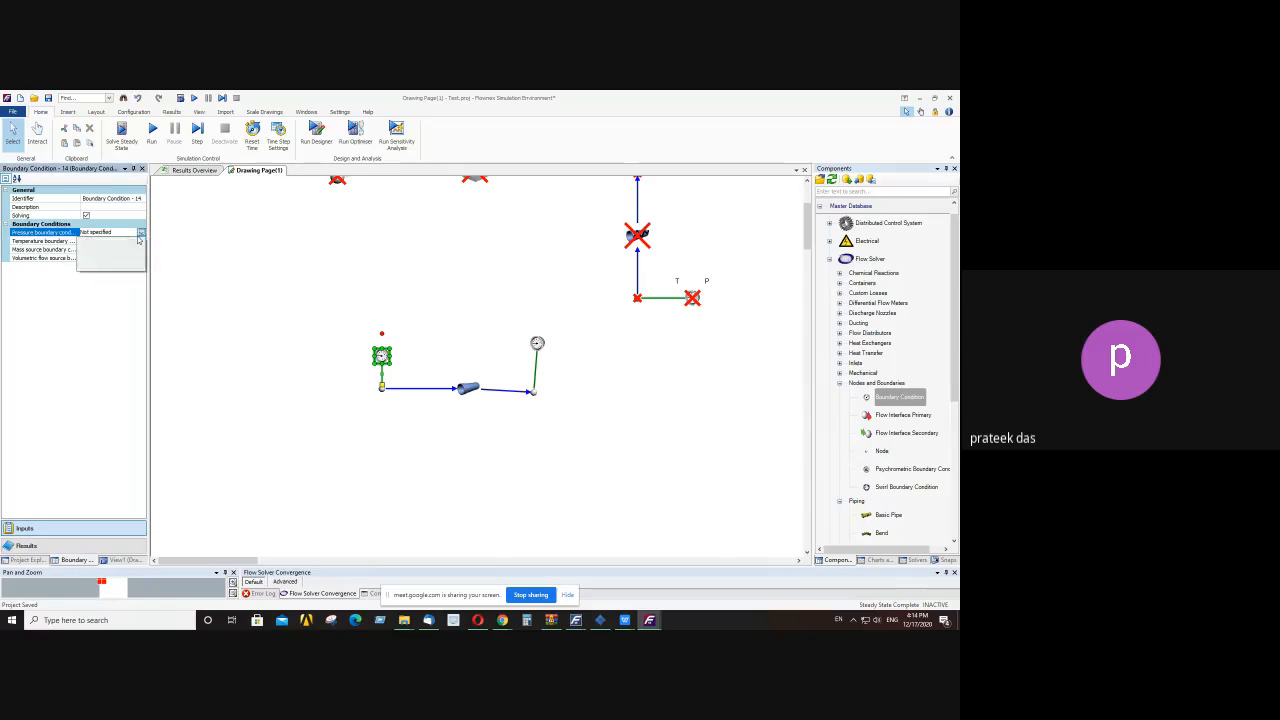
left_click(96, 251)
left_click_drag(103, 241, 2, 200)
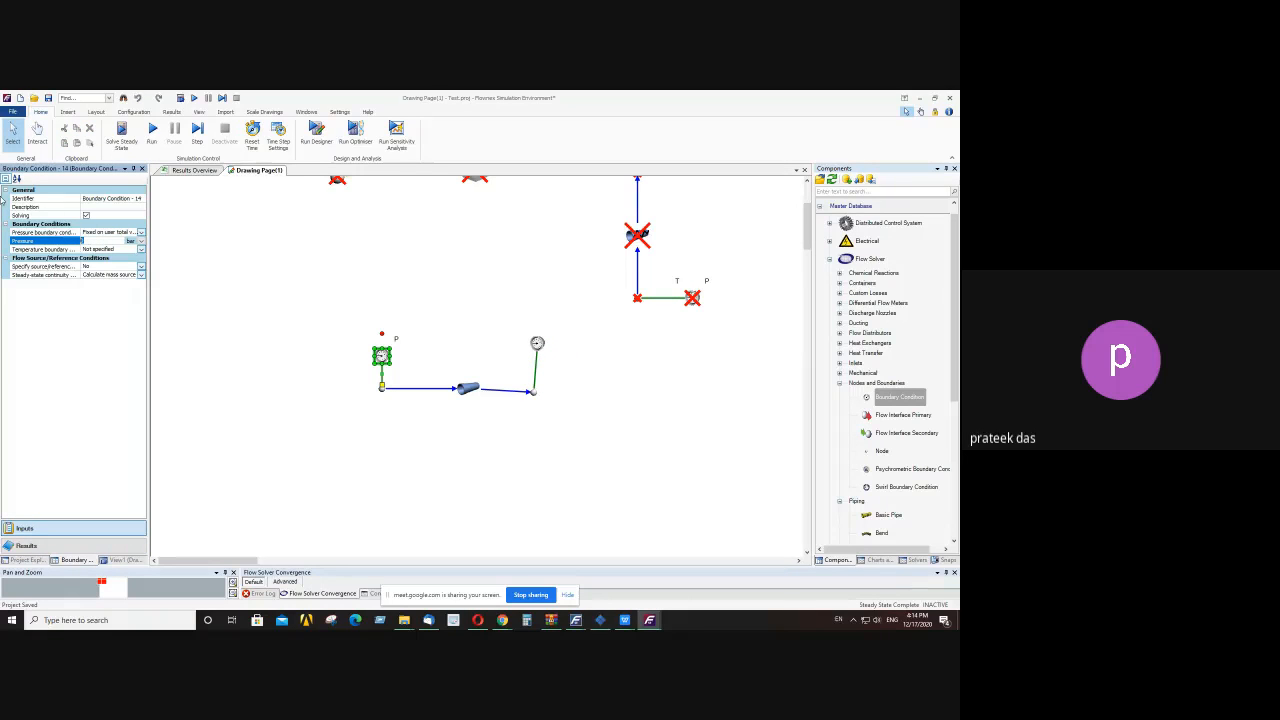
type("1.1")
- Fix the pipe inlet boundary condition's temperature on user value, with its unit in °C
left_click(141, 250)
left_click(137, 262)
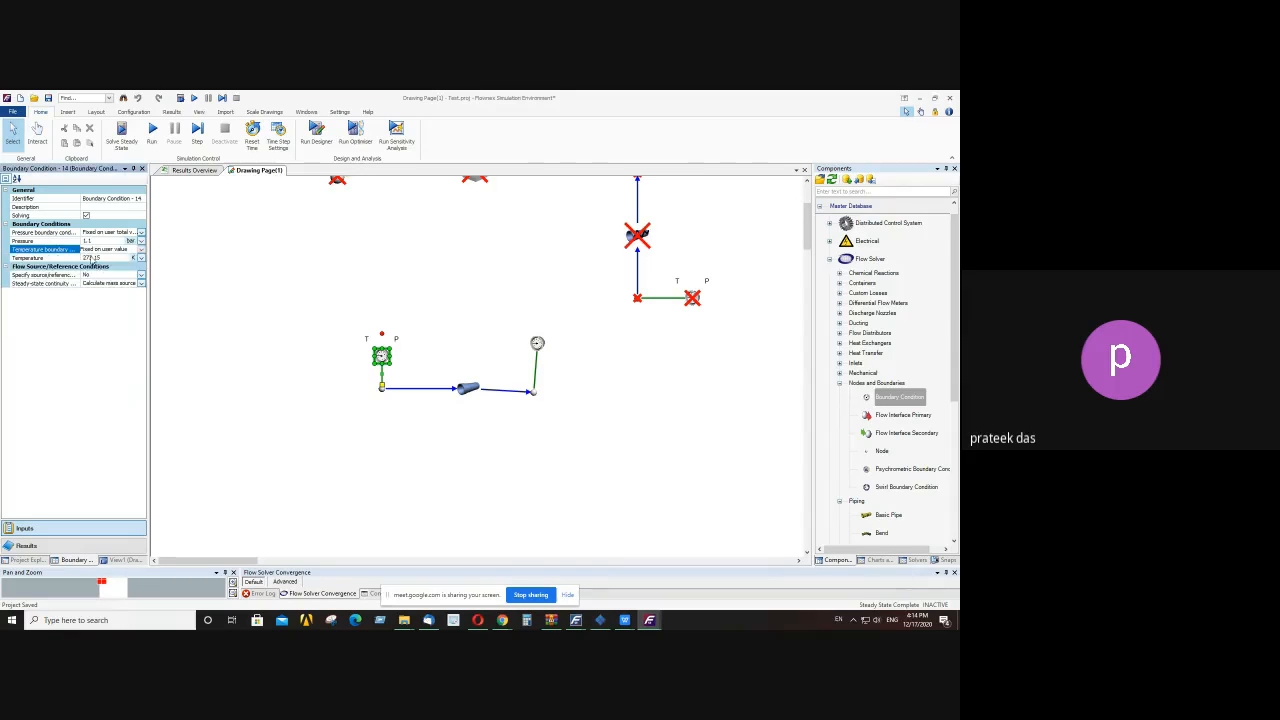
left_click(137, 260)
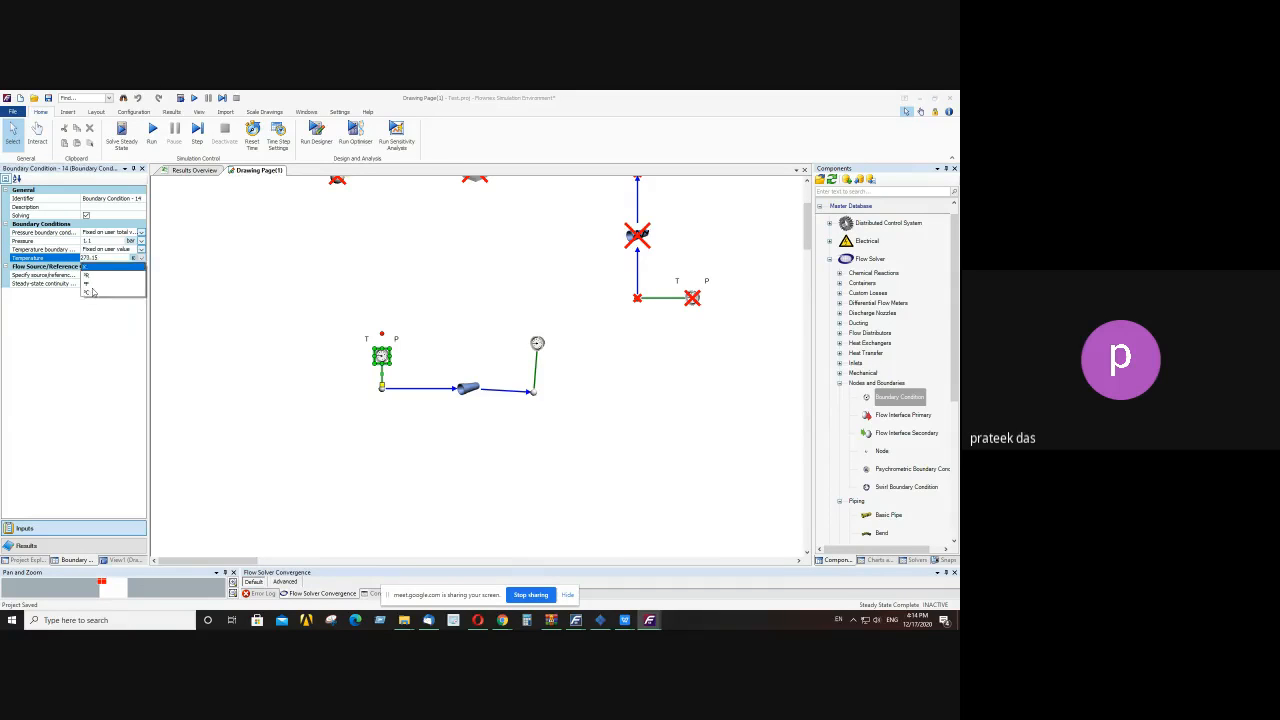
left_click(91, 275)
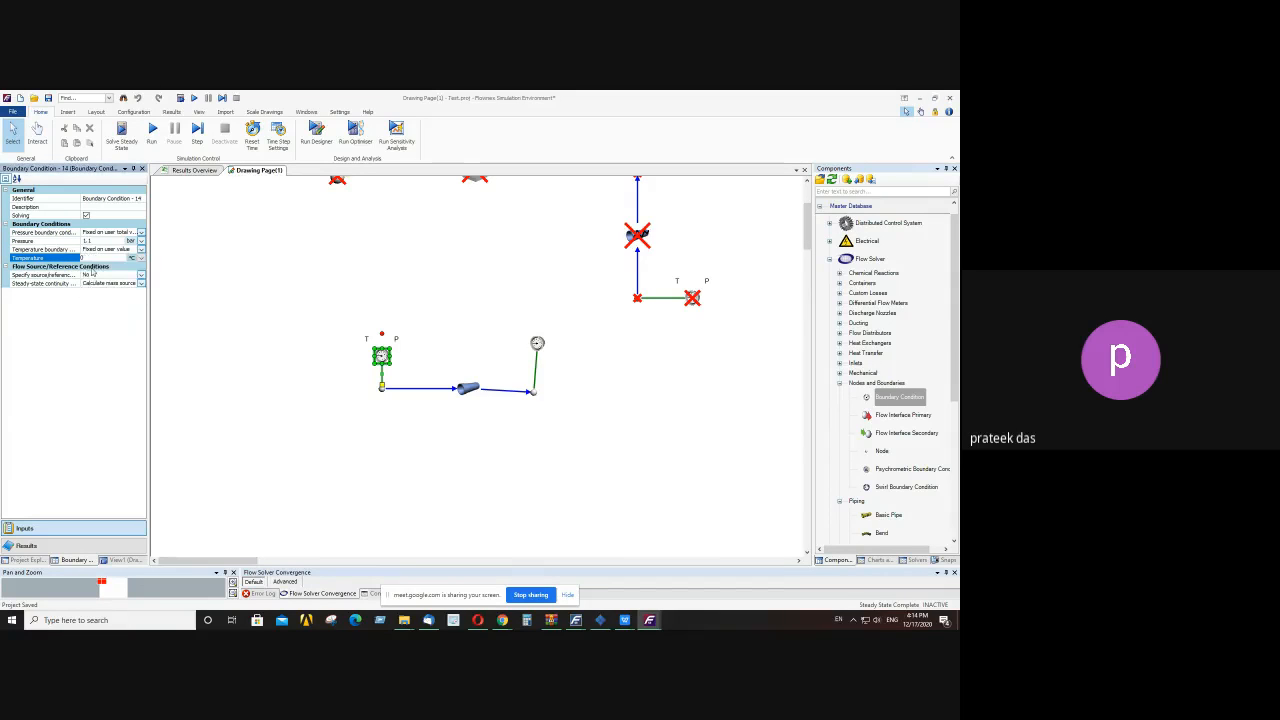
left_click(437, 338)
- Fix the pipe outlet boundary condition's pressure on user total value at 1.09 bar
left_click(537, 344)
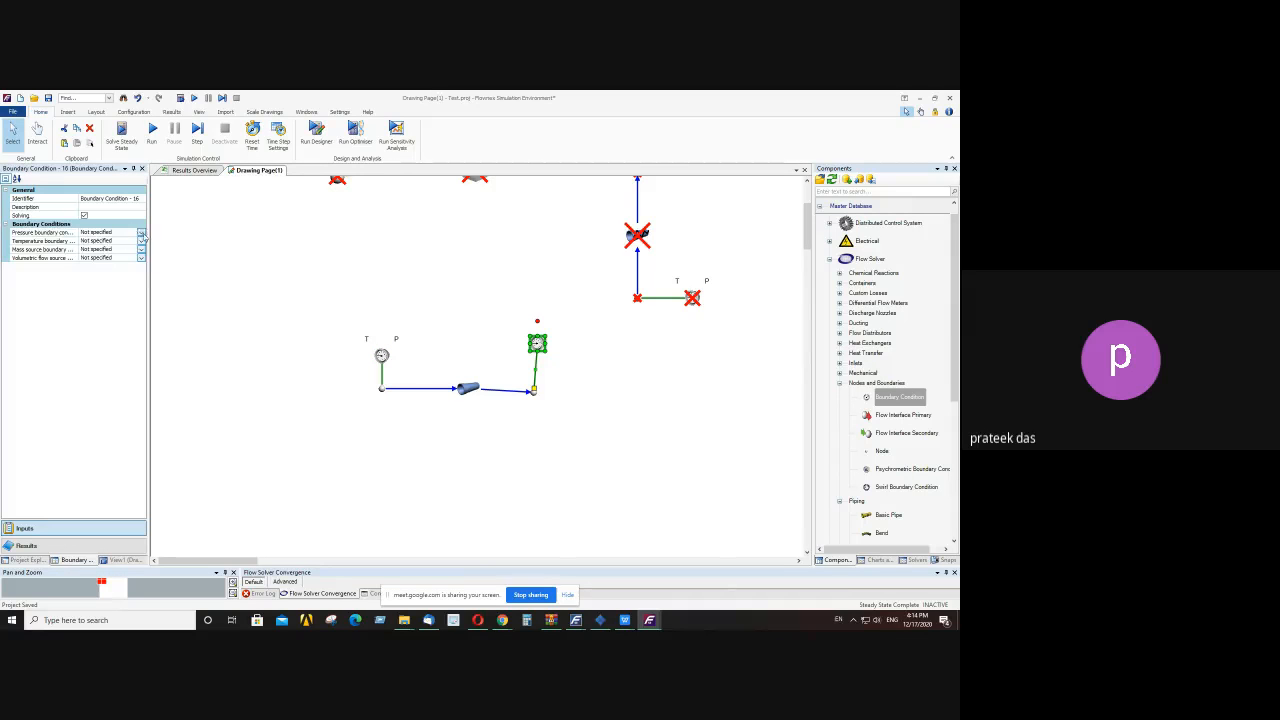
left_click(142, 234)
left_click(99, 248)
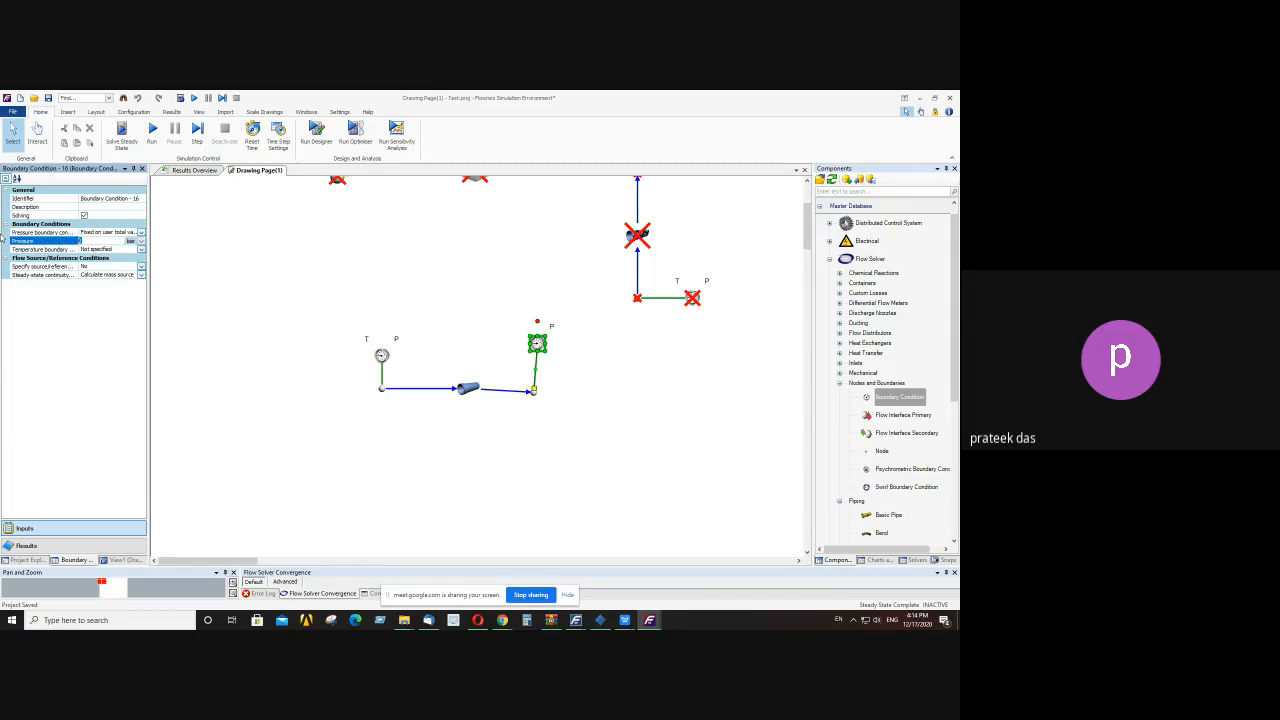
type("1.05")
left_click(429, 303)
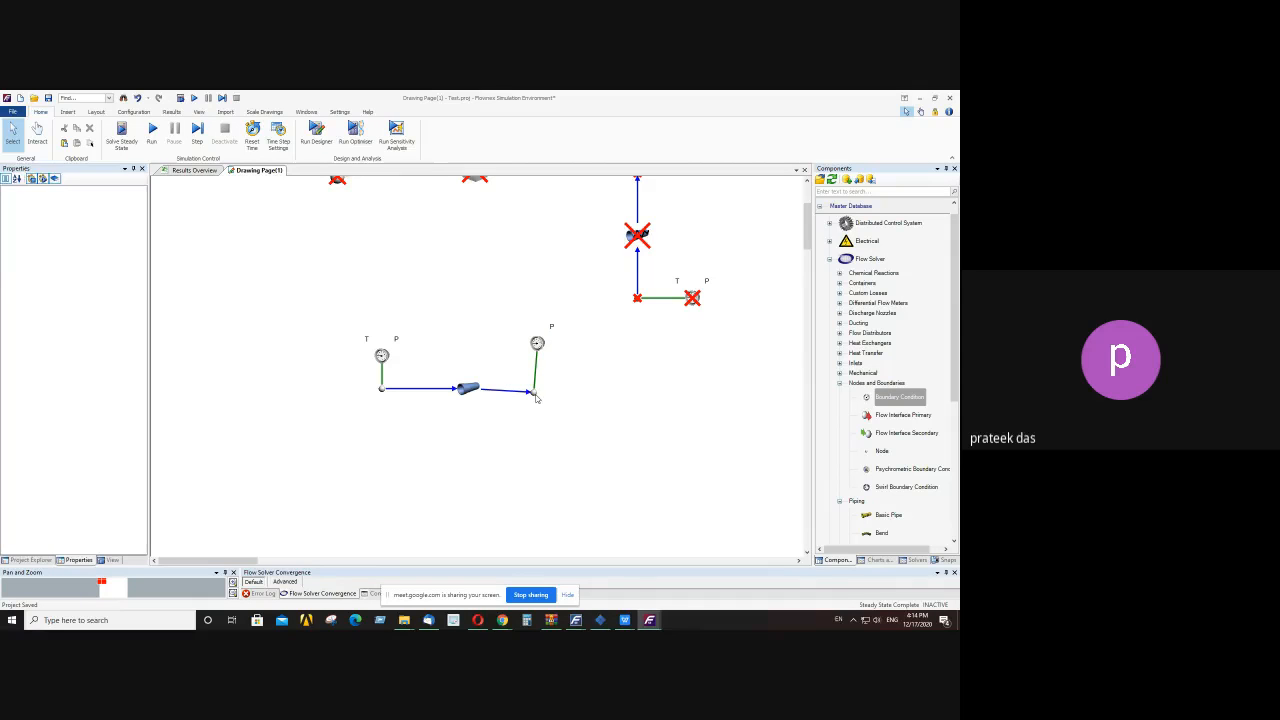
- Set the pipe's length to 2 m and its diameter to 0.1 m, and shift the outlet boundary condition slightly outward
left_click(535, 396)
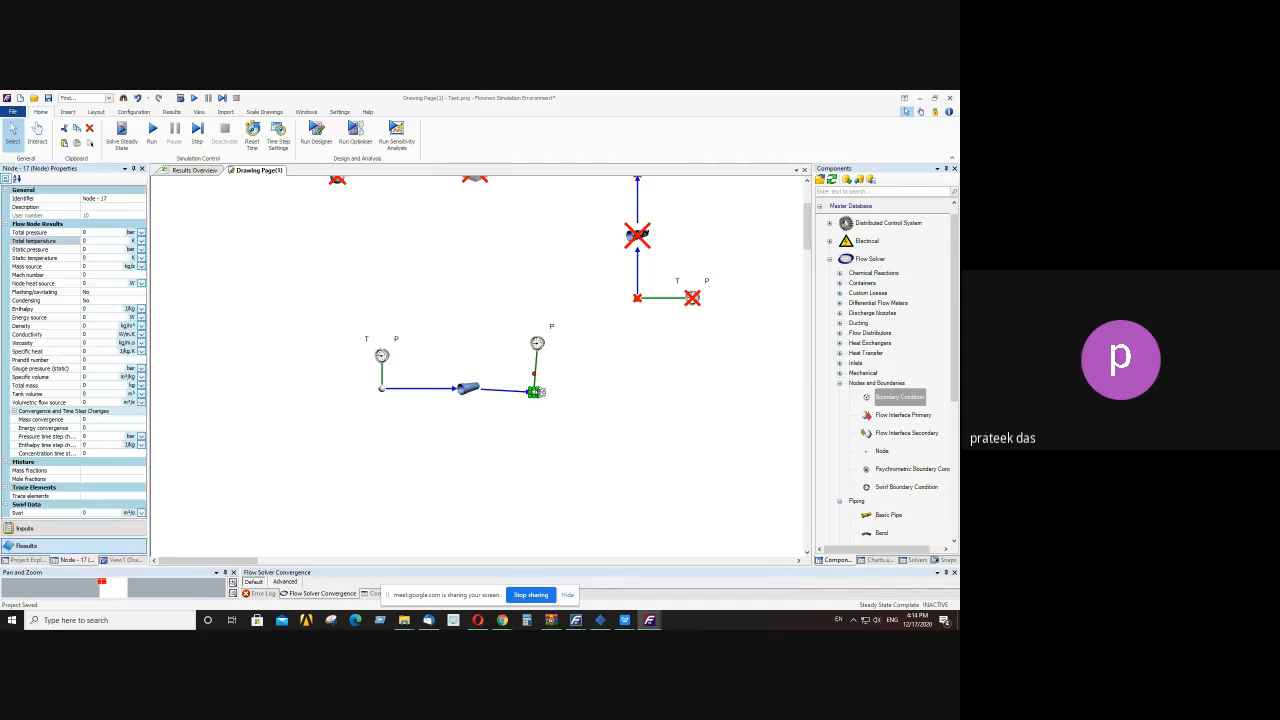
left_click(468, 388)
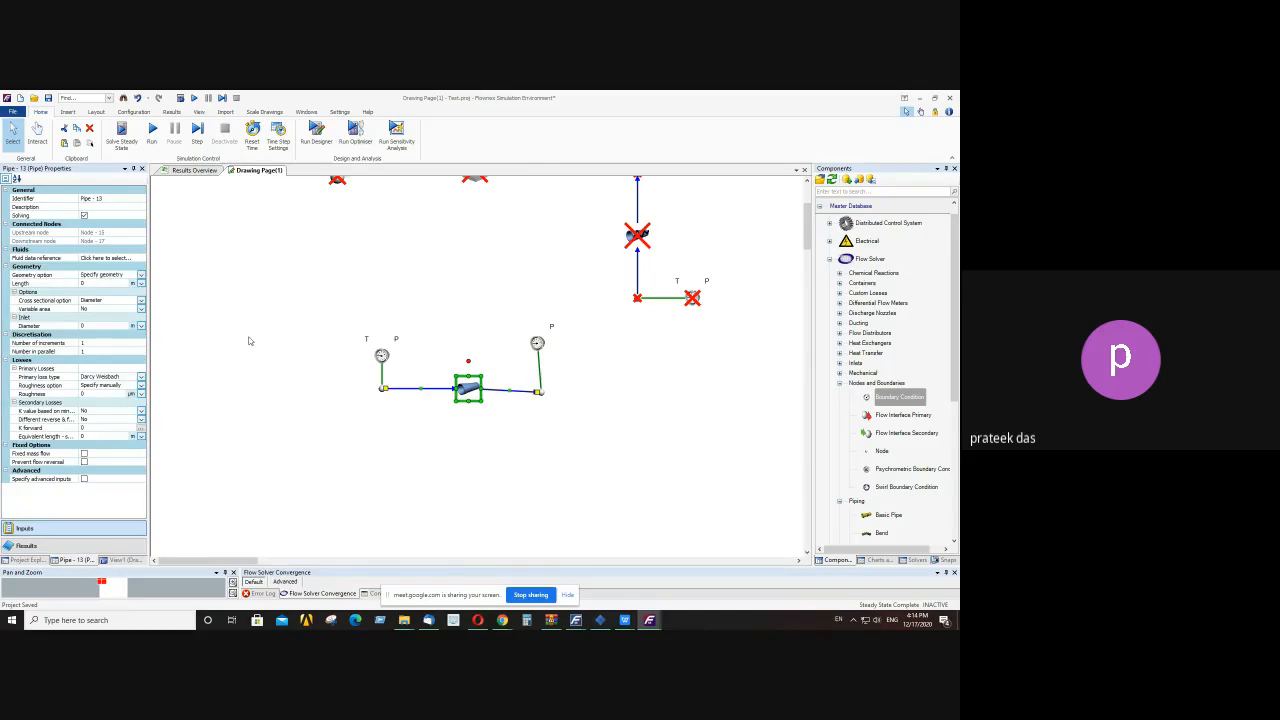
left_click(95, 283)
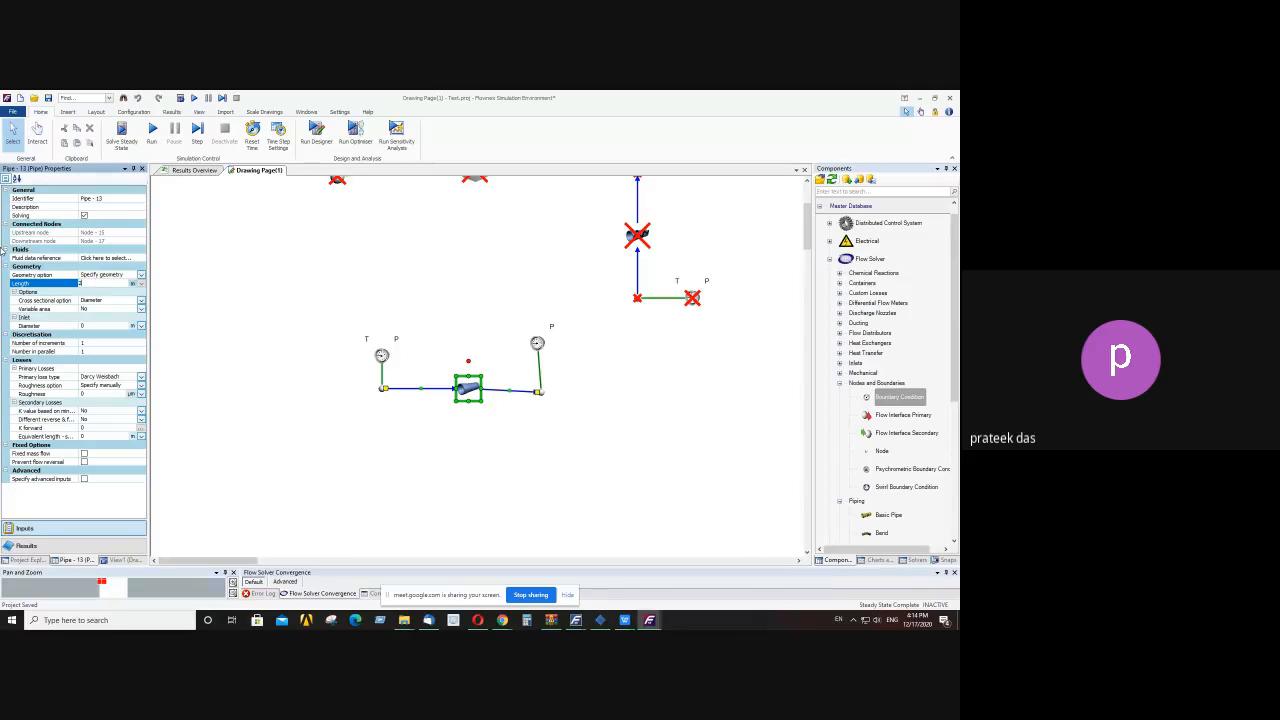
left_click(97, 327)
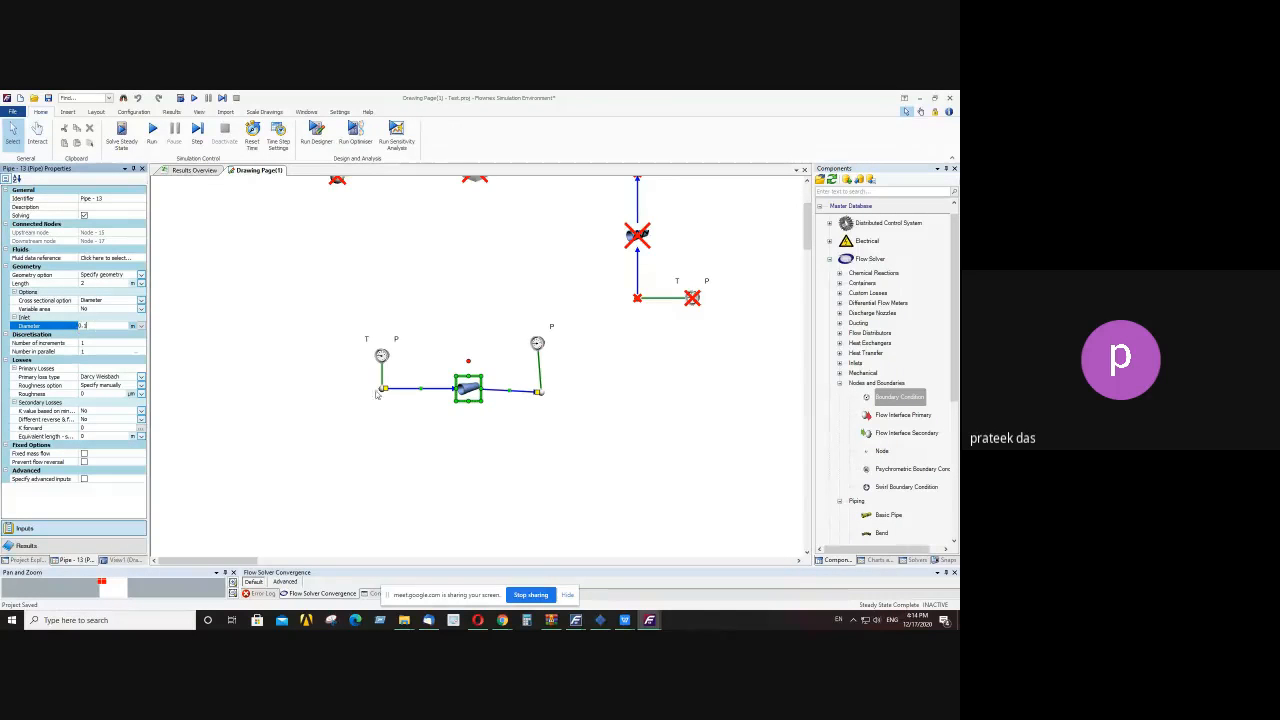
left_click(537, 343)
left_click_drag(537, 343, 549, 344)
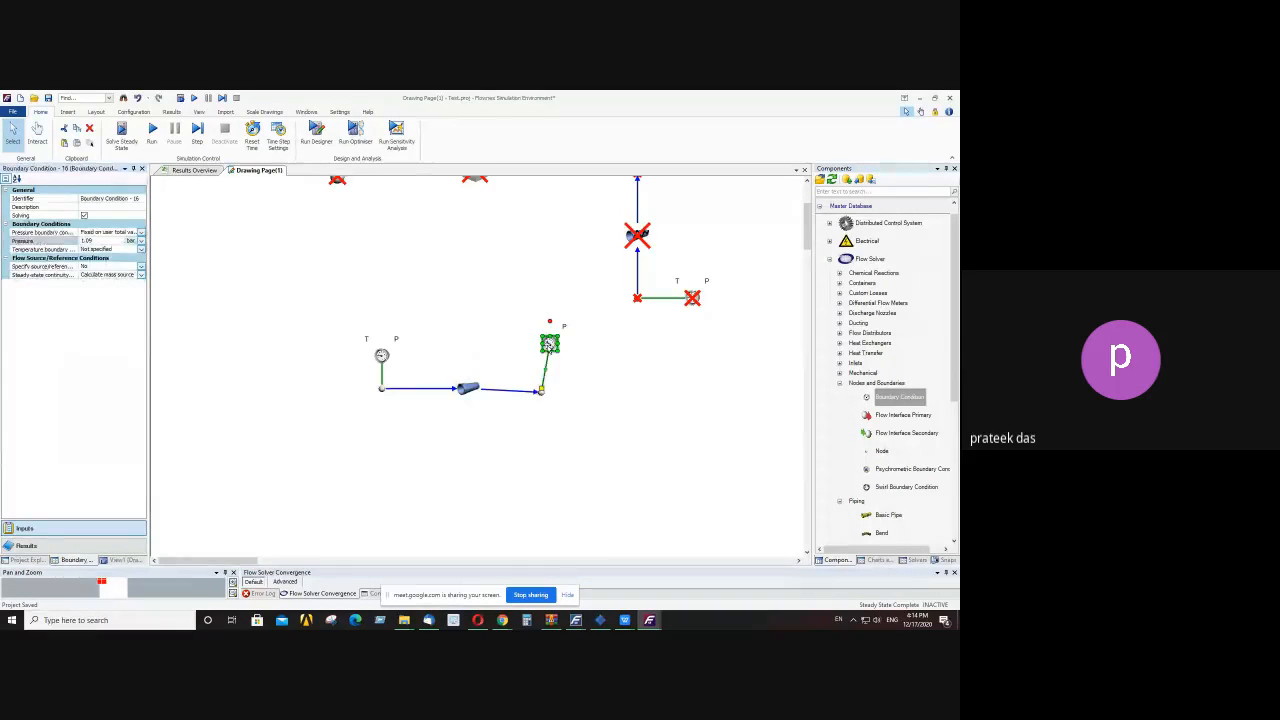
- Keep Darcy Weisbach as the pipe's primary loss type and set its roughness to 40 µm
left_click(462, 390)
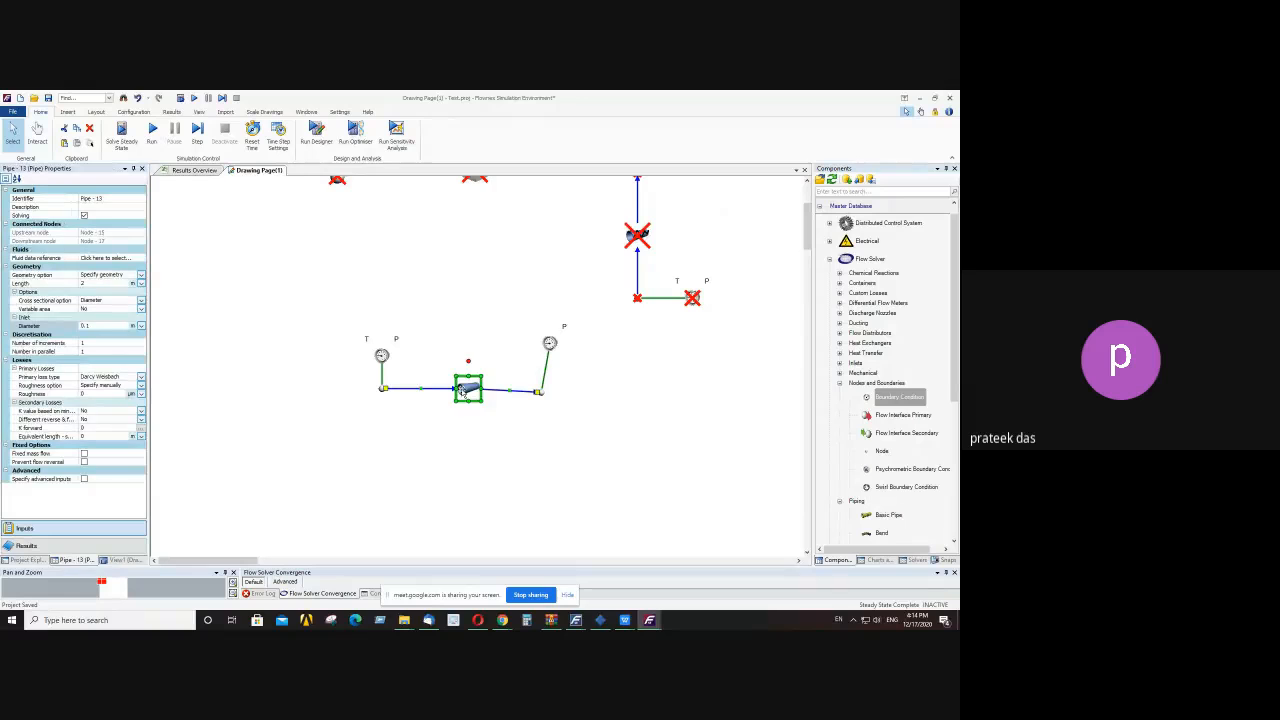
mouse_move(462, 390)
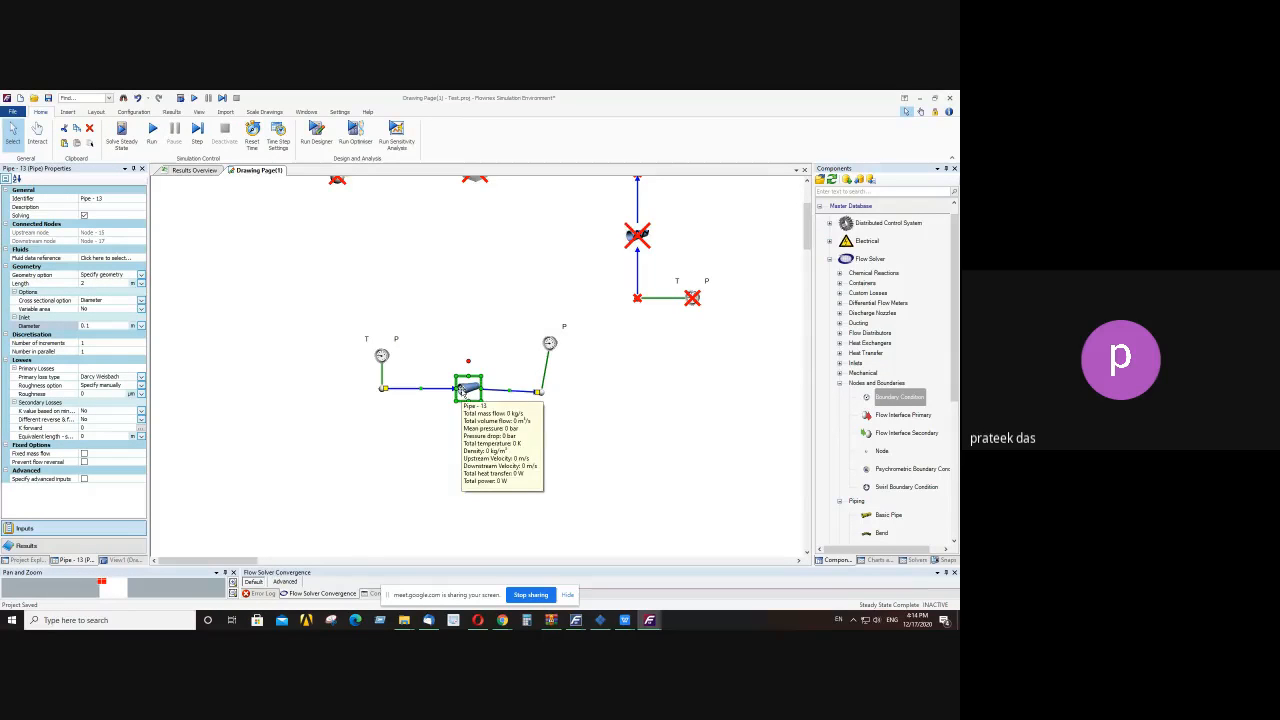
left_click(98, 327)
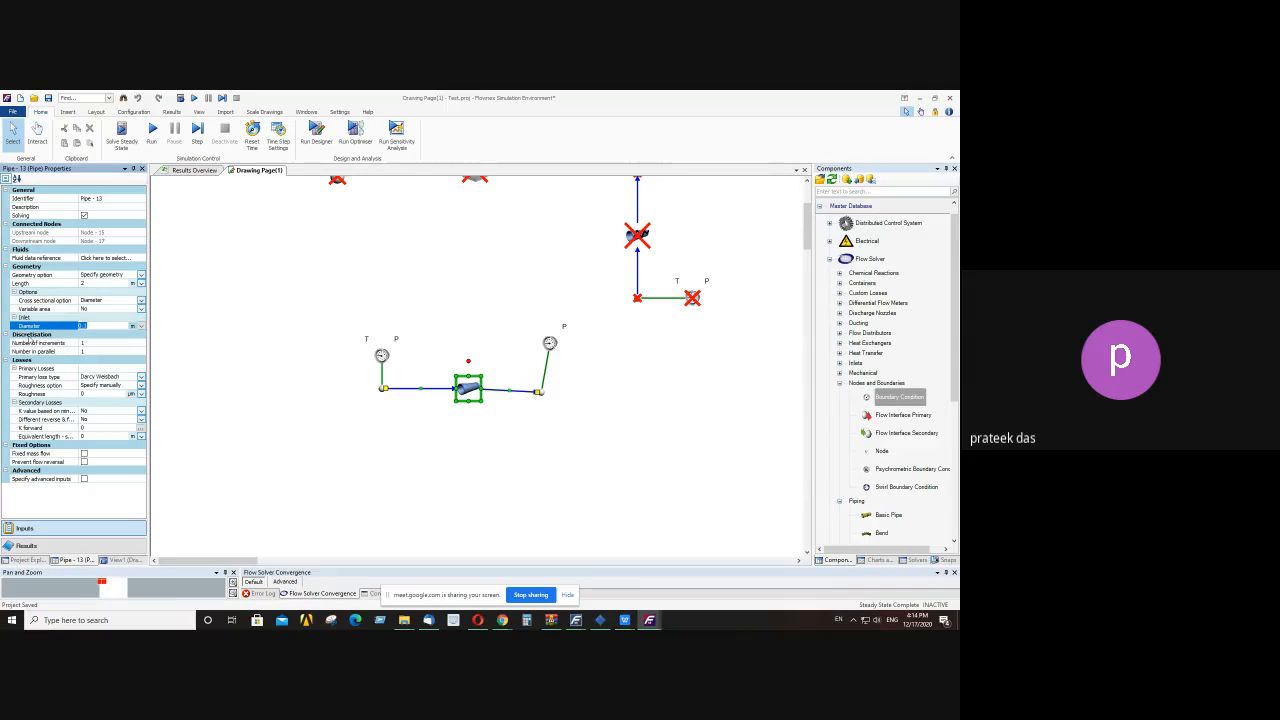
left_click(97, 395)
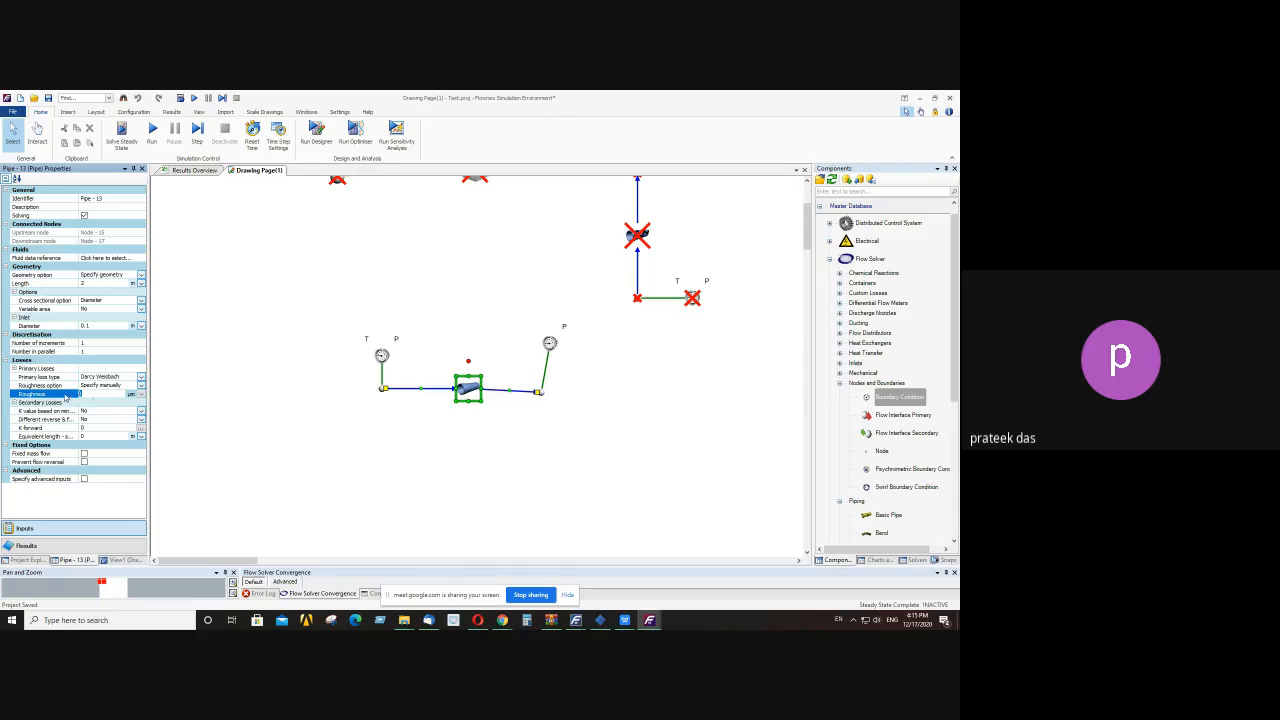
left_click(141, 376)
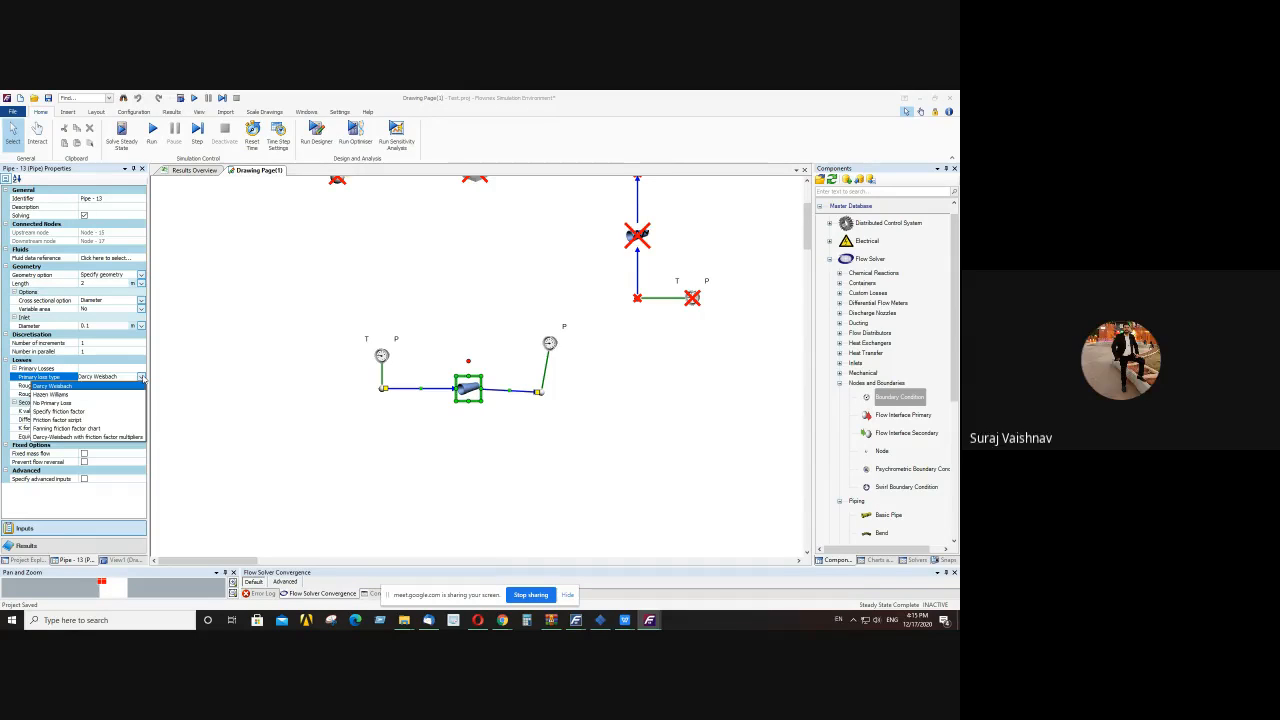
left_click(110, 375)
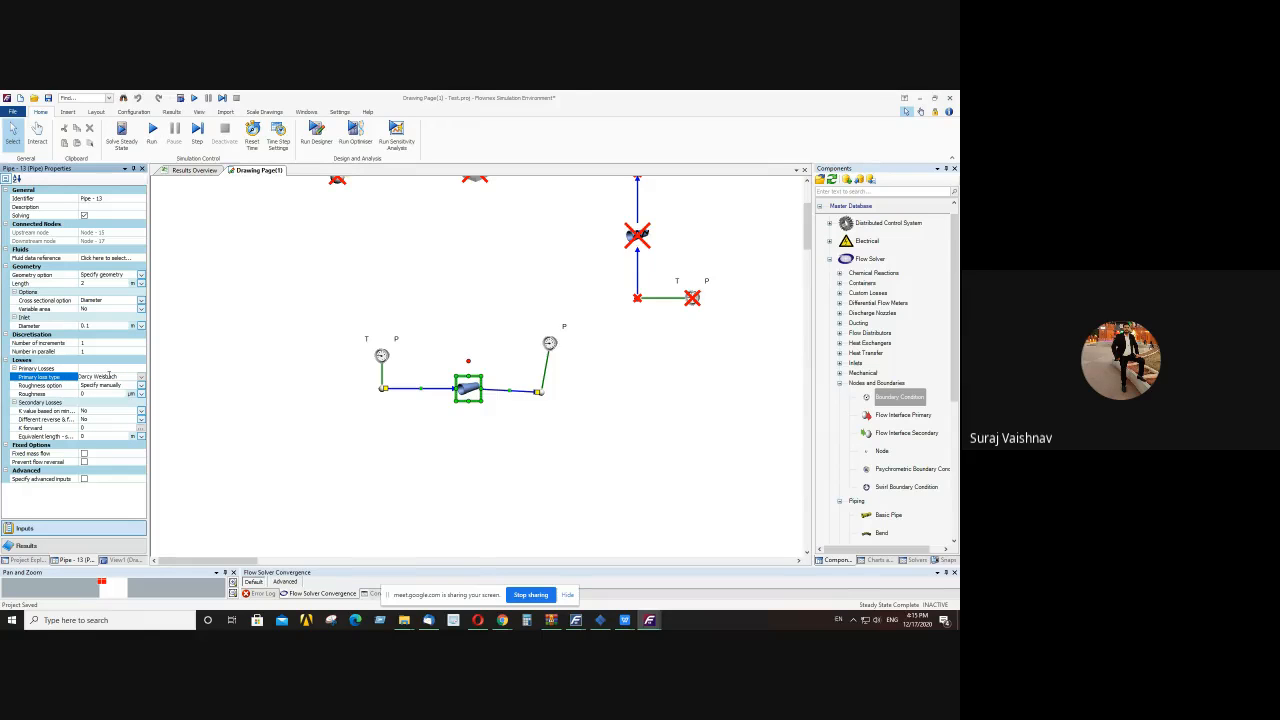
left_click(91, 395)
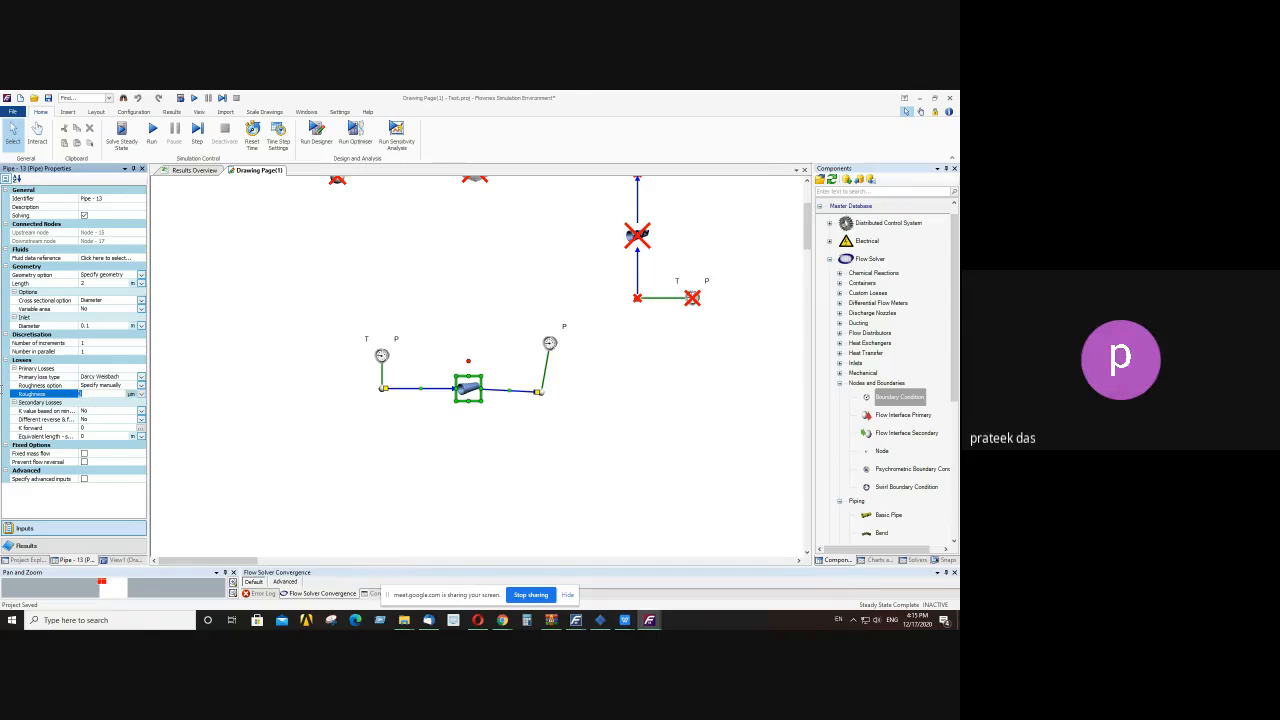
left_click(254, 383)
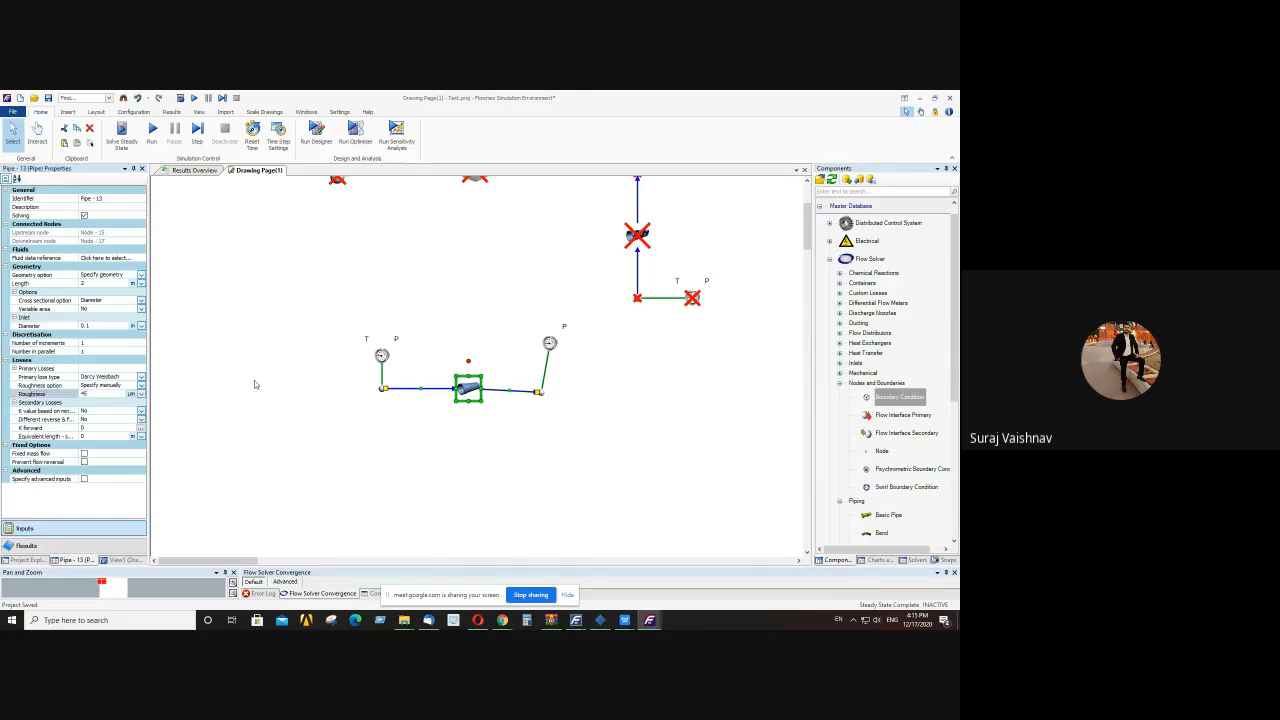
- Realign the outlet boundary condition with the node at the pipe's outlet and select that node
left_click_drag(549, 343, 537, 346)
left_click(540, 392)
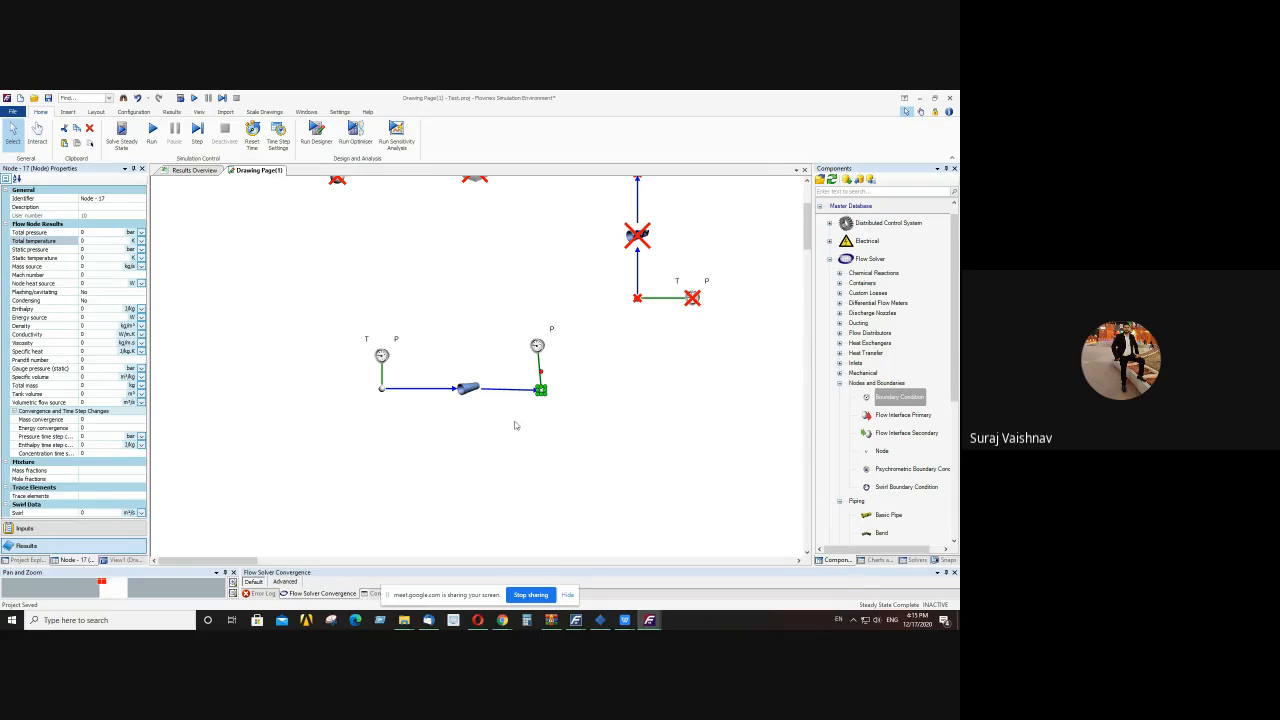
- Try to solve the new pipe network in steady state
left_click(469, 391)
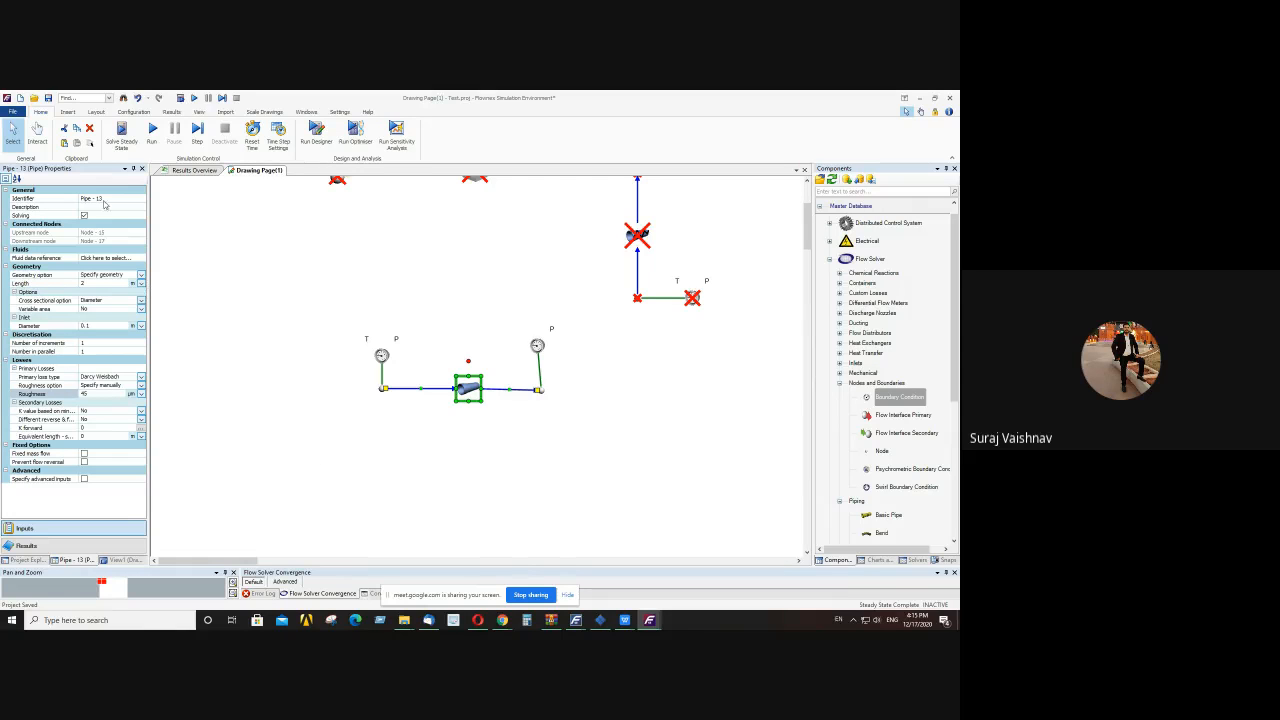
left_click(121, 133)
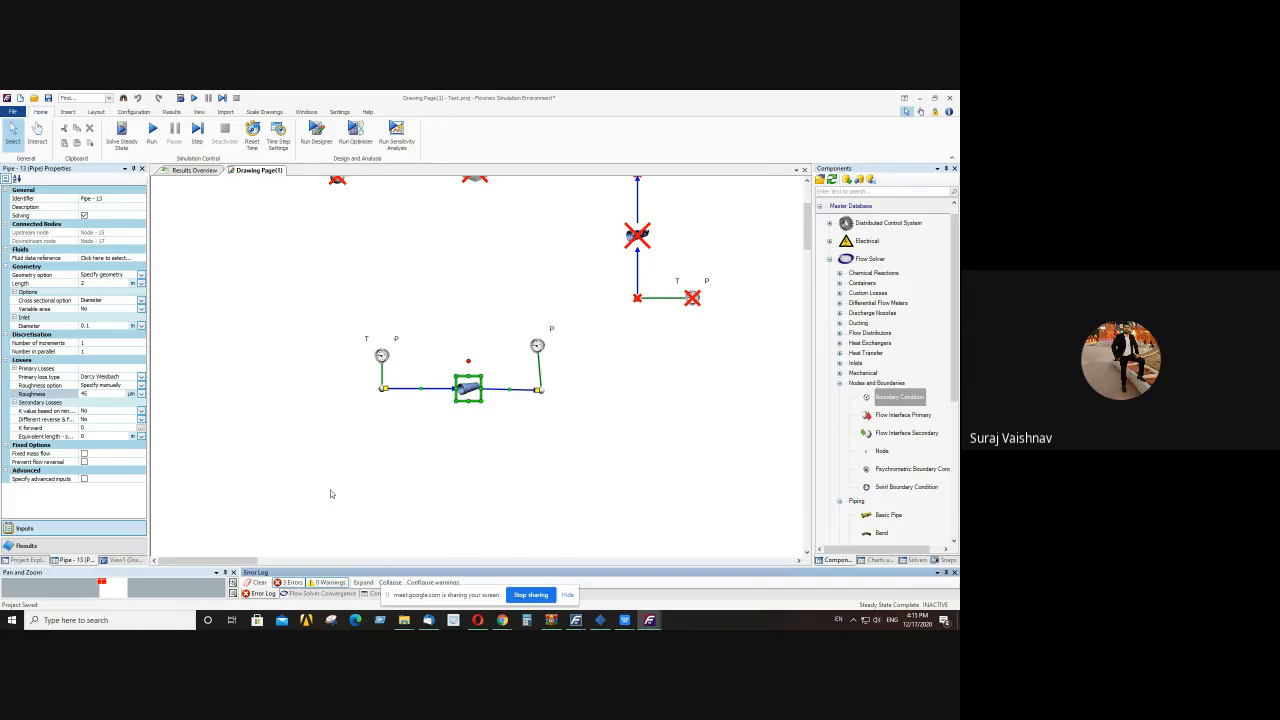
- Assign the liquid H2O - Water from the pure fluids to the pipe's flow circuit
right_click(468, 388)
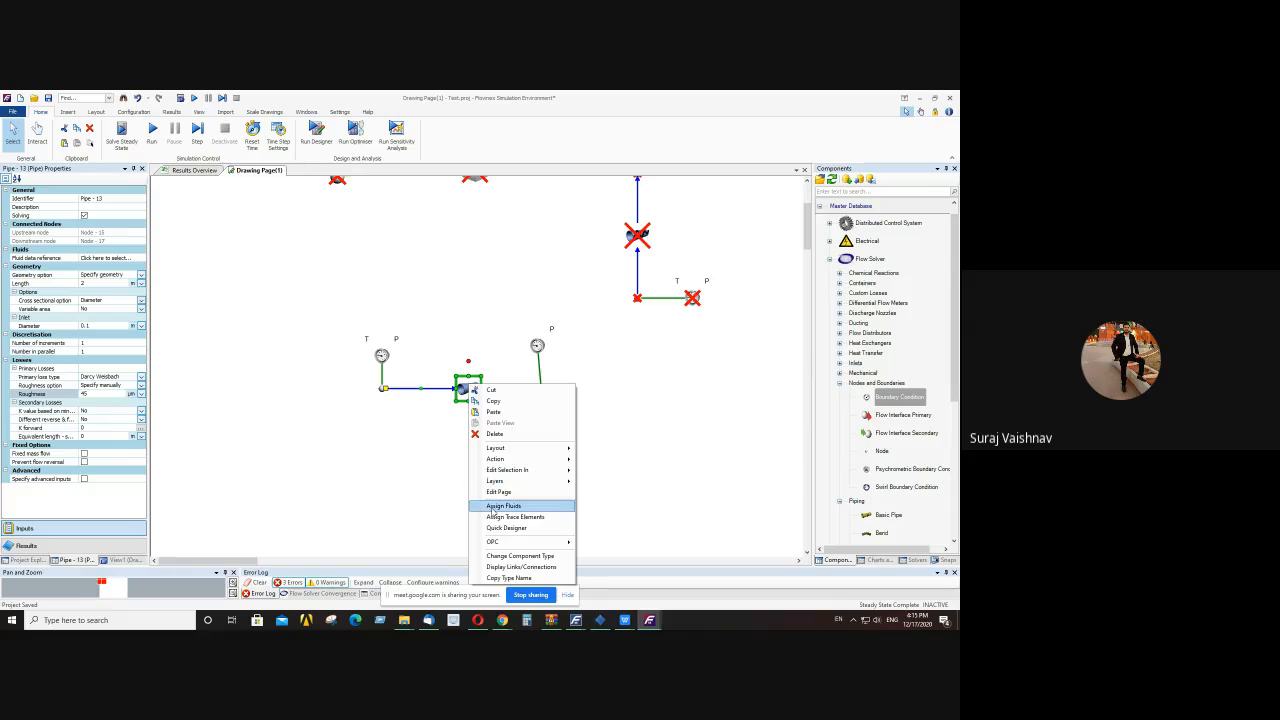
left_click(495, 508)
left_click(433, 273)
left_click(580, 270)
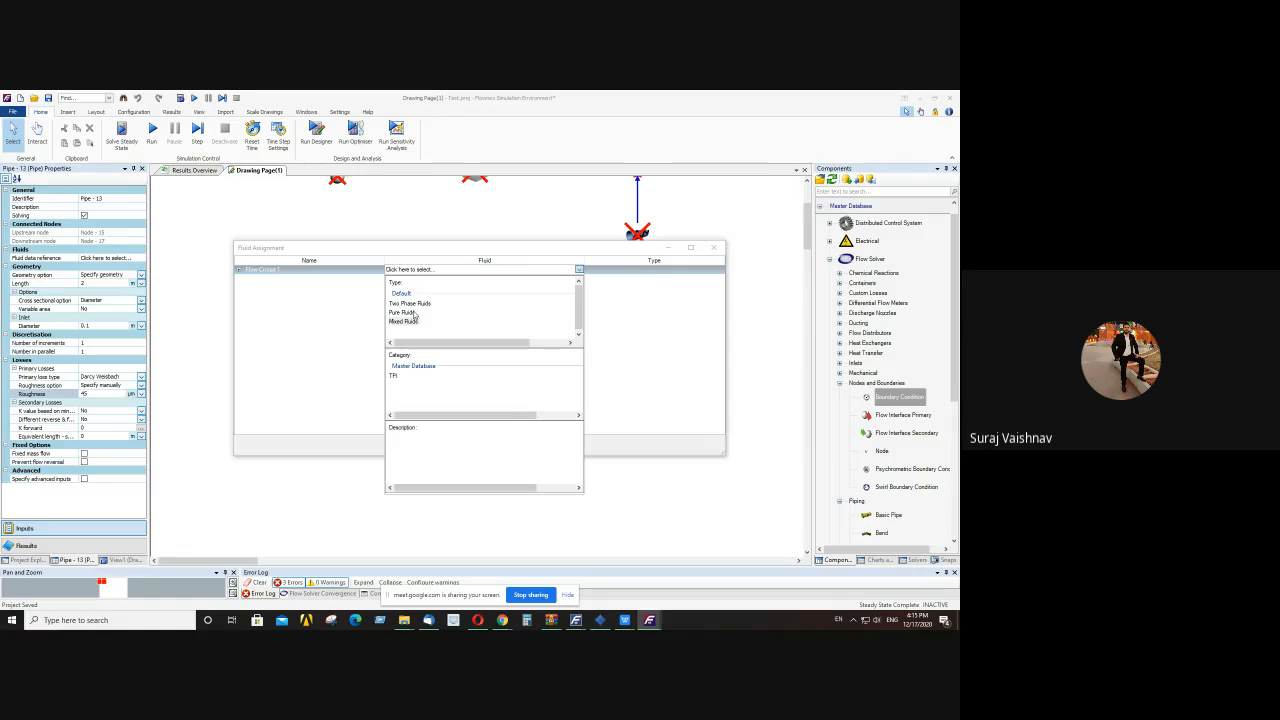
left_click(414, 315)
left_click(398, 385)
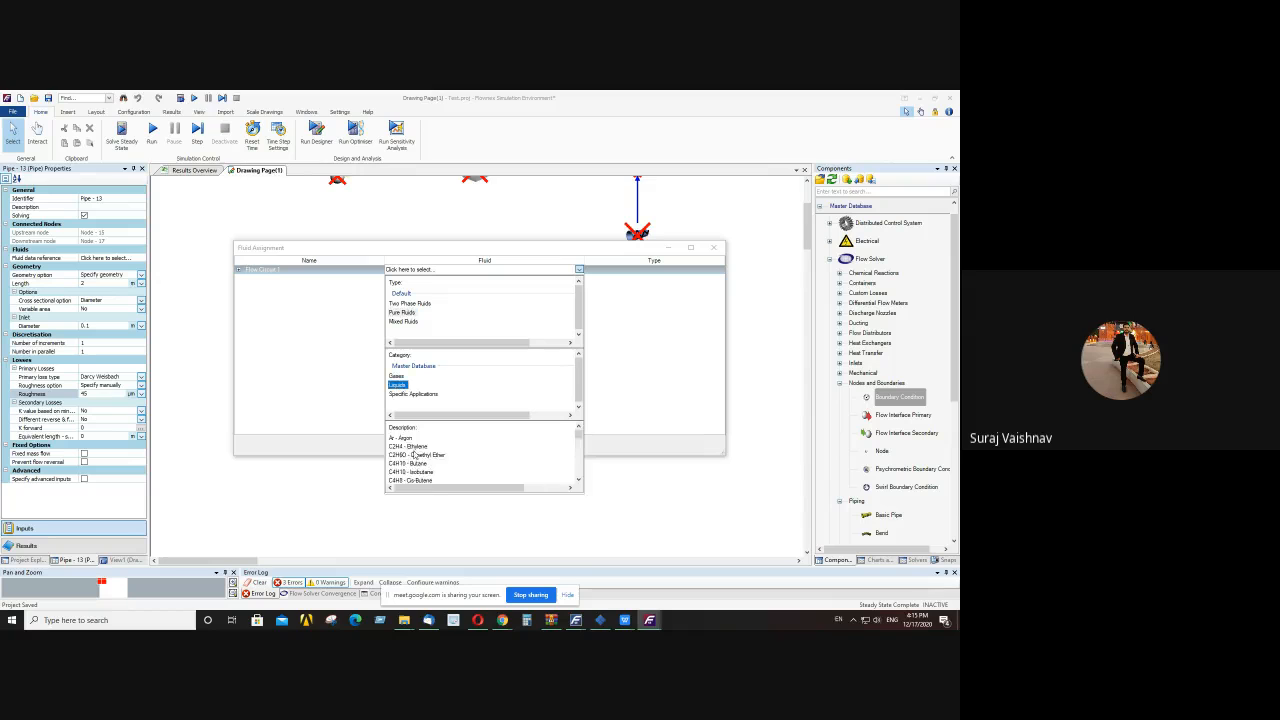
scroll(415, 455, "up", 5)
left_click(606, 408)
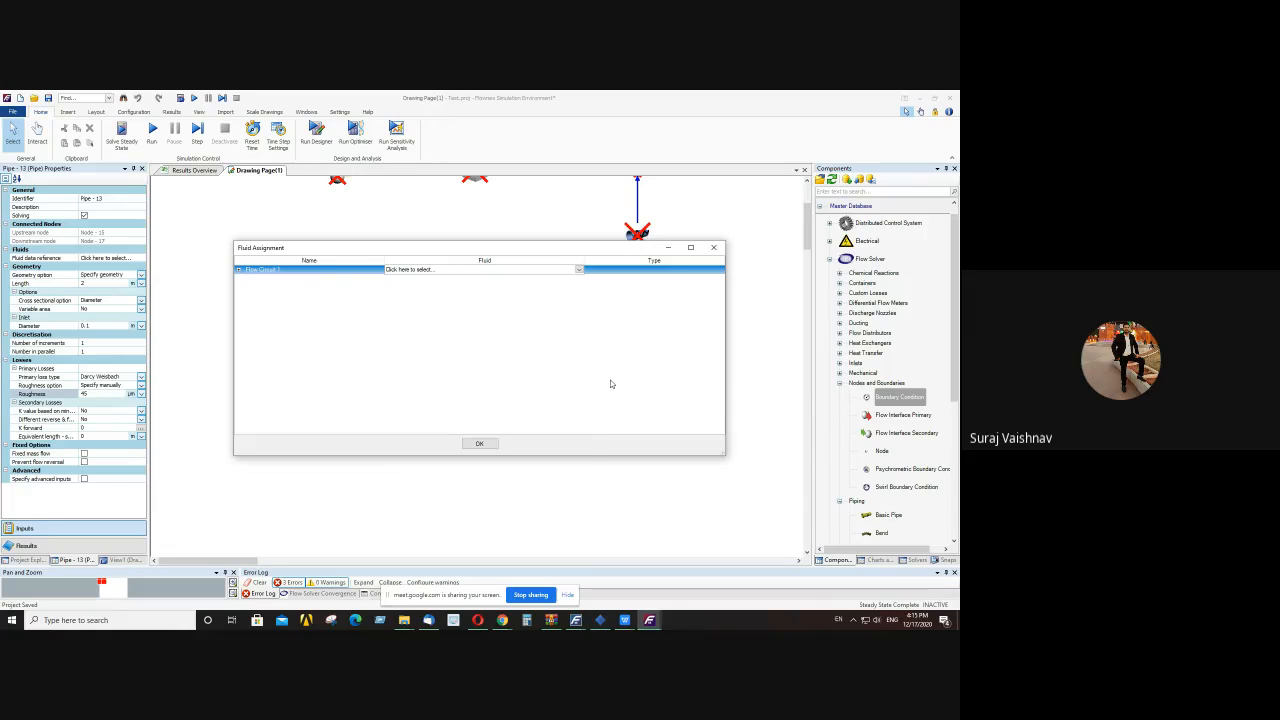
left_click(579, 269)
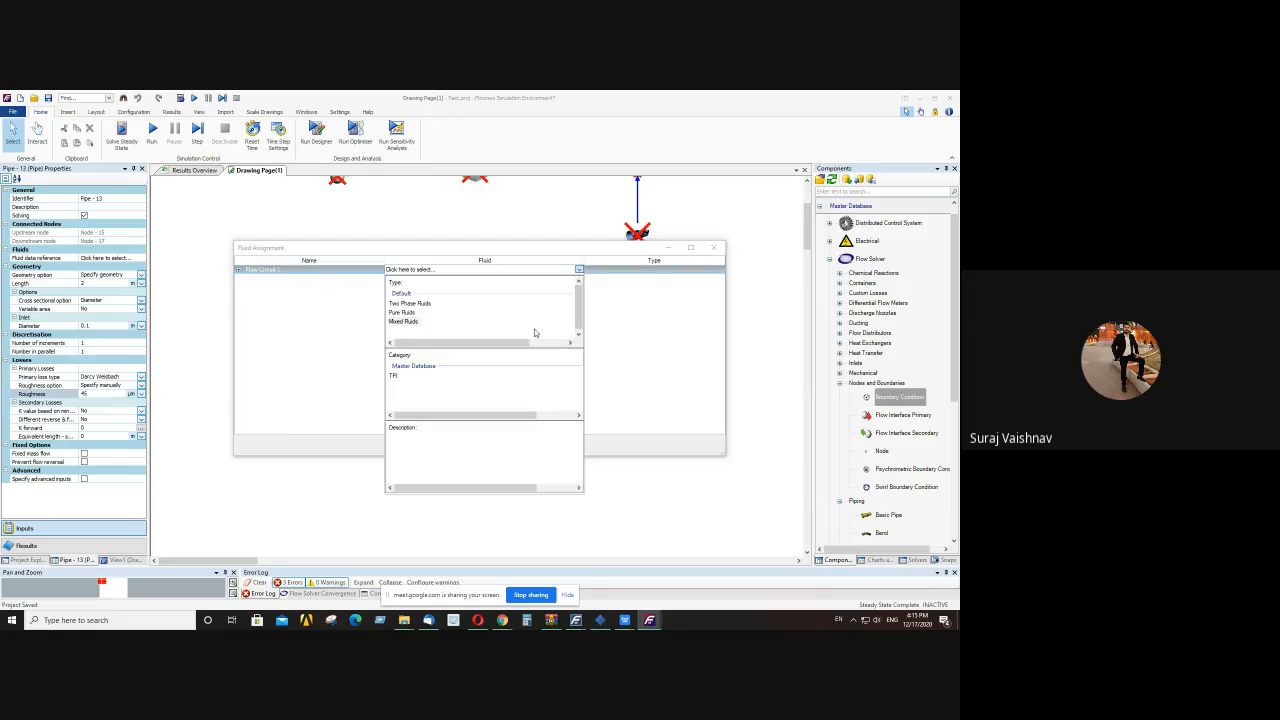
left_click(401, 312)
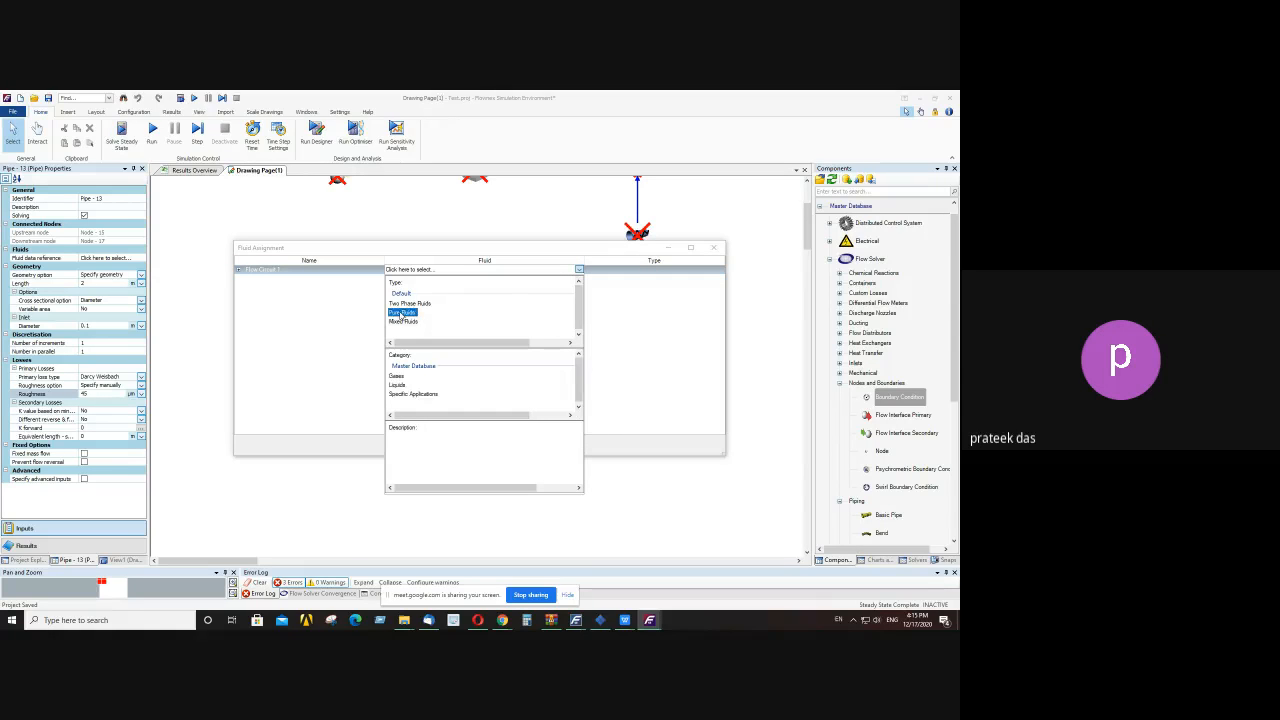
left_click(397, 384)
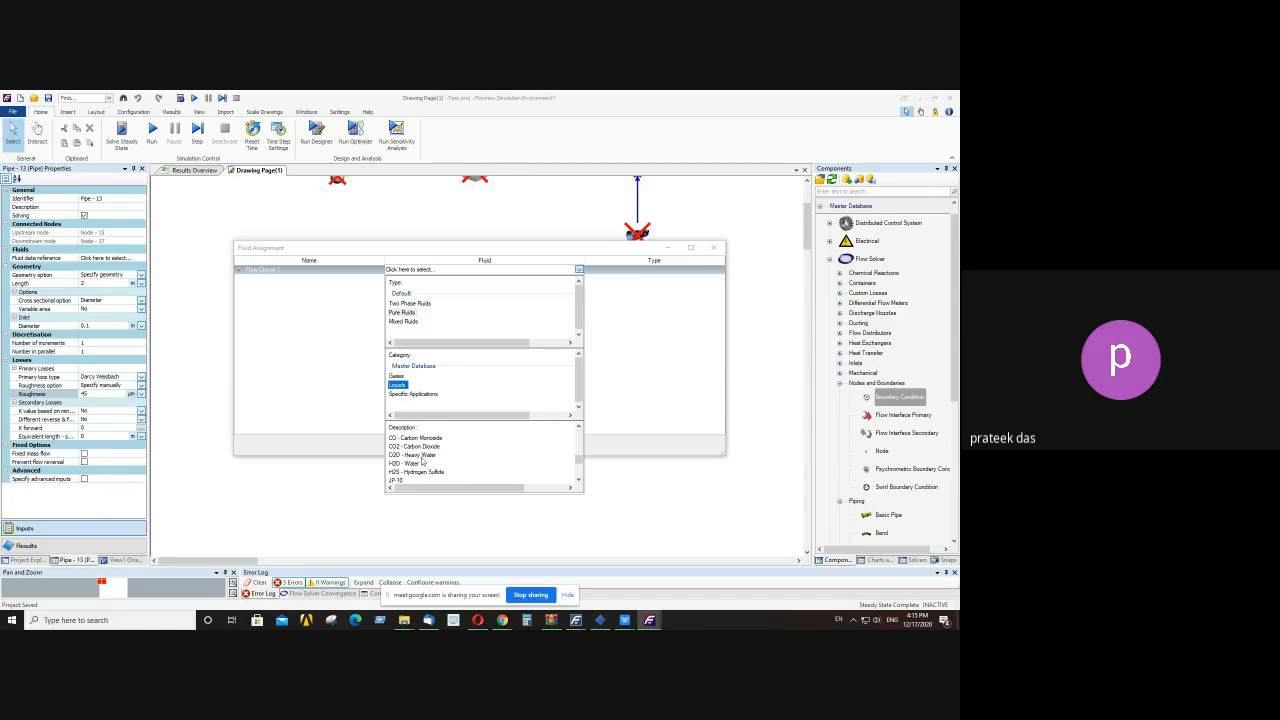
left_click(421, 462)
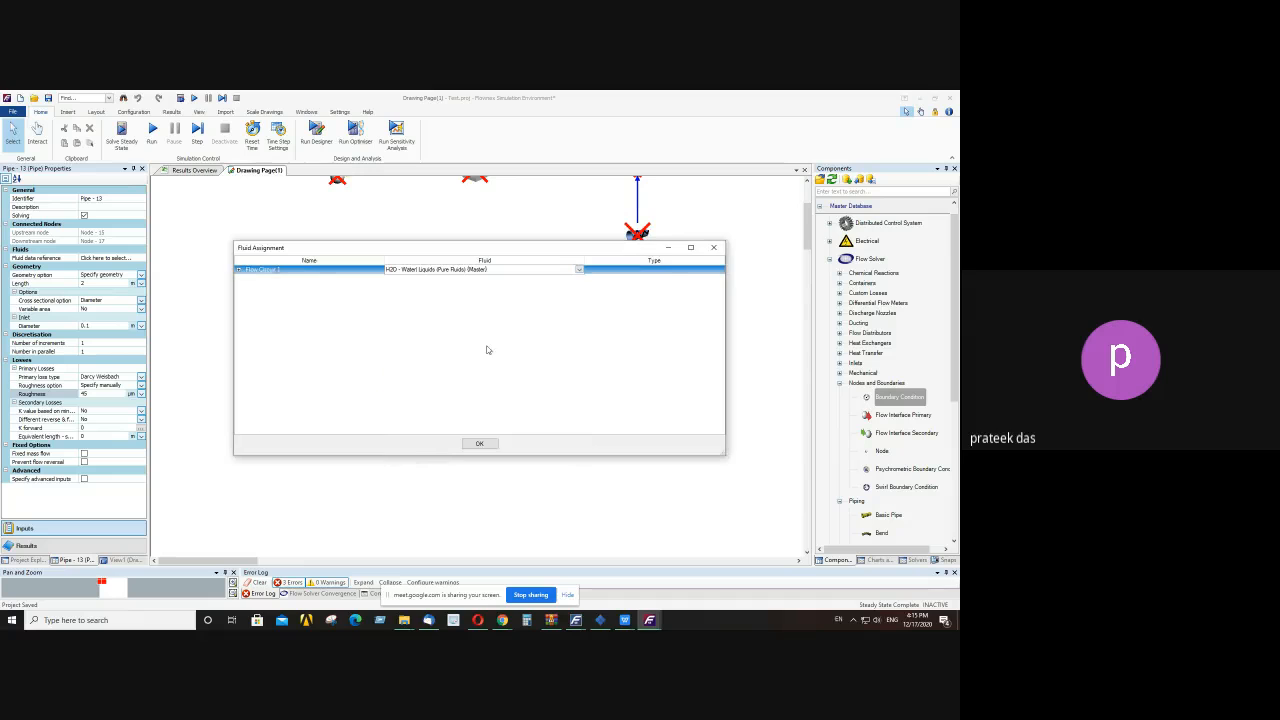
left_click(480, 444)
- Align the outlet boundary condition above its node and solve the network in steady state
left_click(541, 346)
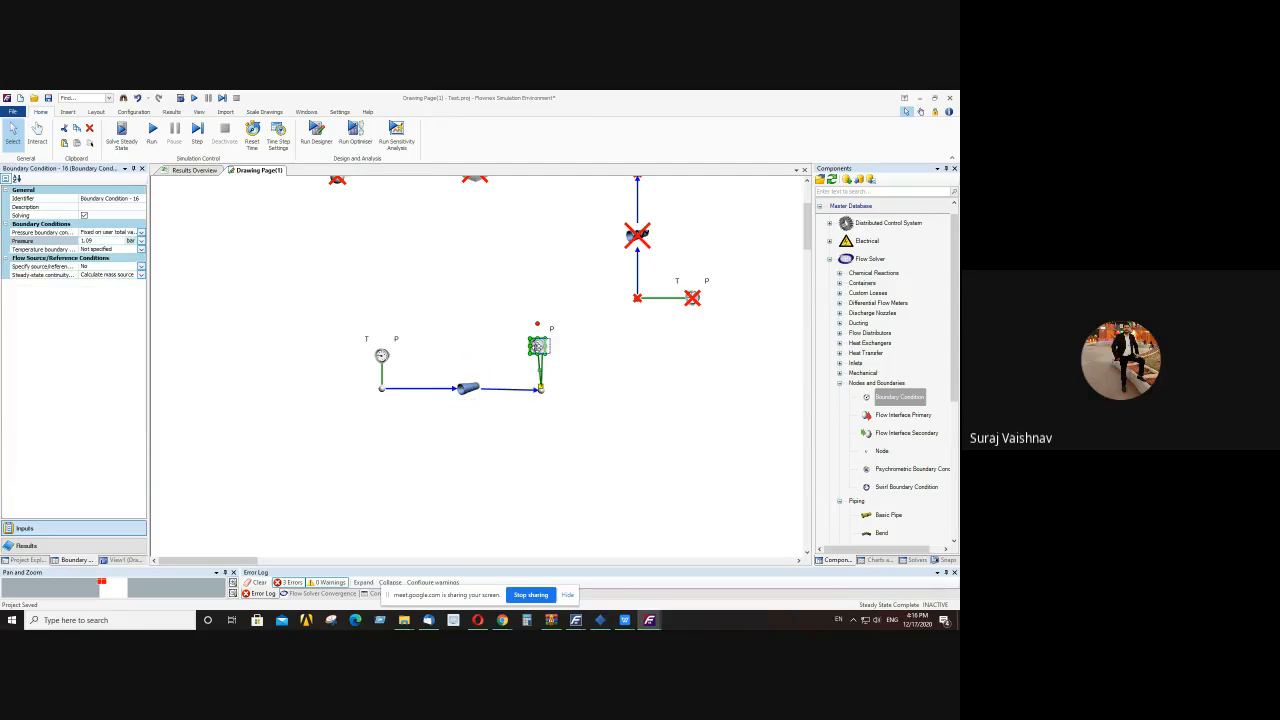
left_click(117, 140)
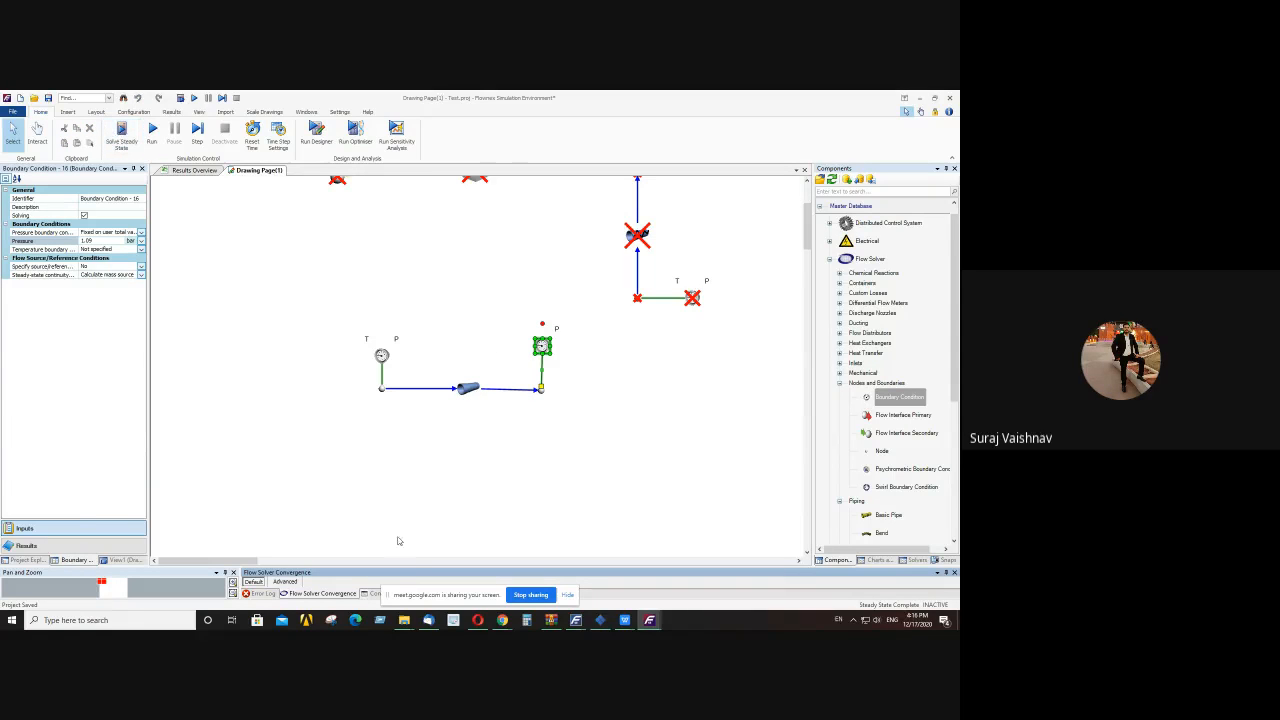
left_click_drag(406, 567, 412, 529)
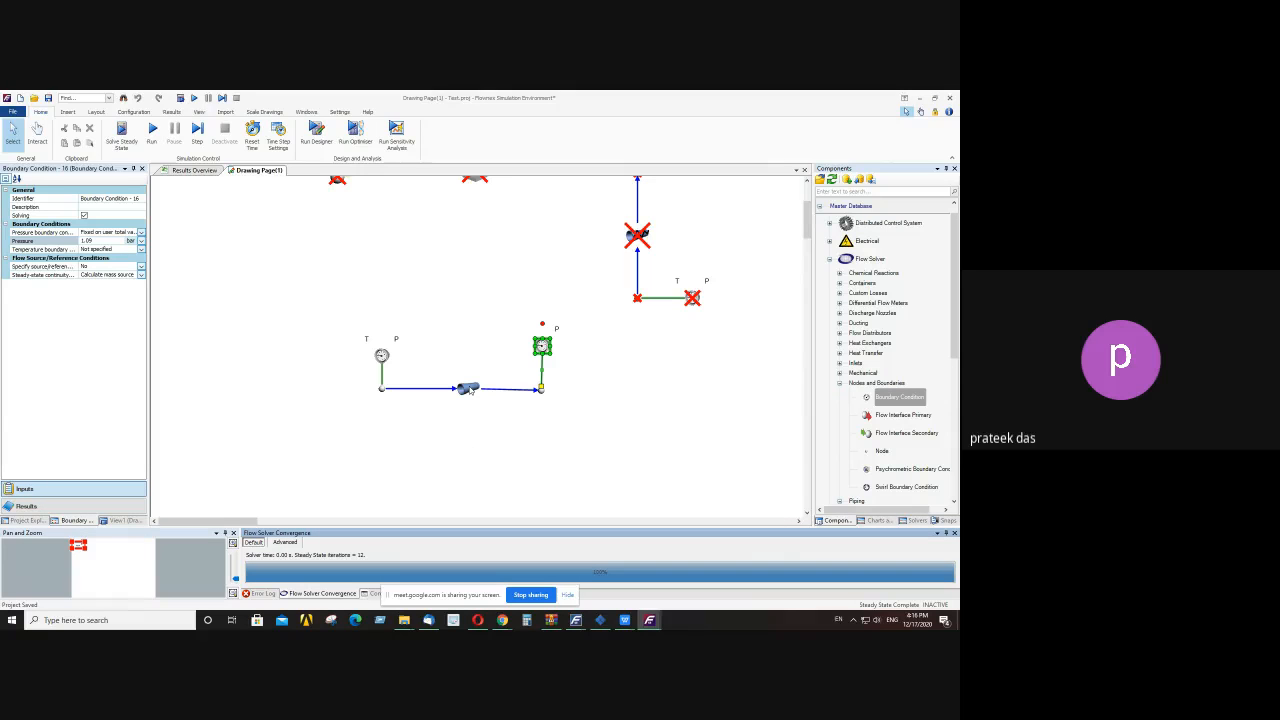
mouse_move(469, 389)
mouse_move(543, 354)
- Set the outlet boundary condition's pressure to Not specified and widen the property display
left_click(141, 236)
left_click(120, 246)
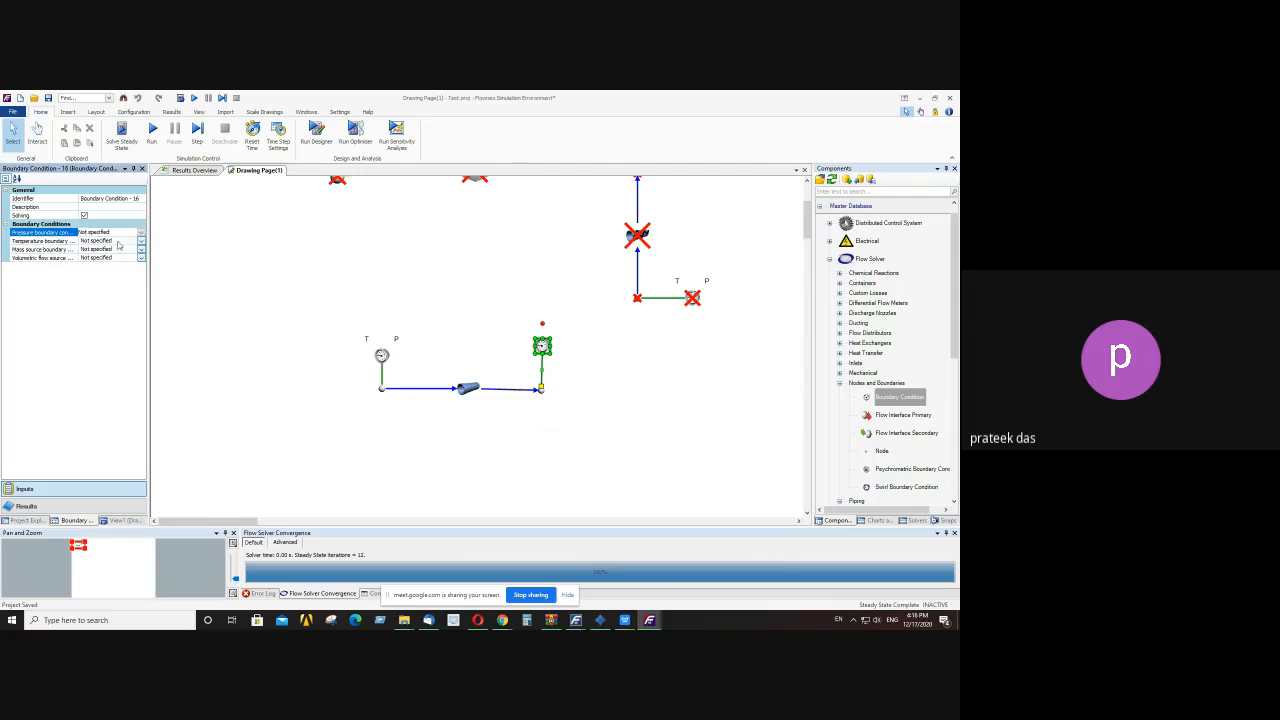
left_click(580, 366)
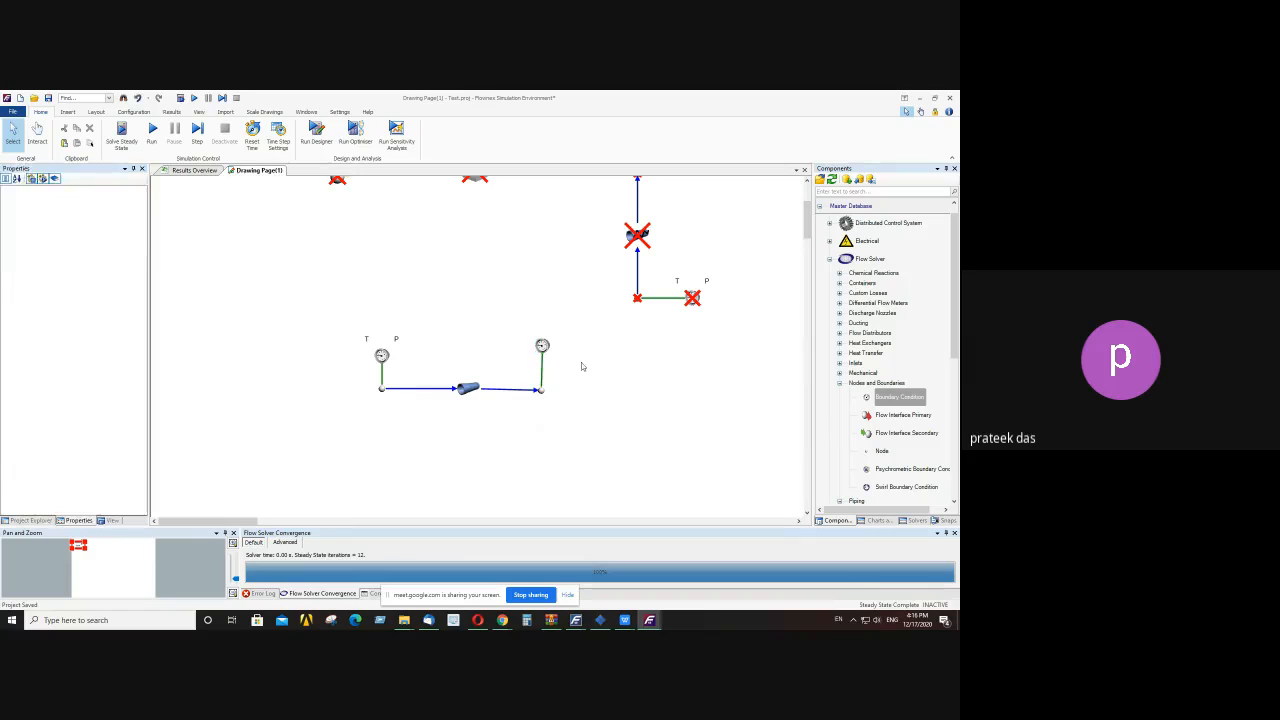
left_click(542, 347)
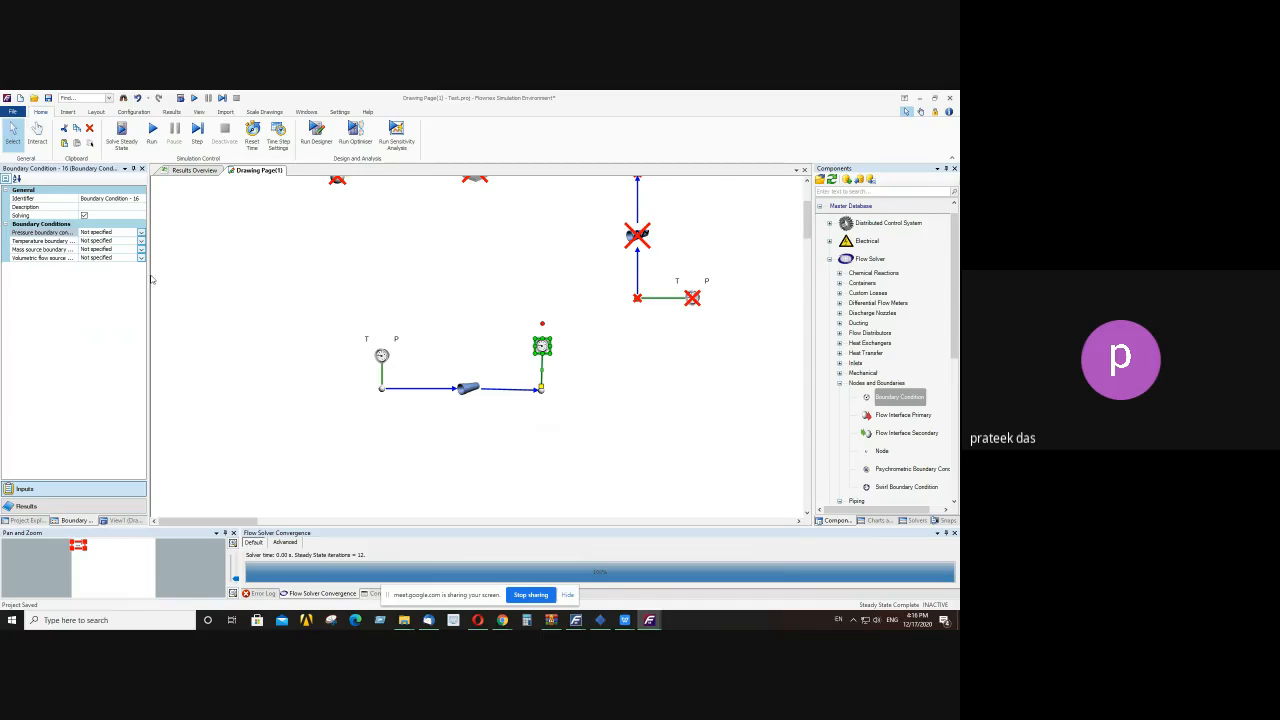
left_click_drag(148, 275, 202, 270)
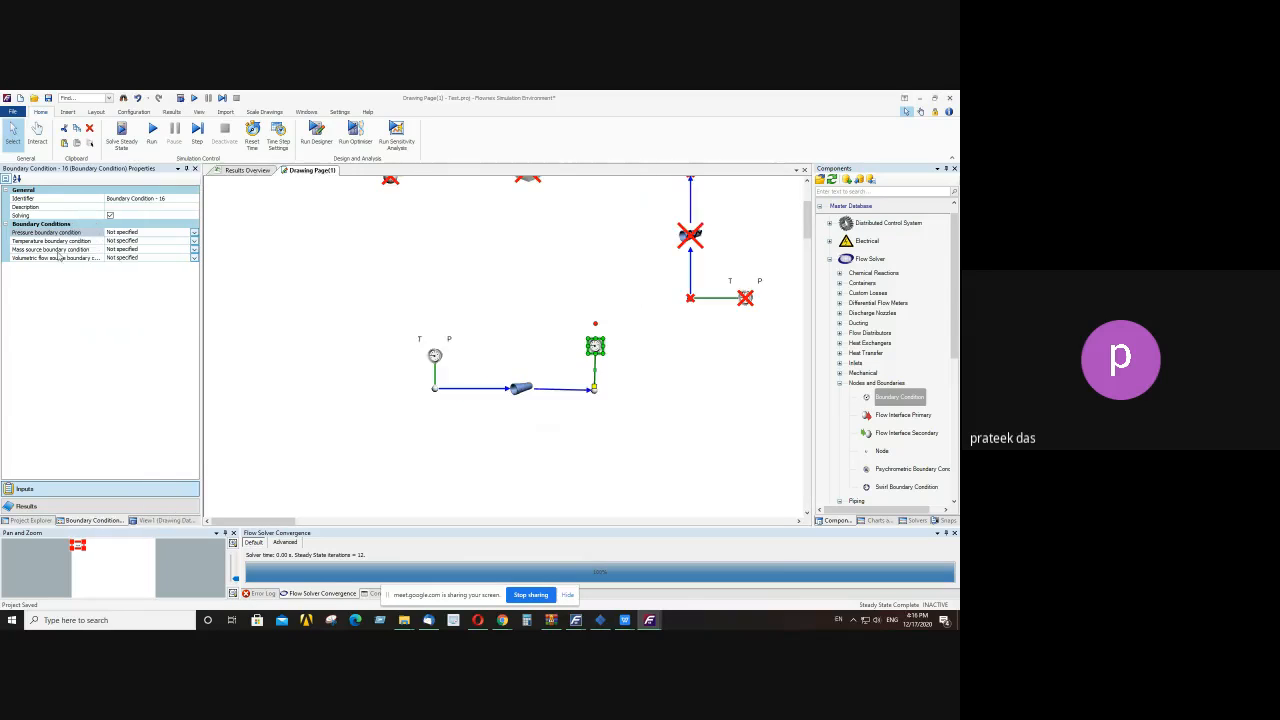
- Fix the outlet boundary condition's mass source on user value at -16 kg/s
left_click(194, 249)
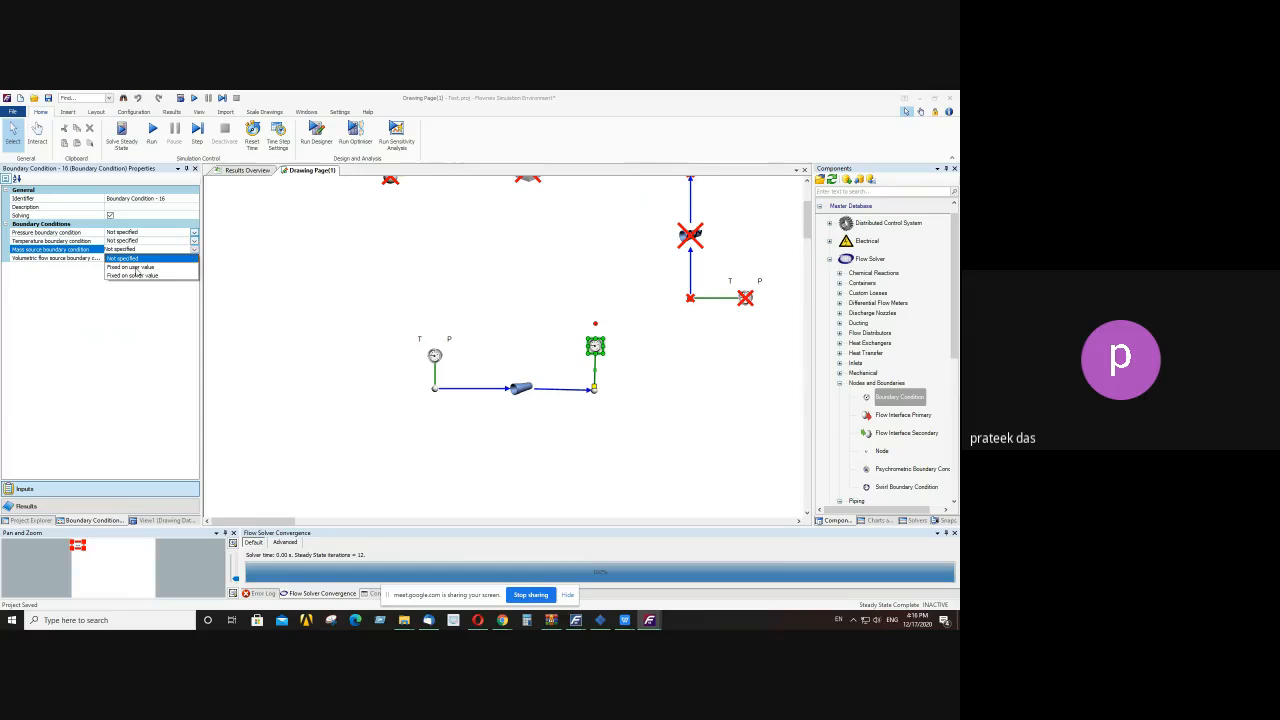
left_click(134, 267)
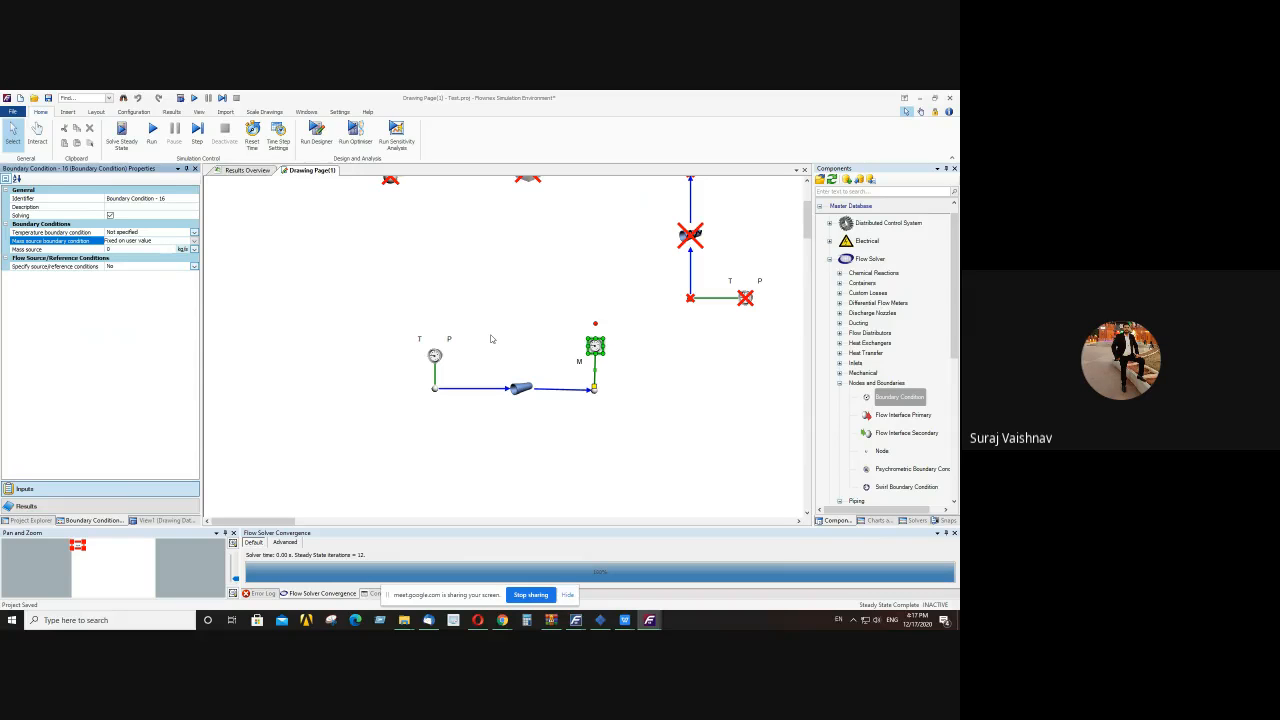
left_click(133, 250)
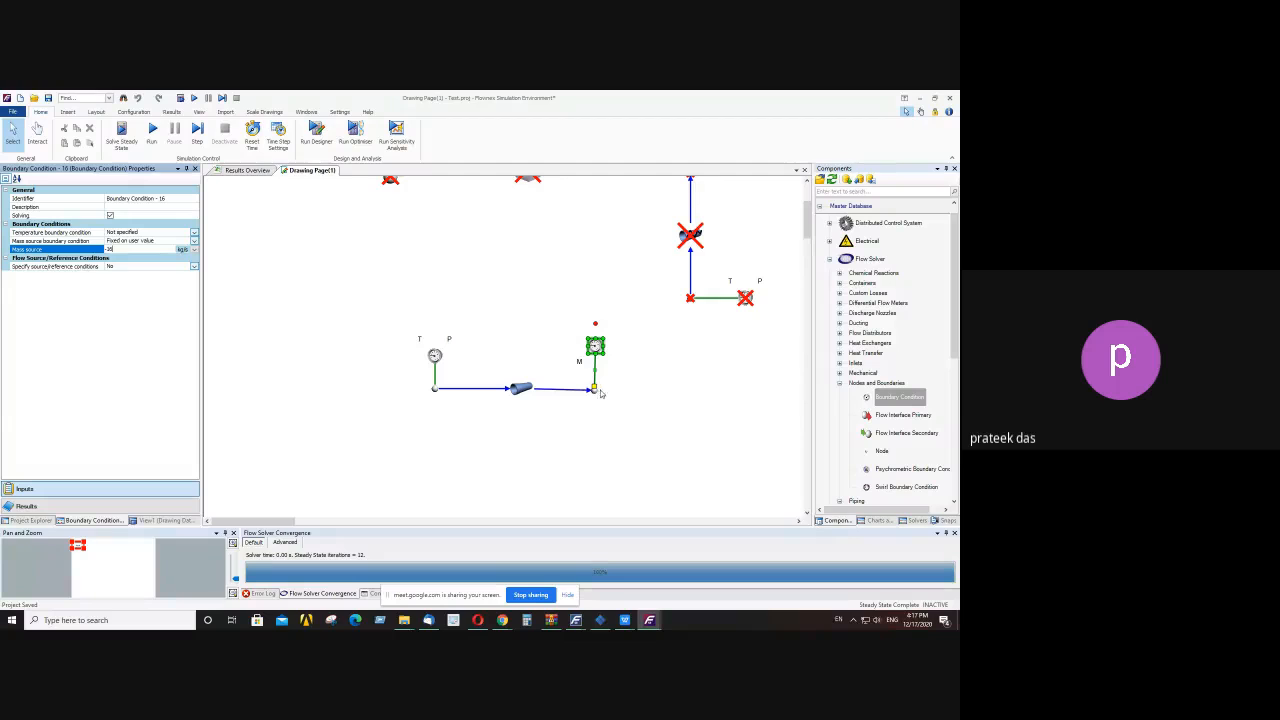
mouse_move(595, 395)
mouse_move(435, 390)
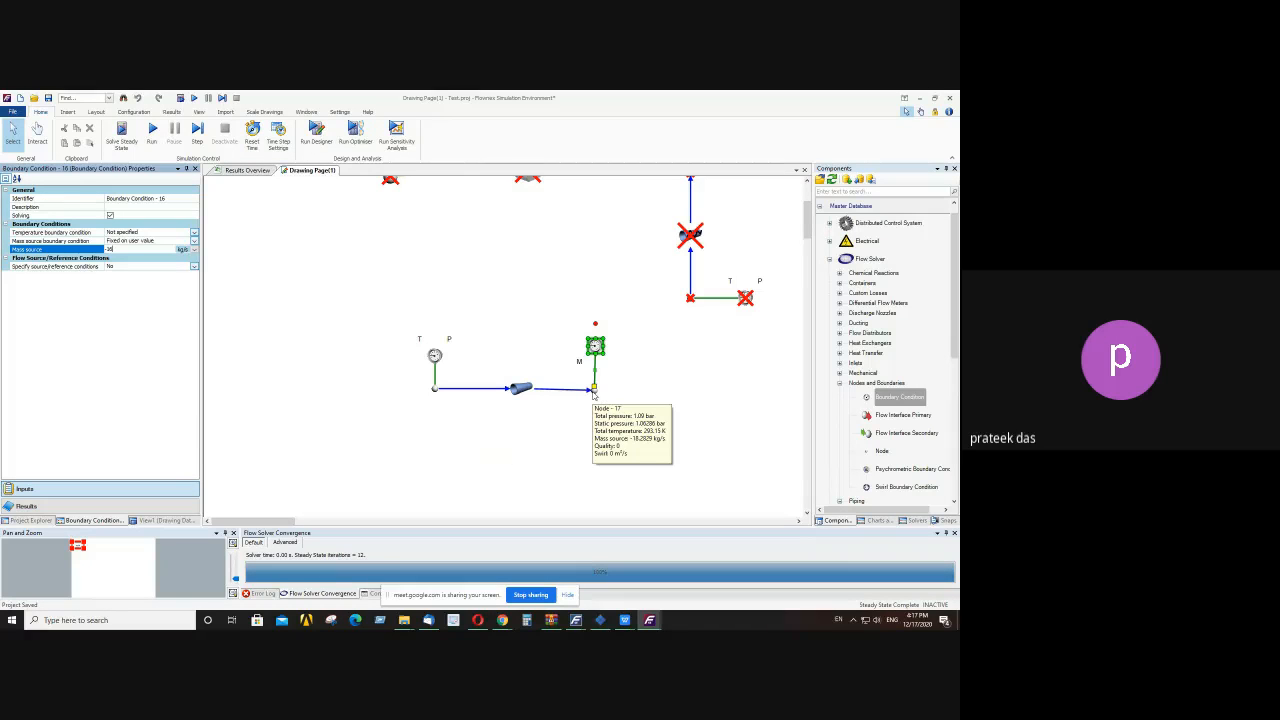
left_click(511, 336)
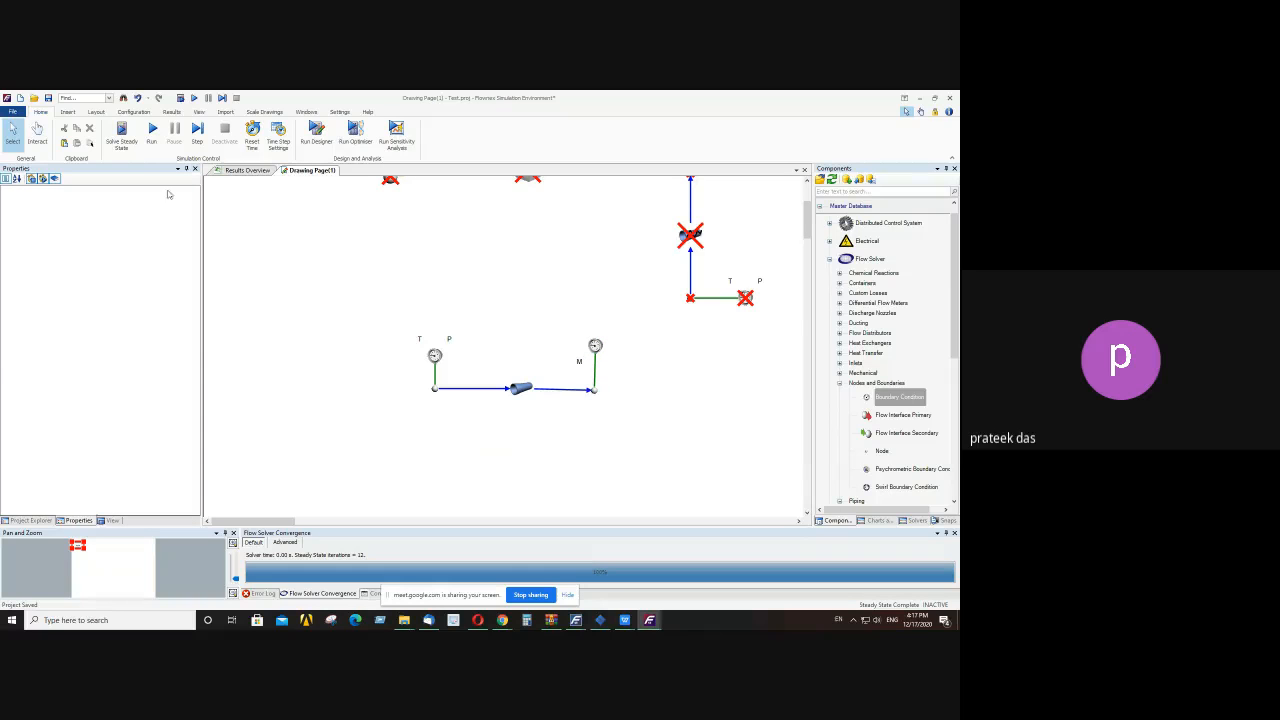
- Solve the steady state and examine the pipe's flow results, including its Reynolds number and friction factor
left_click(122, 139)
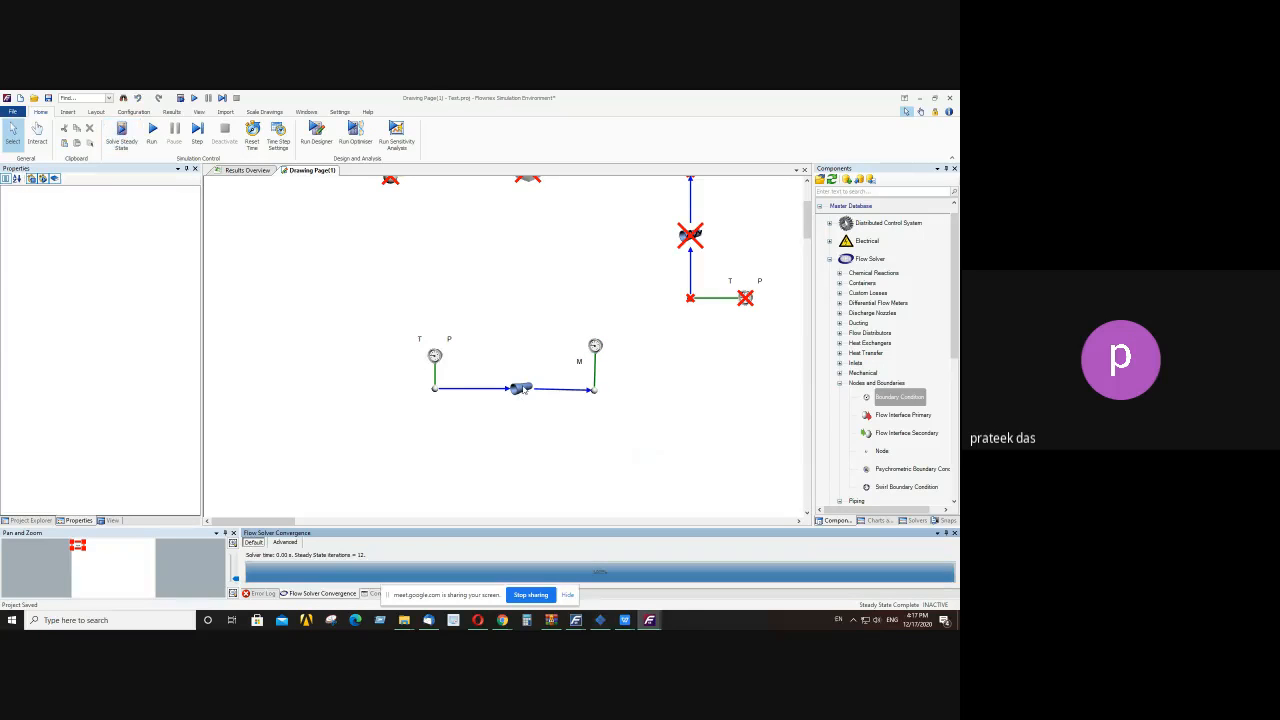
mouse_move(523, 389)
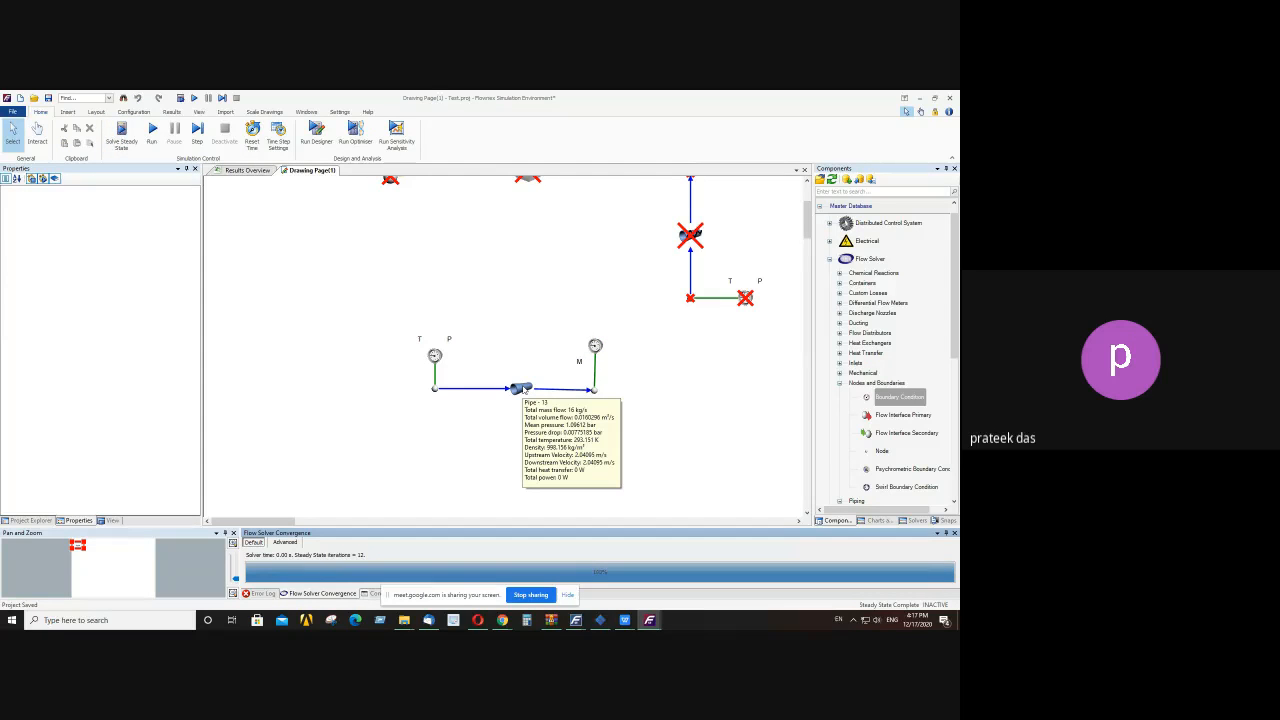
left_click(523, 389)
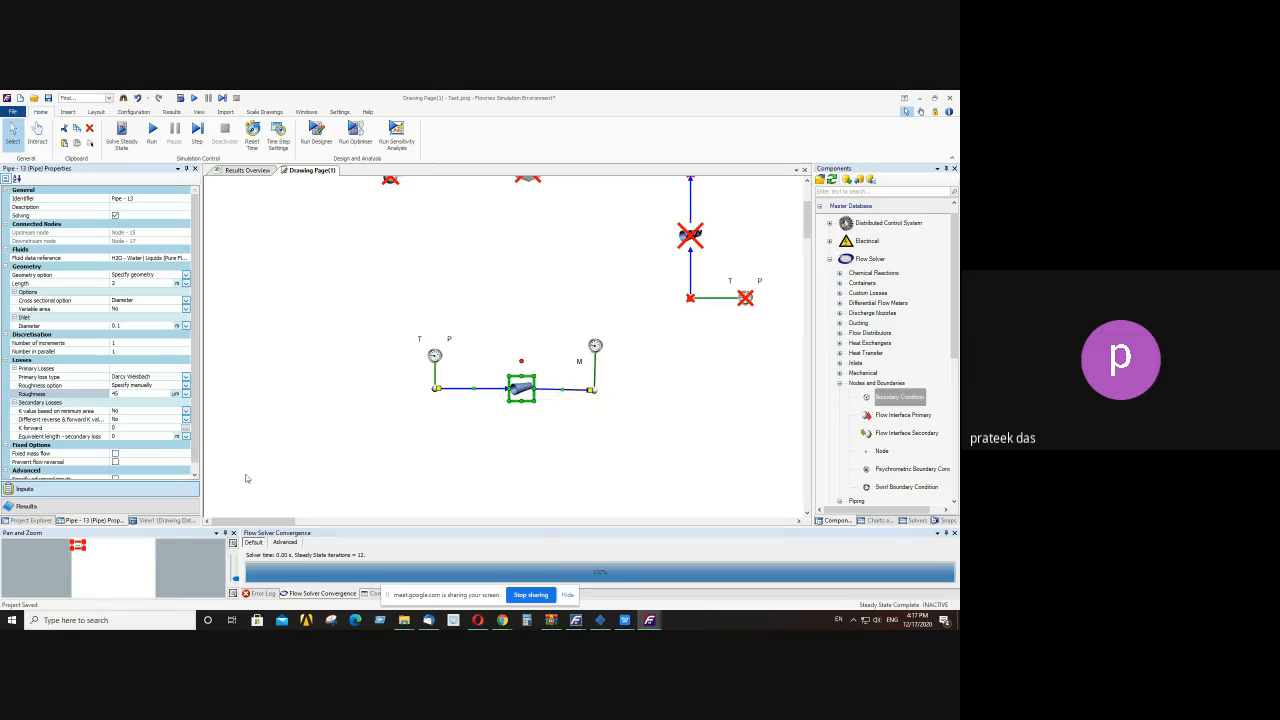
left_click(132, 505)
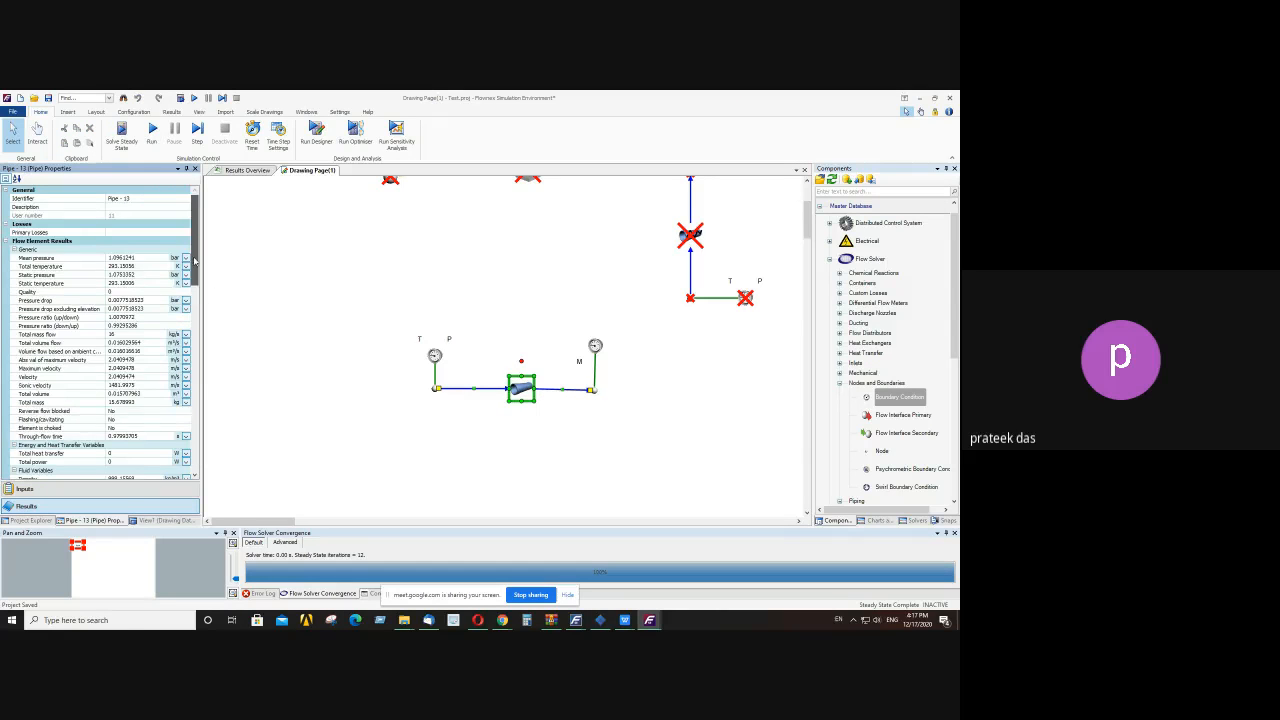
scroll(194, 291, "down", 5)
scroll(194, 291, "down", 5)
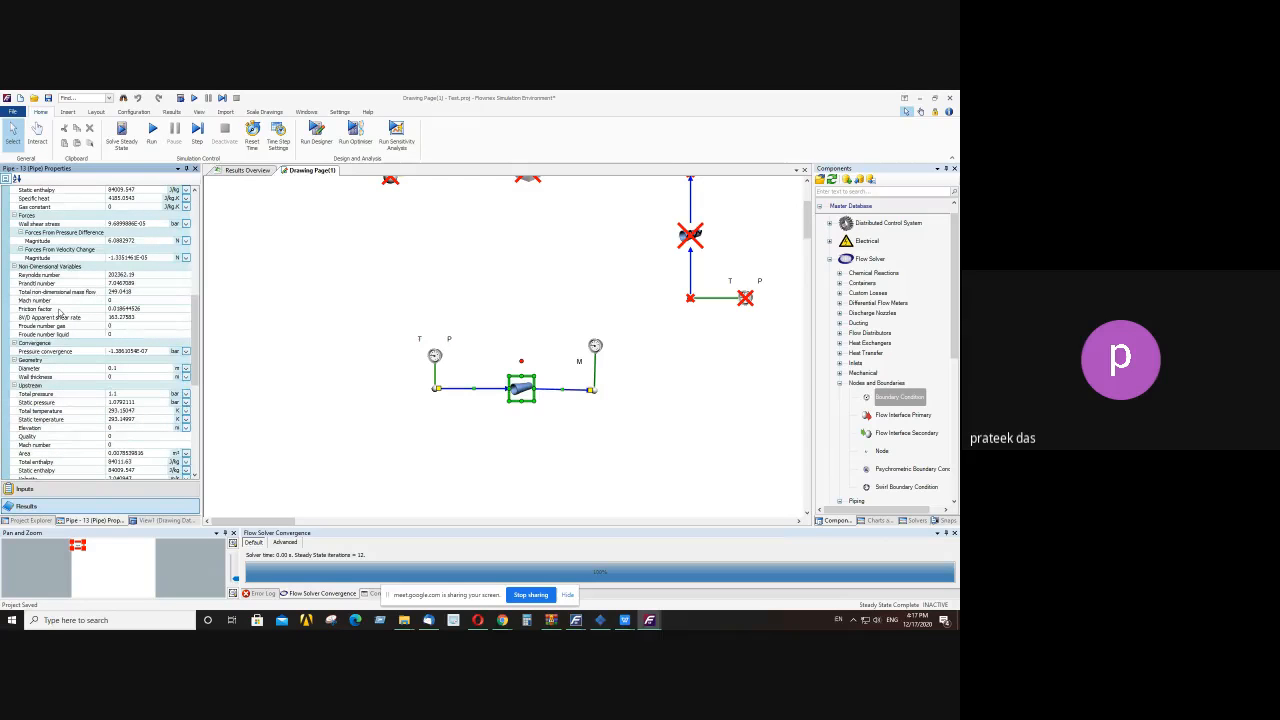
left_click(118, 276)
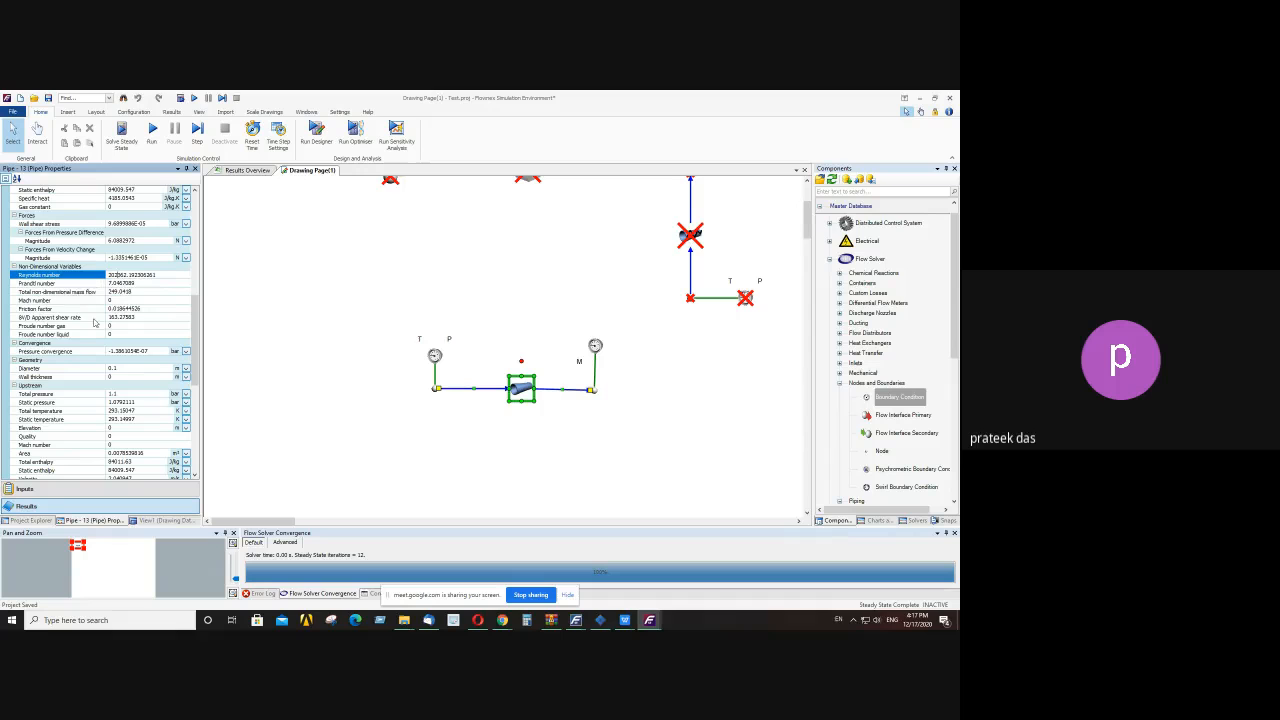
- Delete the entire pipe network beneath the deactivated radiation model
left_click(450, 282)
scroll(708, 420, "up", 3)
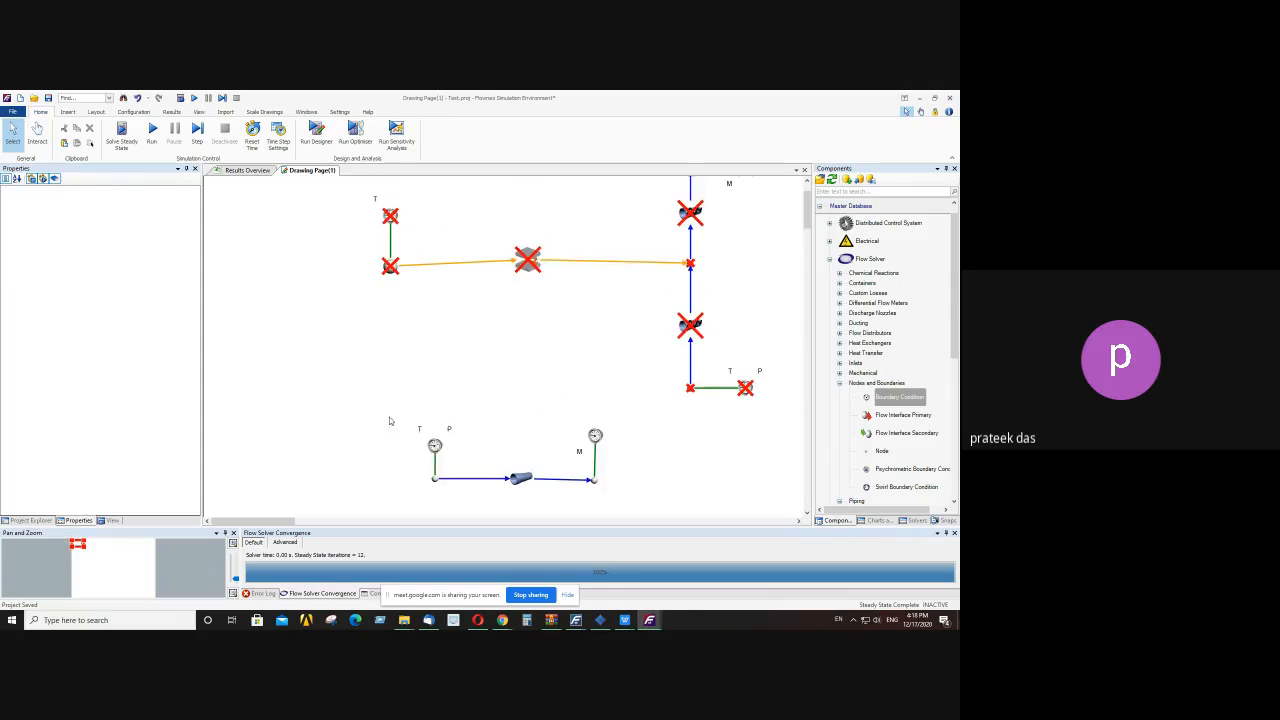
scroll(508, 344, "down", 1)
left_click_drag(387, 370, 626, 475)
key("Delete")
- Re-enable solving for every component of the deactivated radiation network
scroll(625, 470, "up", 5)
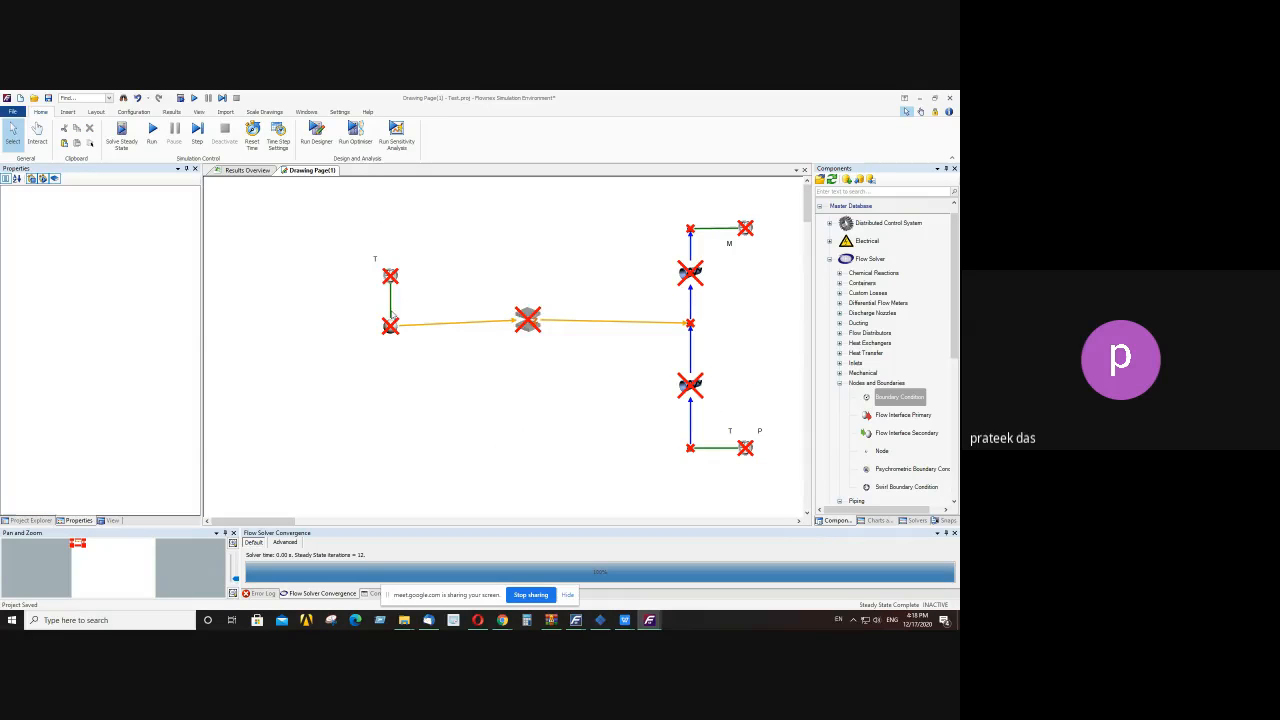
left_click_drag(339, 214, 772, 481)
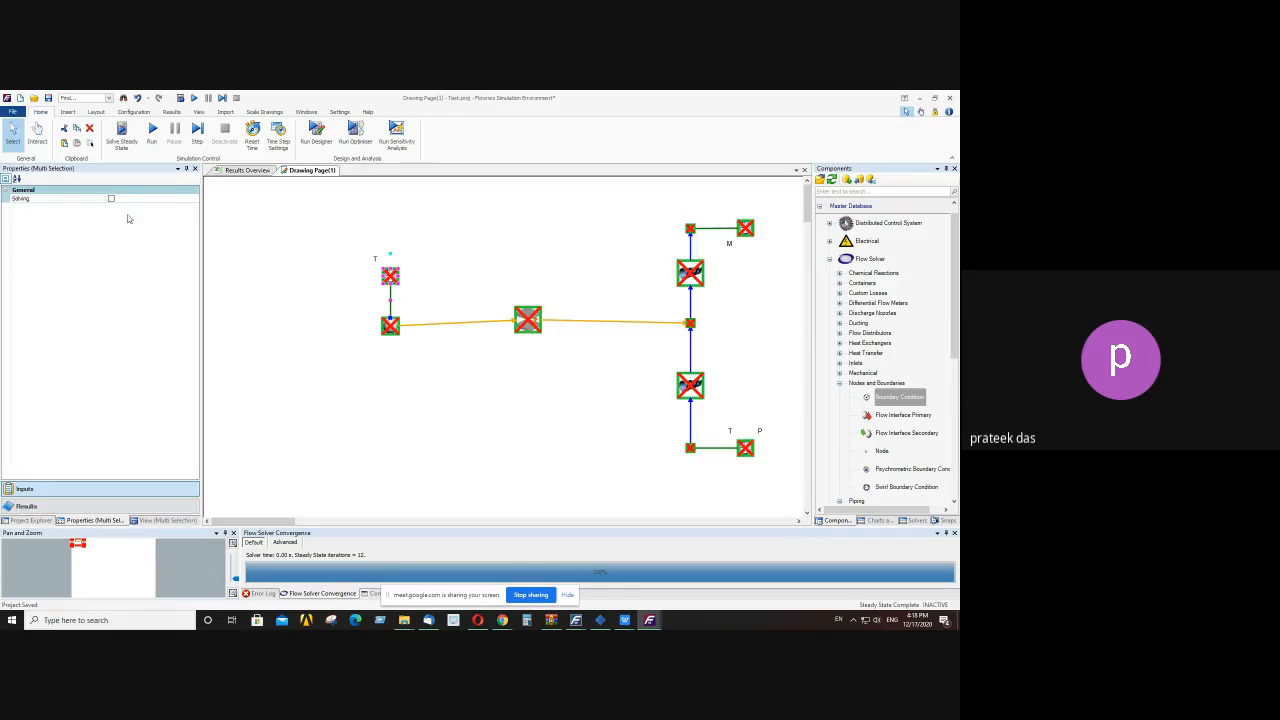
left_click(462, 243)
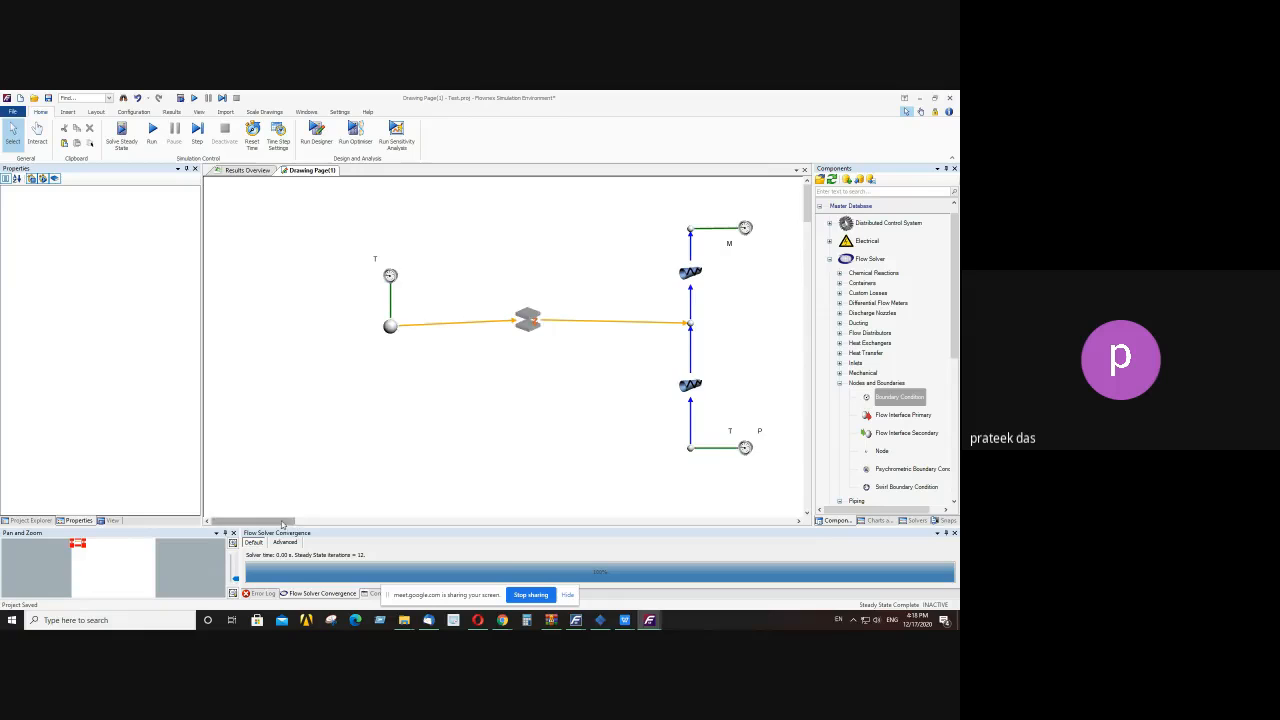
- Examine the input settings of the radiation network's mass source and pressure-temperature boundary conditions
left_click_drag(278, 522, 320, 525)
left_click_drag(200, 357, 150, 357)
left_click_drag(283, 522, 247, 522)
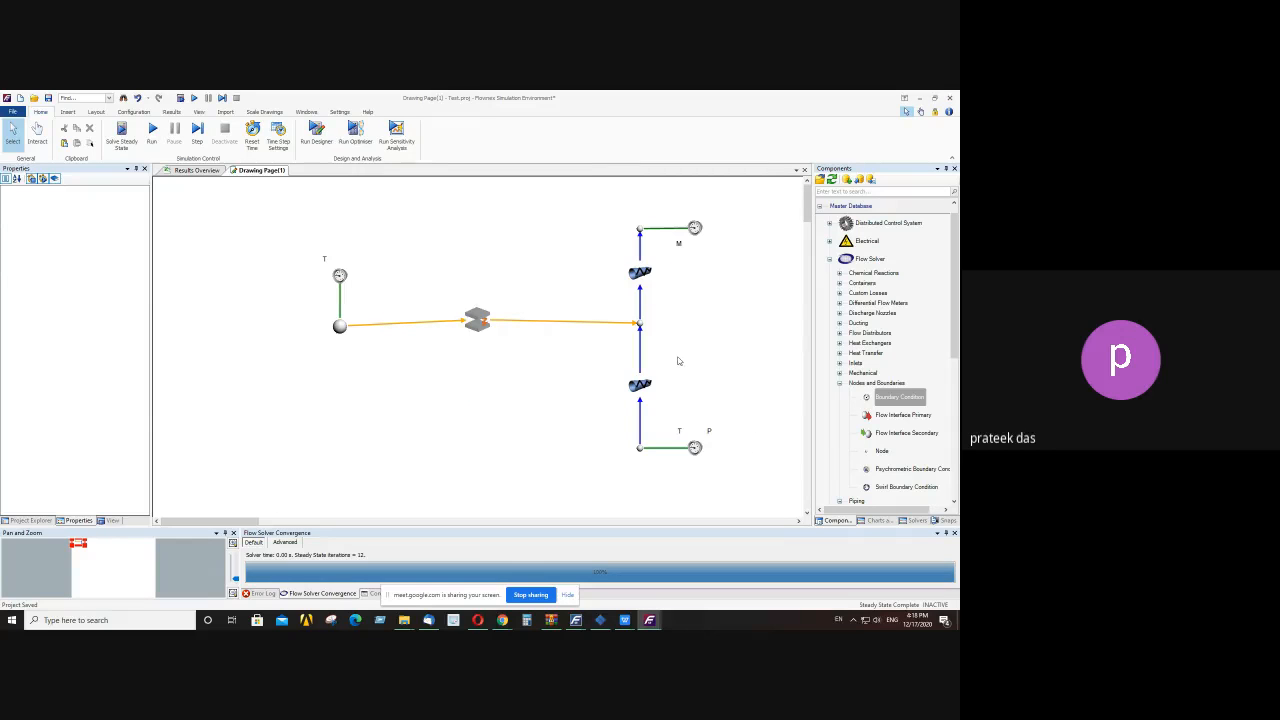
left_click(703, 230)
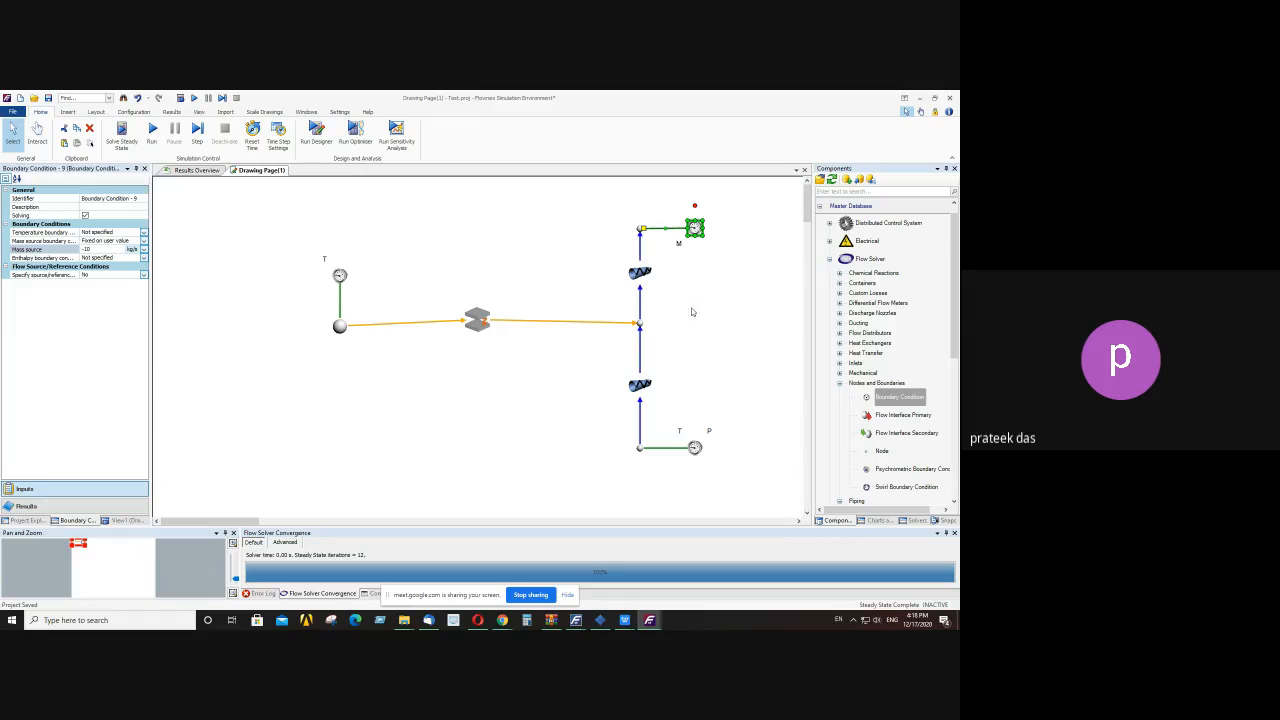
left_click(695, 447)
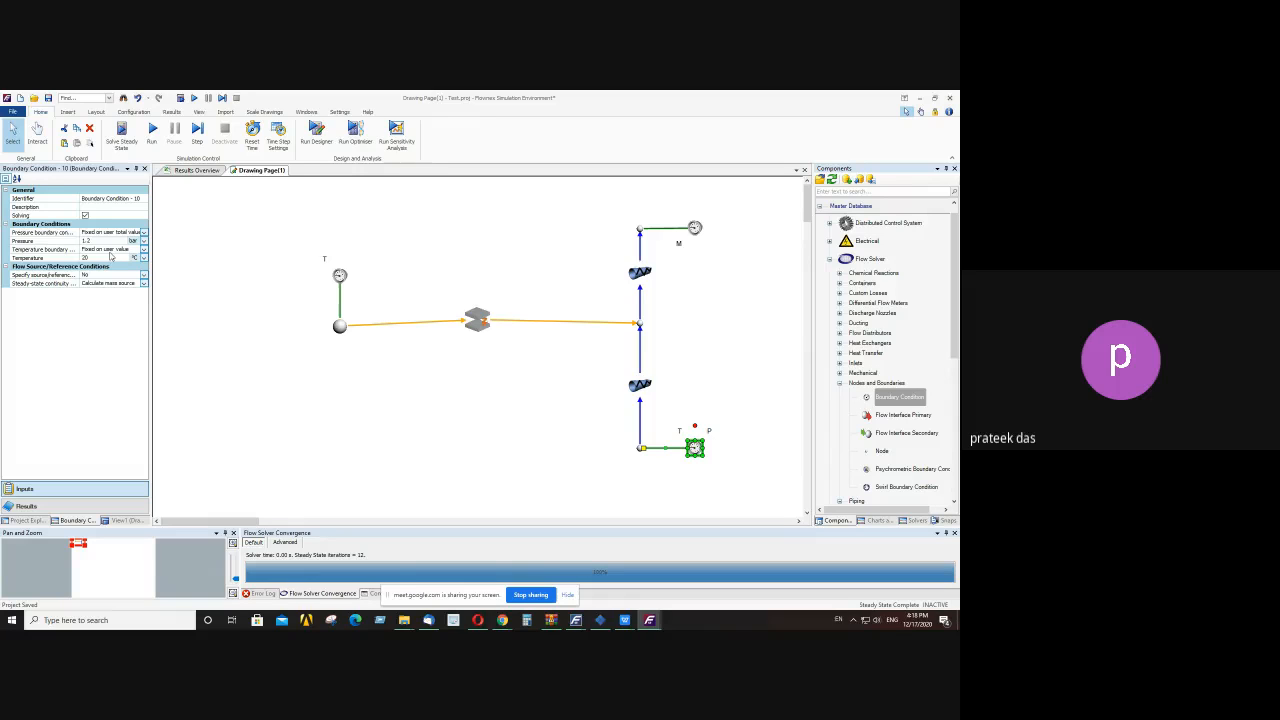
- Examine the mass source boundary condition's inputs and the flow results of the outlet node it connects to
left_click(693, 230)
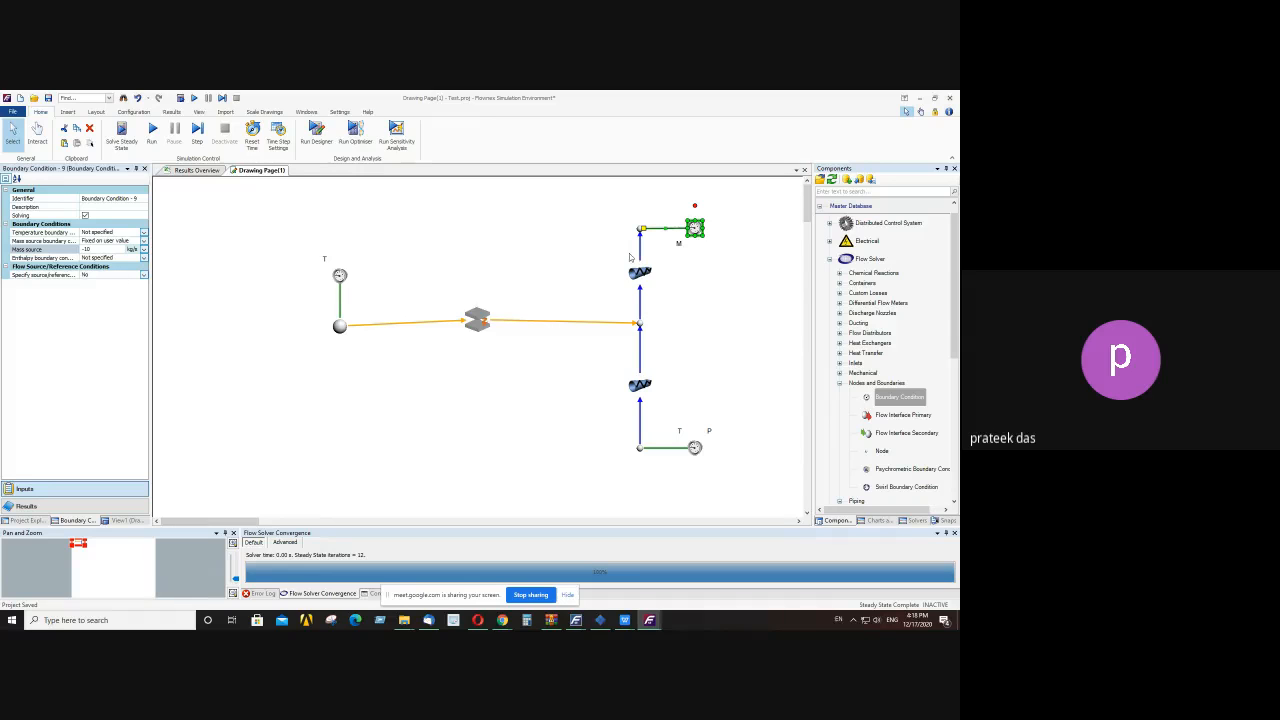
left_click(84, 249)
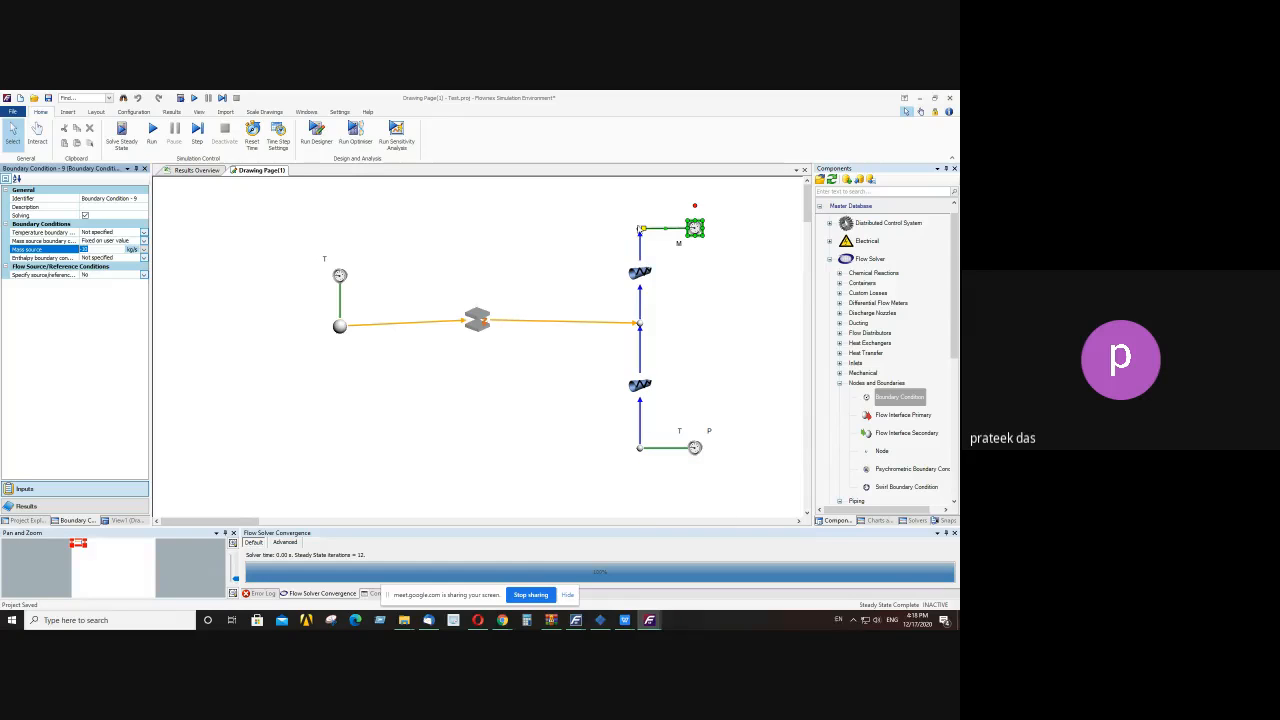
left_click(641, 231)
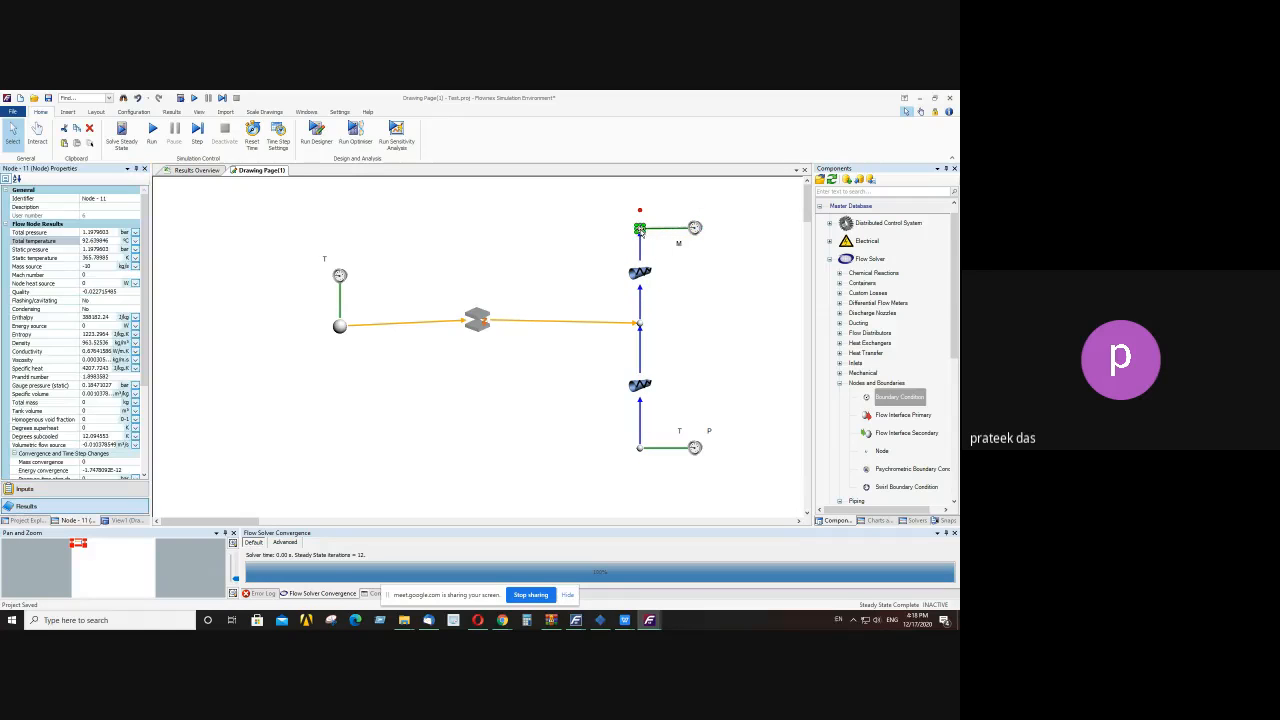
left_click(694, 228)
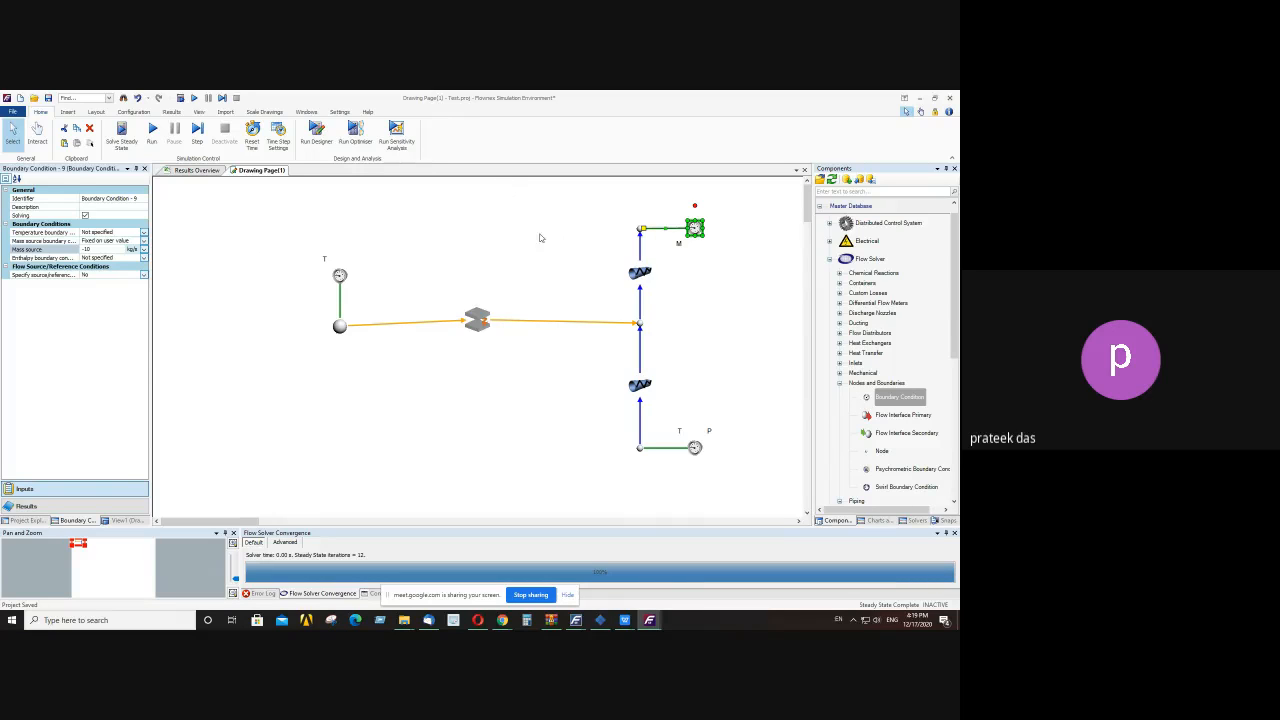
- Solve the steady state and examine the results of the upper flow resistance, the outlet node and the mass source boundary
left_click(129, 143)
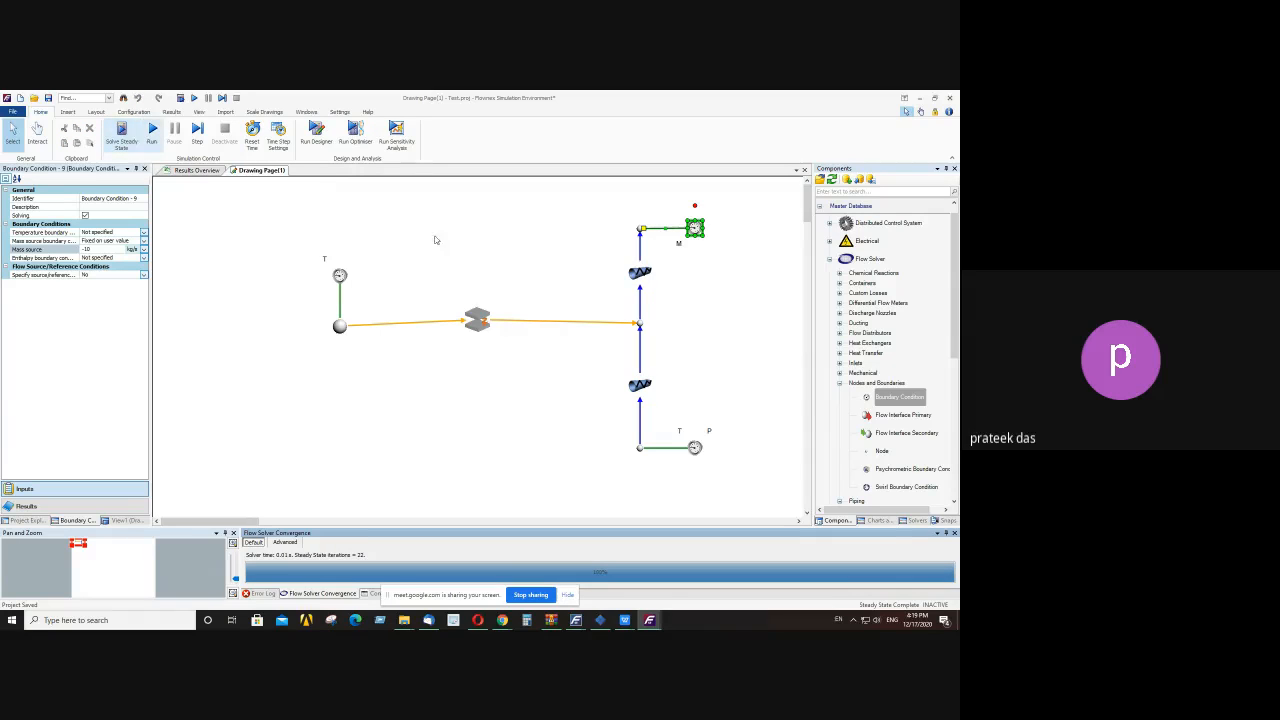
mouse_move(639, 274)
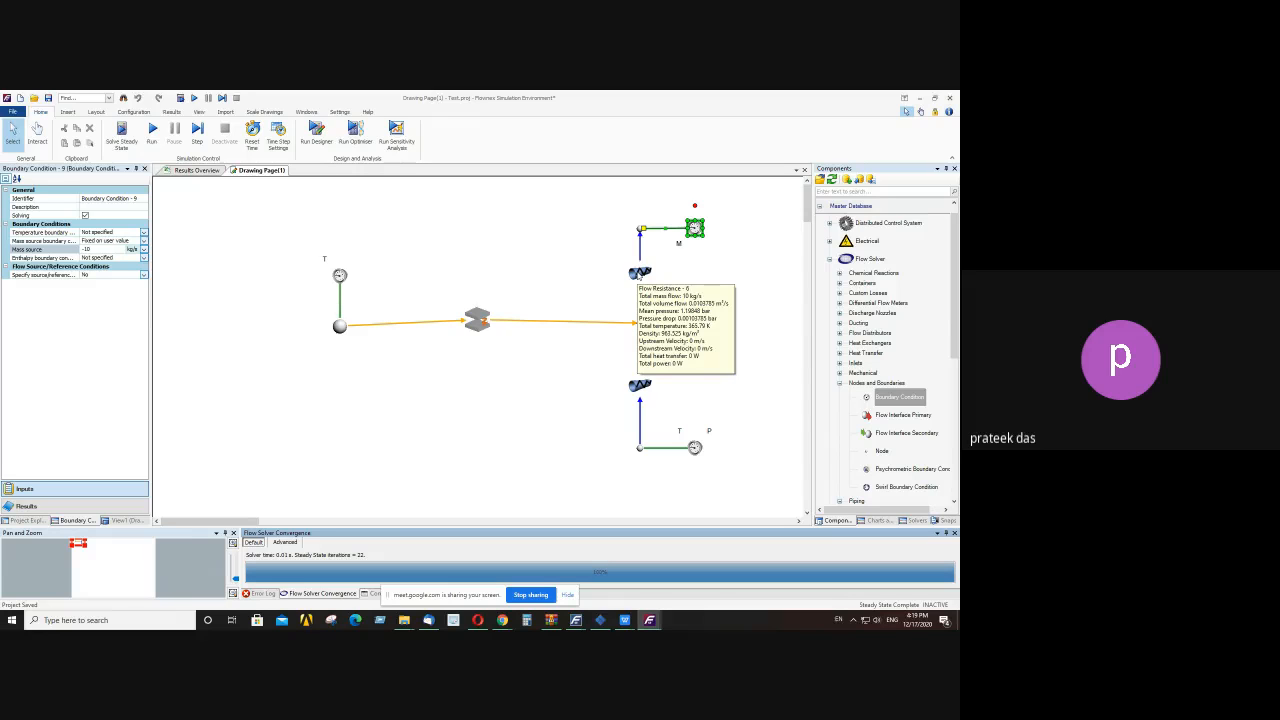
left_click(630, 255)
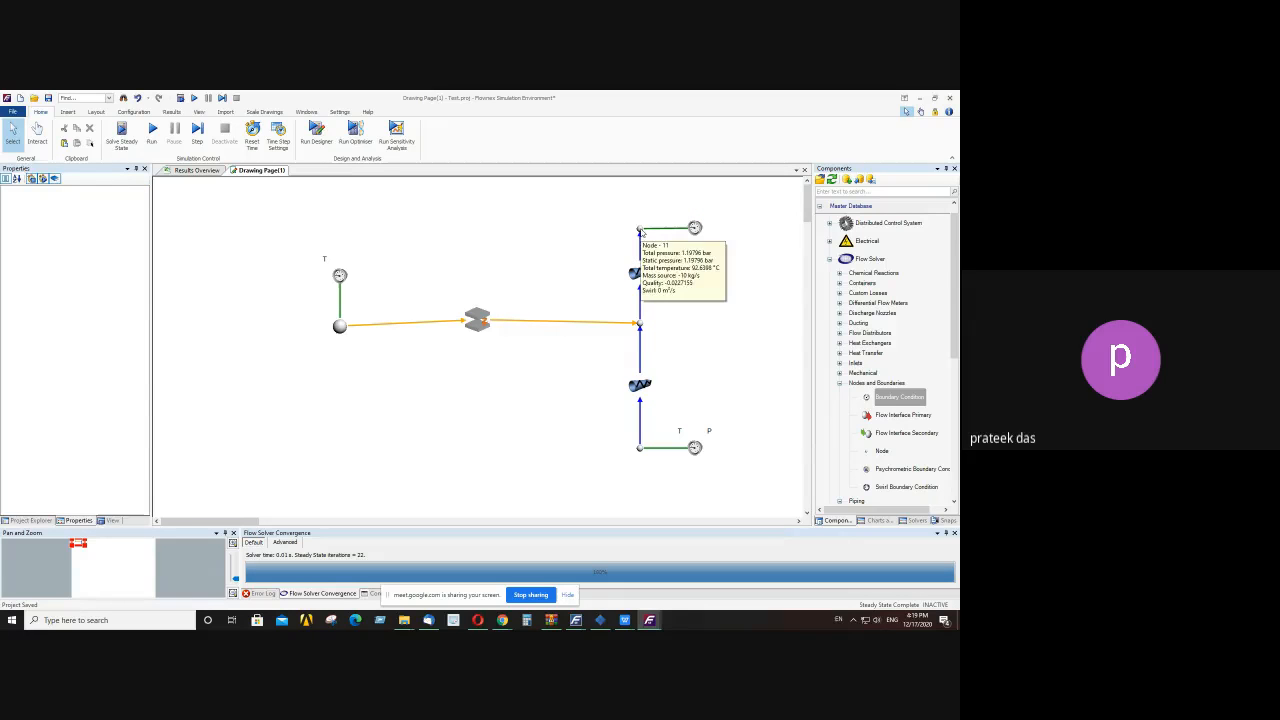
left_click(640, 229)
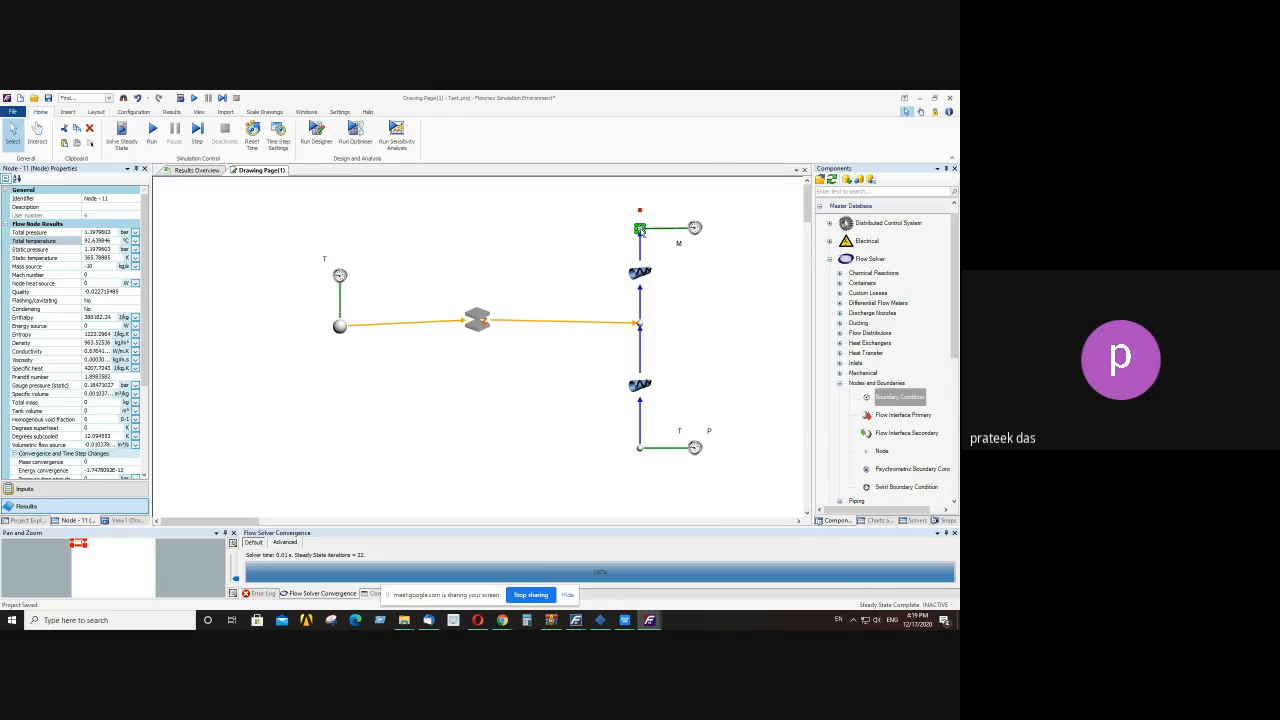
left_click(41, 507)
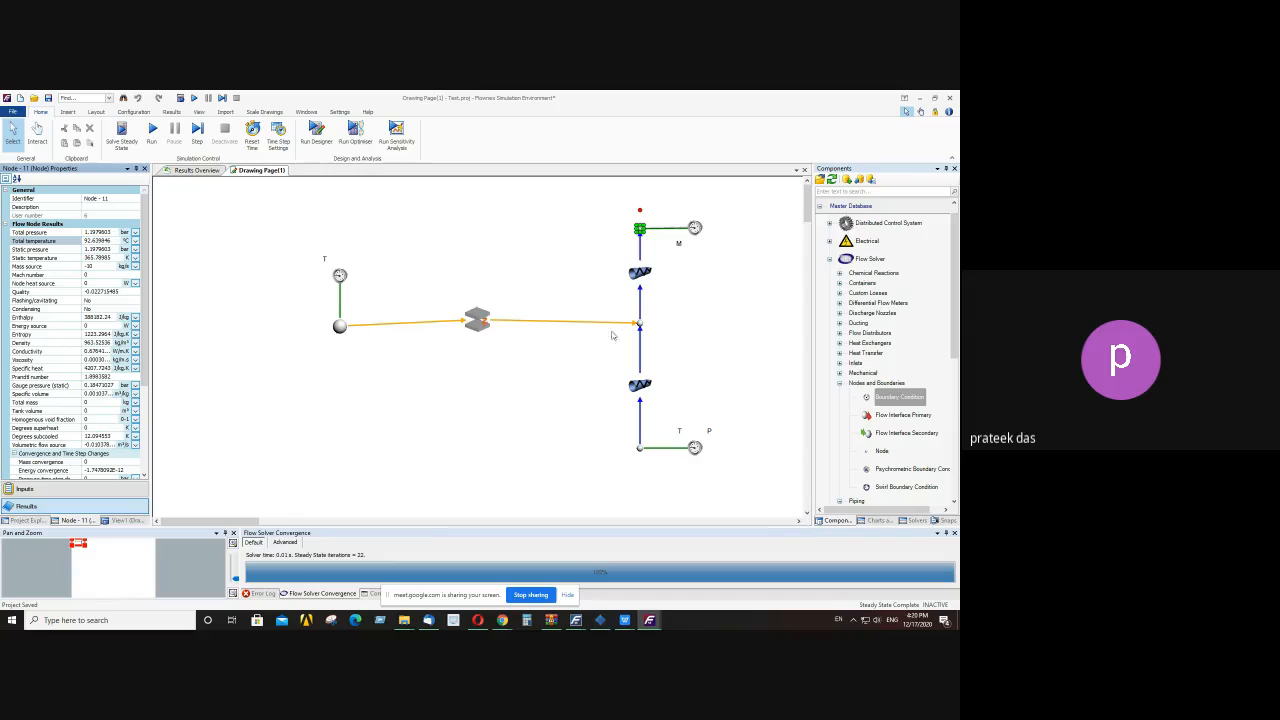
left_click(736, 231)
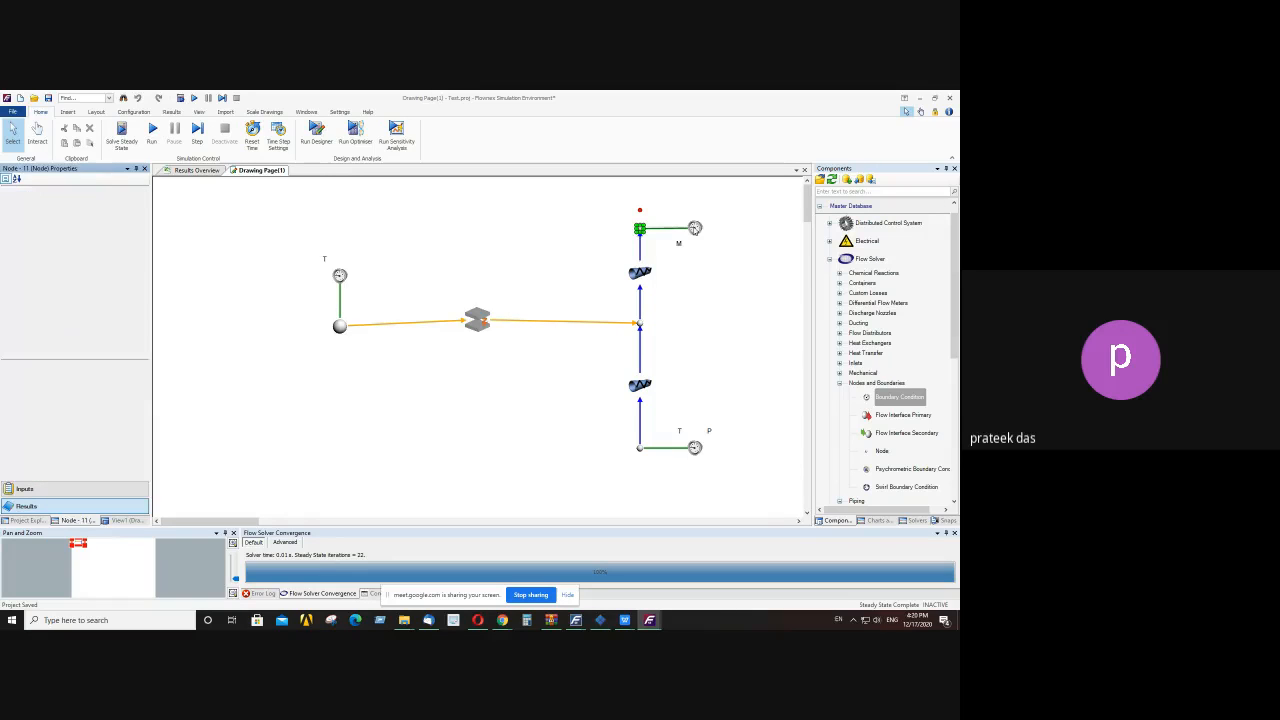
left_click(695, 228)
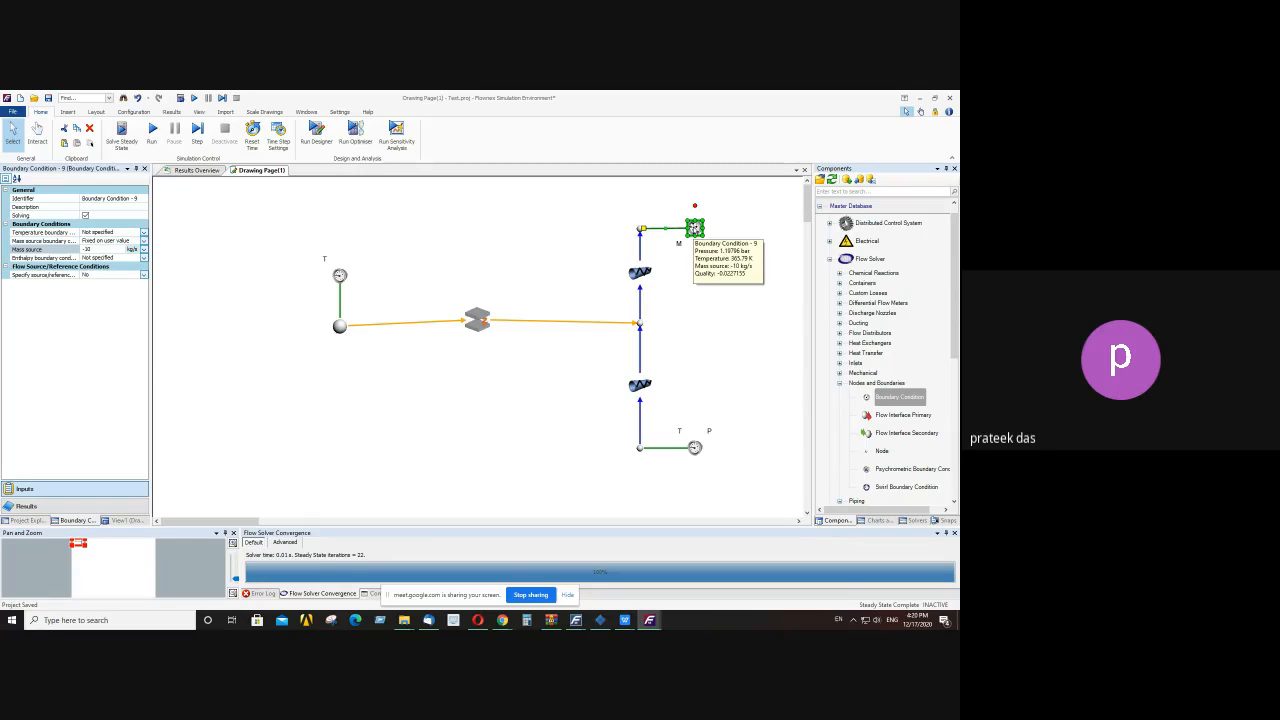
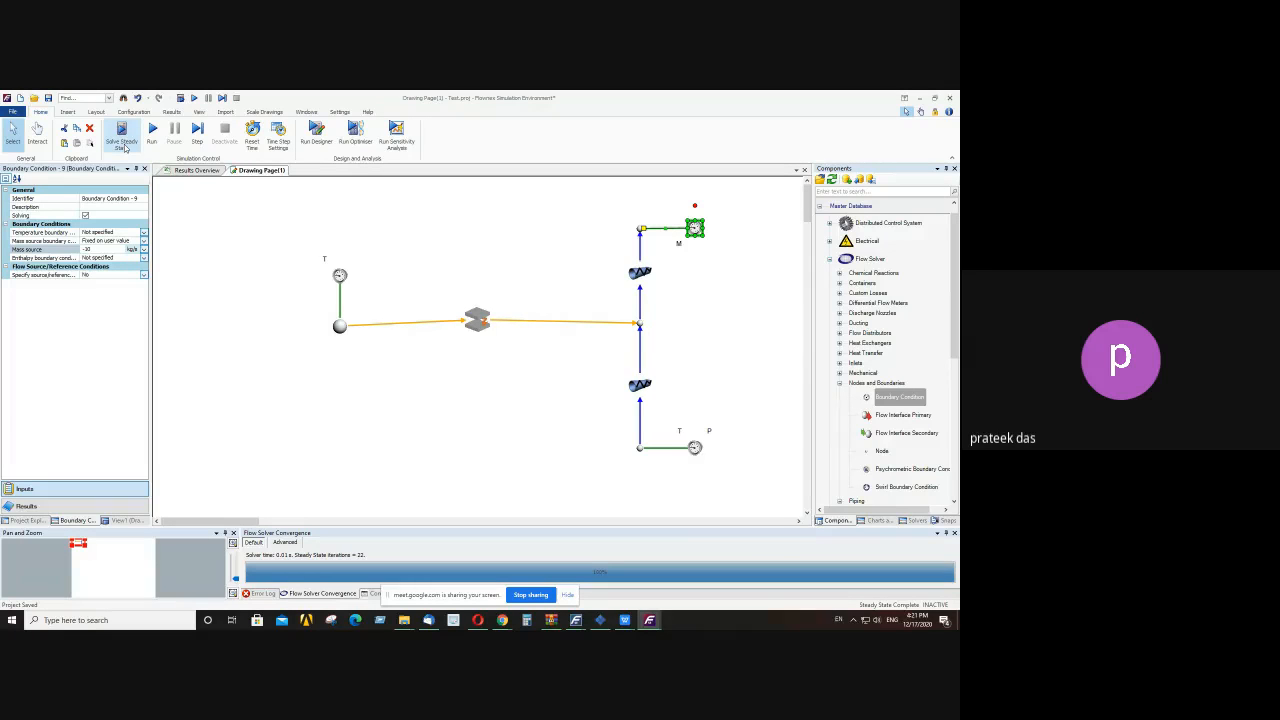
- Review the input settings of the surface radiation element and the mass source boundary condition
left_click(476, 320)
mouse_move(476, 320)
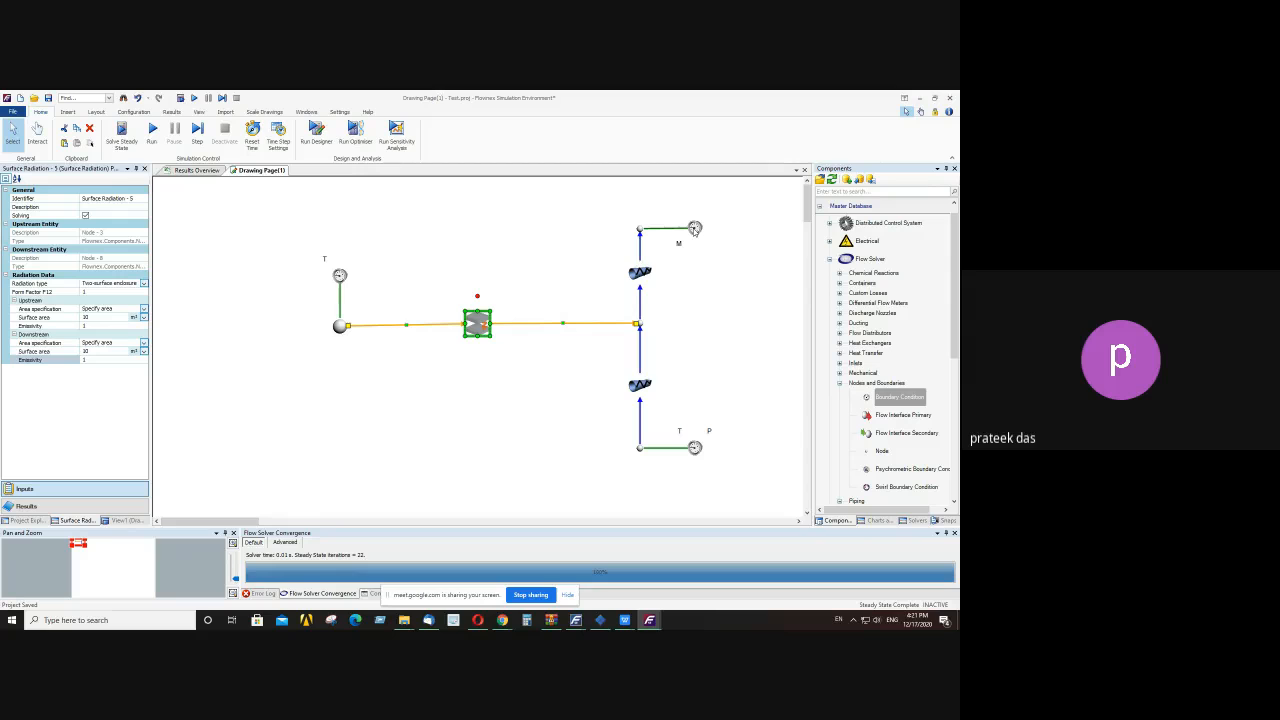
mouse_move(695, 230)
left_click(696, 228)
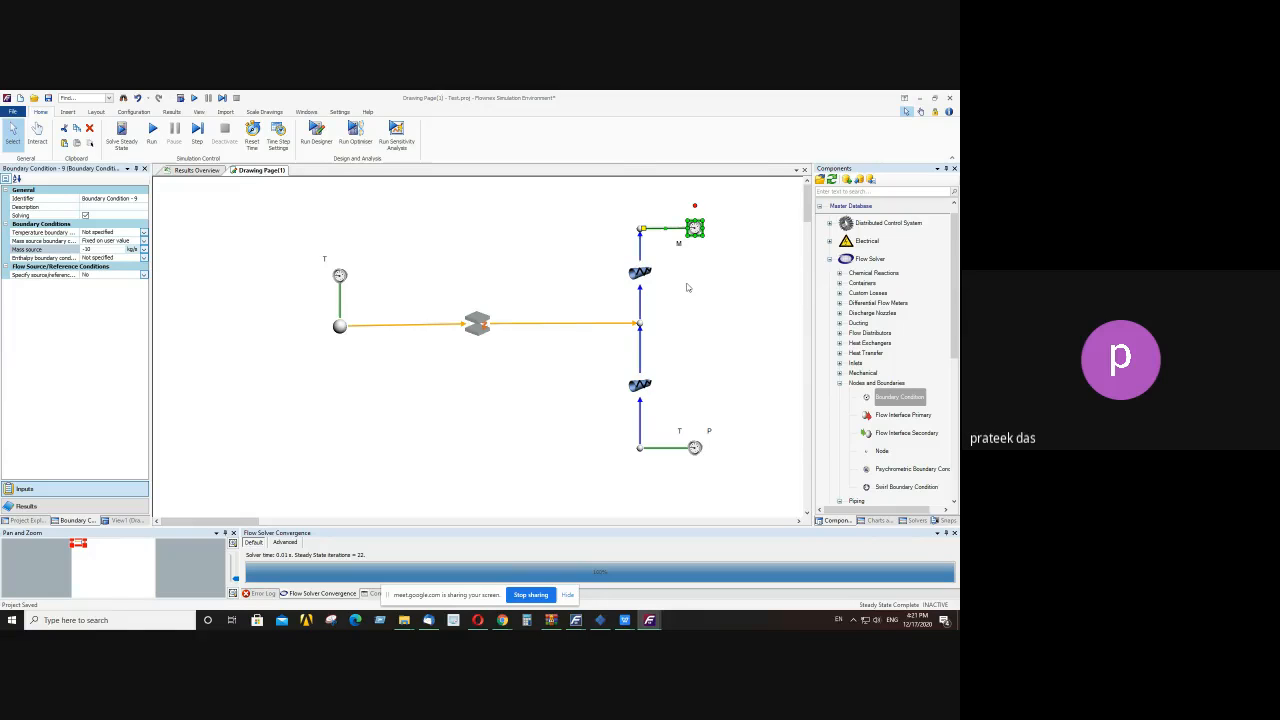
left_click(102, 251)
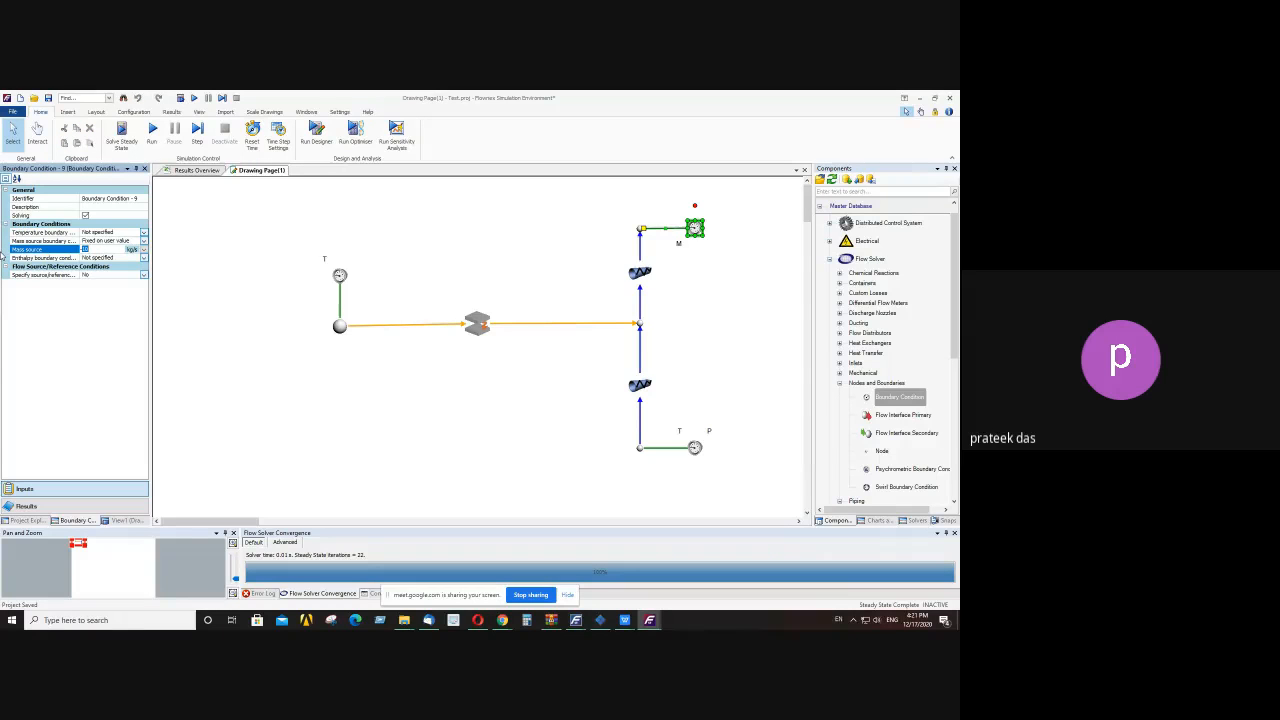
left_click(297, 224)
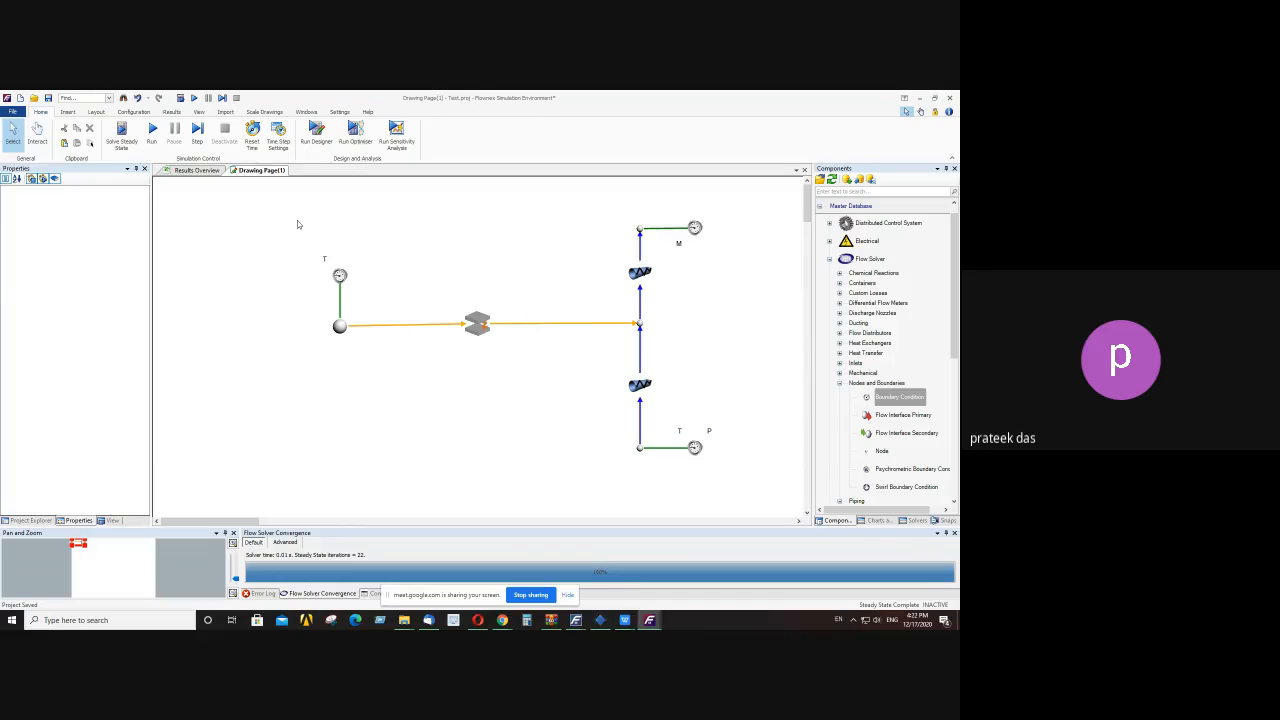
left_click(694, 232)
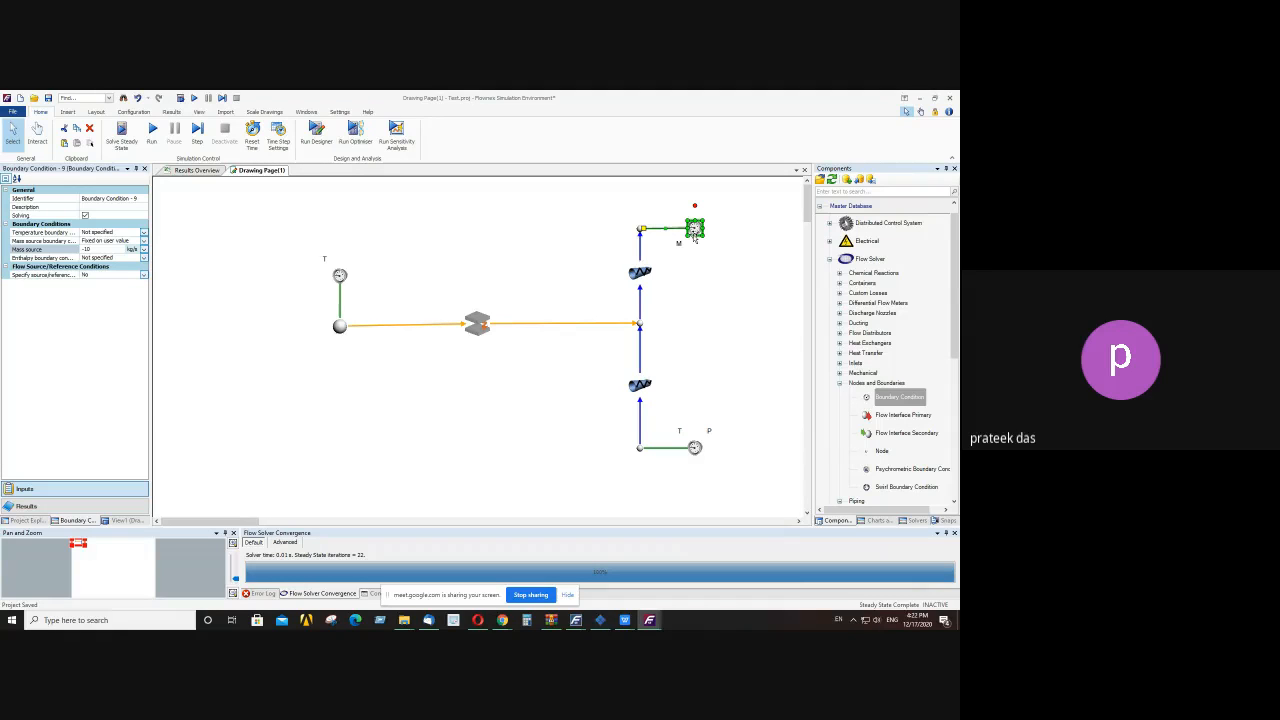
- Solve the steady state again and inspect the flow results at the outlet node
left_click(125, 143)
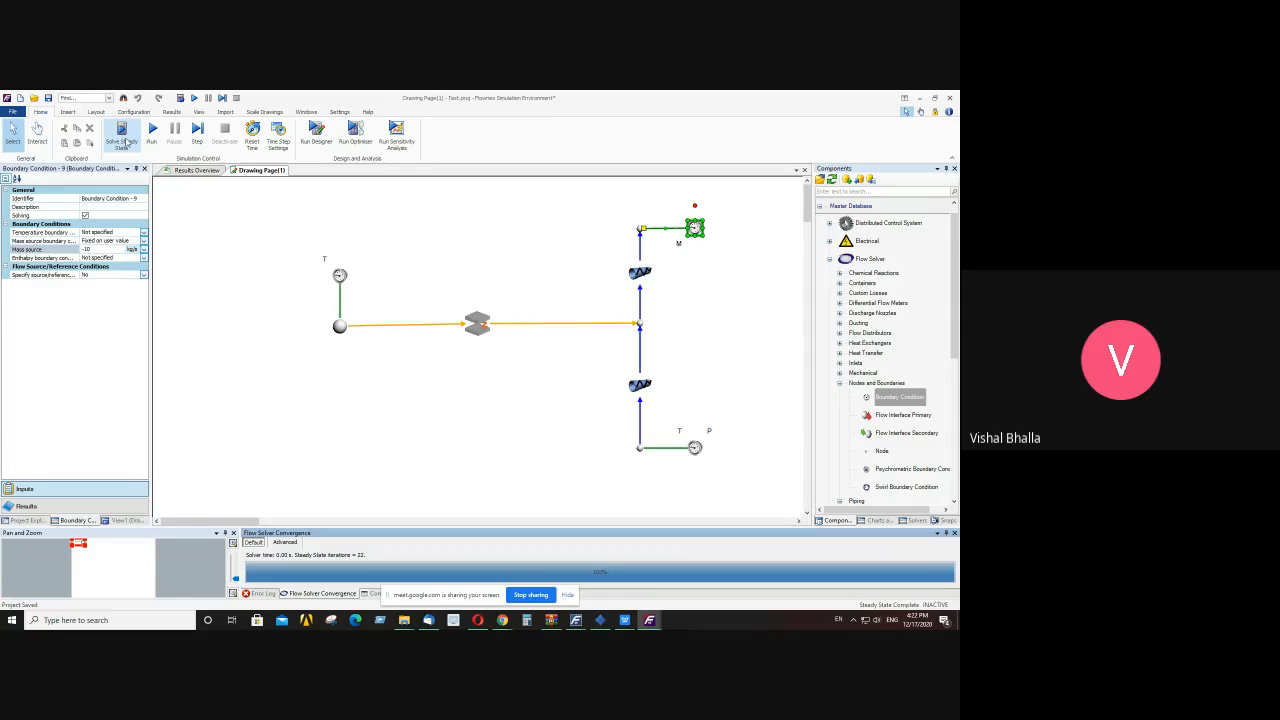
left_click(640, 229)
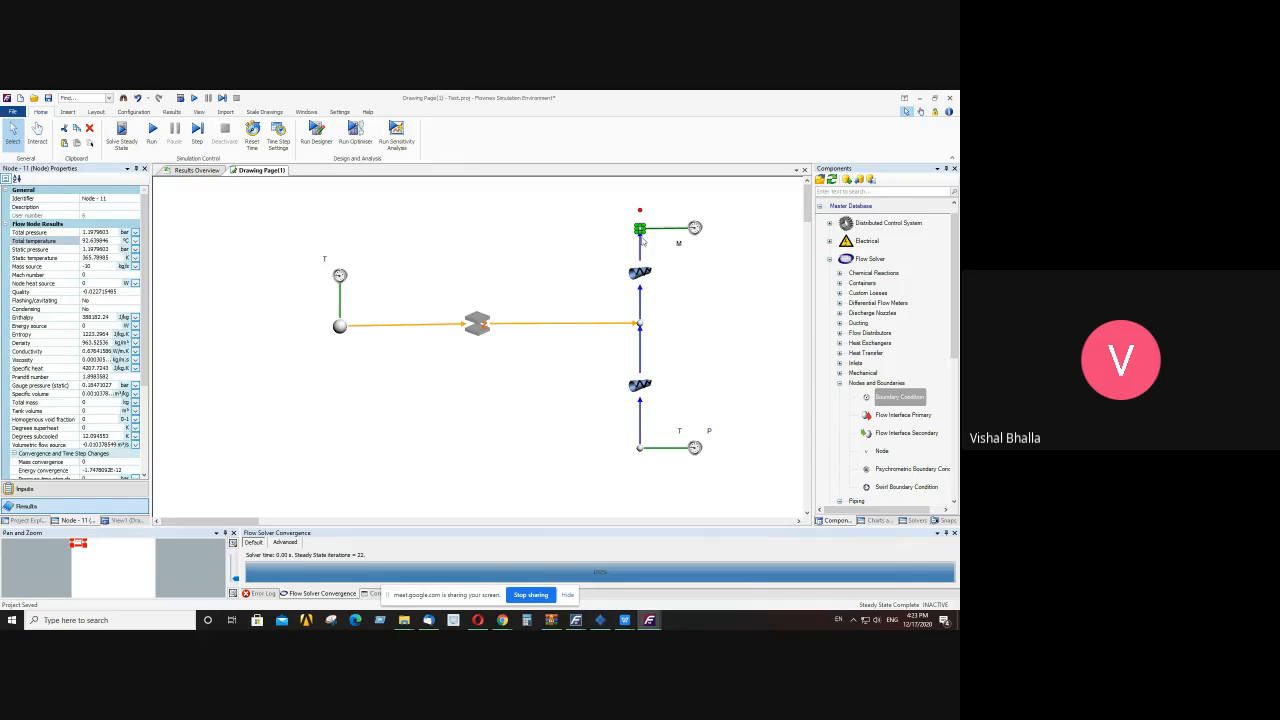
left_click(655, 247)
left_click(639, 230)
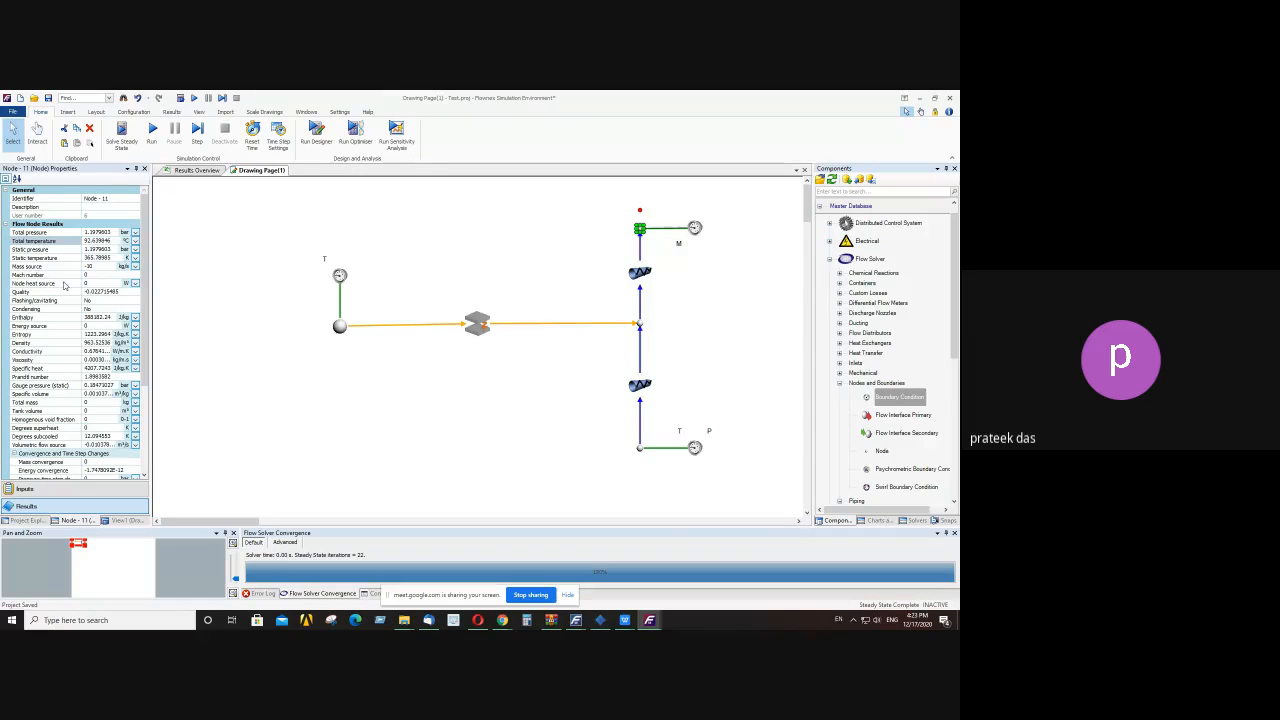
left_click(638, 231)
- Open the surface radiation element's results and display its total heat transfer in MW
mouse_move(648, 390)
left_click(478, 323)
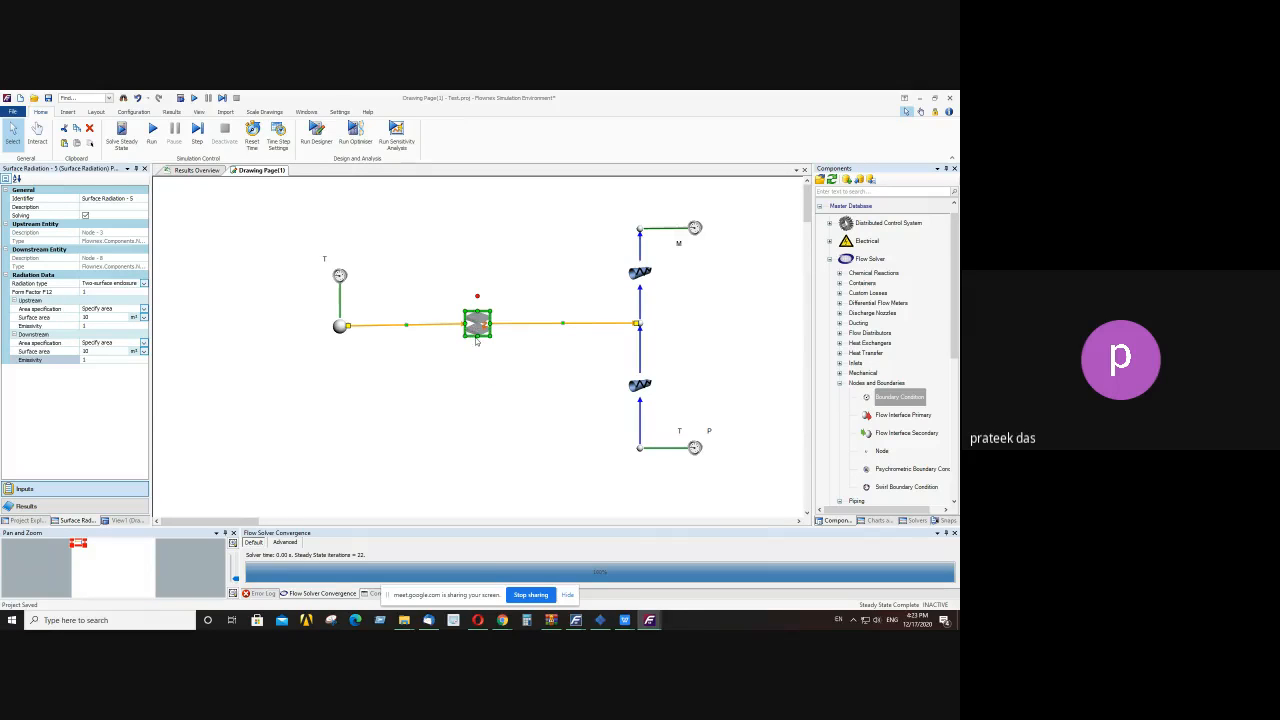
left_click(71, 507)
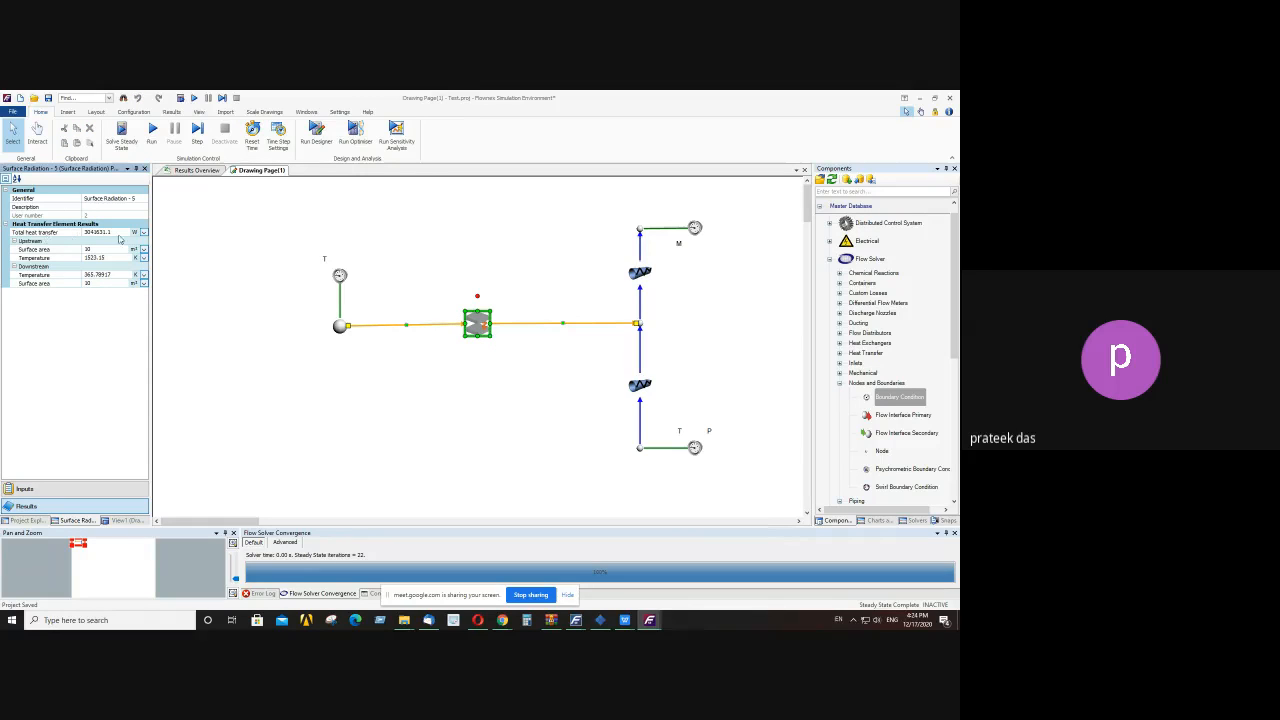
left_click(145, 234)
left_click(145, 234)
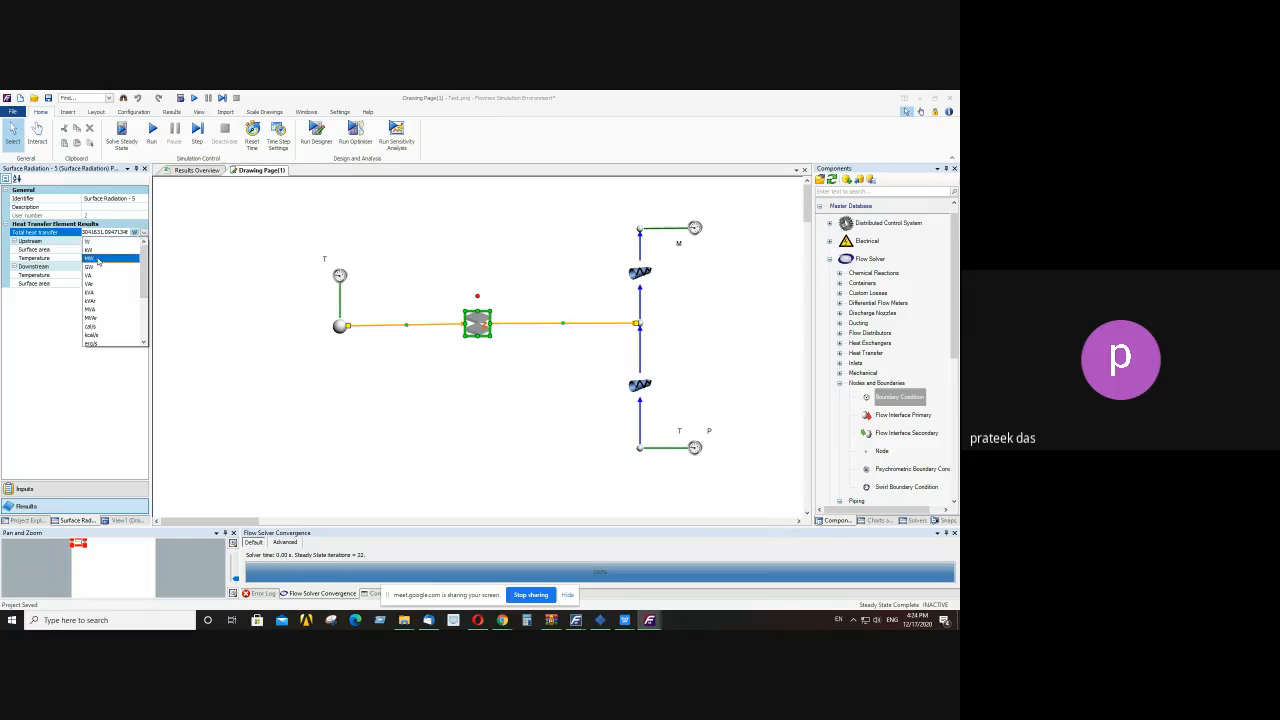
left_click(103, 261)
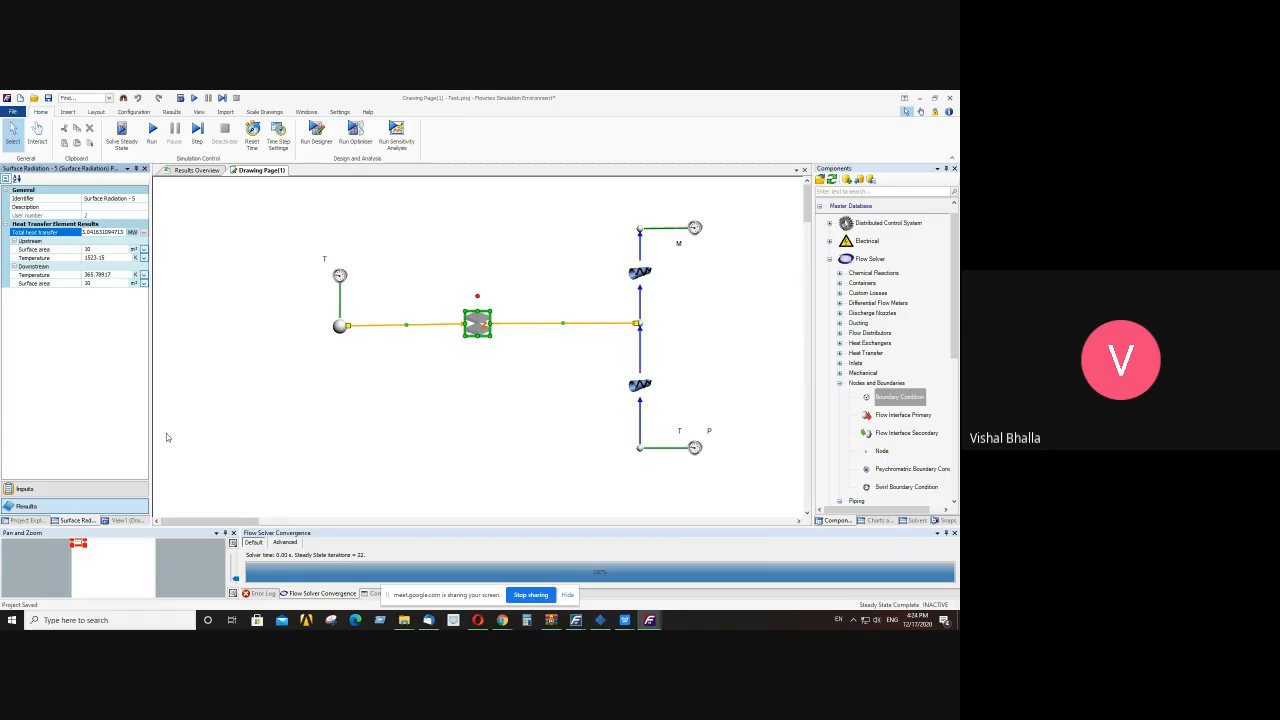
left_click(503, 620)
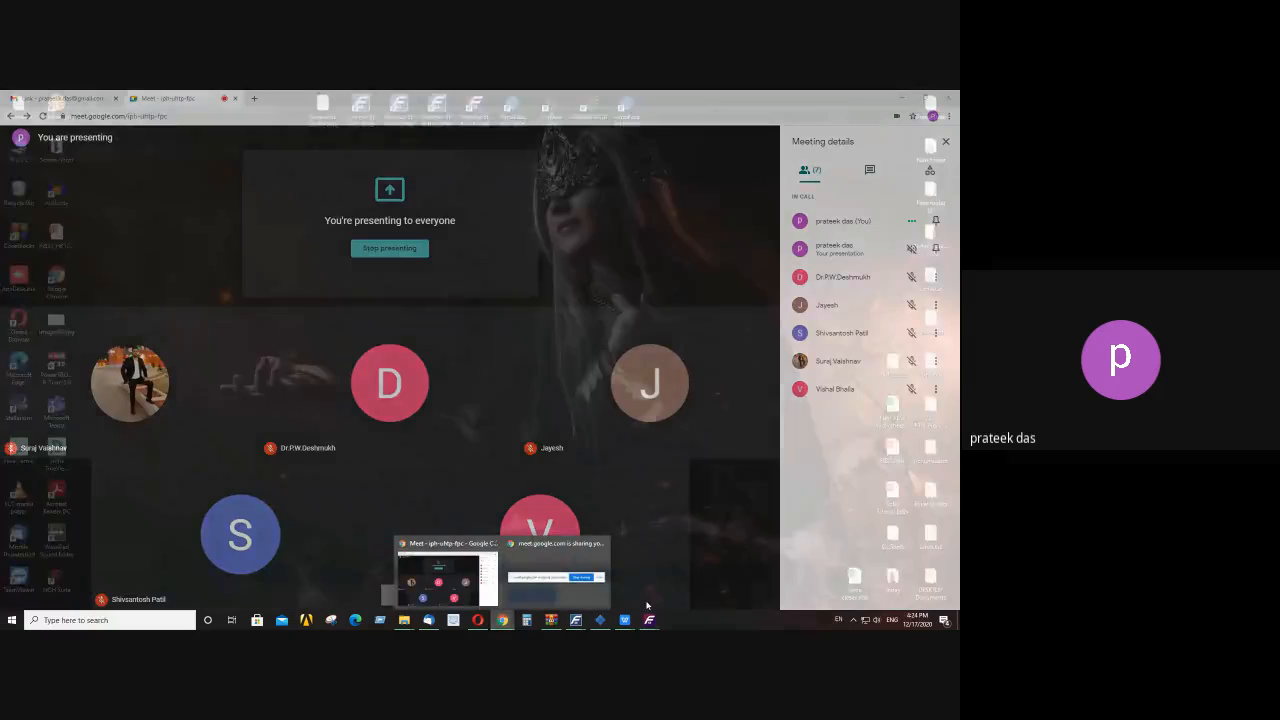
left_click(715, 406)
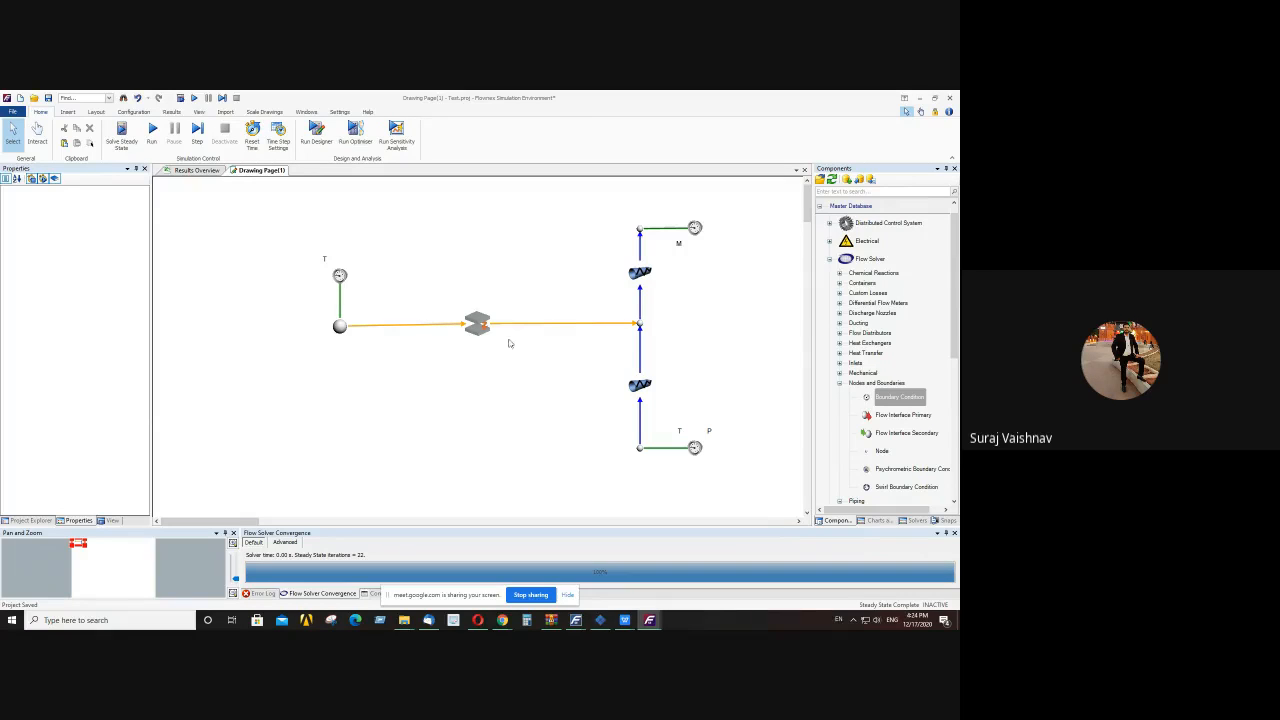
- Add a Convection element above the surface radiation element, connecting the temperature node to the middle flow node
scroll(856, 340, "down", 3)
scroll(857, 360, "down", 5)
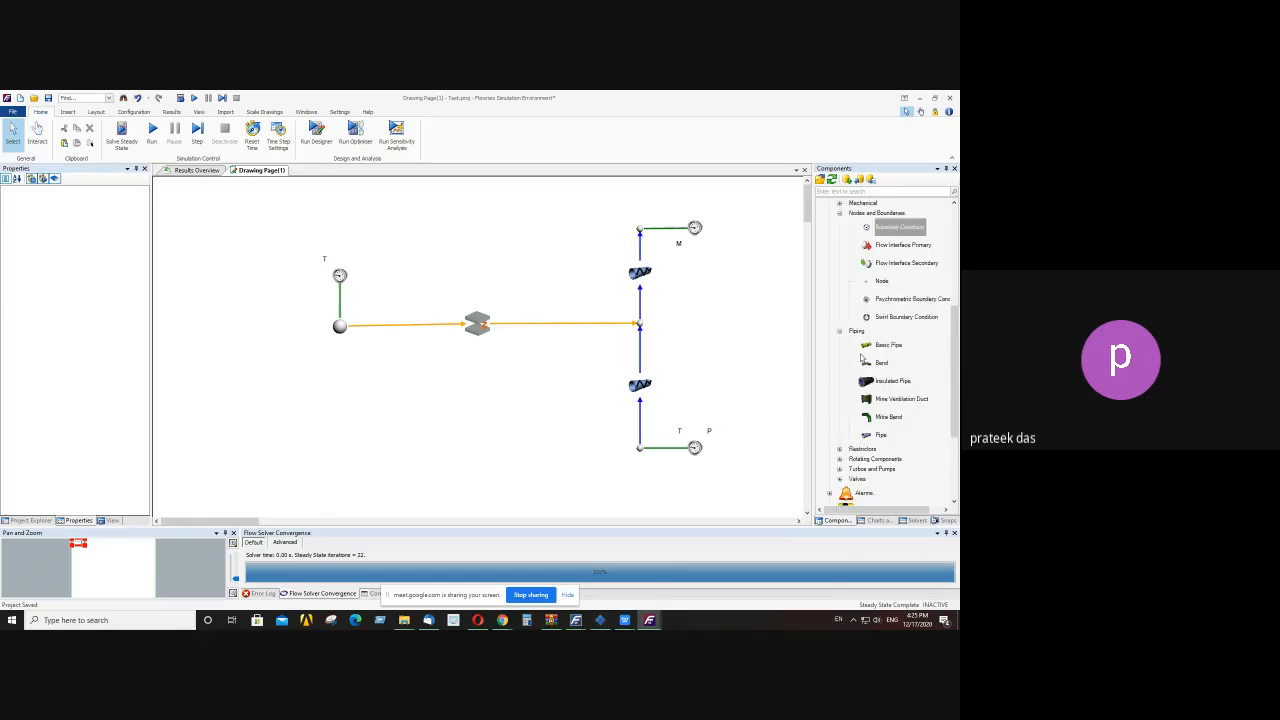
scroll(860, 400, "up", 3)
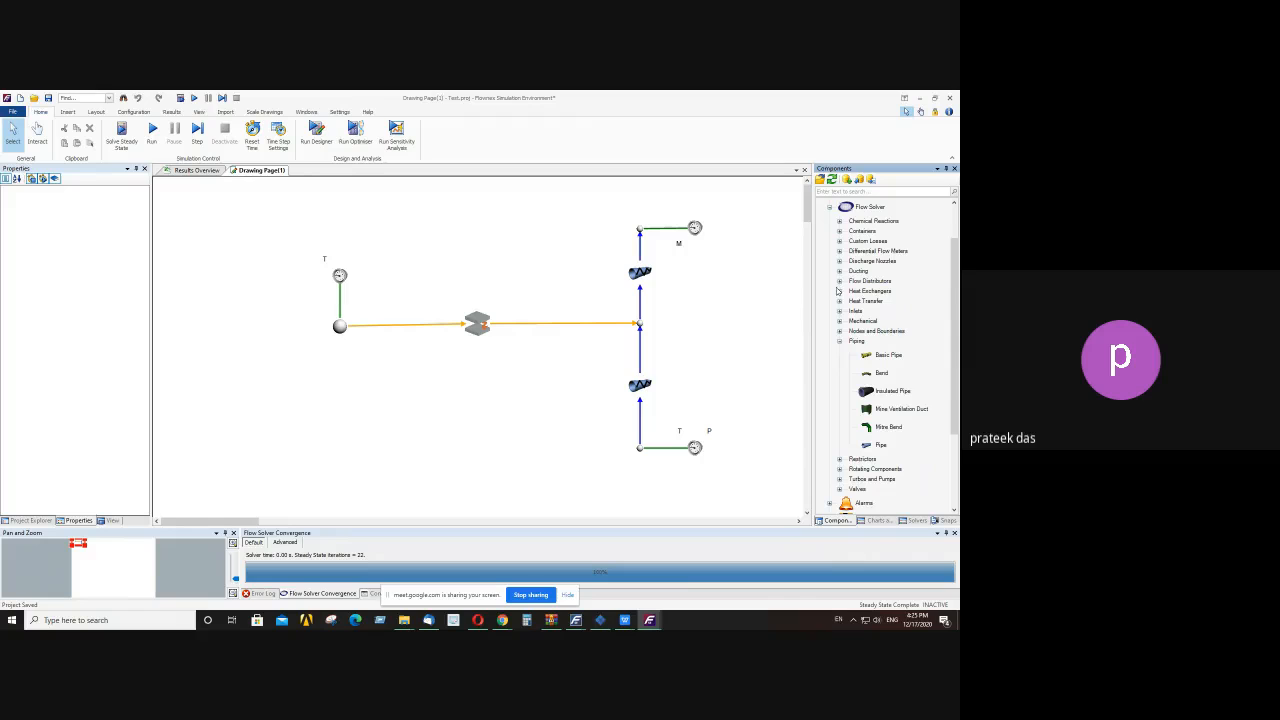
left_click(840, 301)
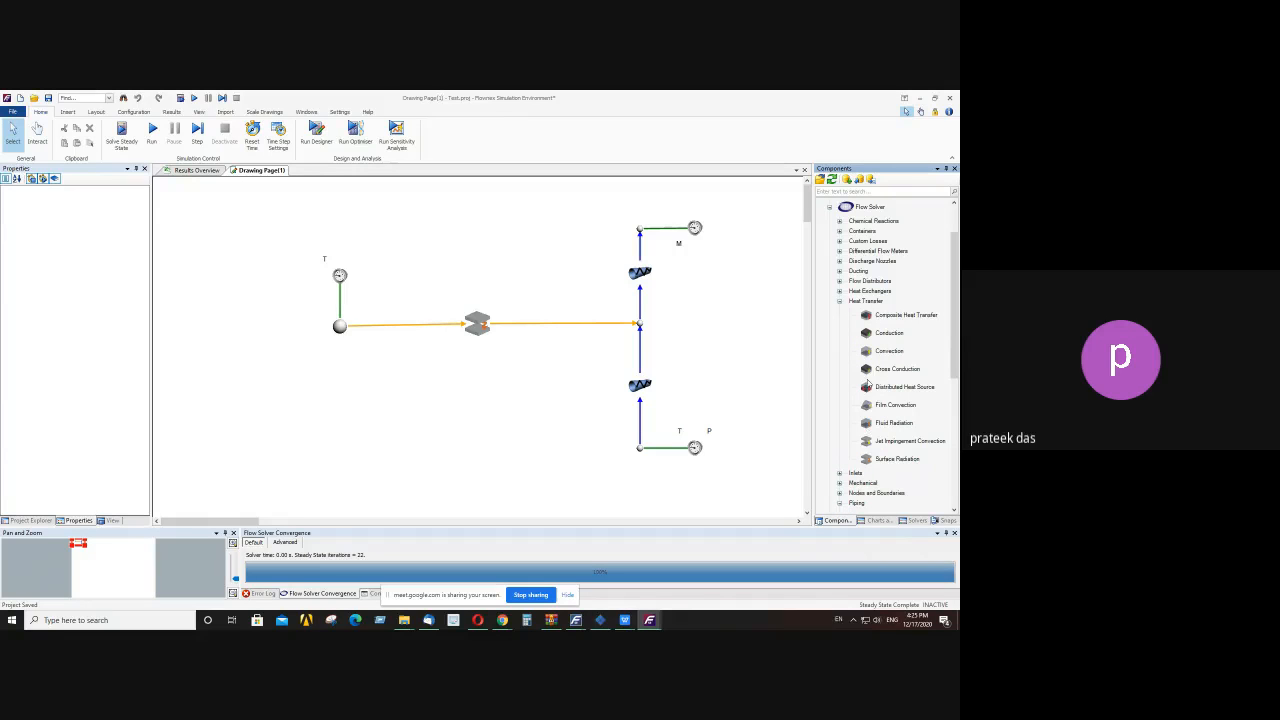
left_click(877, 352)
left_click_drag(877, 354, 478, 264)
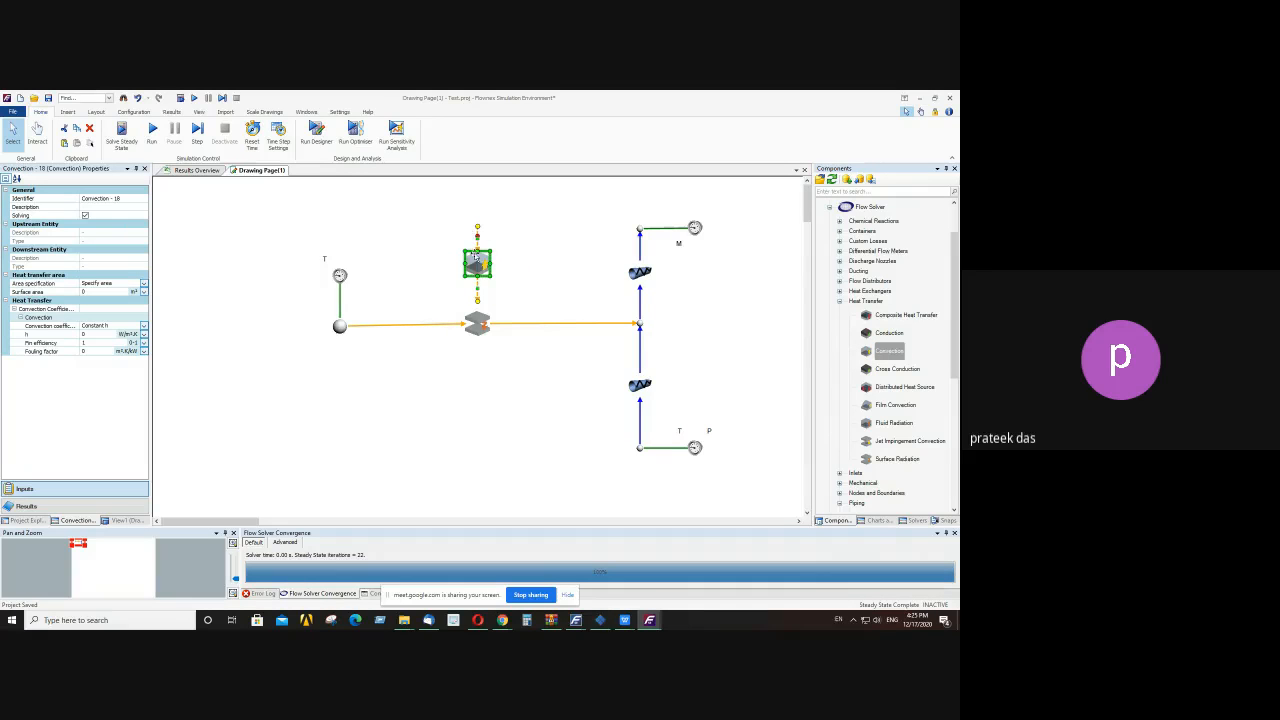
left_click_drag(475, 256, 344, 325)
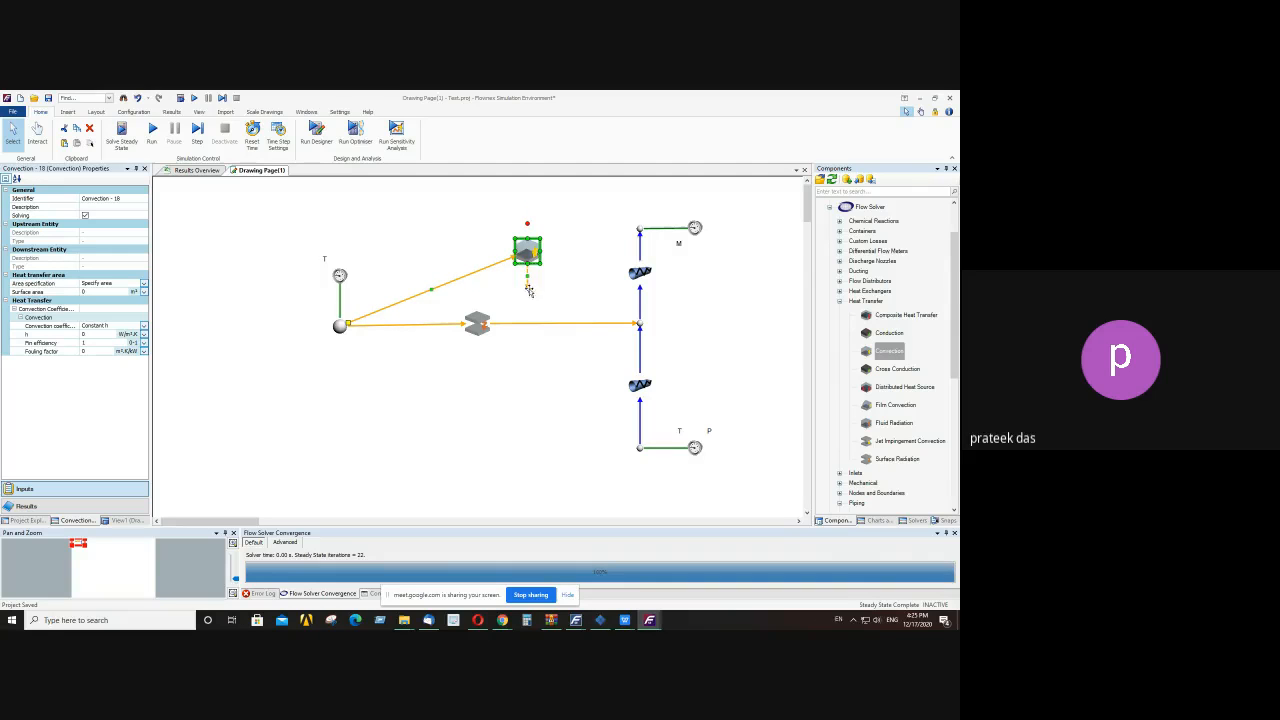
left_click_drag(528, 290, 638, 324)
left_click_drag(527, 255, 490, 280)
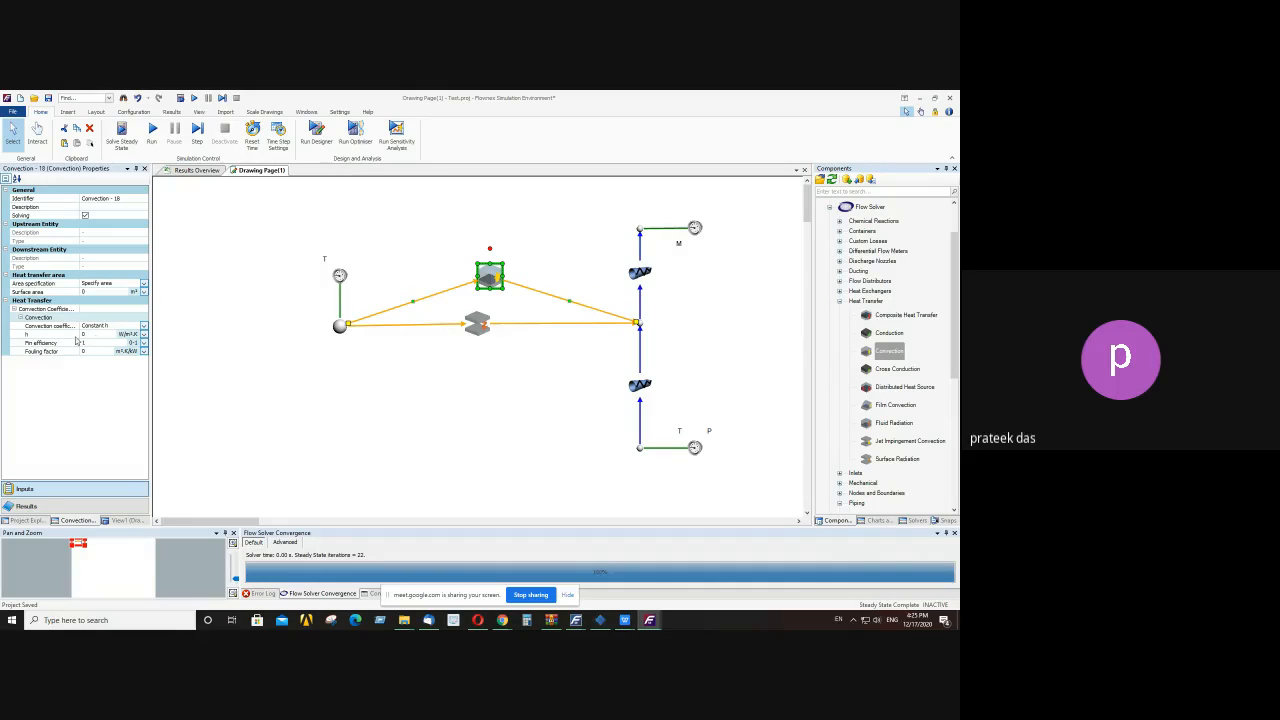
- Set the convection element's surface area to 1 m² and its constant heat transfer coefficient h to 12 W/m².K
left_click(96, 335)
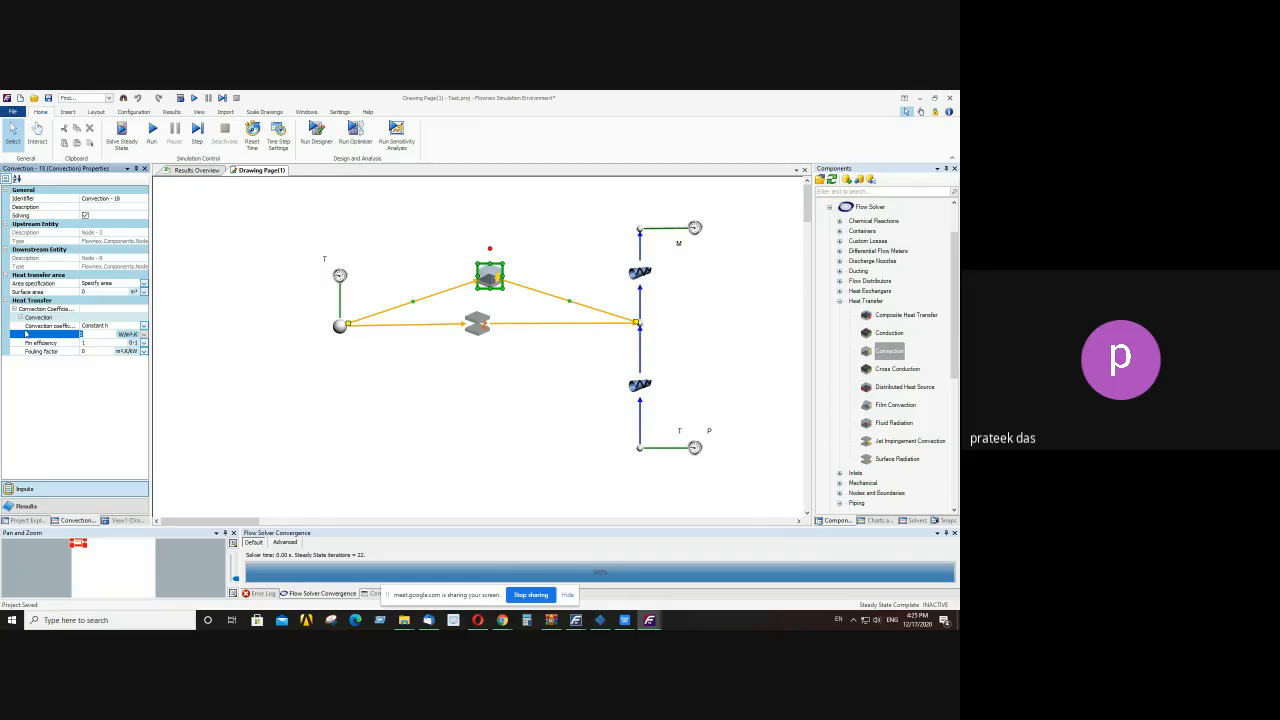
left_click(40, 291)
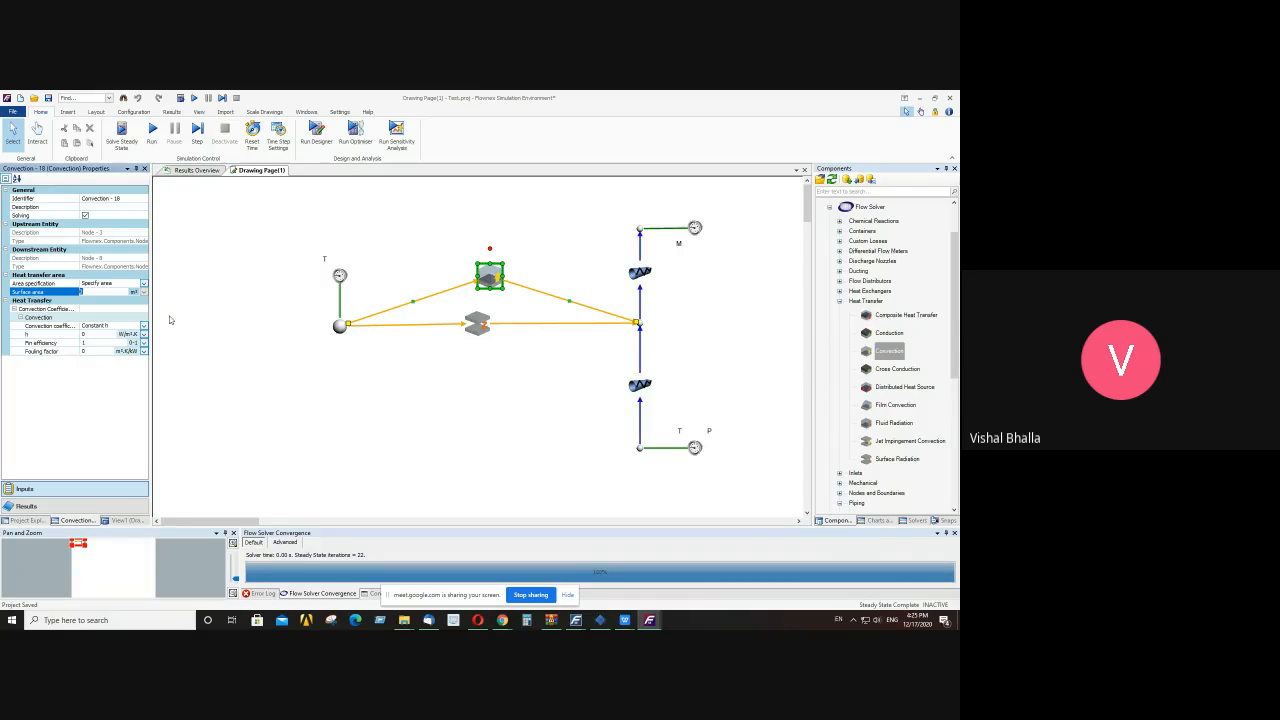
left_click(101, 338)
type("12")
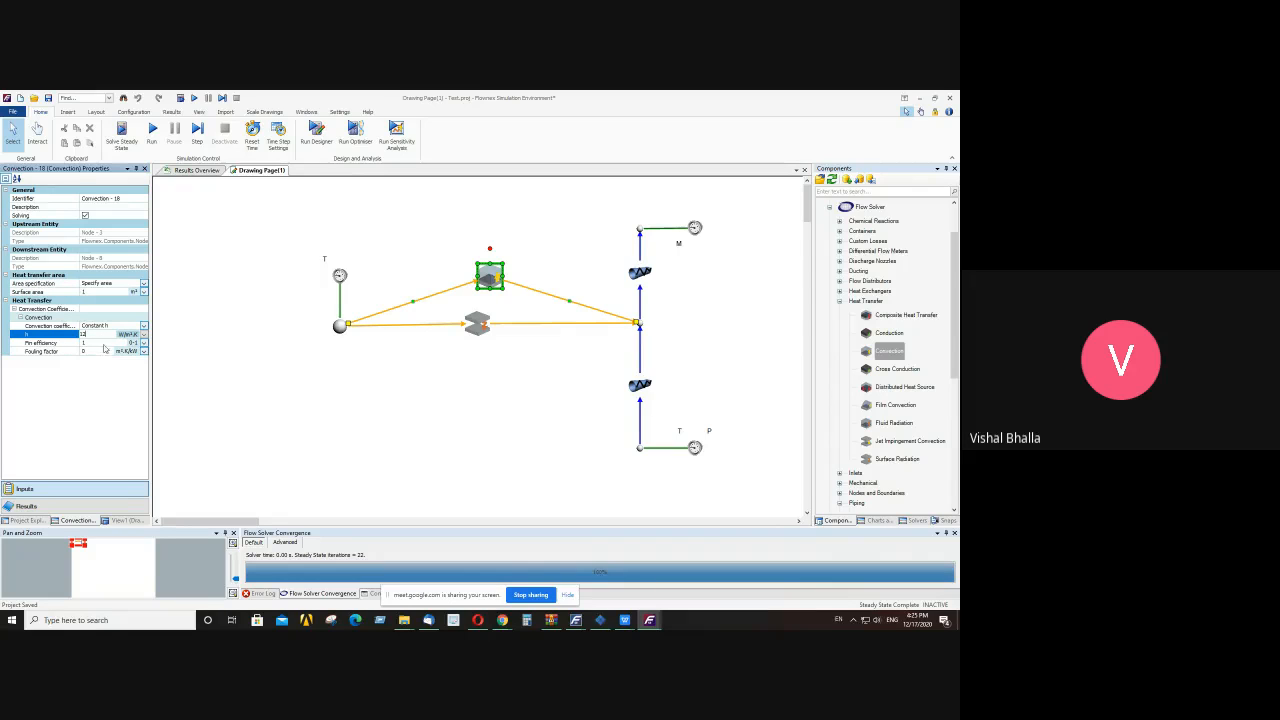
- Solve the steady state and change the convection element's h to 50 W/m².K and its surface area to 10 m²
left_click(122, 134)
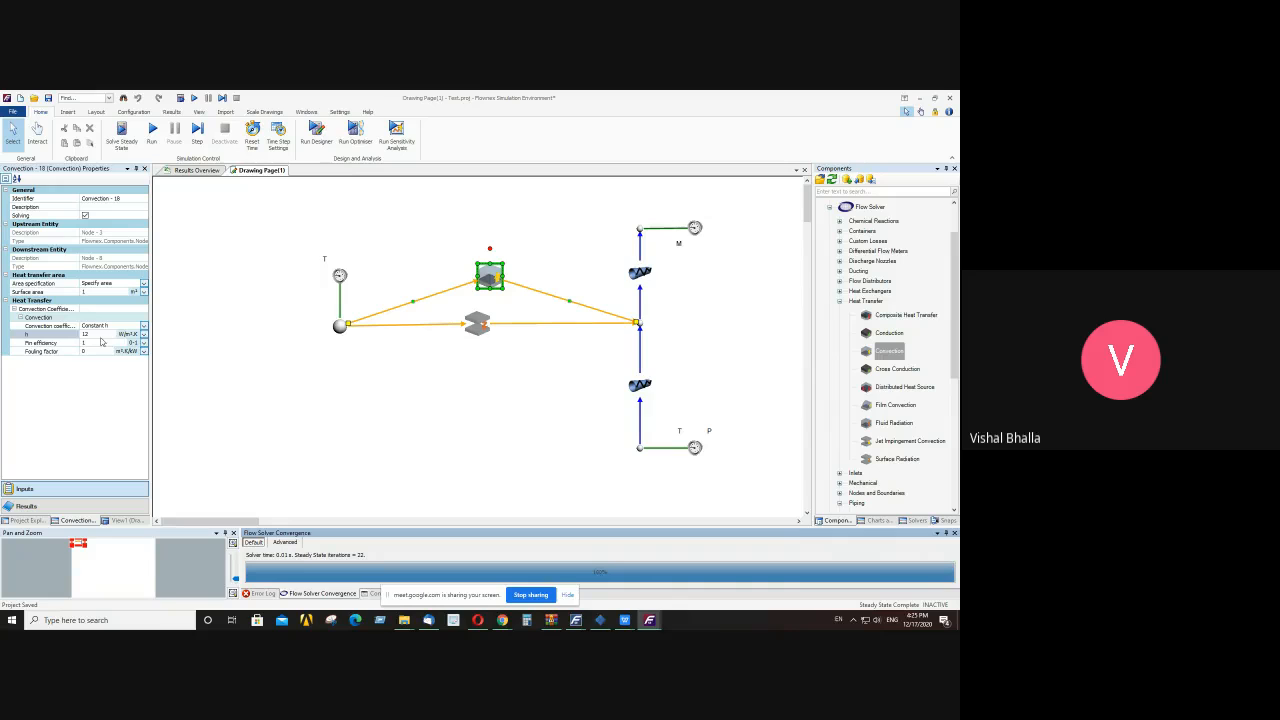
left_click(100, 336)
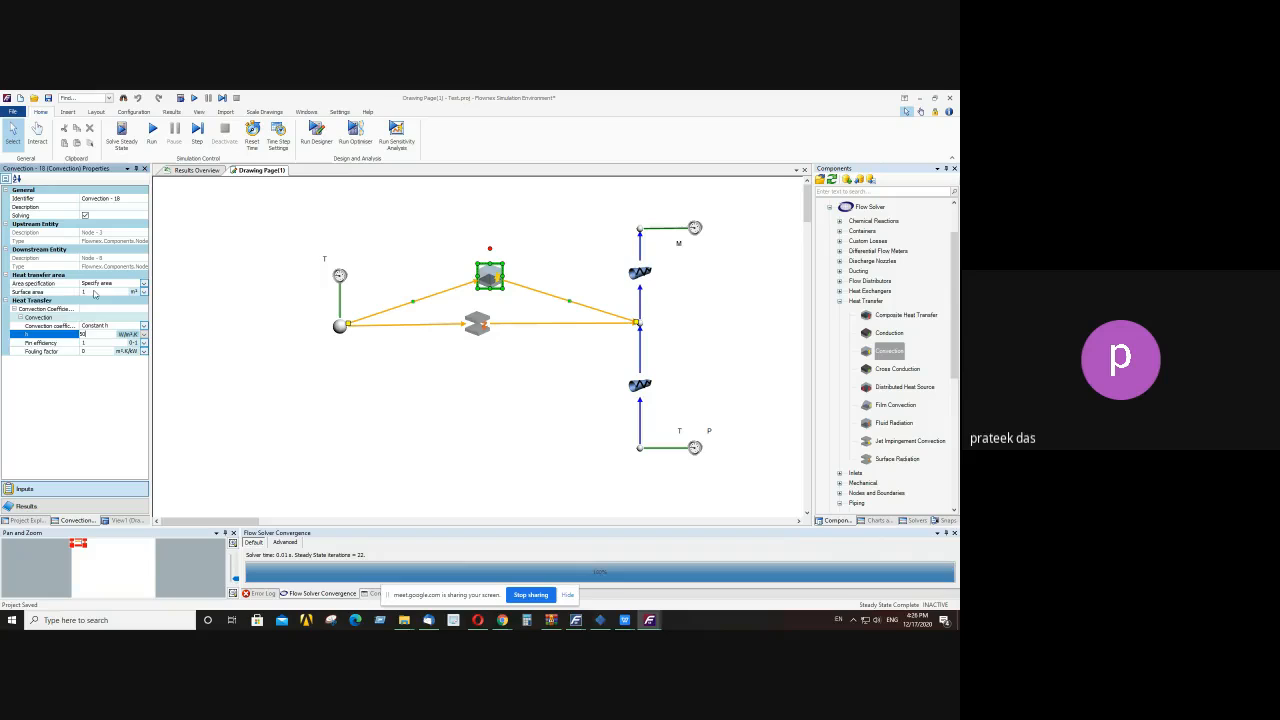
left_click(95, 290)
double_click(95, 290)
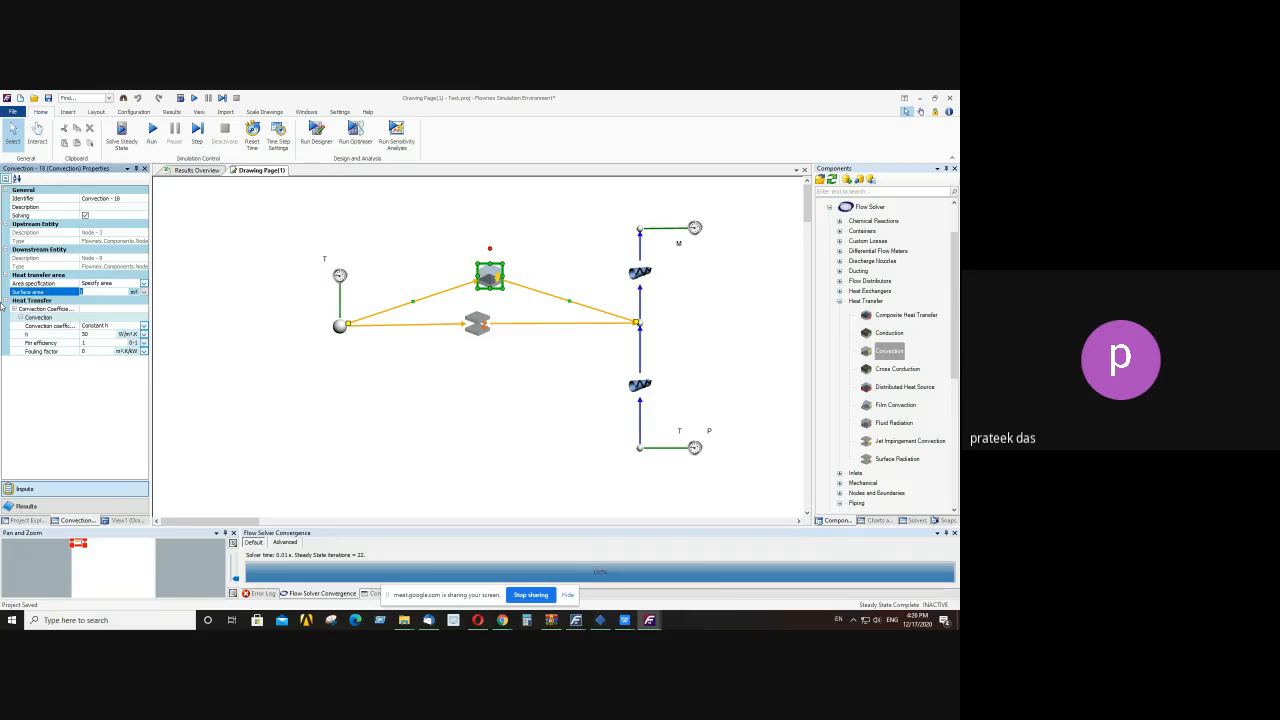
type("20")
left_click_drag(493, 271, 486, 271)
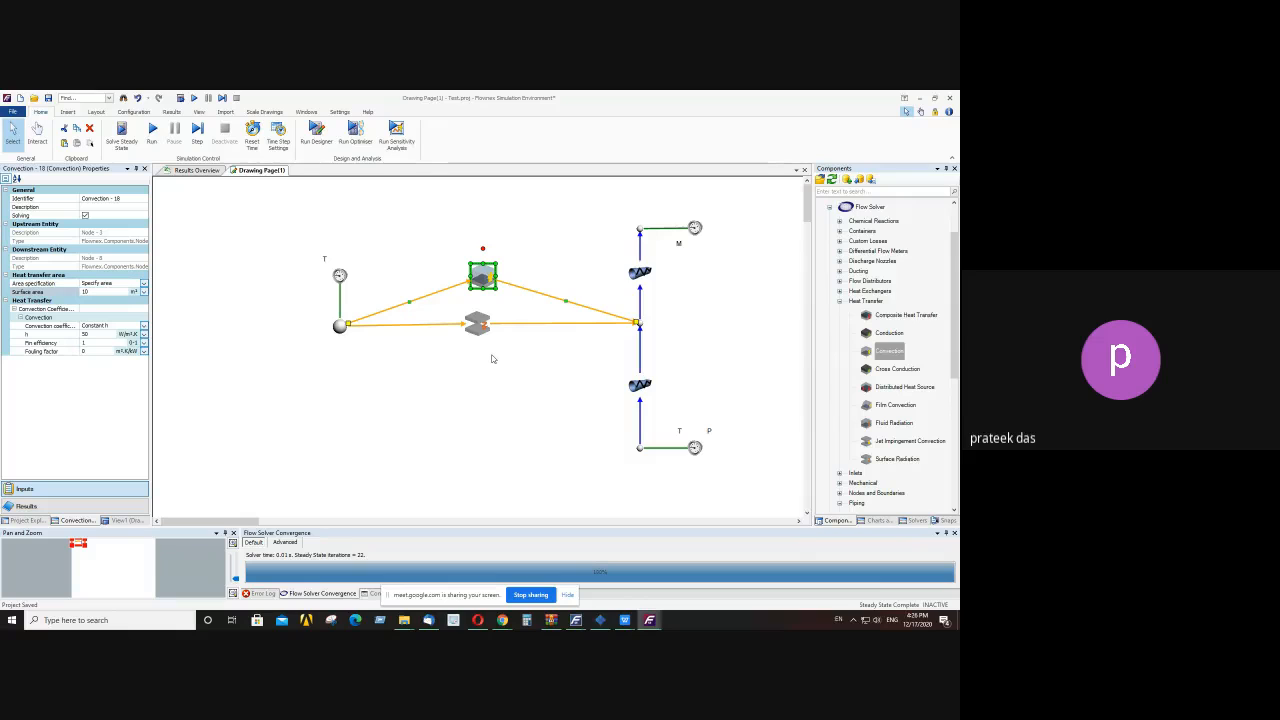
- Solve the steady state with the new convection inputs and inspect the results at the outlet node
left_click(120, 137)
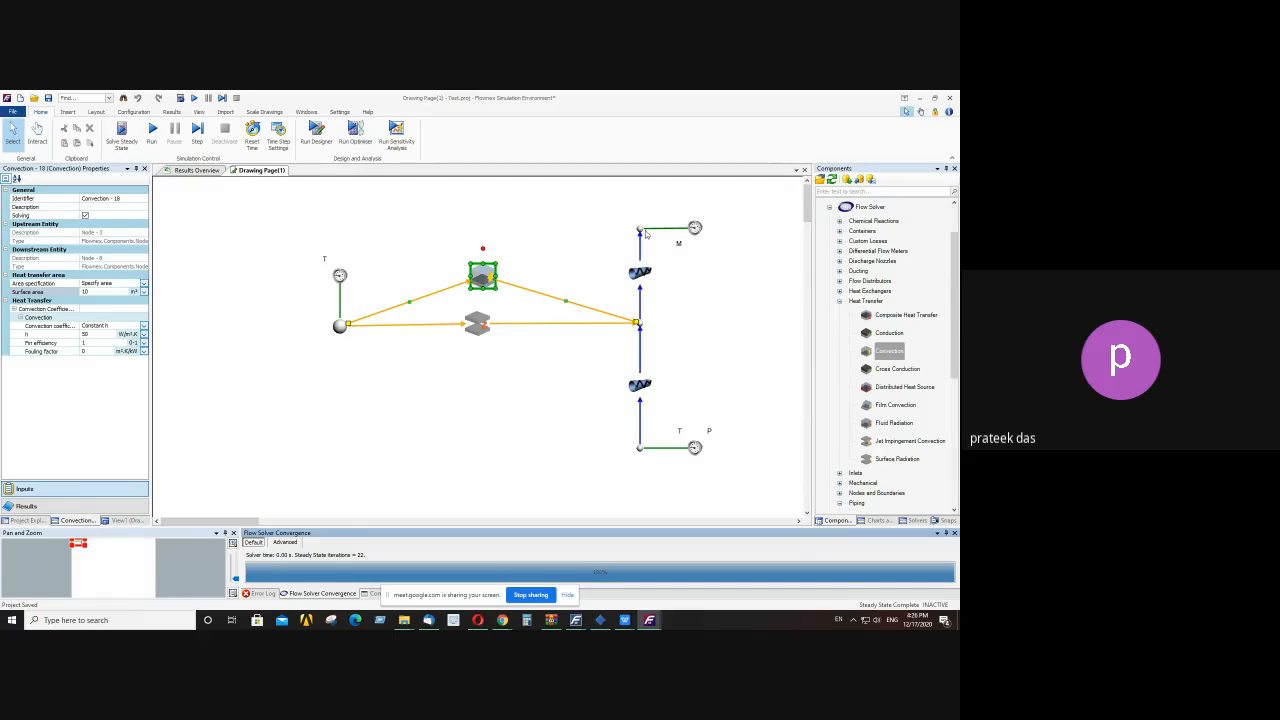
mouse_move(640, 232)
mouse_move(639, 231)
left_click(515, 265)
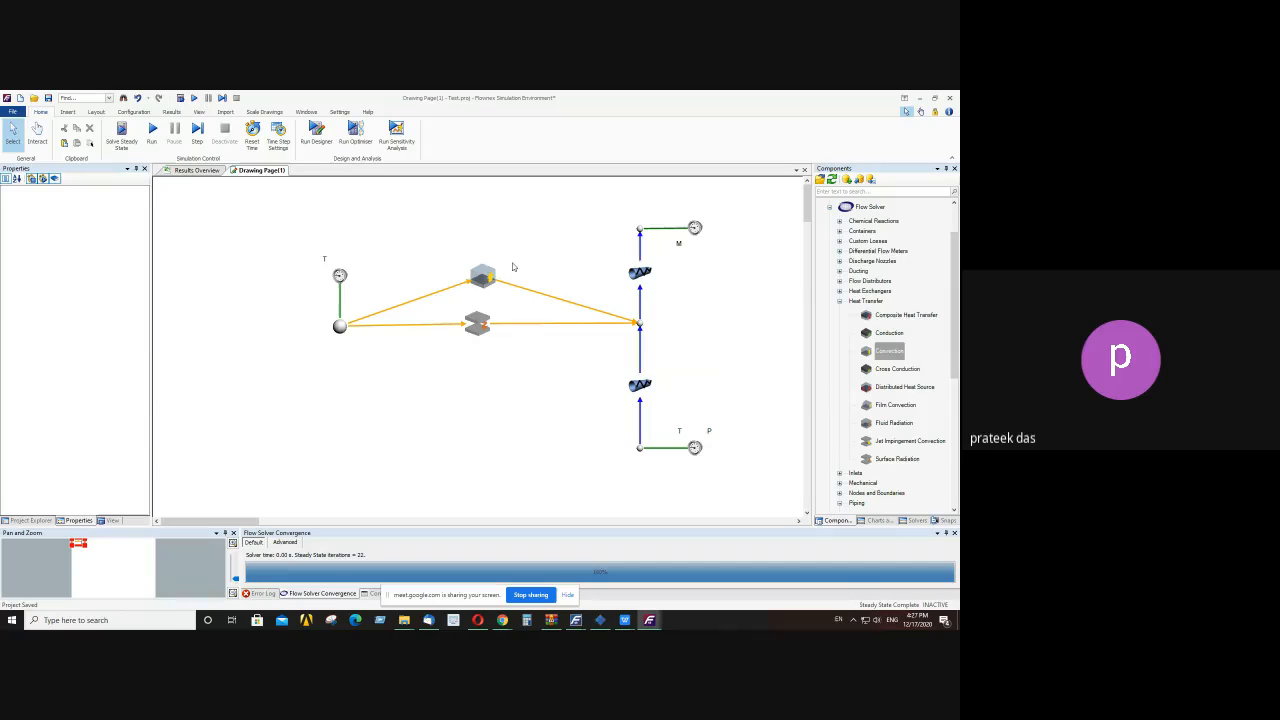
- Open the convection element's results and display its total heat transfer in MW
left_click(489, 279)
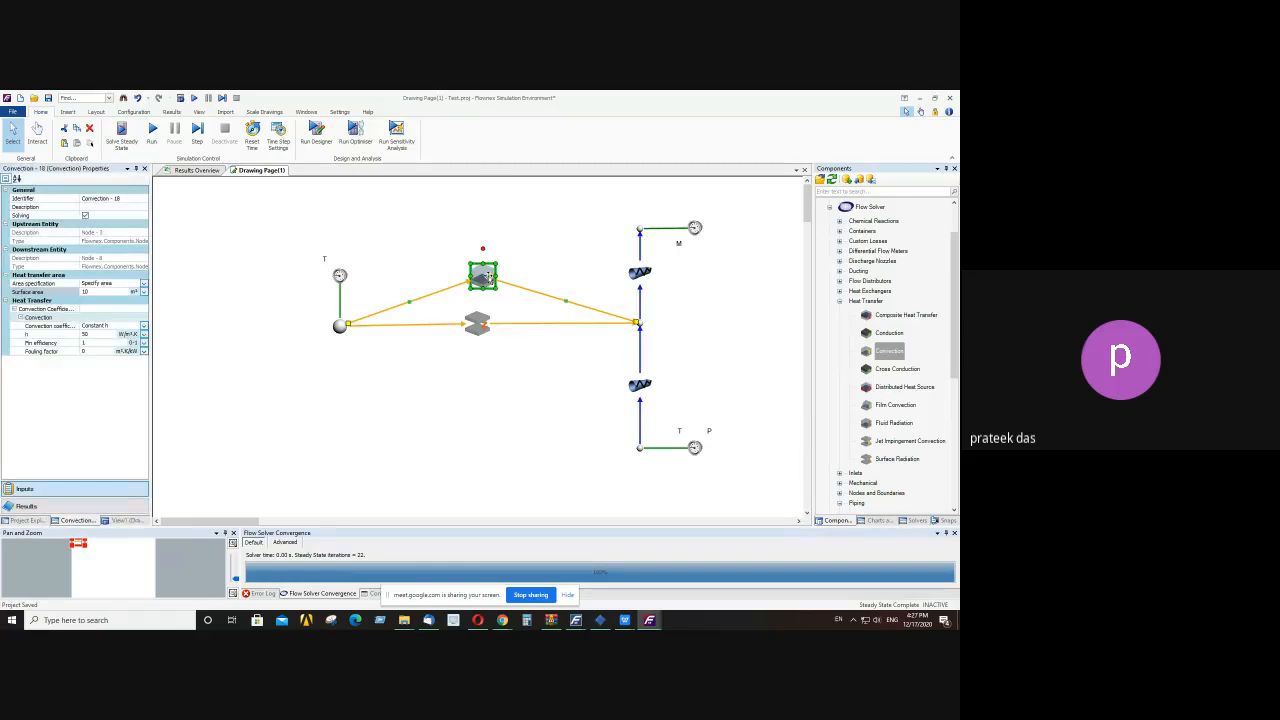
mouse_move(489, 277)
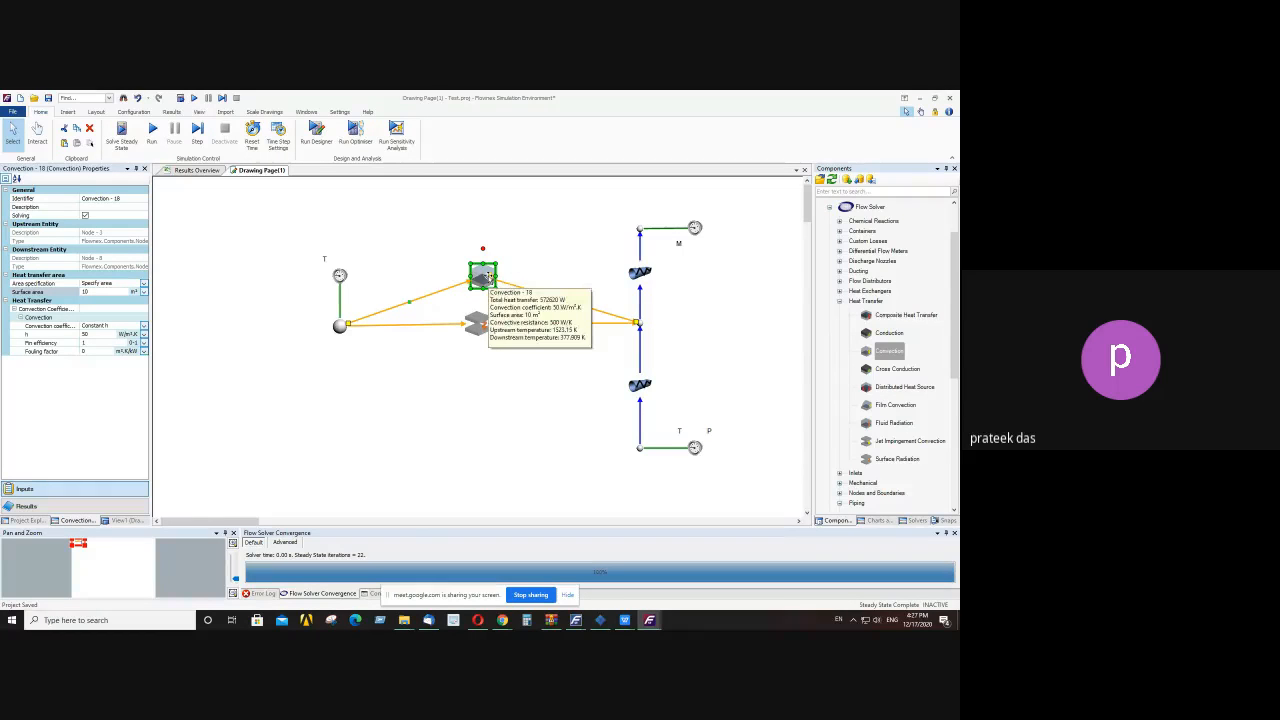
left_click(71, 510)
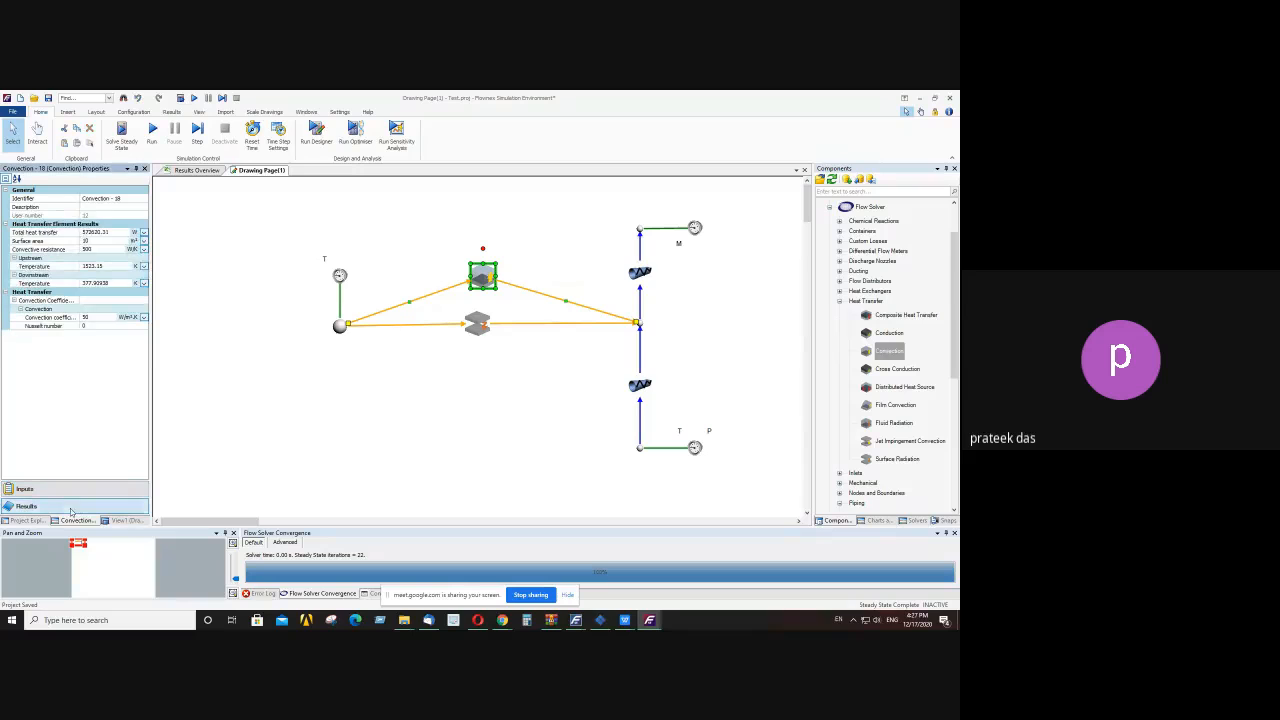
left_click(143, 232)
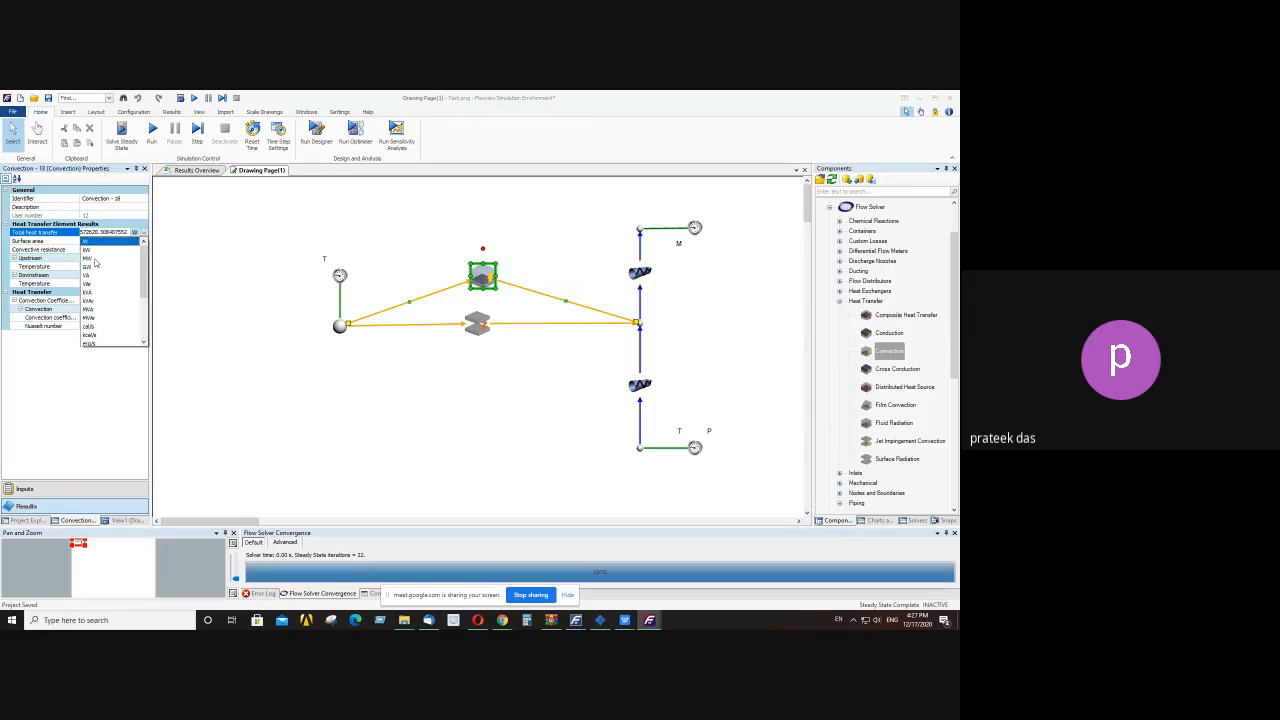
left_click(95, 259)
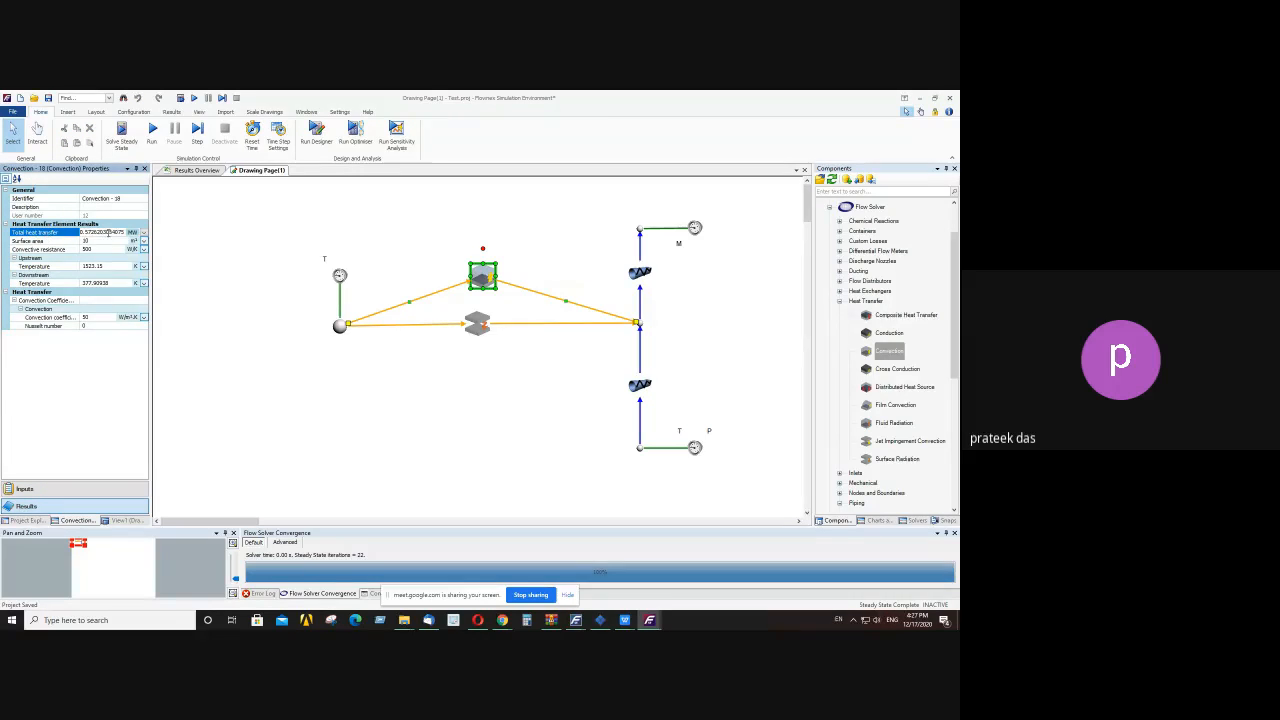
left_click_drag(108, 232, 80, 233)
left_click(414, 256)
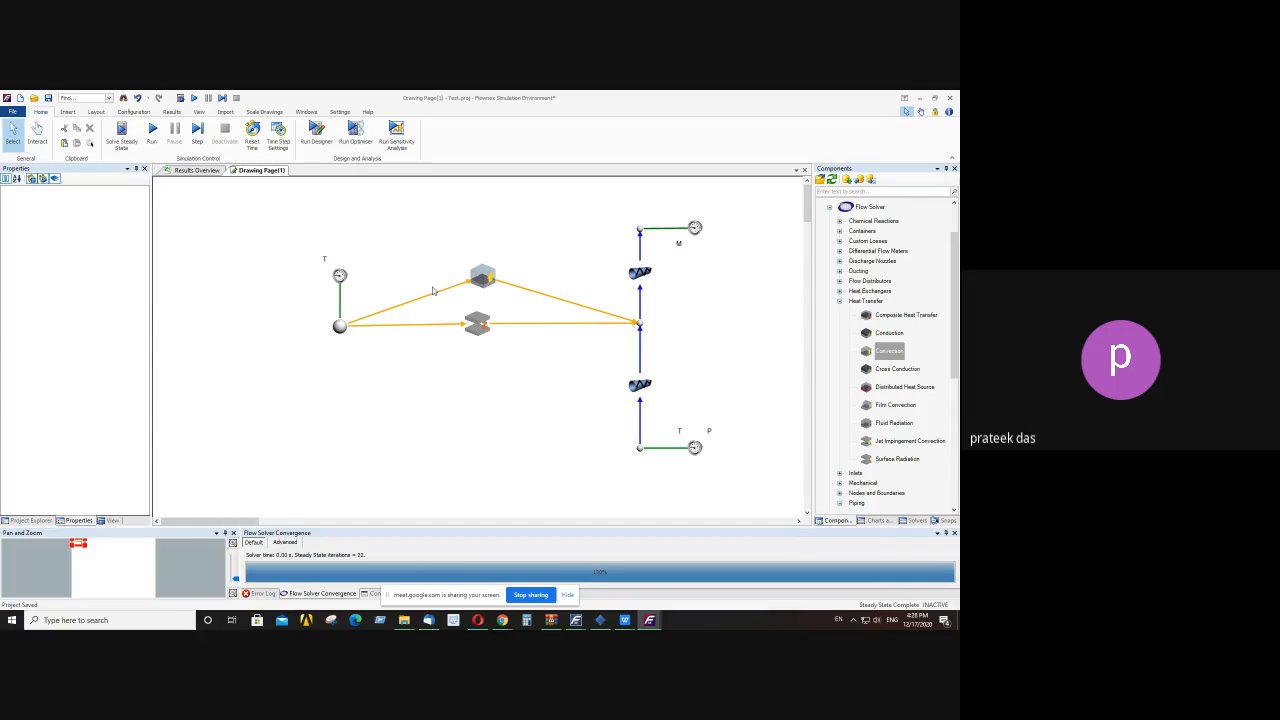
- Show the convection element's inputs again and align it vertically with the surface radiation element
left_click(488, 277)
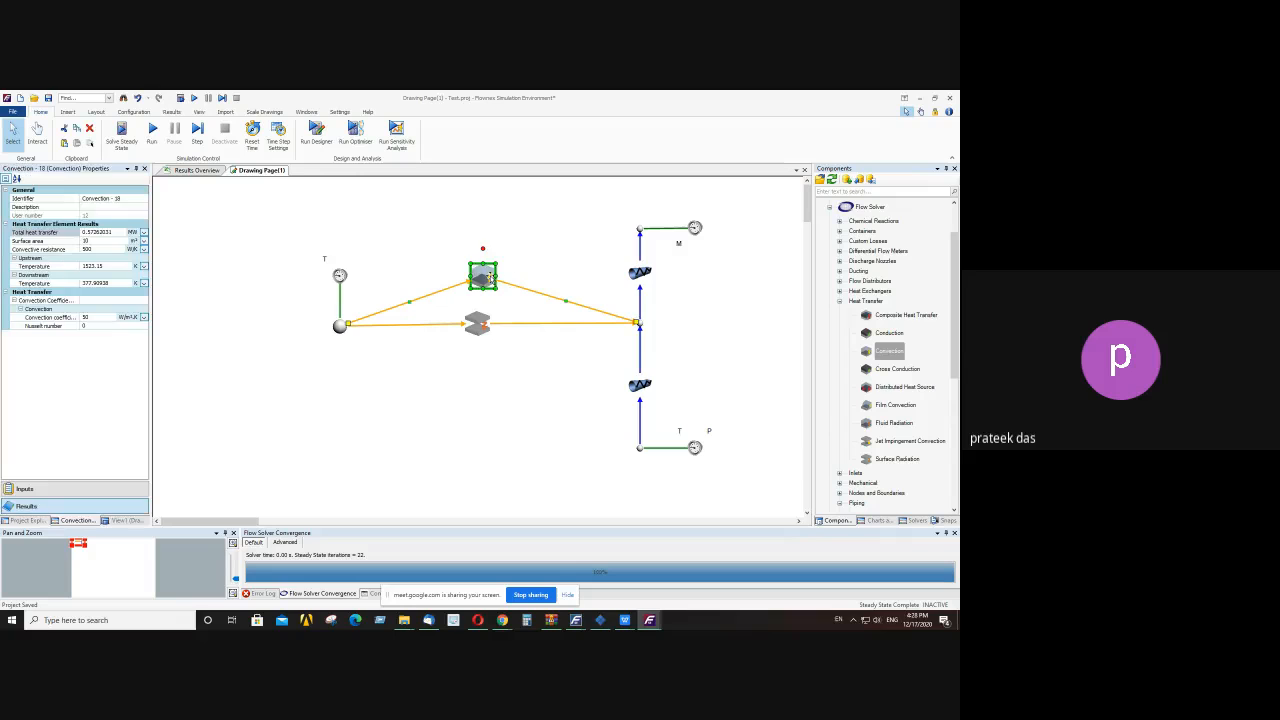
mouse_move(490, 277)
left_click(101, 490)
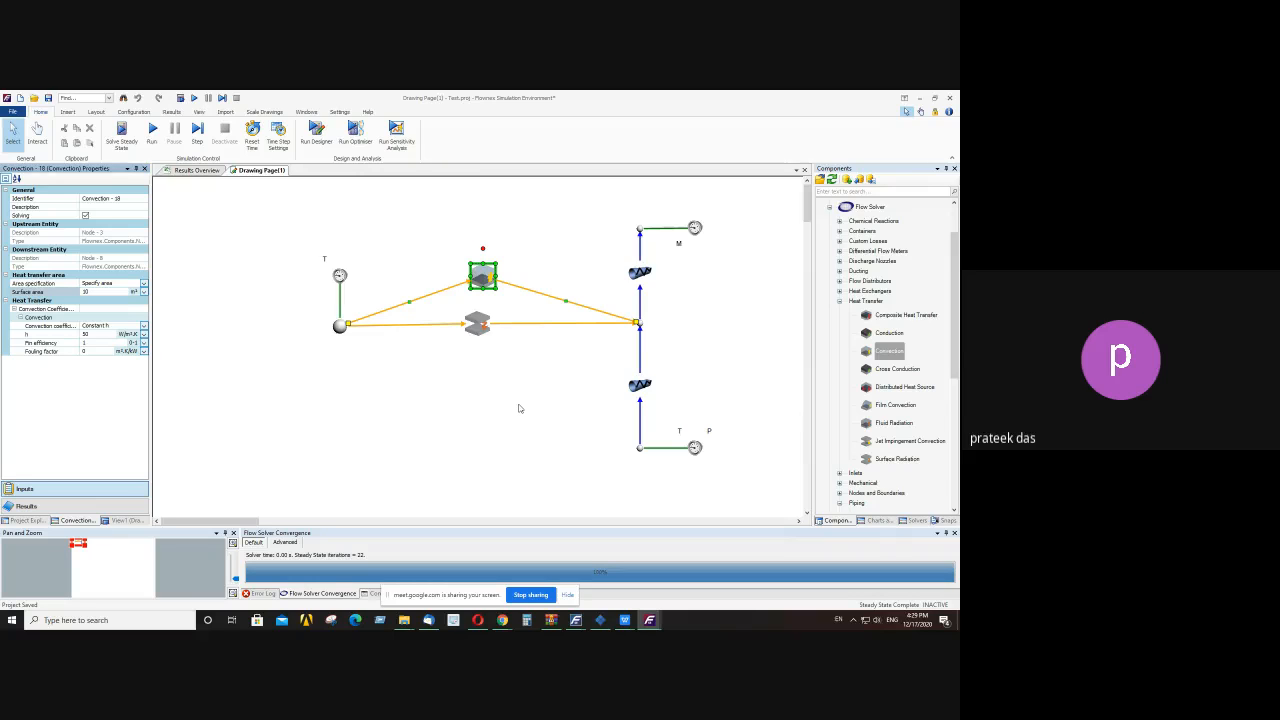
left_click(472, 316)
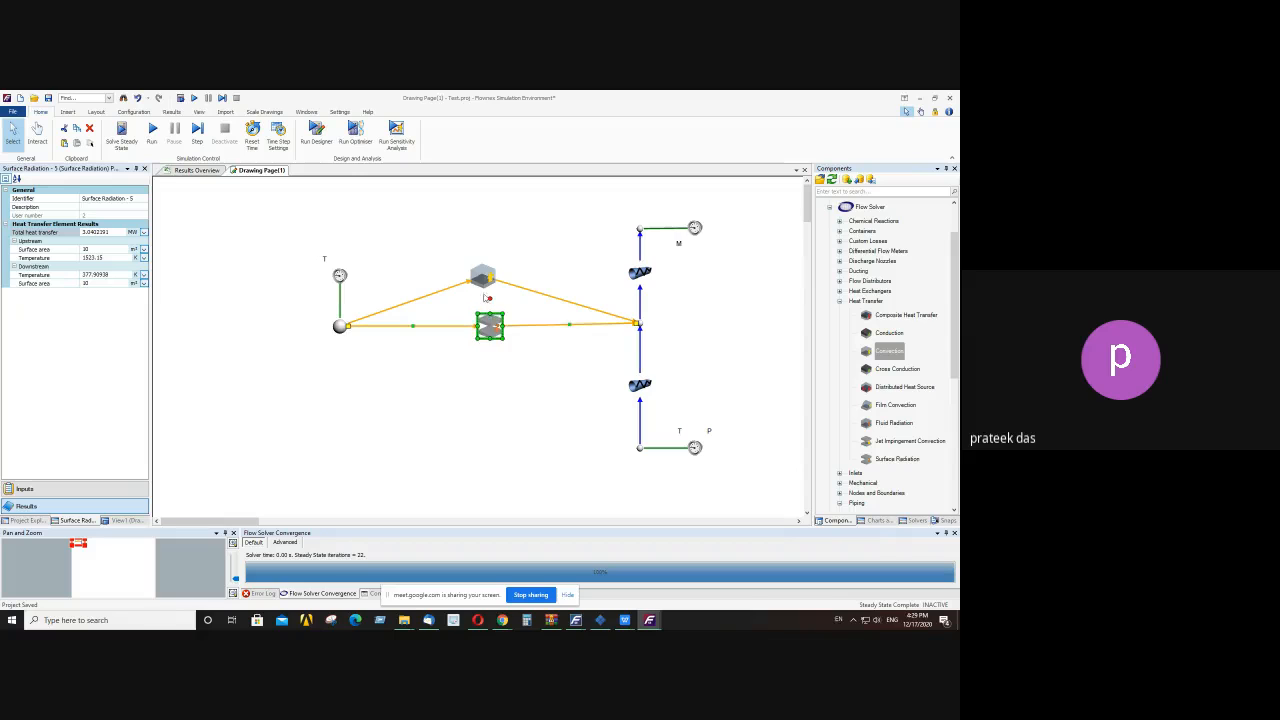
left_click(485, 275)
left_click_drag(492, 275, 495, 277)
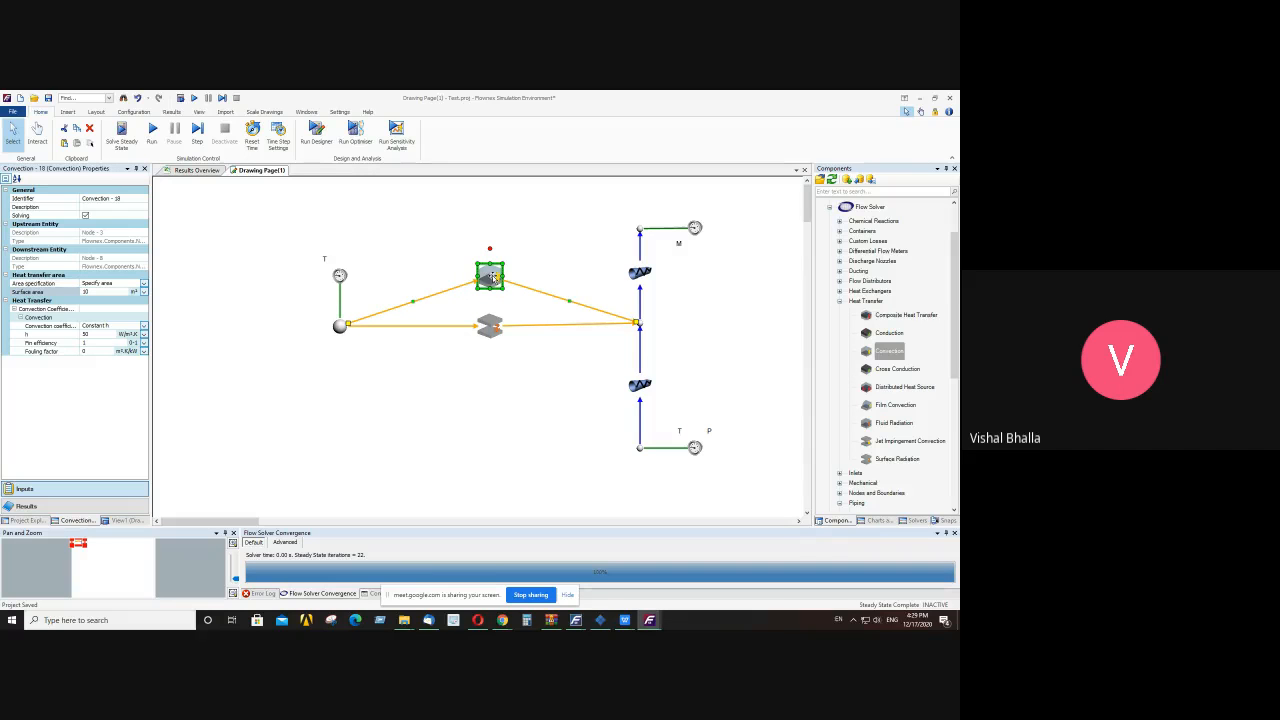
- Compare the heat transfer of the surface radiation and convection elements and check the temperature at the outlet node
mouse_move(492, 277)
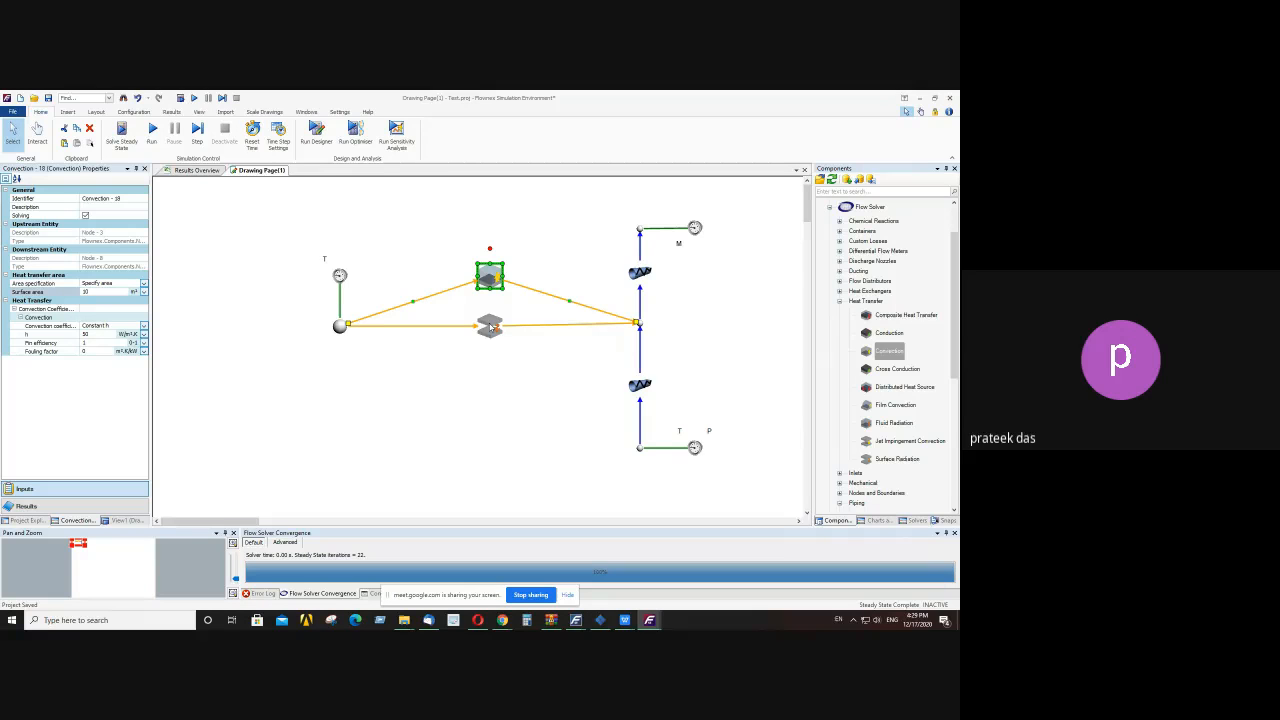
left_click(491, 327)
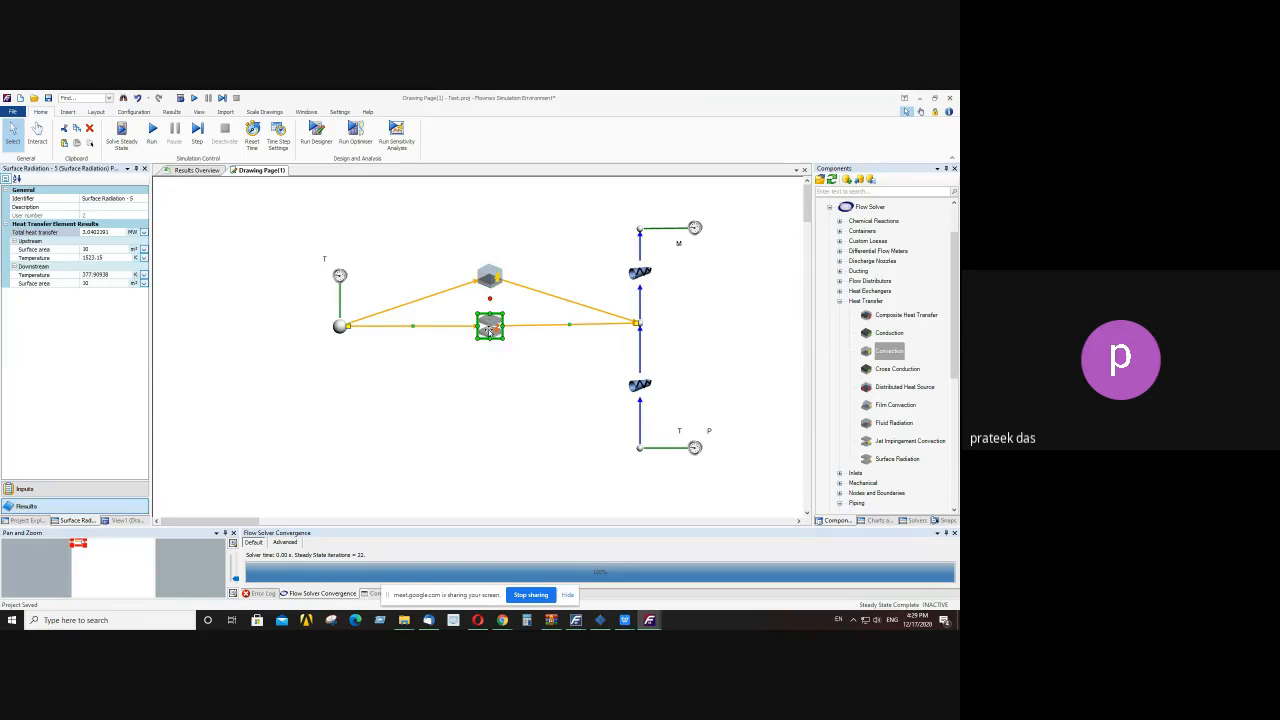
left_click(496, 280)
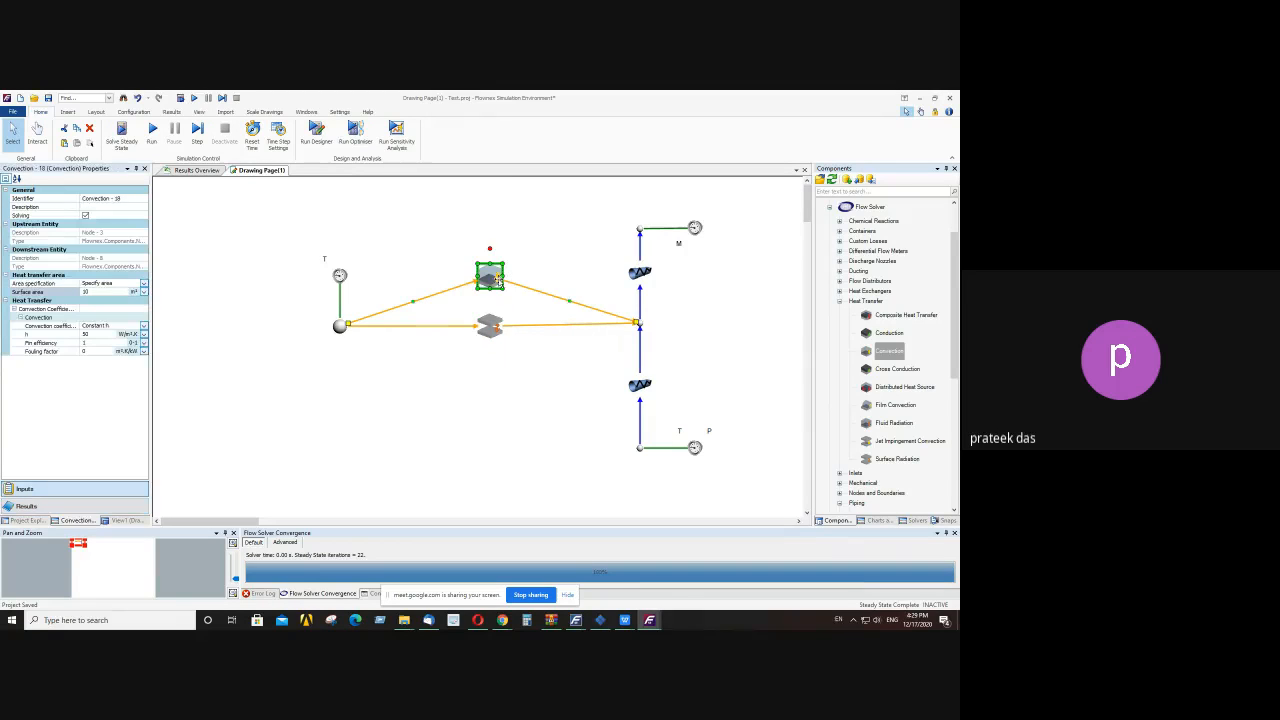
mouse_move(497, 281)
mouse_move(494, 278)
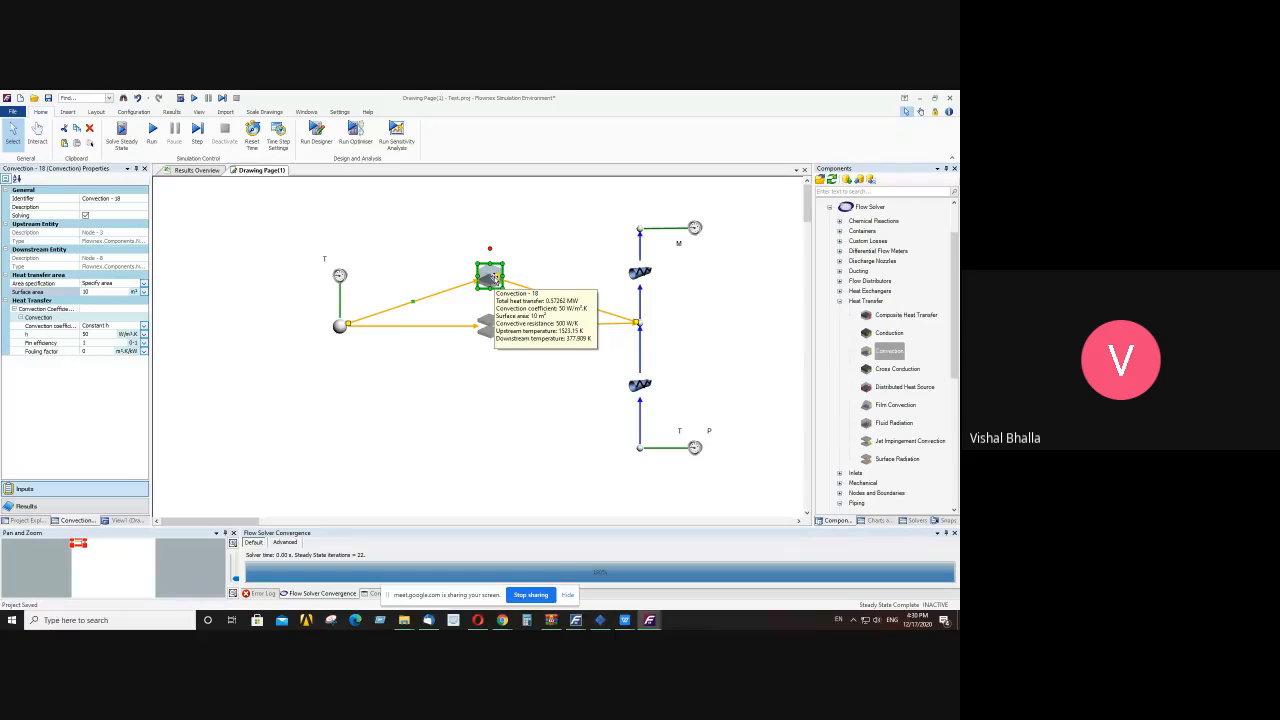
left_click(486, 414)
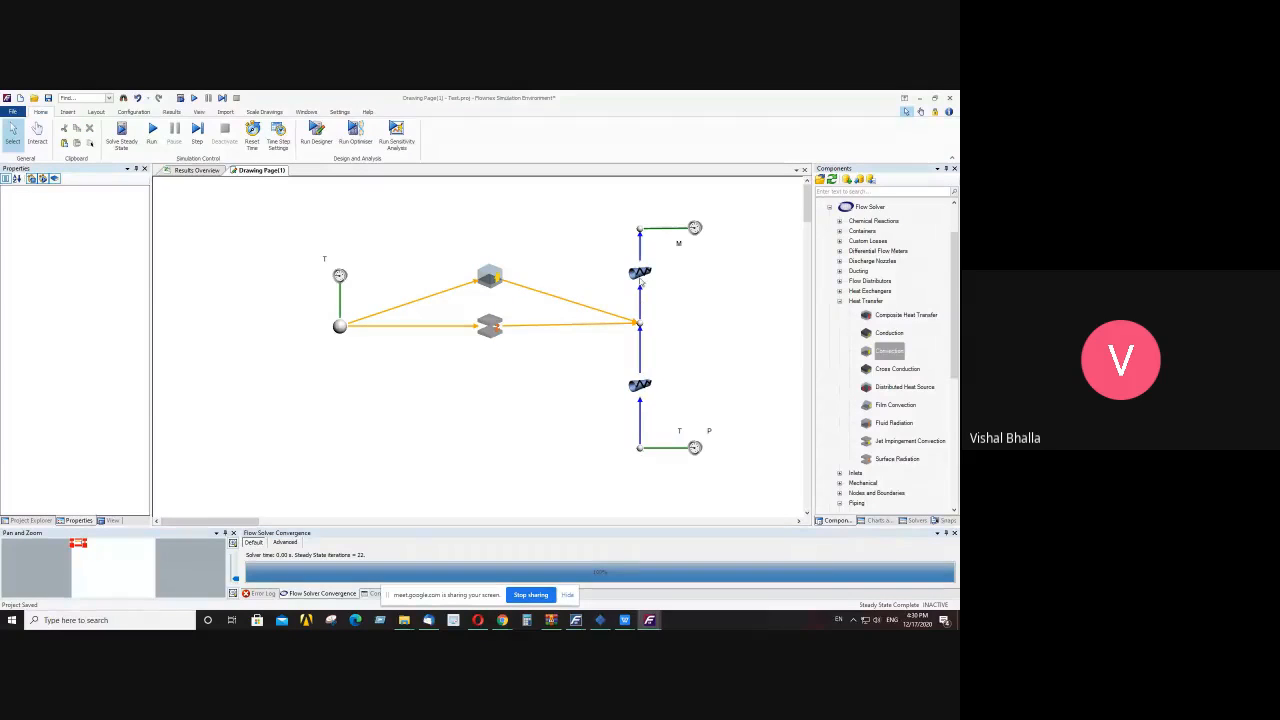
mouse_move(640, 231)
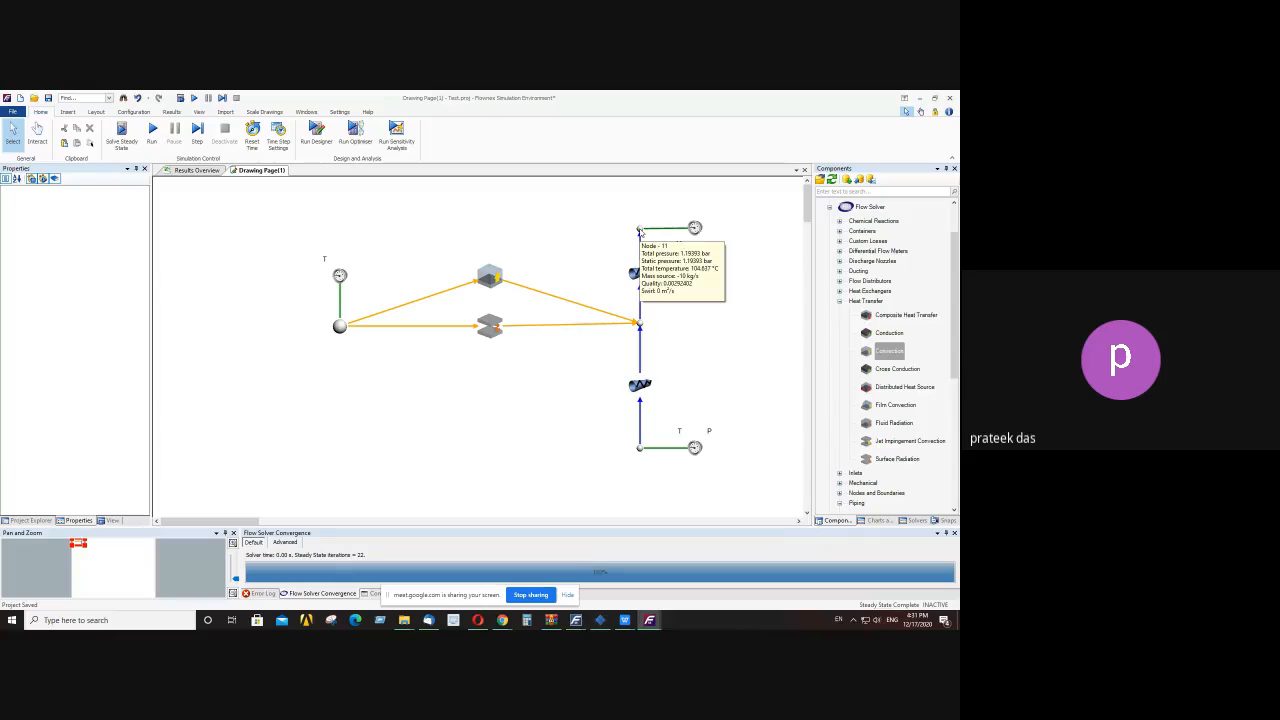
- Review the convection element's heat transfer coefficient h input and its results
left_click(491, 278)
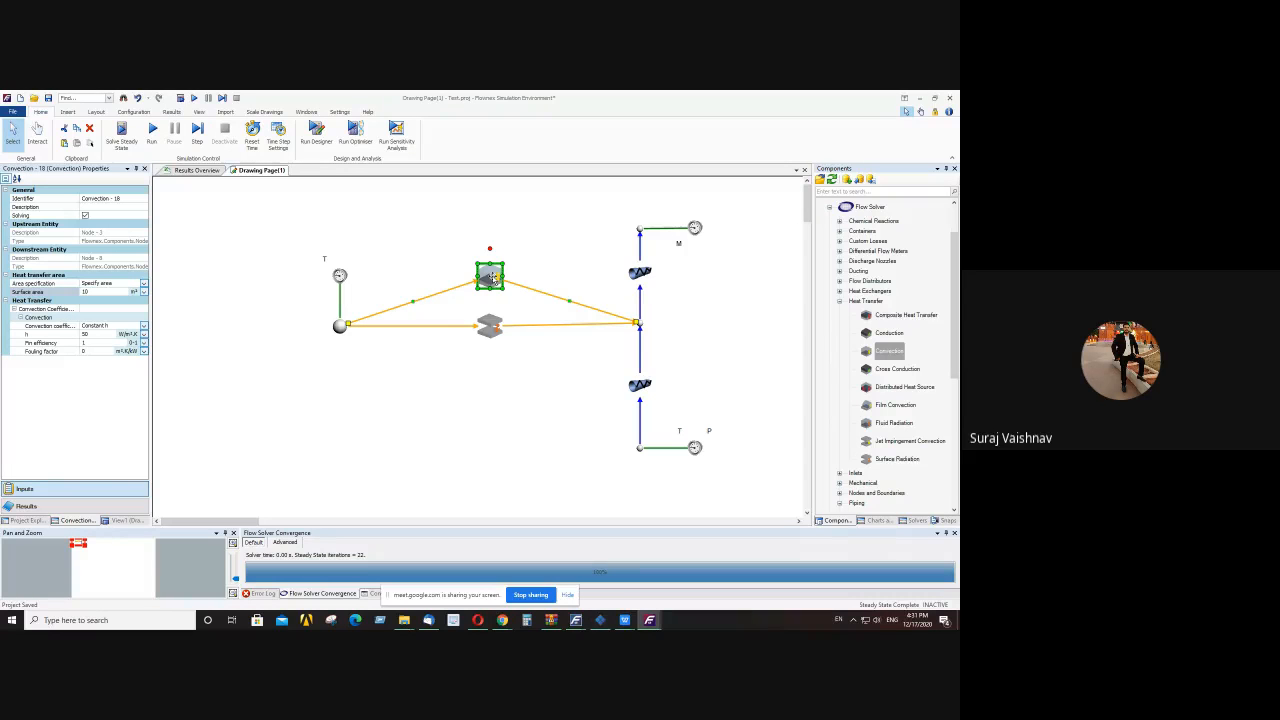
mouse_move(492, 278)
left_click(95, 334)
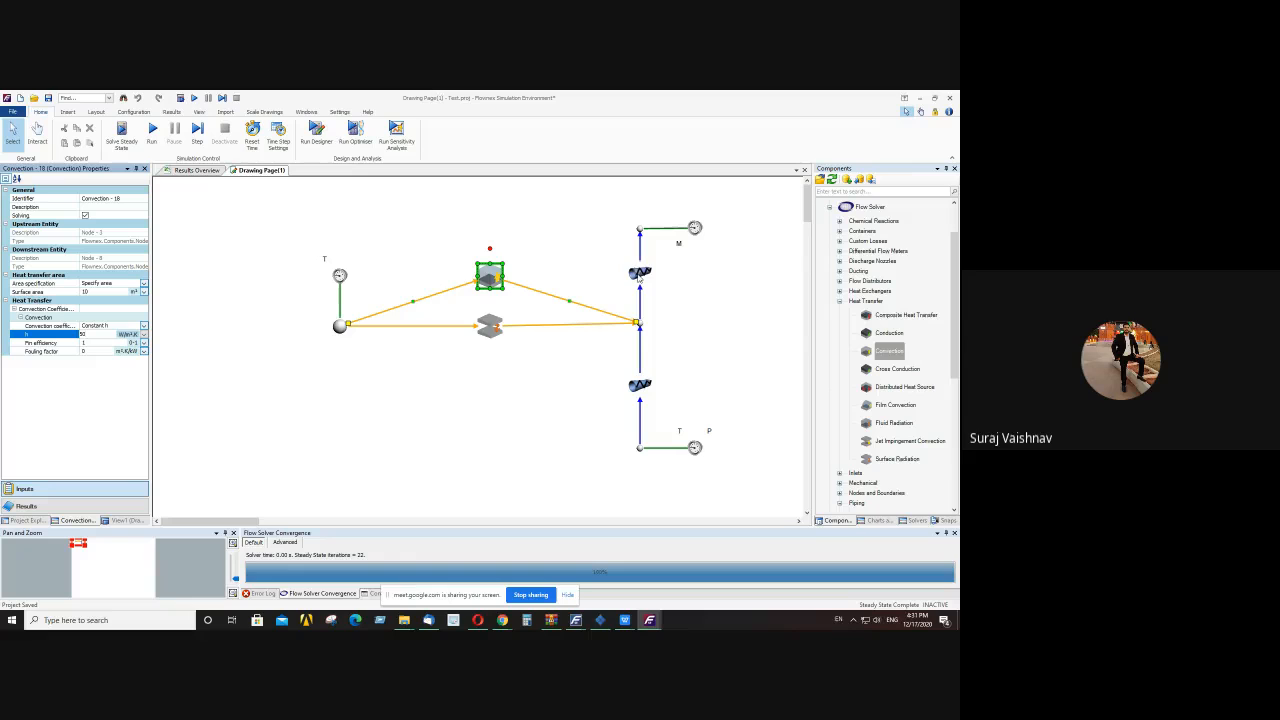
mouse_move(637, 281)
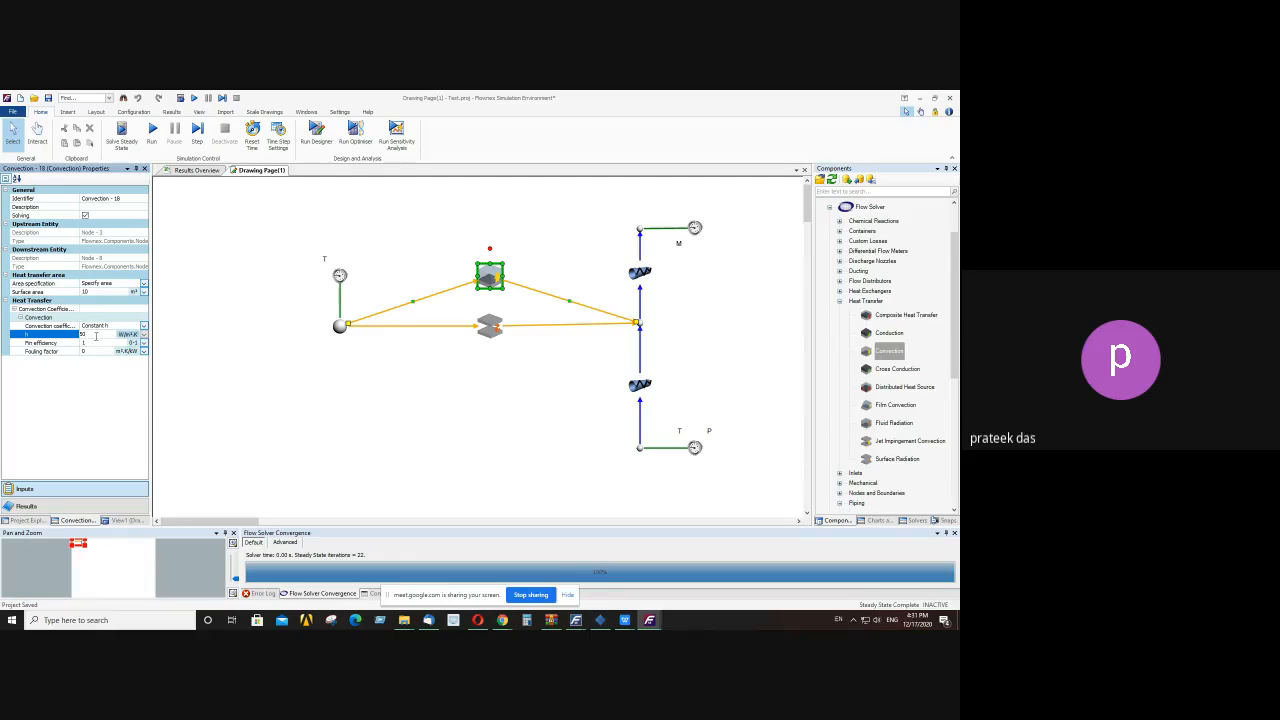
left_click_drag(96, 336, 27, 337)
left_click(123, 503)
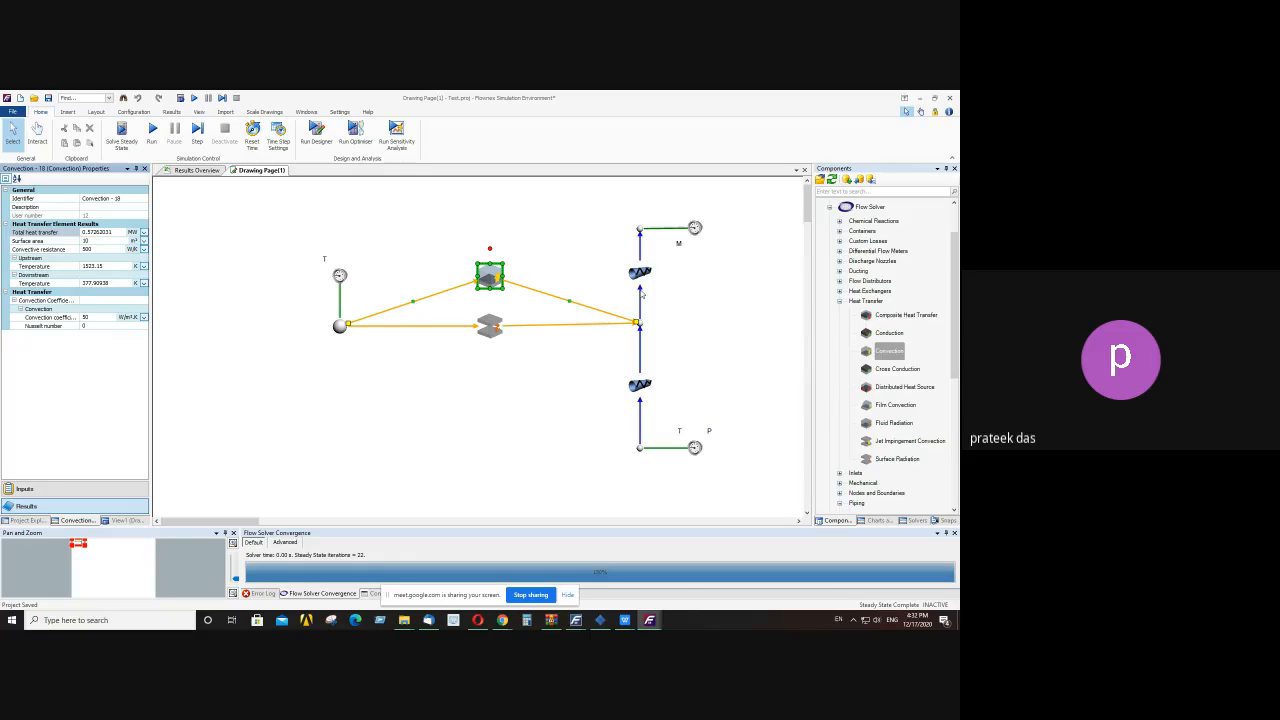
left_click(405, 257)
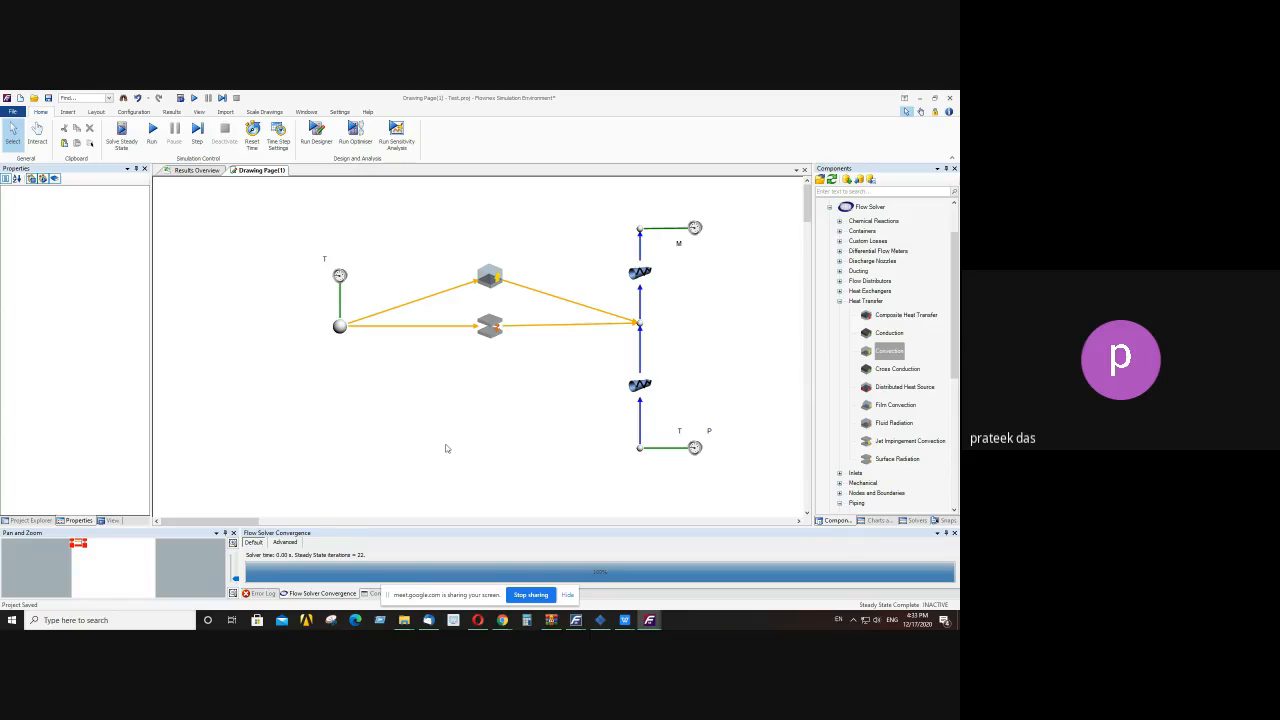
- Move the surface radiation element directly below the convection element so the two parallel branches form a diamond
left_click(490, 326)
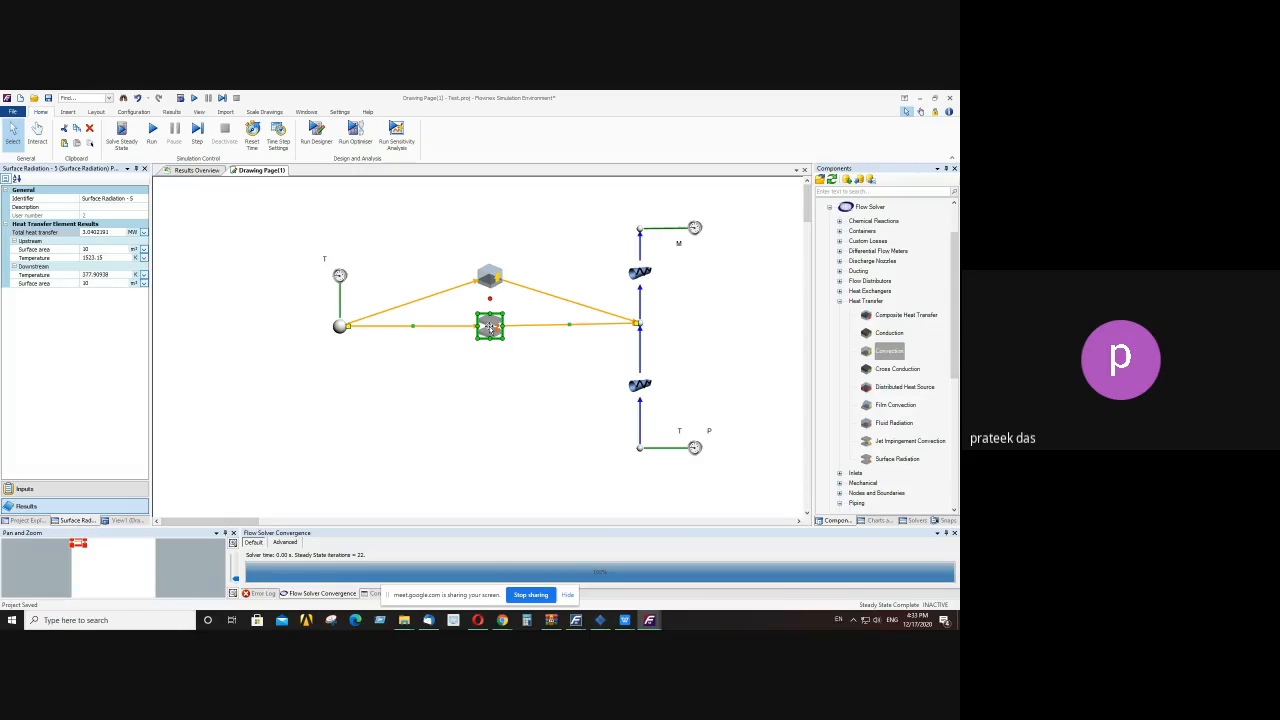
left_click_drag(490, 326, 480, 383)
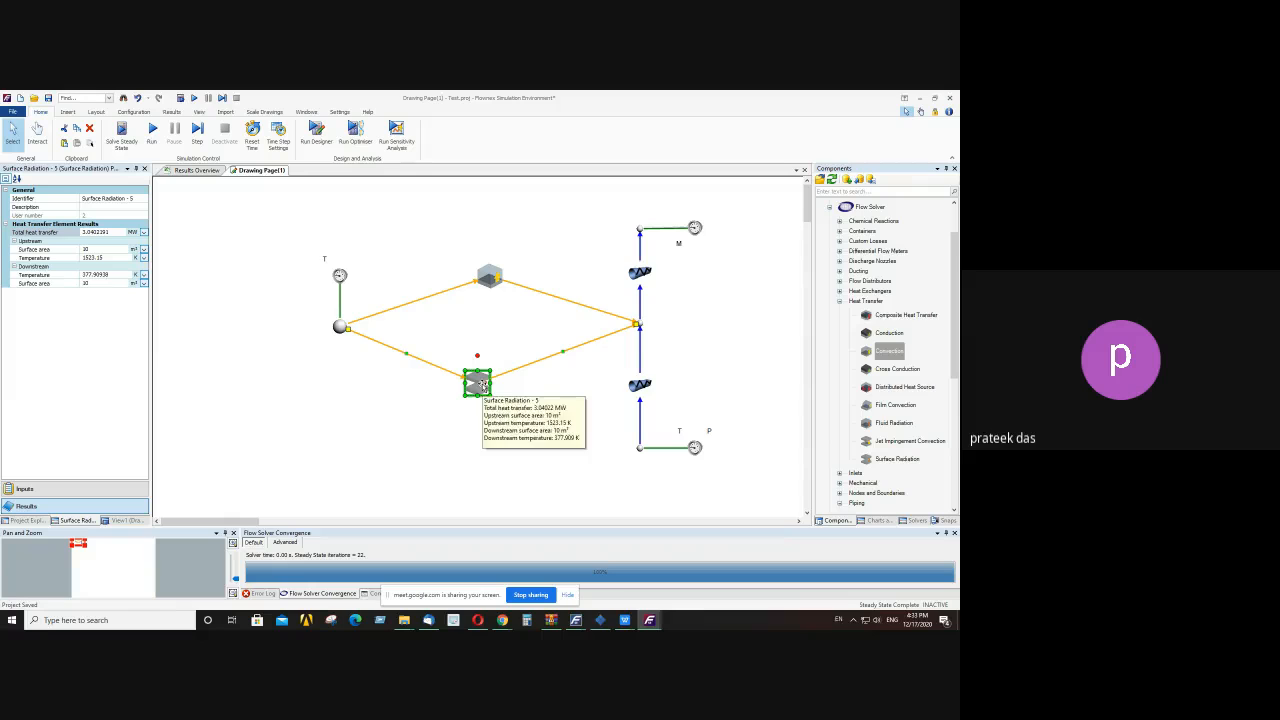
left_click_drag(481, 385, 481, 396)
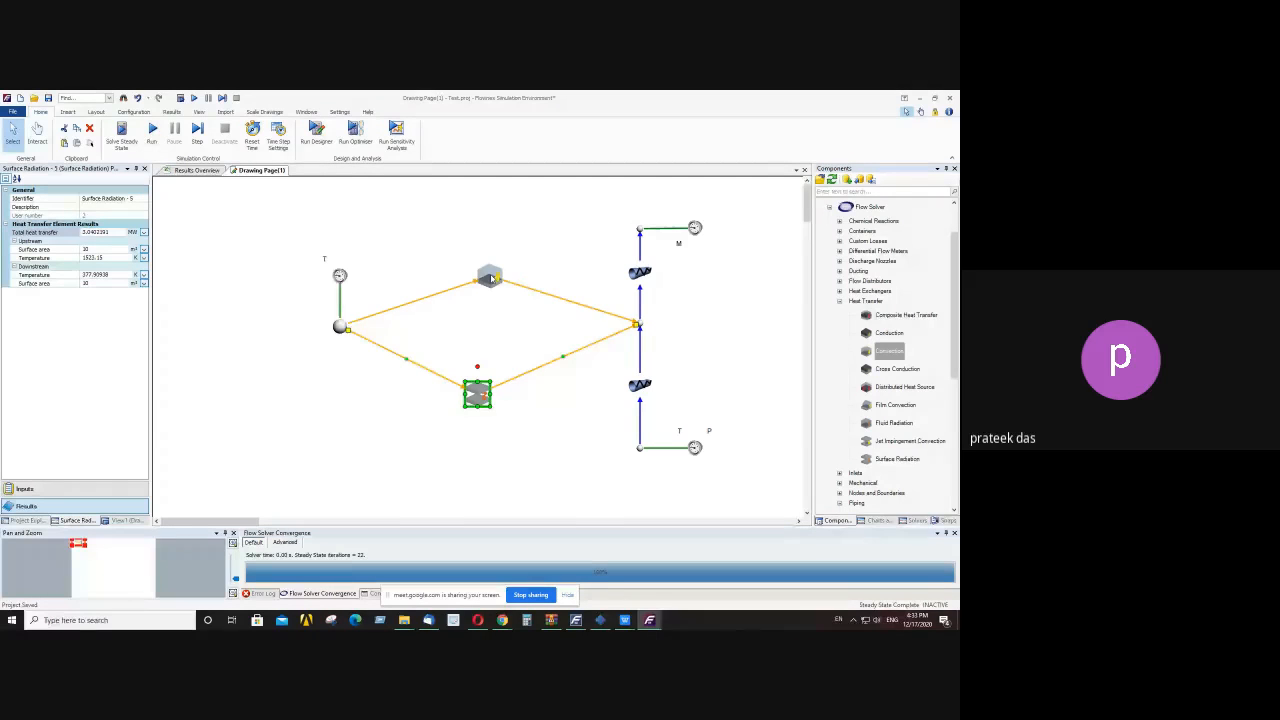
mouse_move(491, 278)
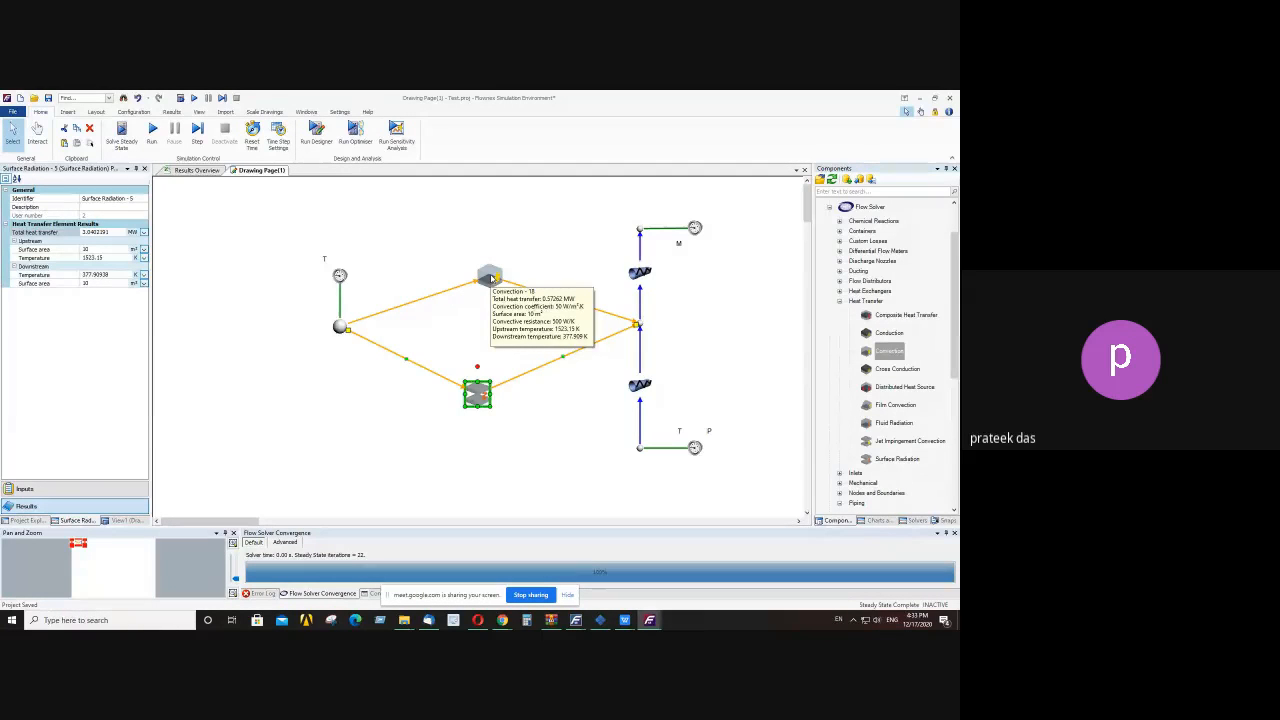
left_click(491, 277)
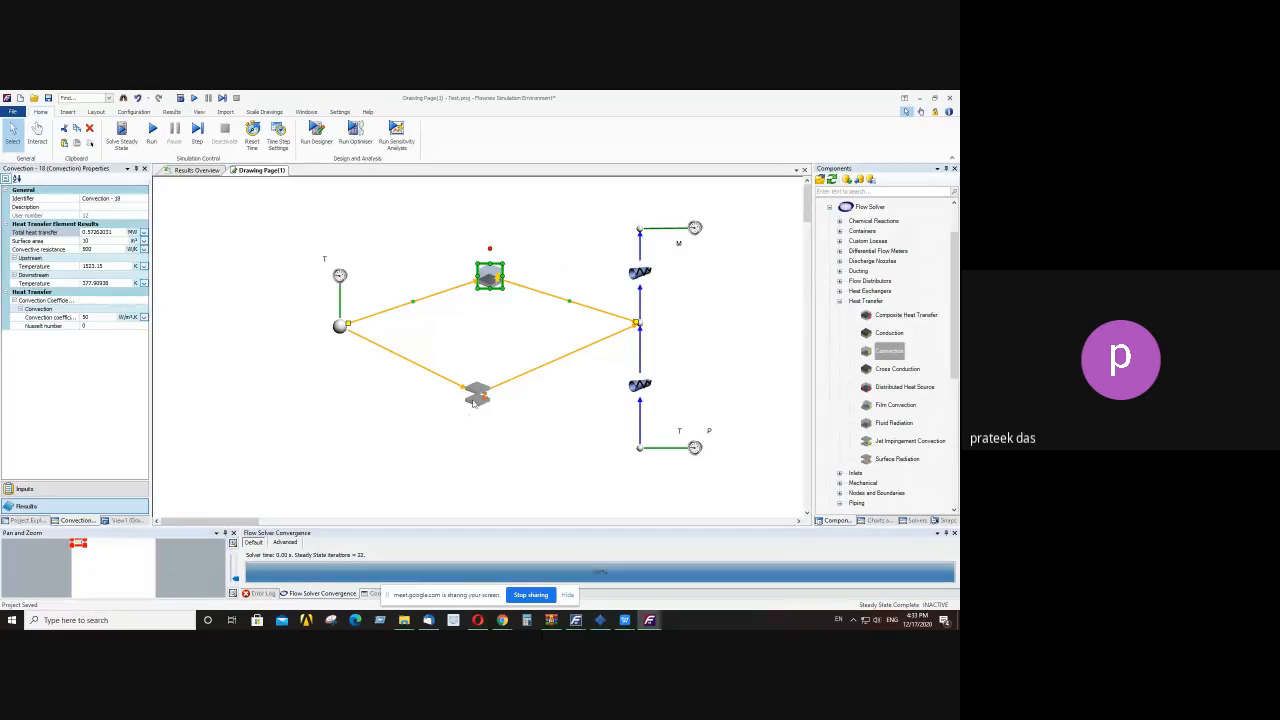
left_click_drag(477, 397, 490, 386)
left_click(563, 252)
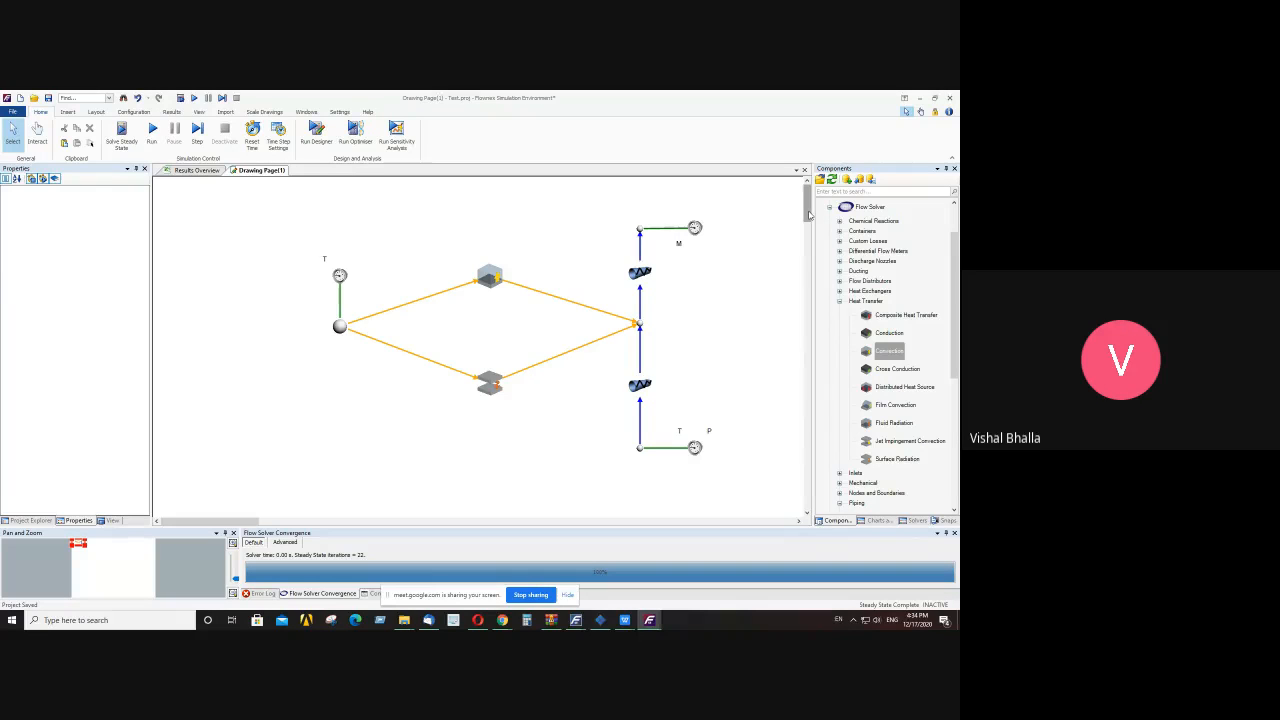
- Minimise the Flownex and browser windows to show the desktop
left_click(921, 103)
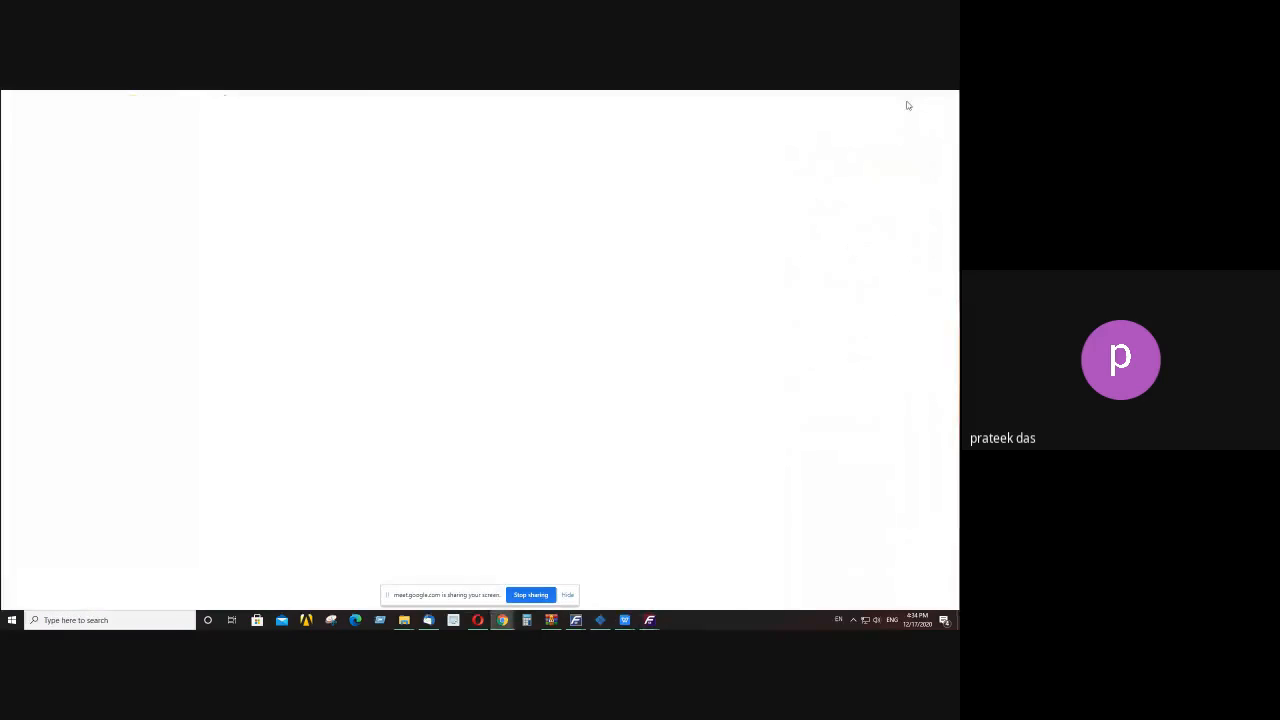
left_click(907, 103)
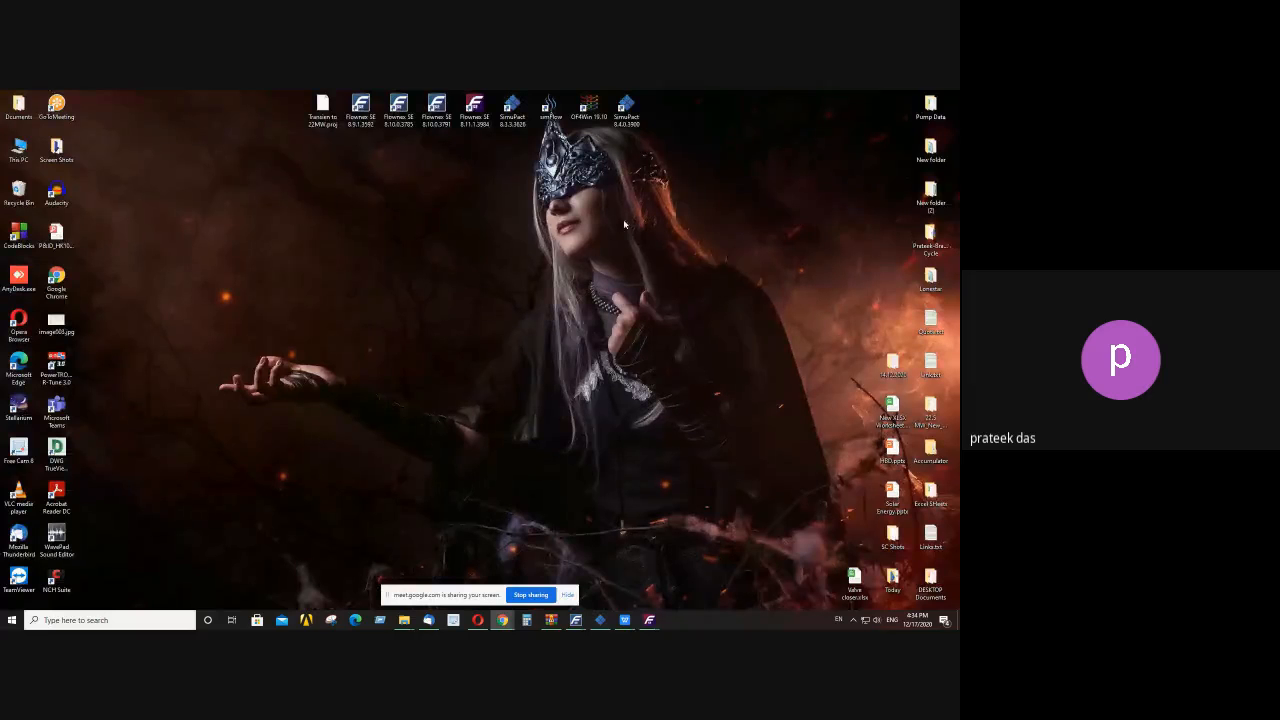
- Open the Tutorials folder in the Flownex SE 8.11.1.3984 installation directory from its desktop shortcut's file location, and minimise the window
double_click(472, 114)
right_click(472, 114)
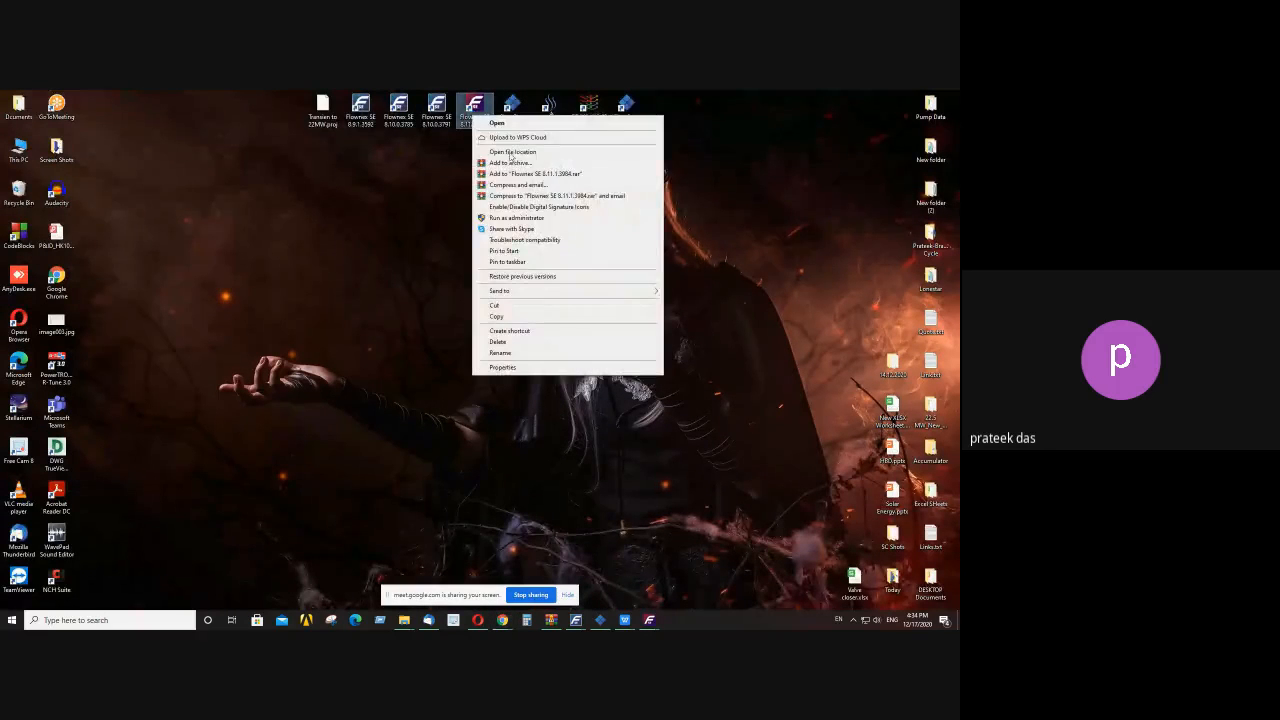
left_click(519, 153)
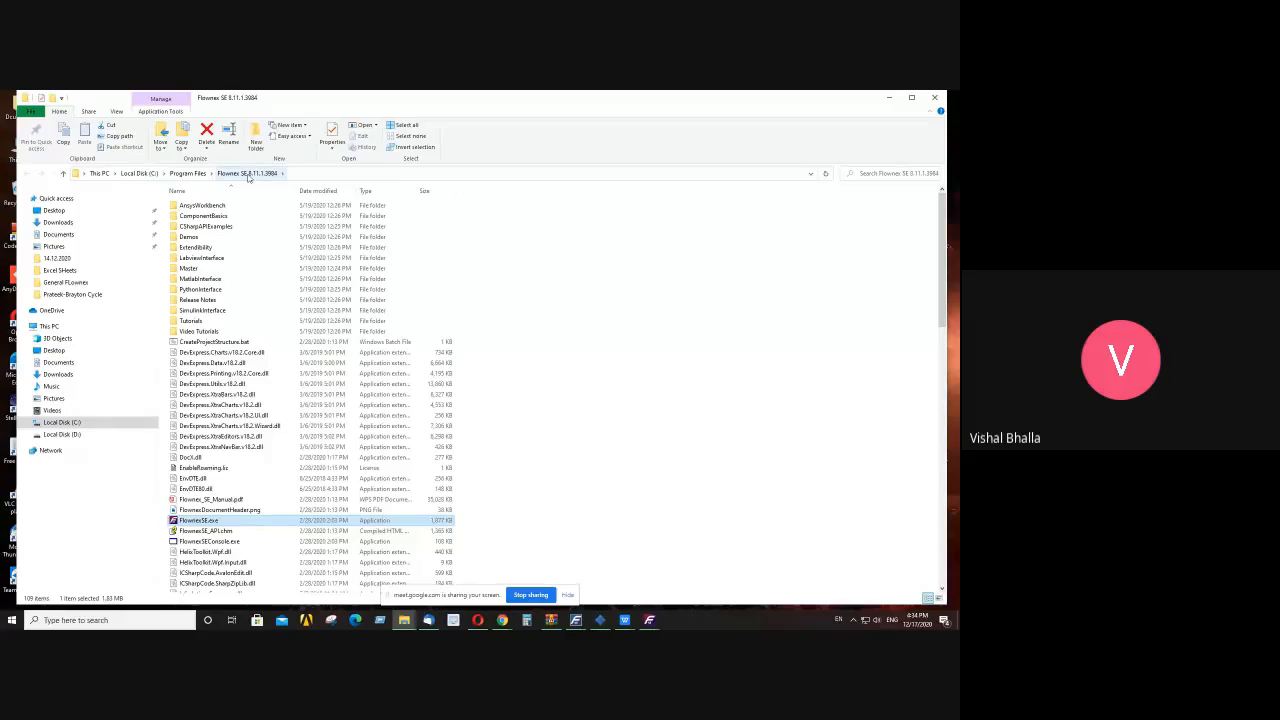
double_click(190, 321)
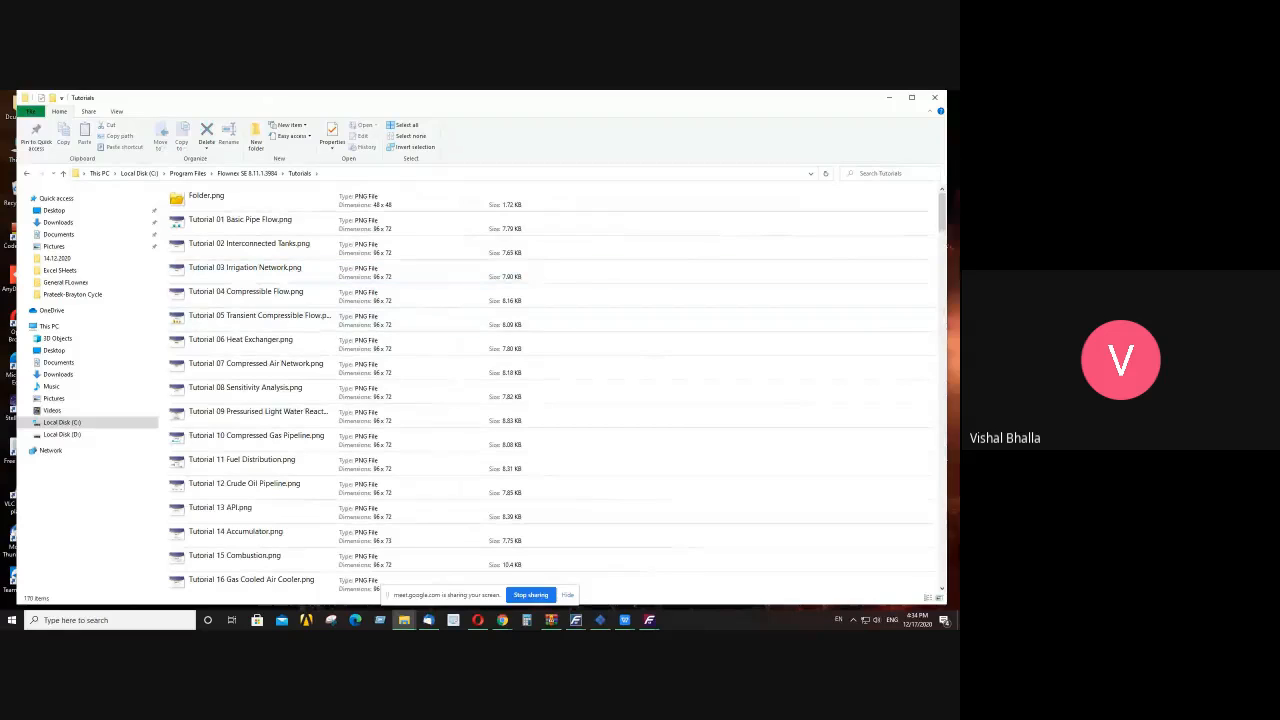
left_click(899, 99)
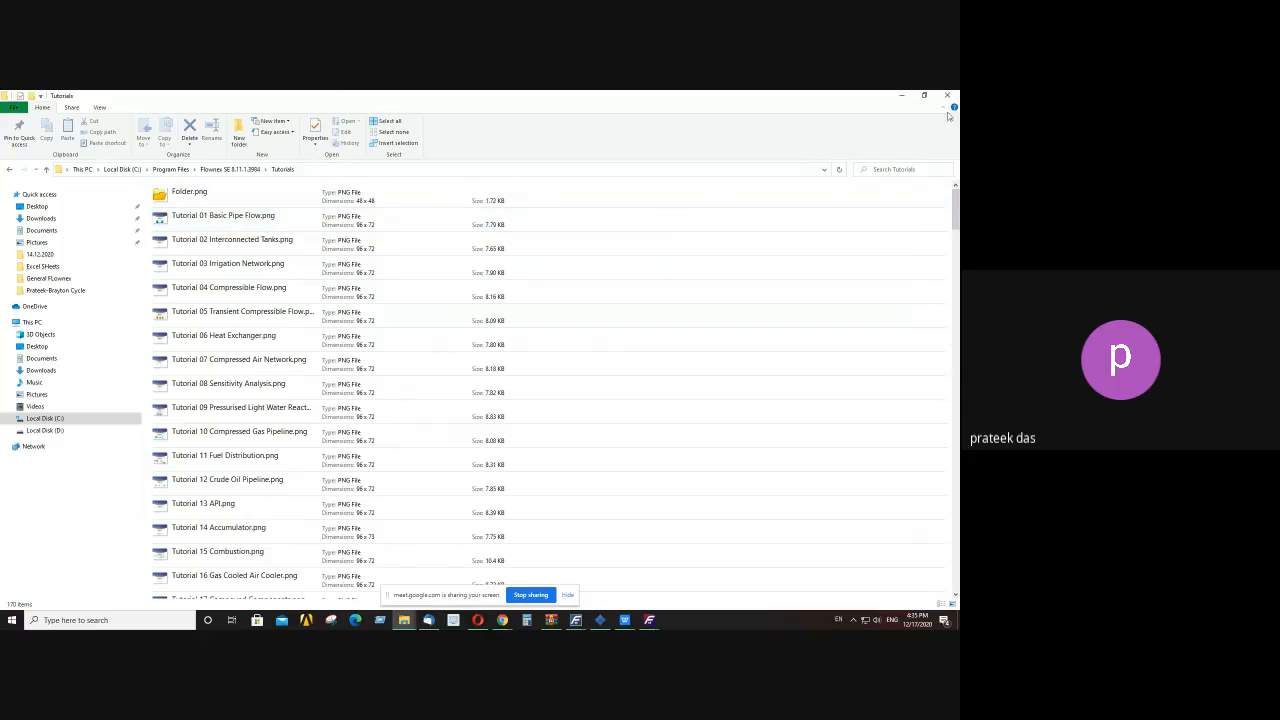
left_click(907, 100)
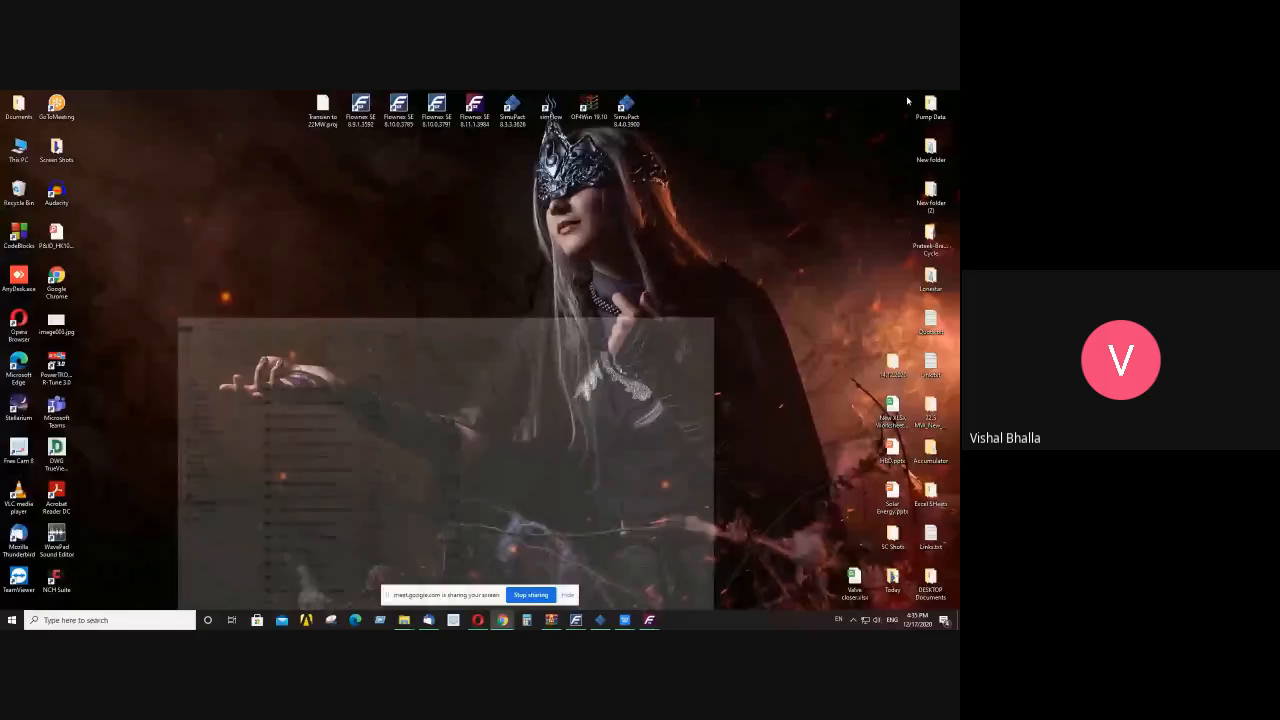
- Bring back the Tutorials folder to look through the Flownex tutorial list, then minimise it and stop sharing the screen
mouse_move(576, 621)
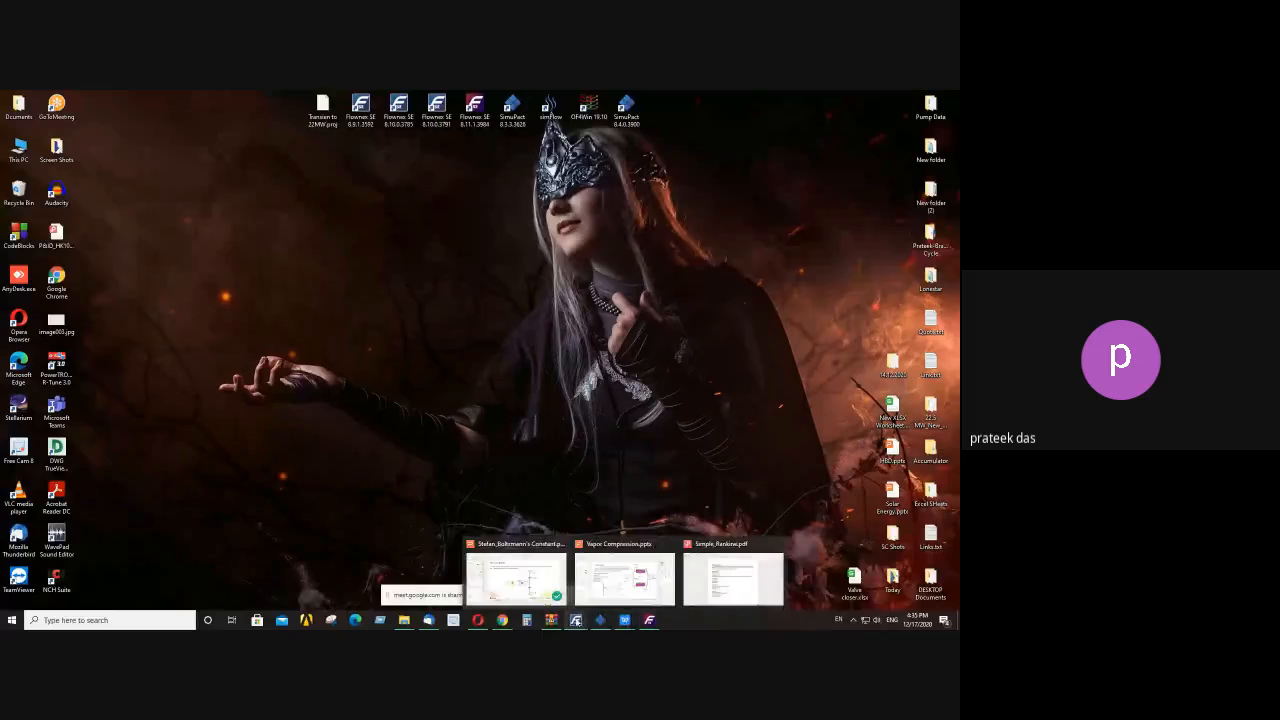
mouse_move(408, 625)
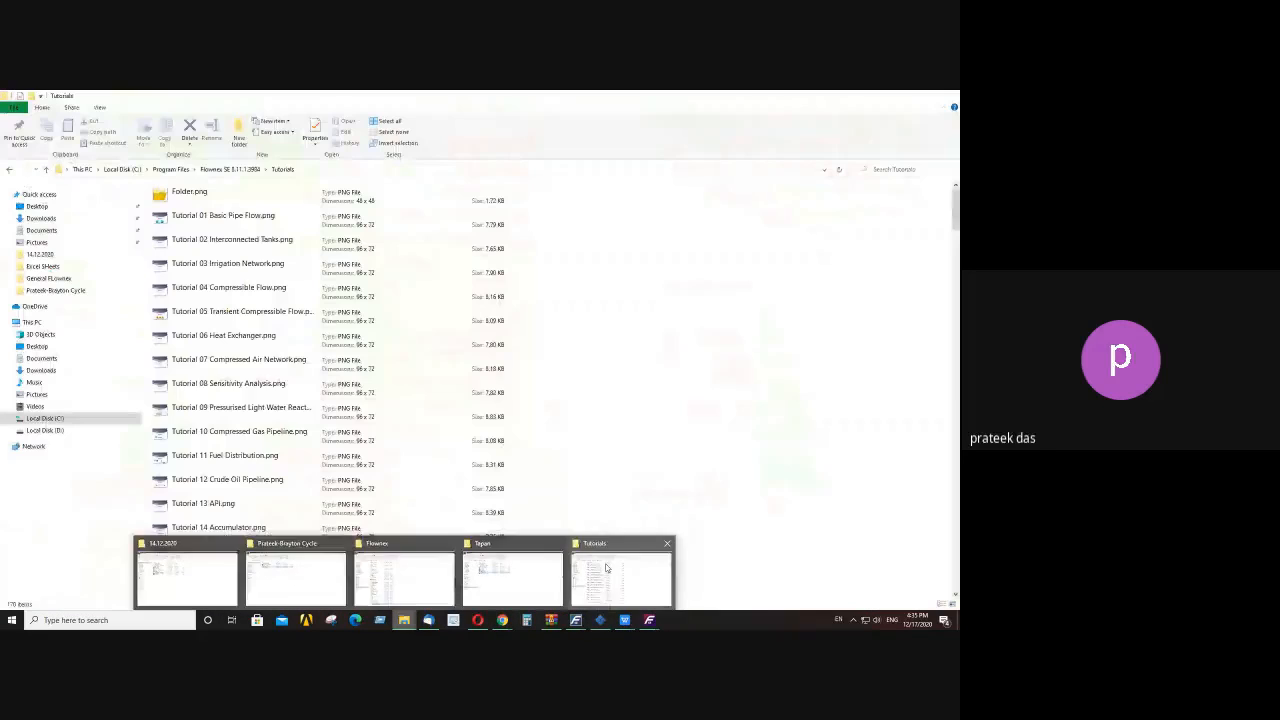
left_click(620, 578)
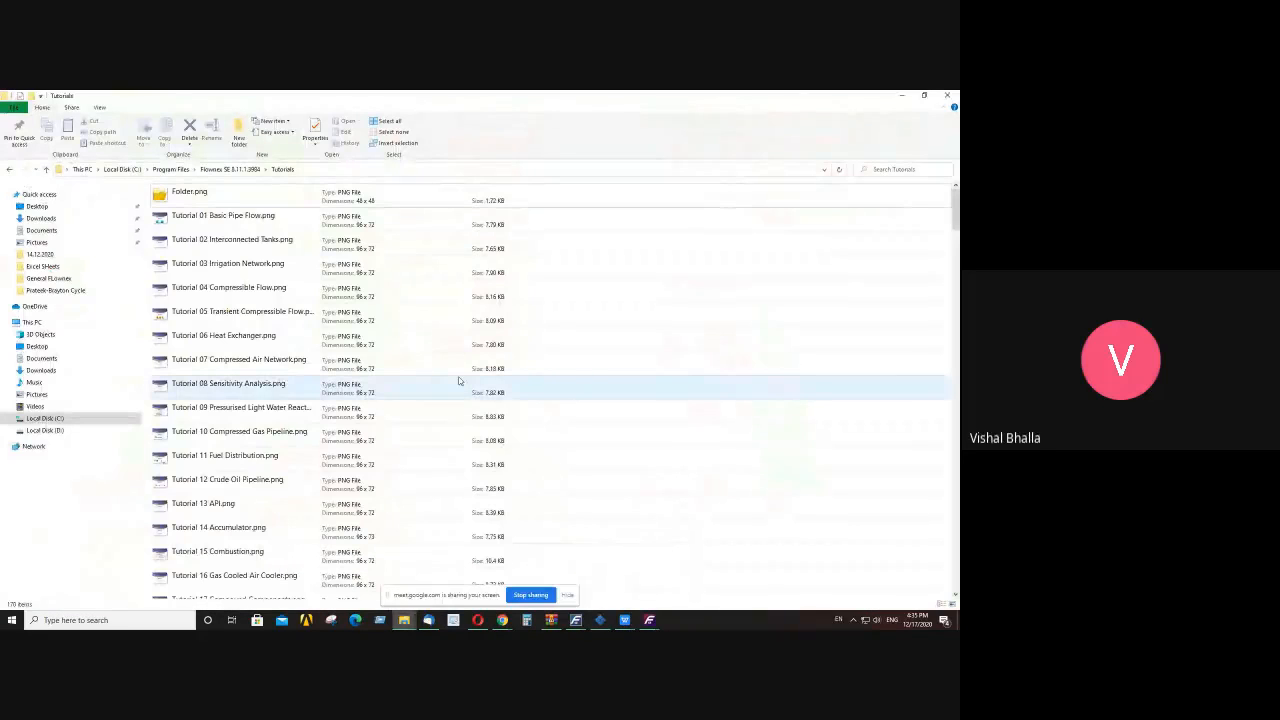
scroll(459, 380, "down", 3)
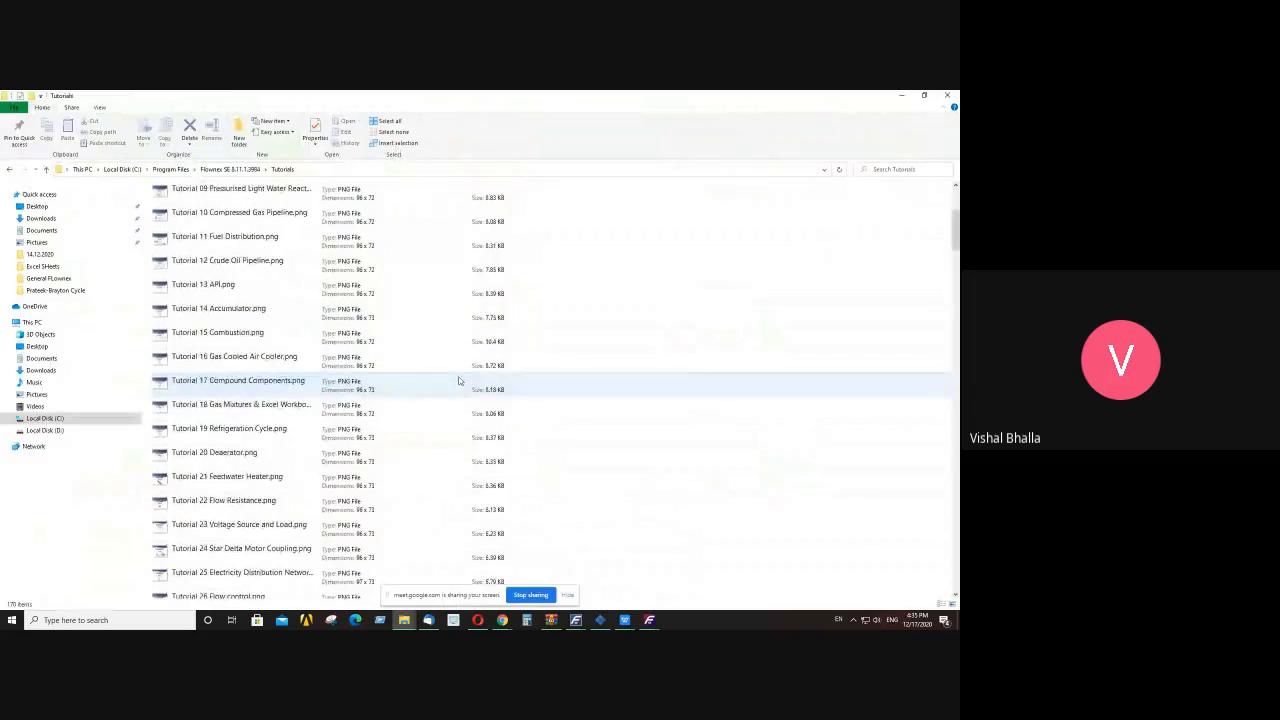
scroll(459, 380, "up", 3)
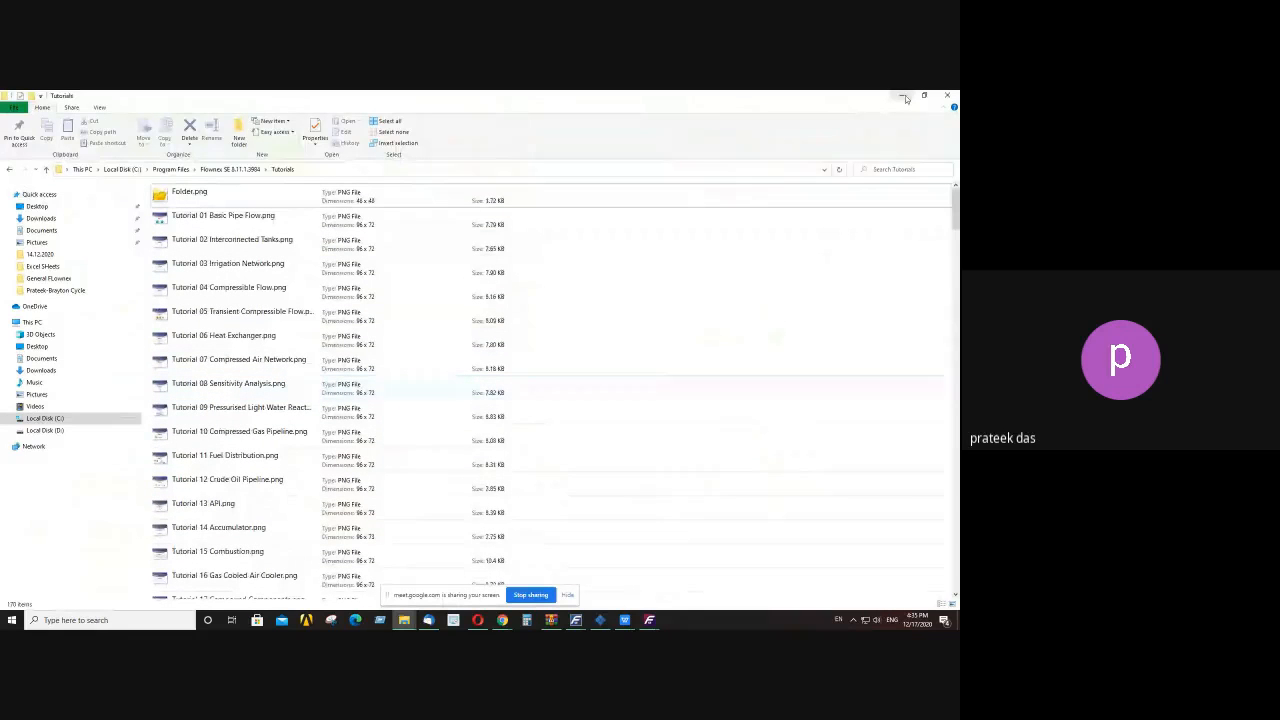
left_click(904, 96)
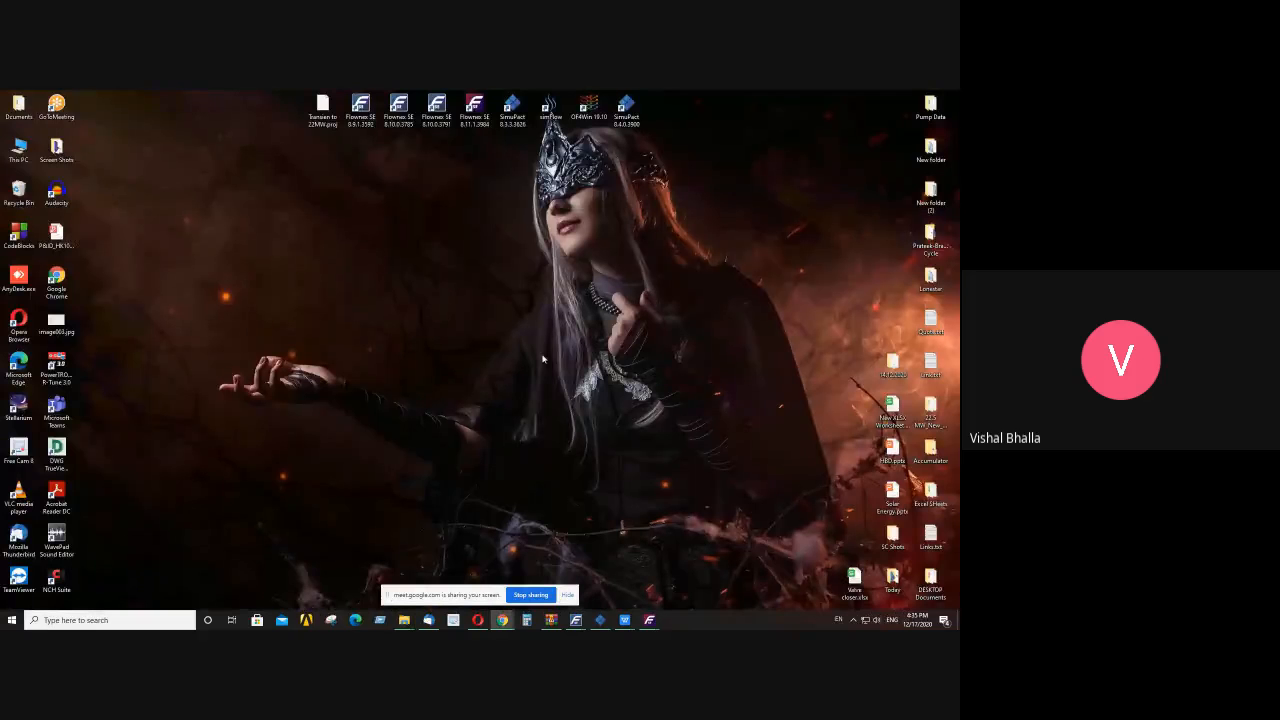
left_click(529, 596)
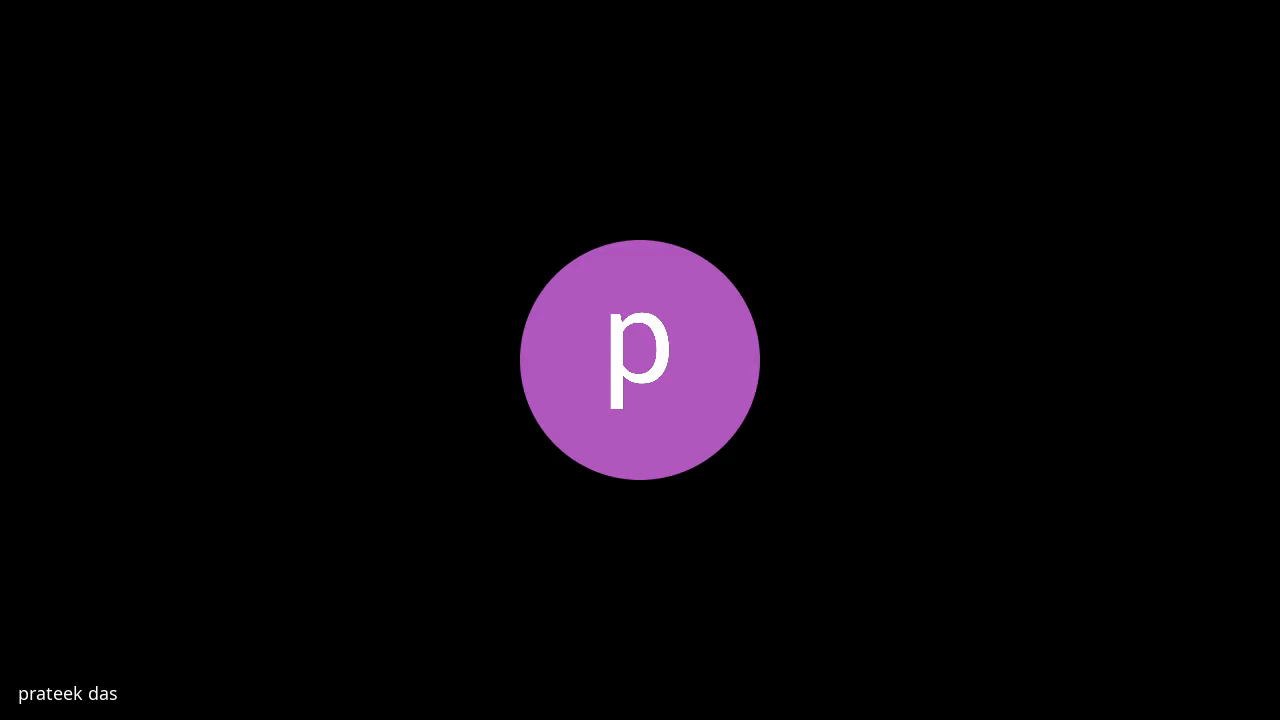